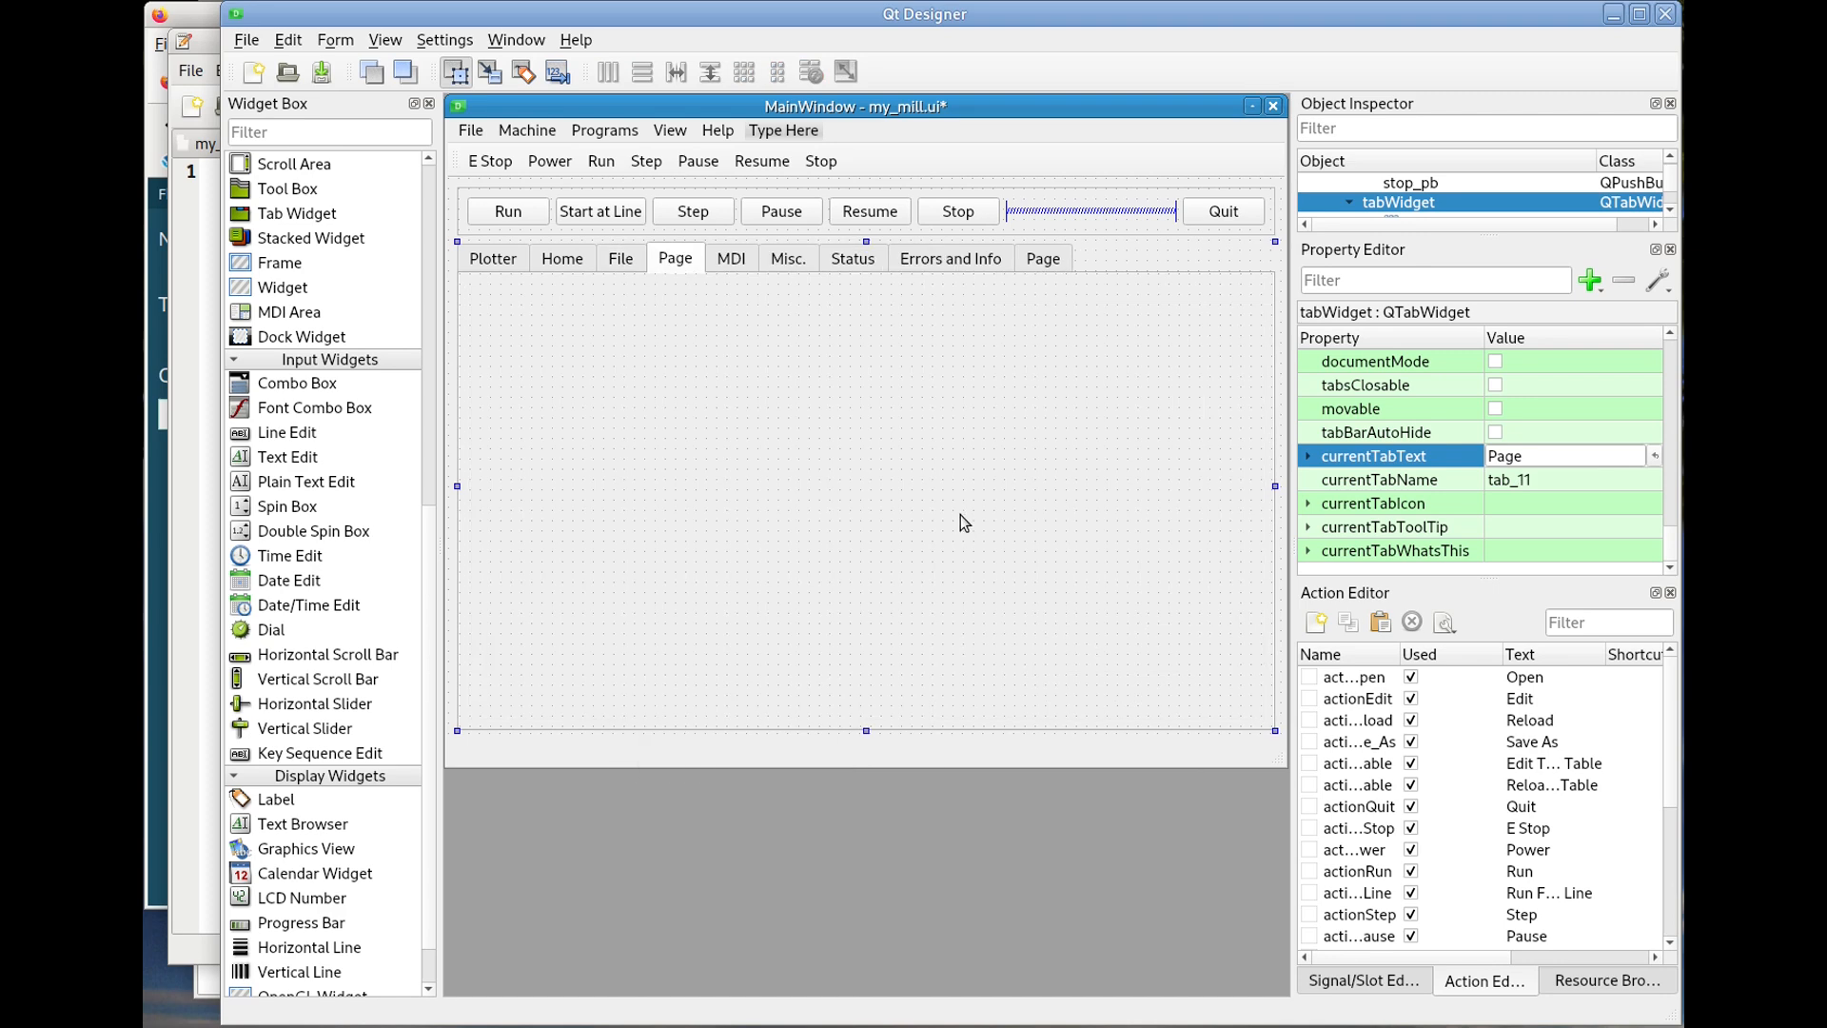
Rename the current blank page of the tab widget, between File and MDI, to "Tools".
{"action": "left_click", "coordinate": [1539, 456]}
{"action": "left_click", "coordinate": [1554, 481]}
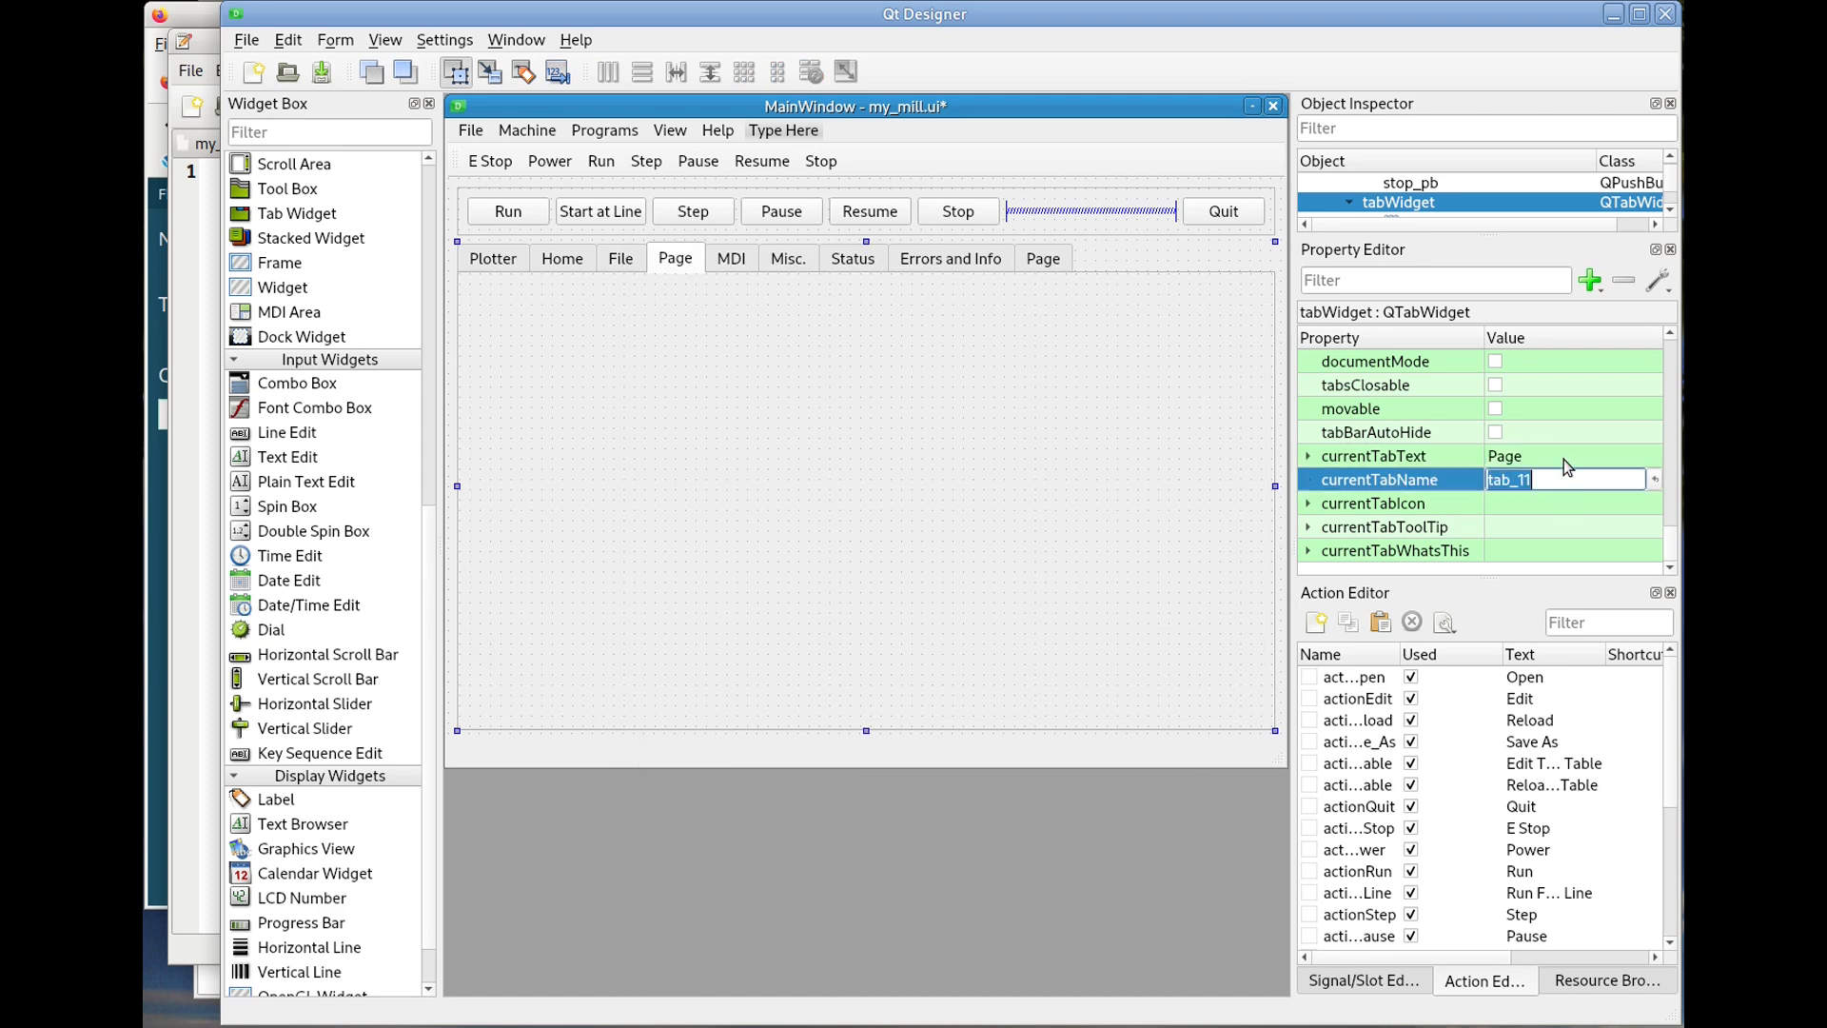
{"action": "left_click", "coordinate": [1563, 455]}
{"action": "type", "text": "Tools"}
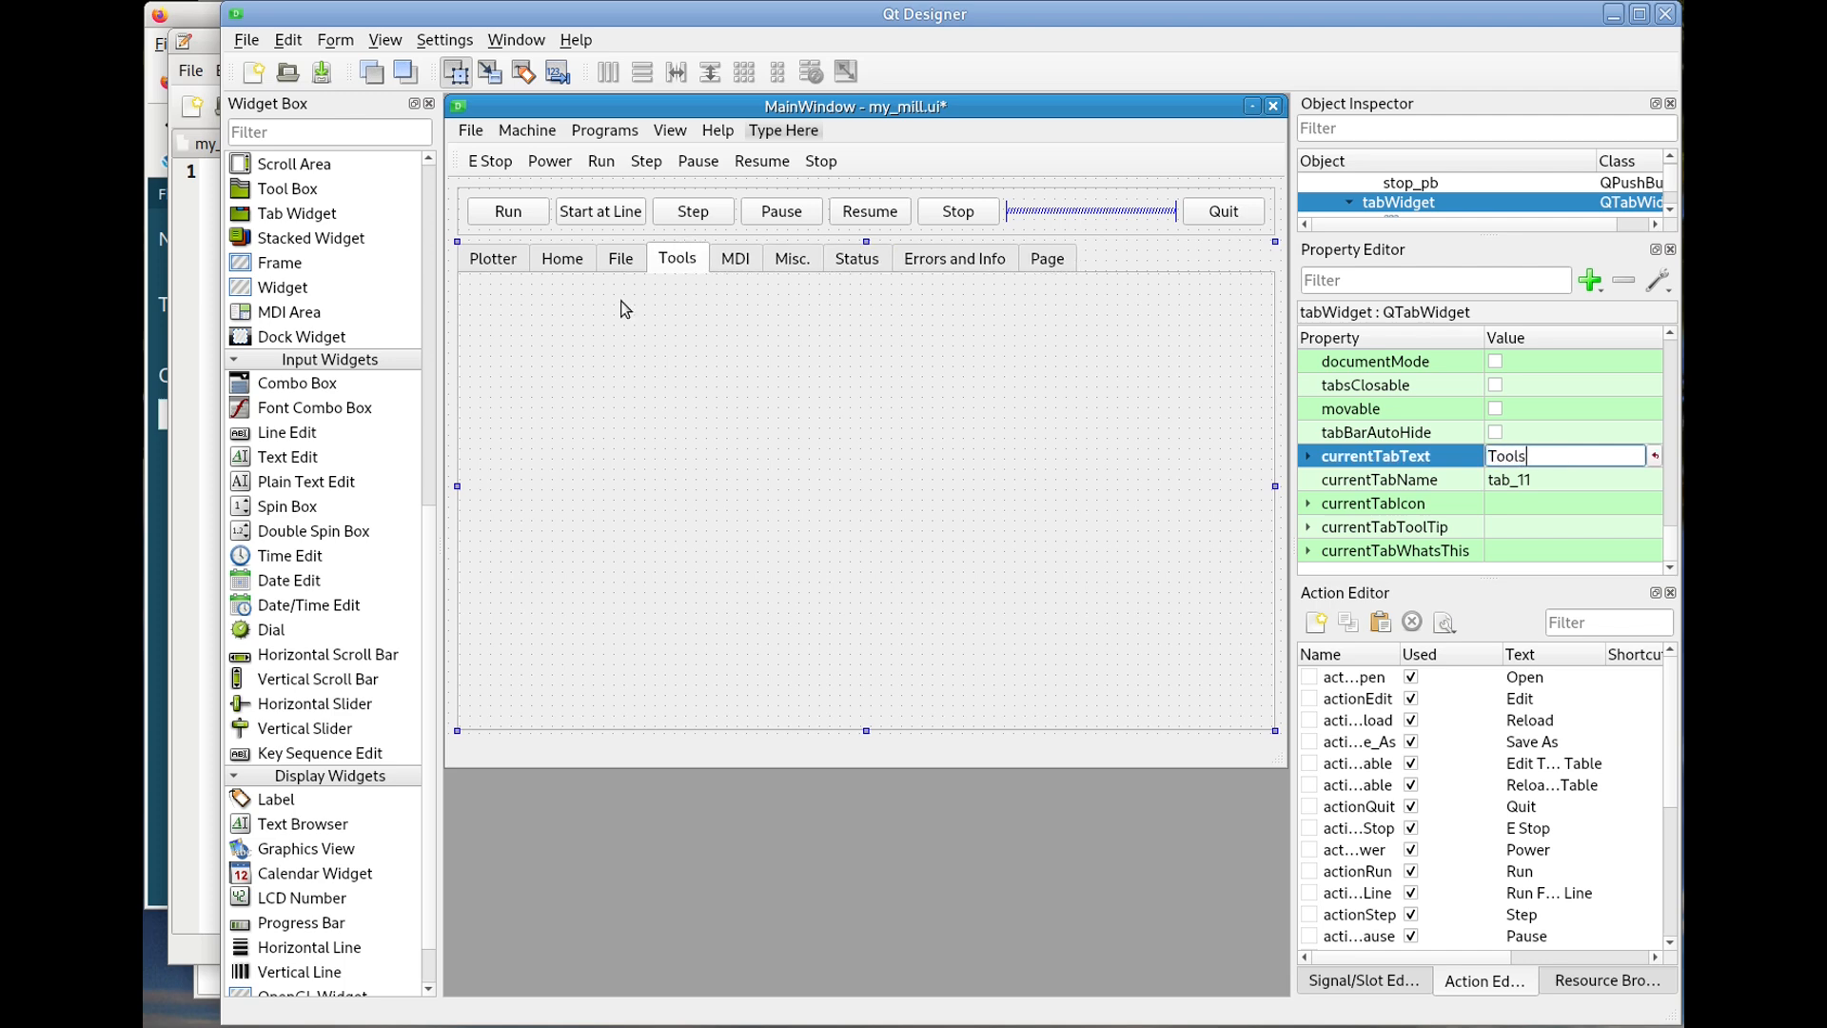
Switch to Firefox, copy the tool selector's object name tool_change_cb from the Flex GUI Tool Change documentation, and return to Qt Designer.
{"action": "left_click", "coordinate": [157, 615]}
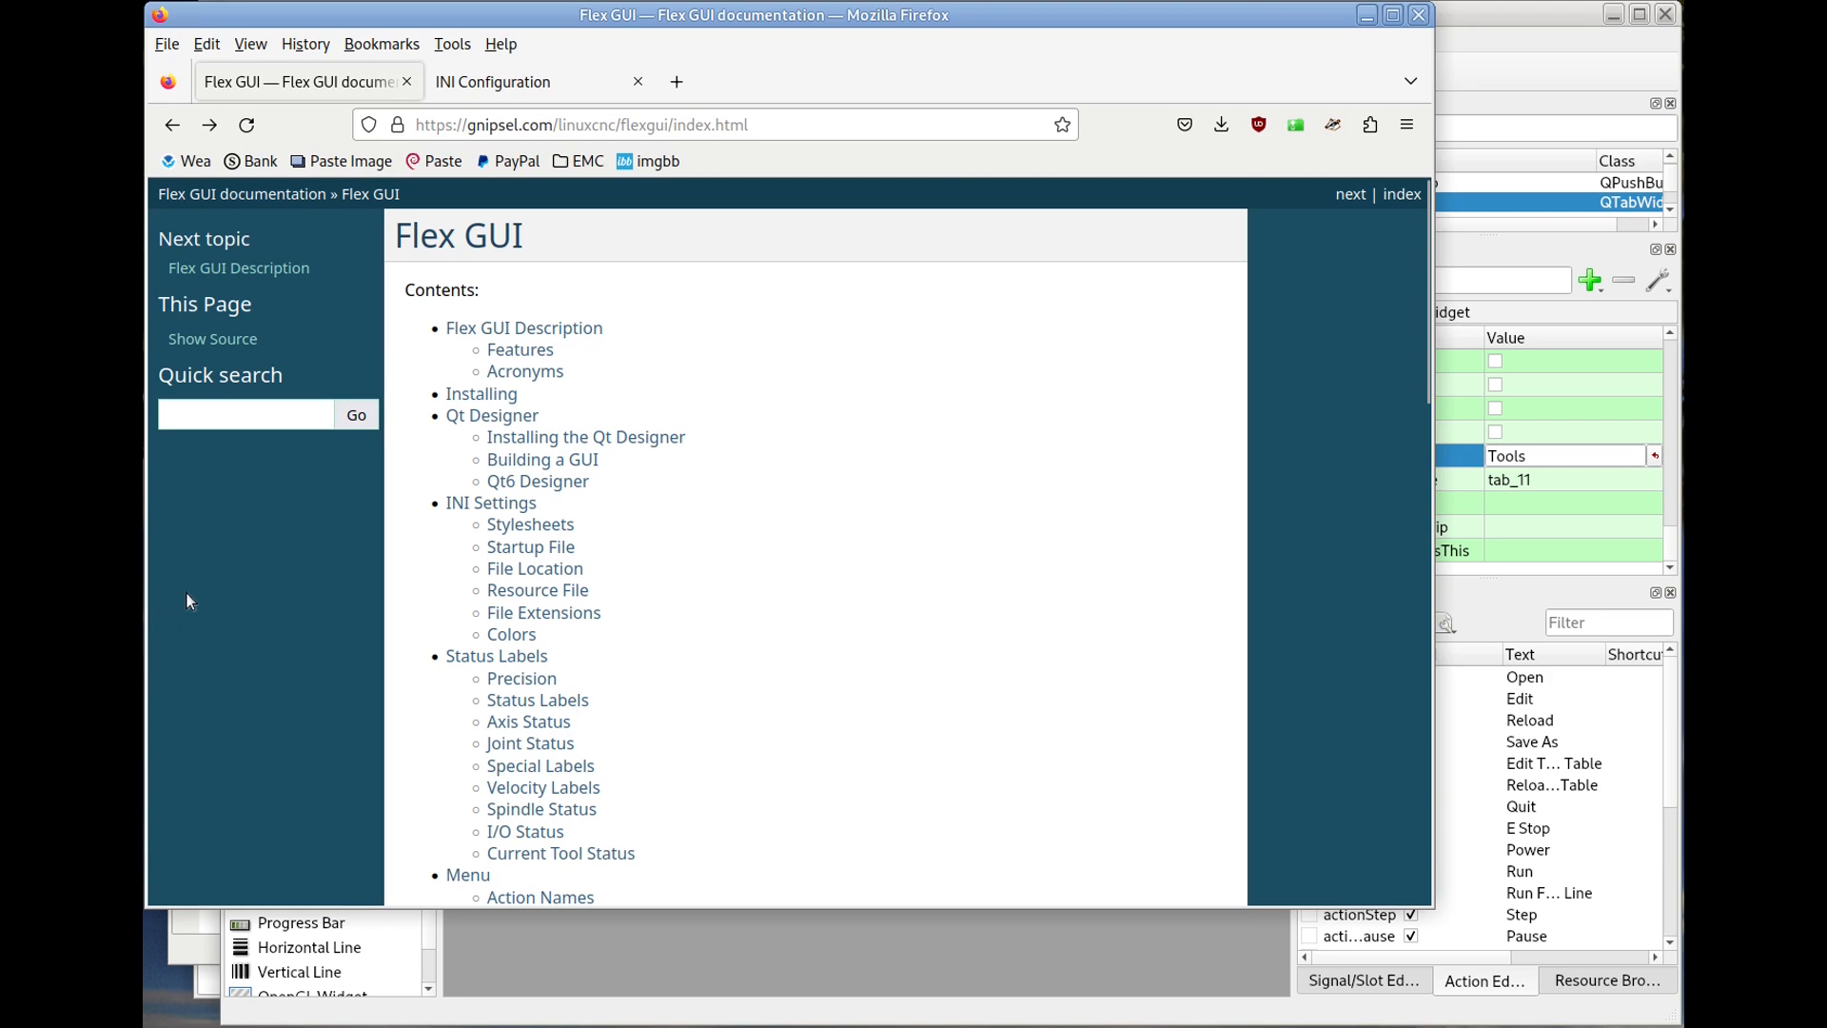
{"action": "scroll", "coordinate": [615, 458], "scroll_direction": "down", "scroll_amount": 15}
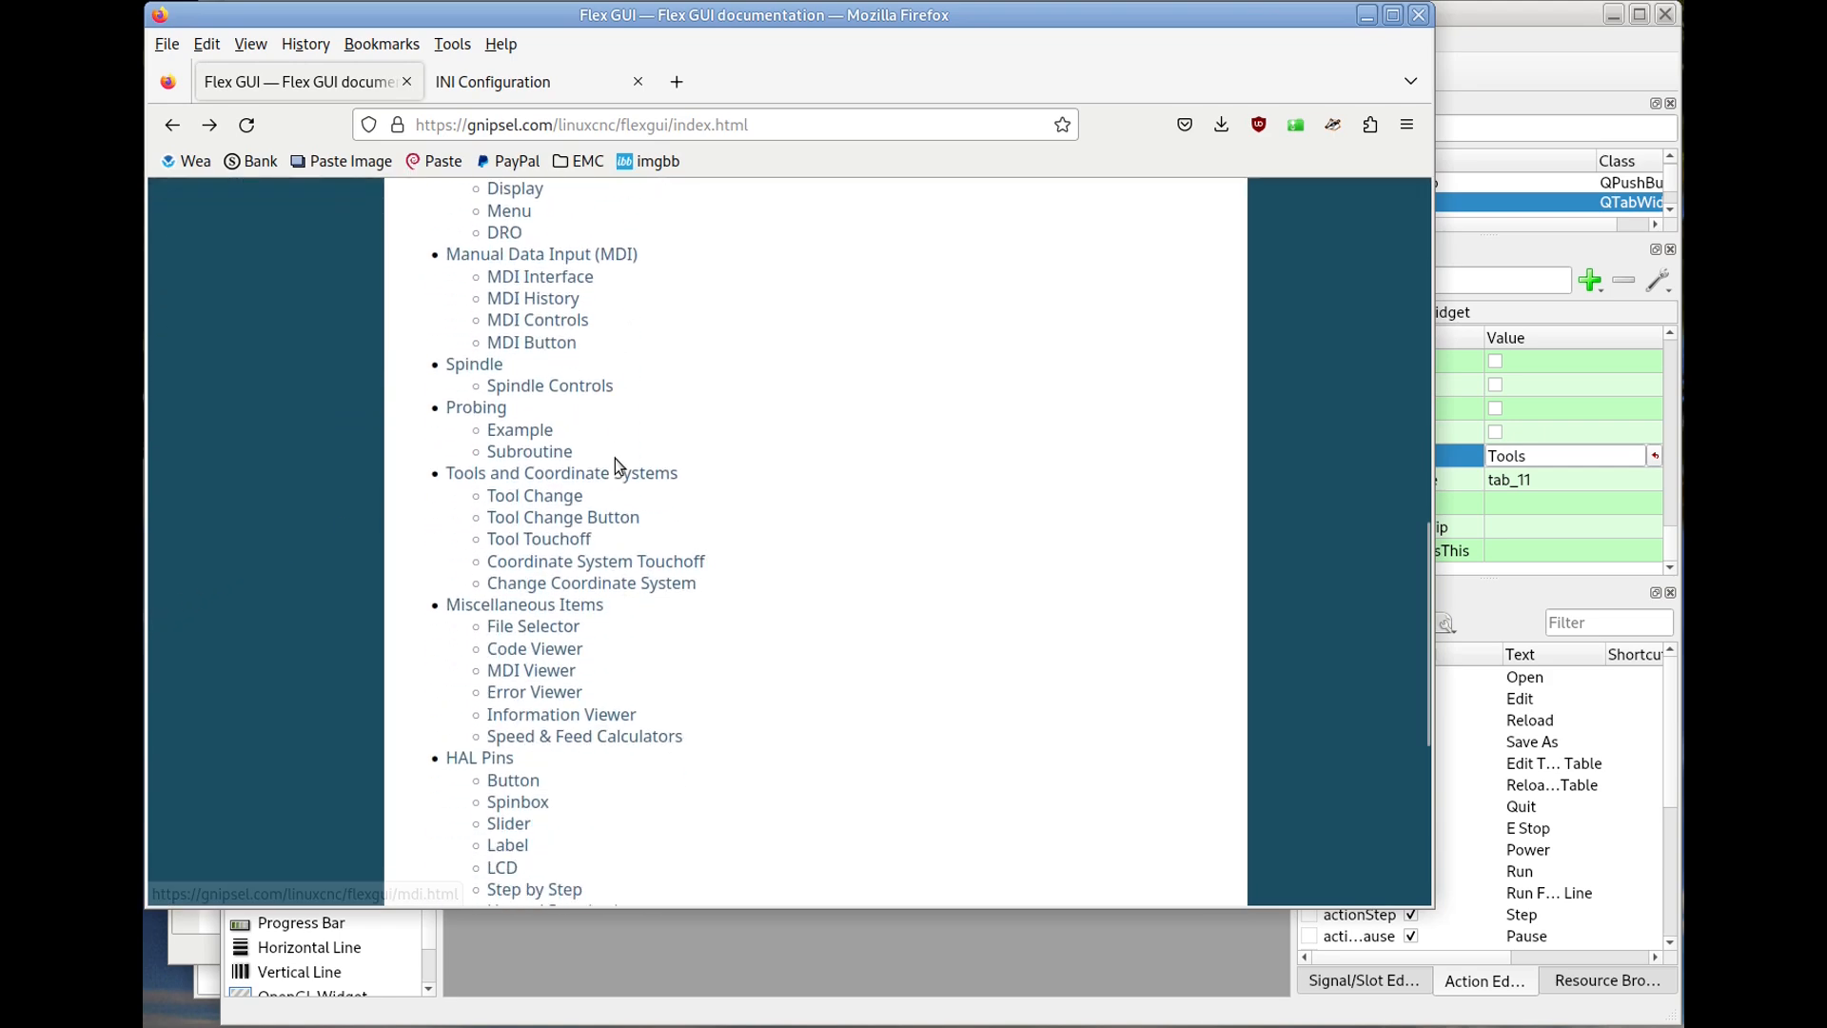
{"action": "left_click", "coordinate": [552, 499]}
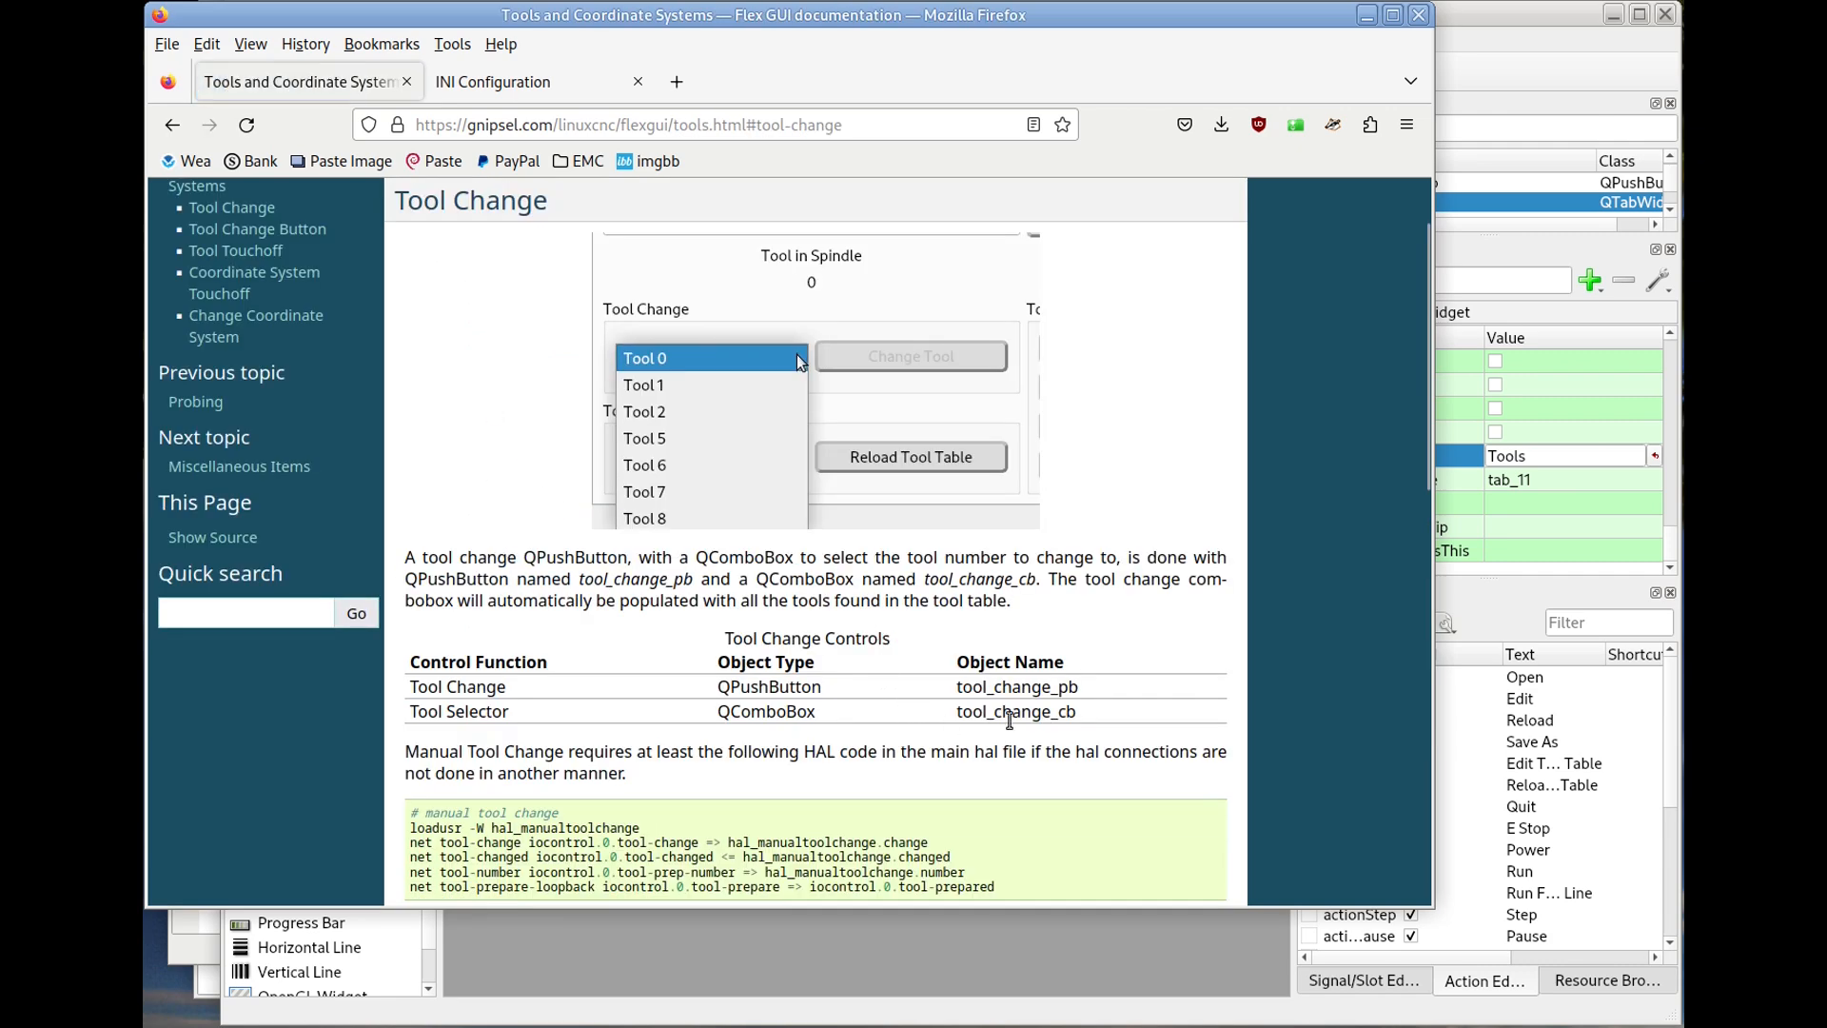
{"action": "double_click", "coordinate": [1018, 714]}
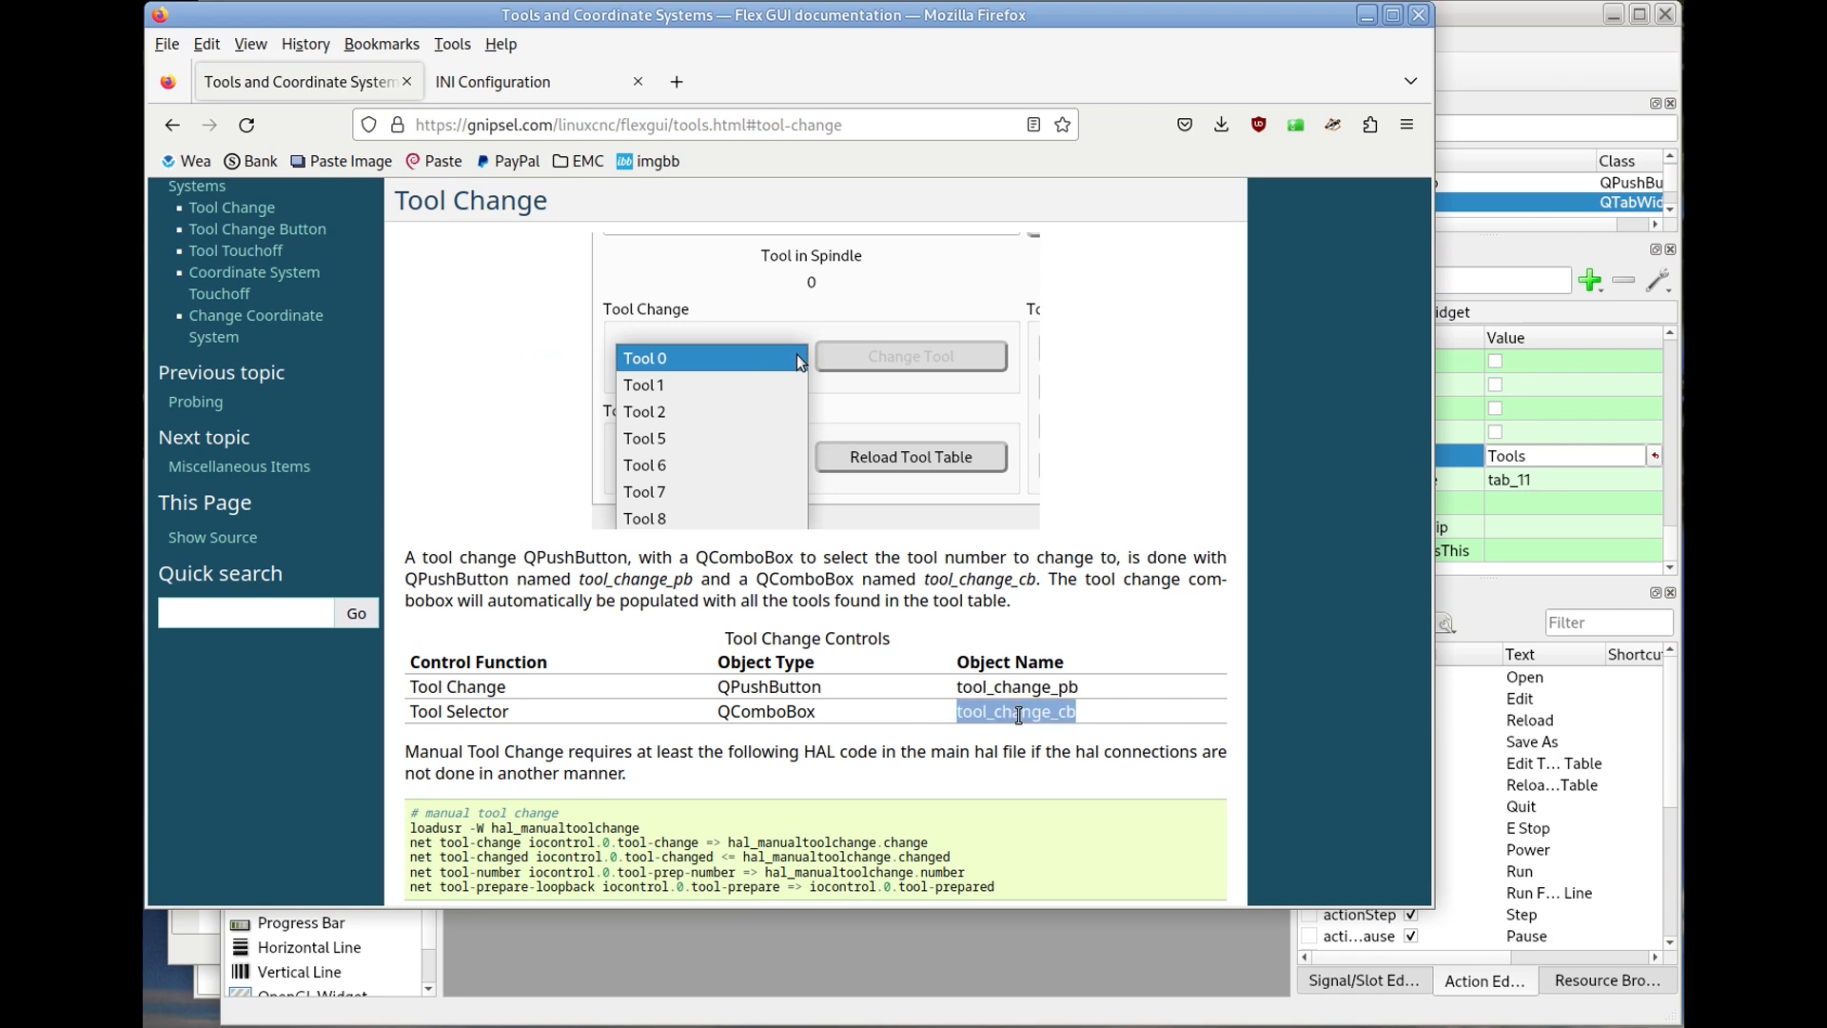
{"action": "key", "text": "alt+Tab"}
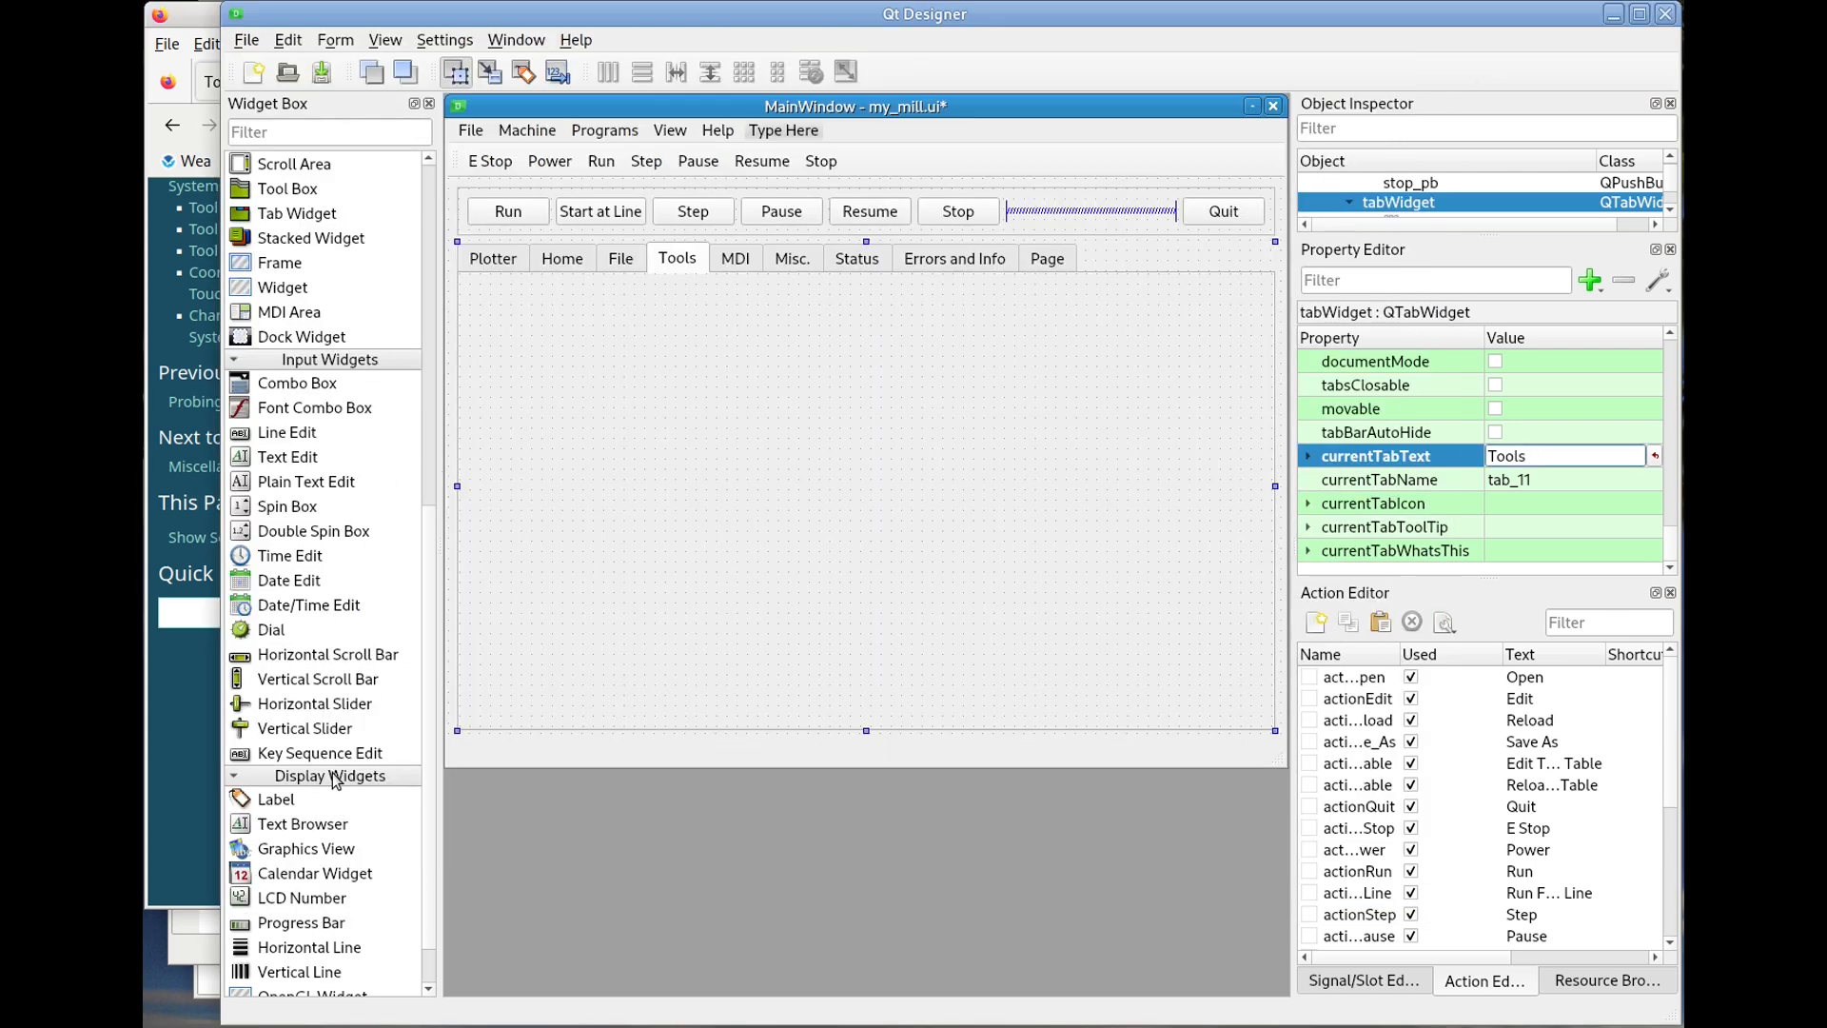
Add a group box to the Tools page, widen it to 311 px, and title it "Tool Change".
{"action": "scroll", "coordinate": [314, 445], "scroll_direction": "up", "scroll_amount": 1}
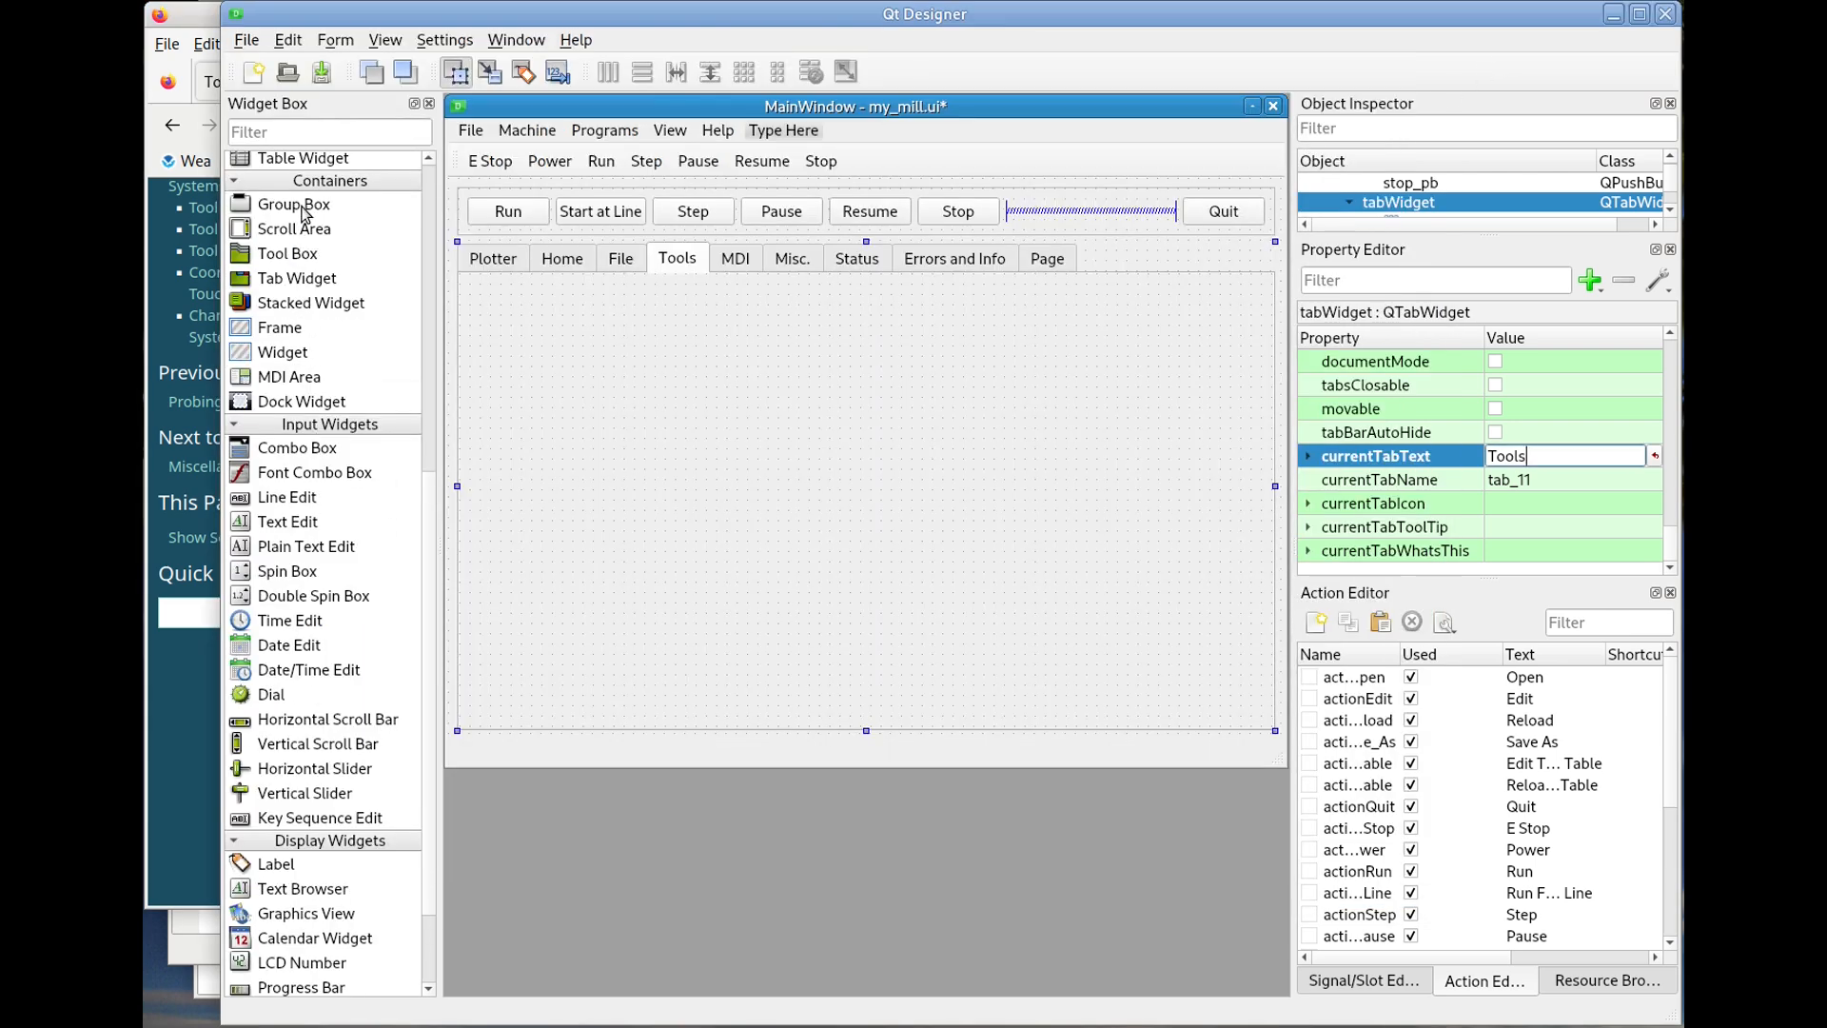
{"action": "left_click_drag", "start_coordinate": [300, 203], "coordinate": [533, 321]}
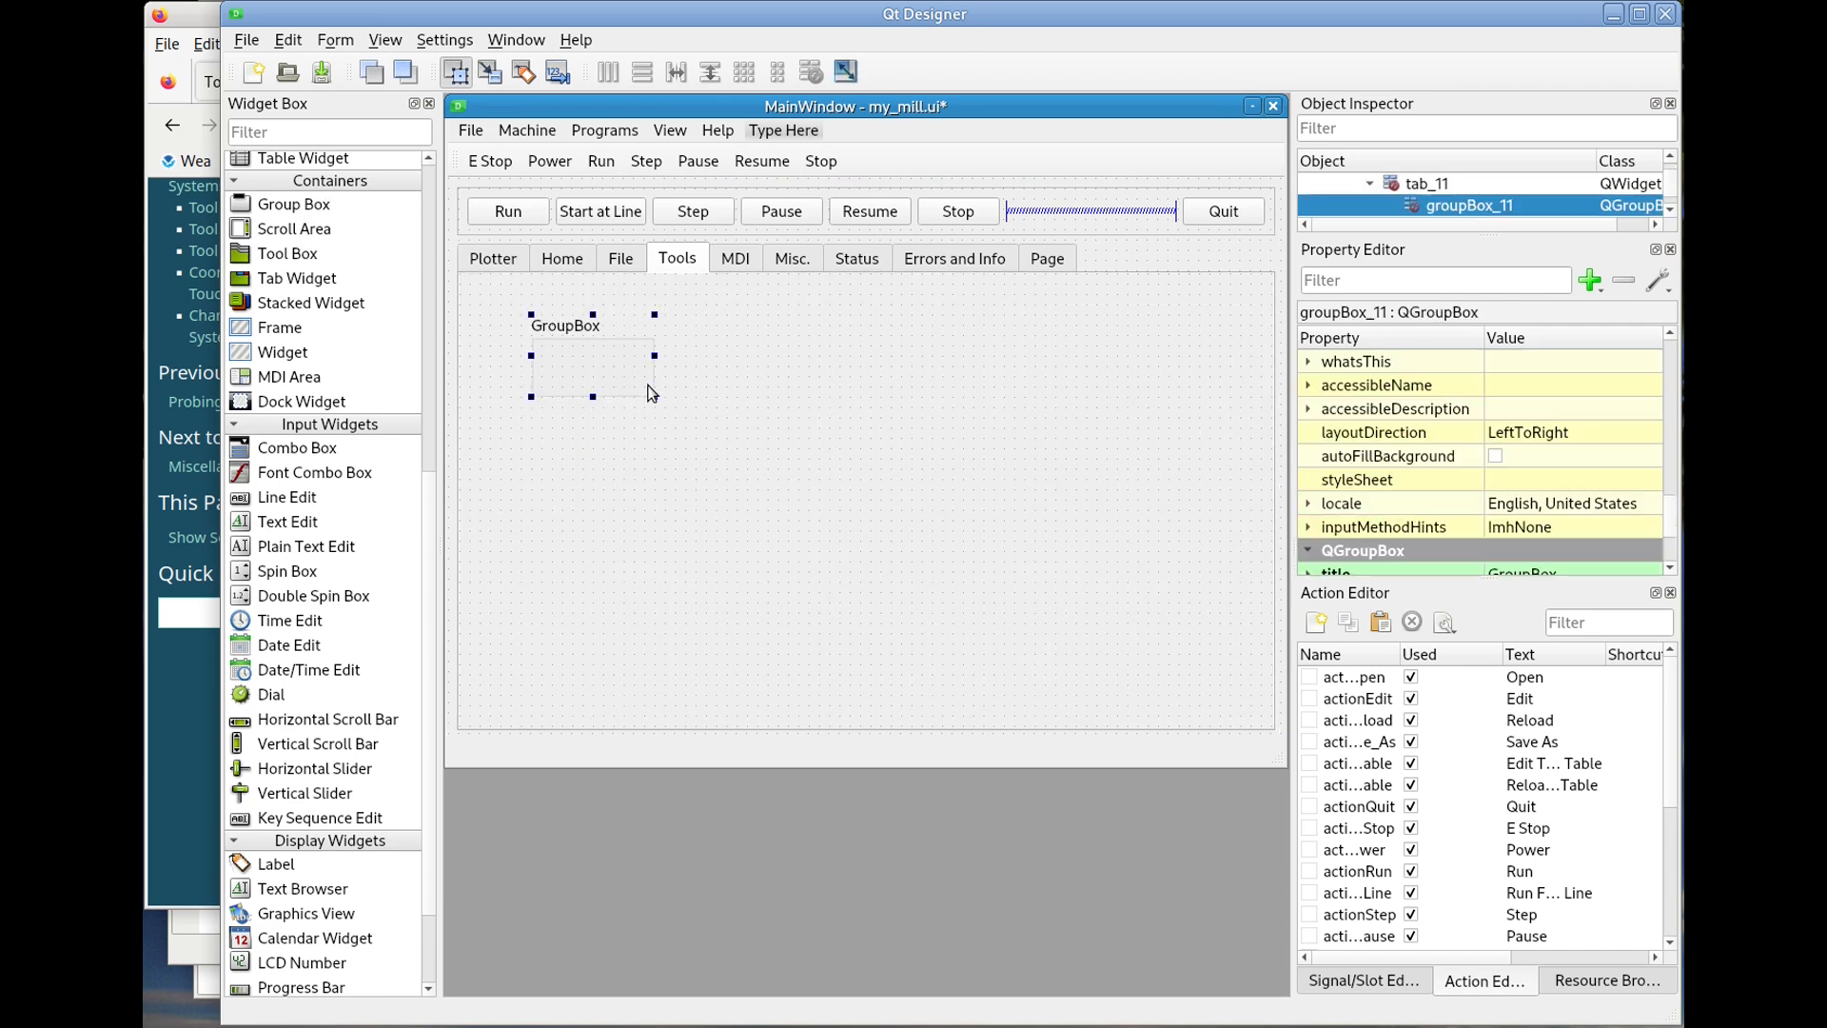
{"action": "left_click_drag", "start_coordinate": [656, 356], "coordinate": [855, 401]}
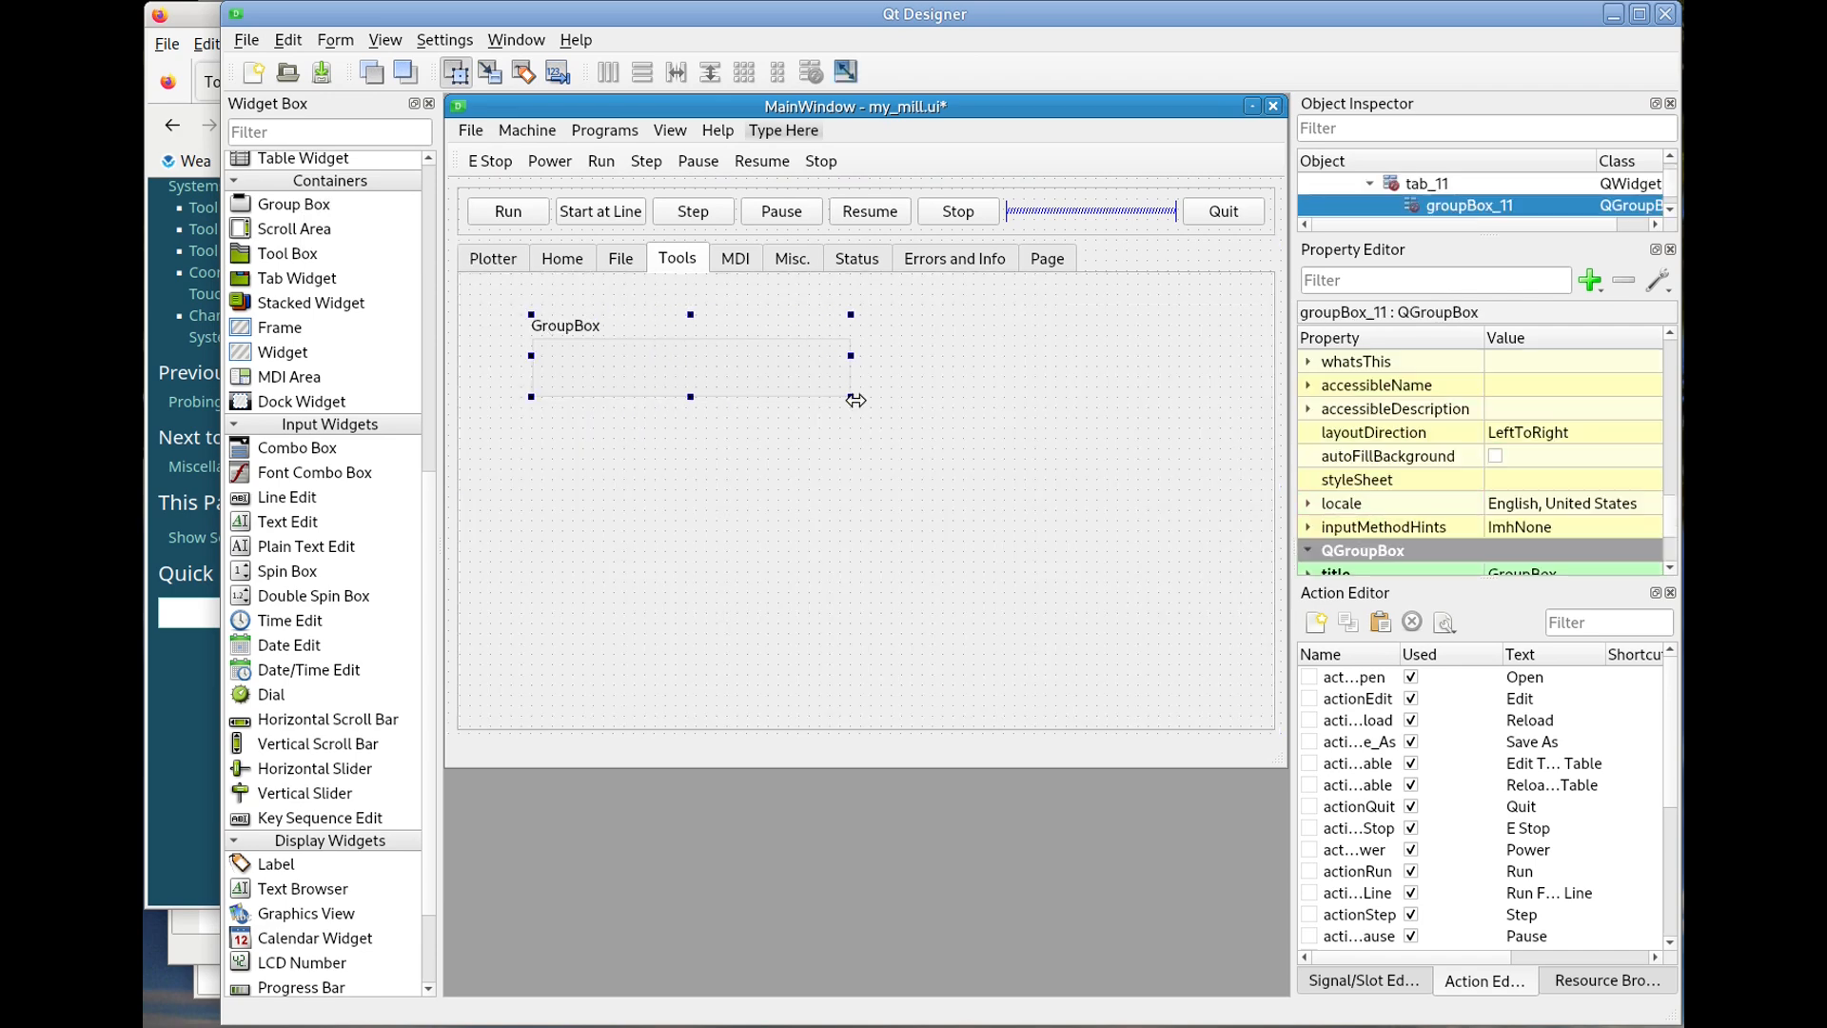
{"action": "double_click", "coordinate": [598, 331]}
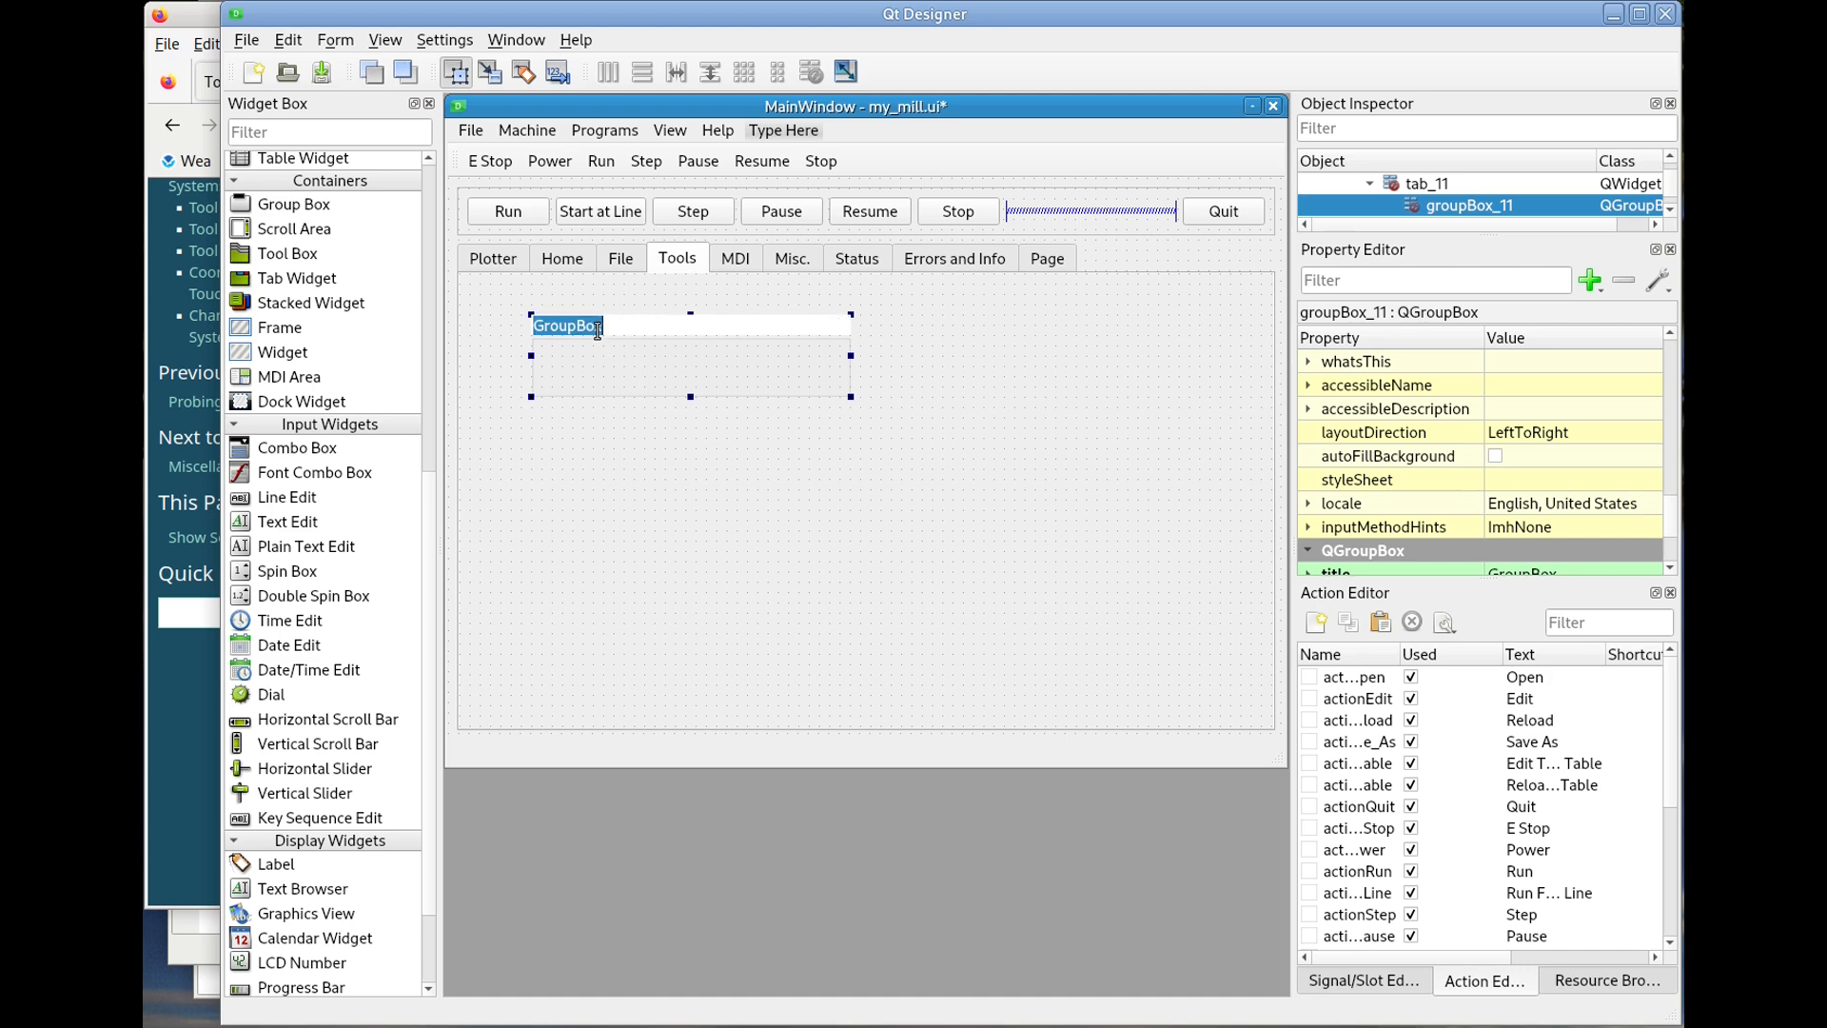
{"action": "type", "text": "Tool Change"}
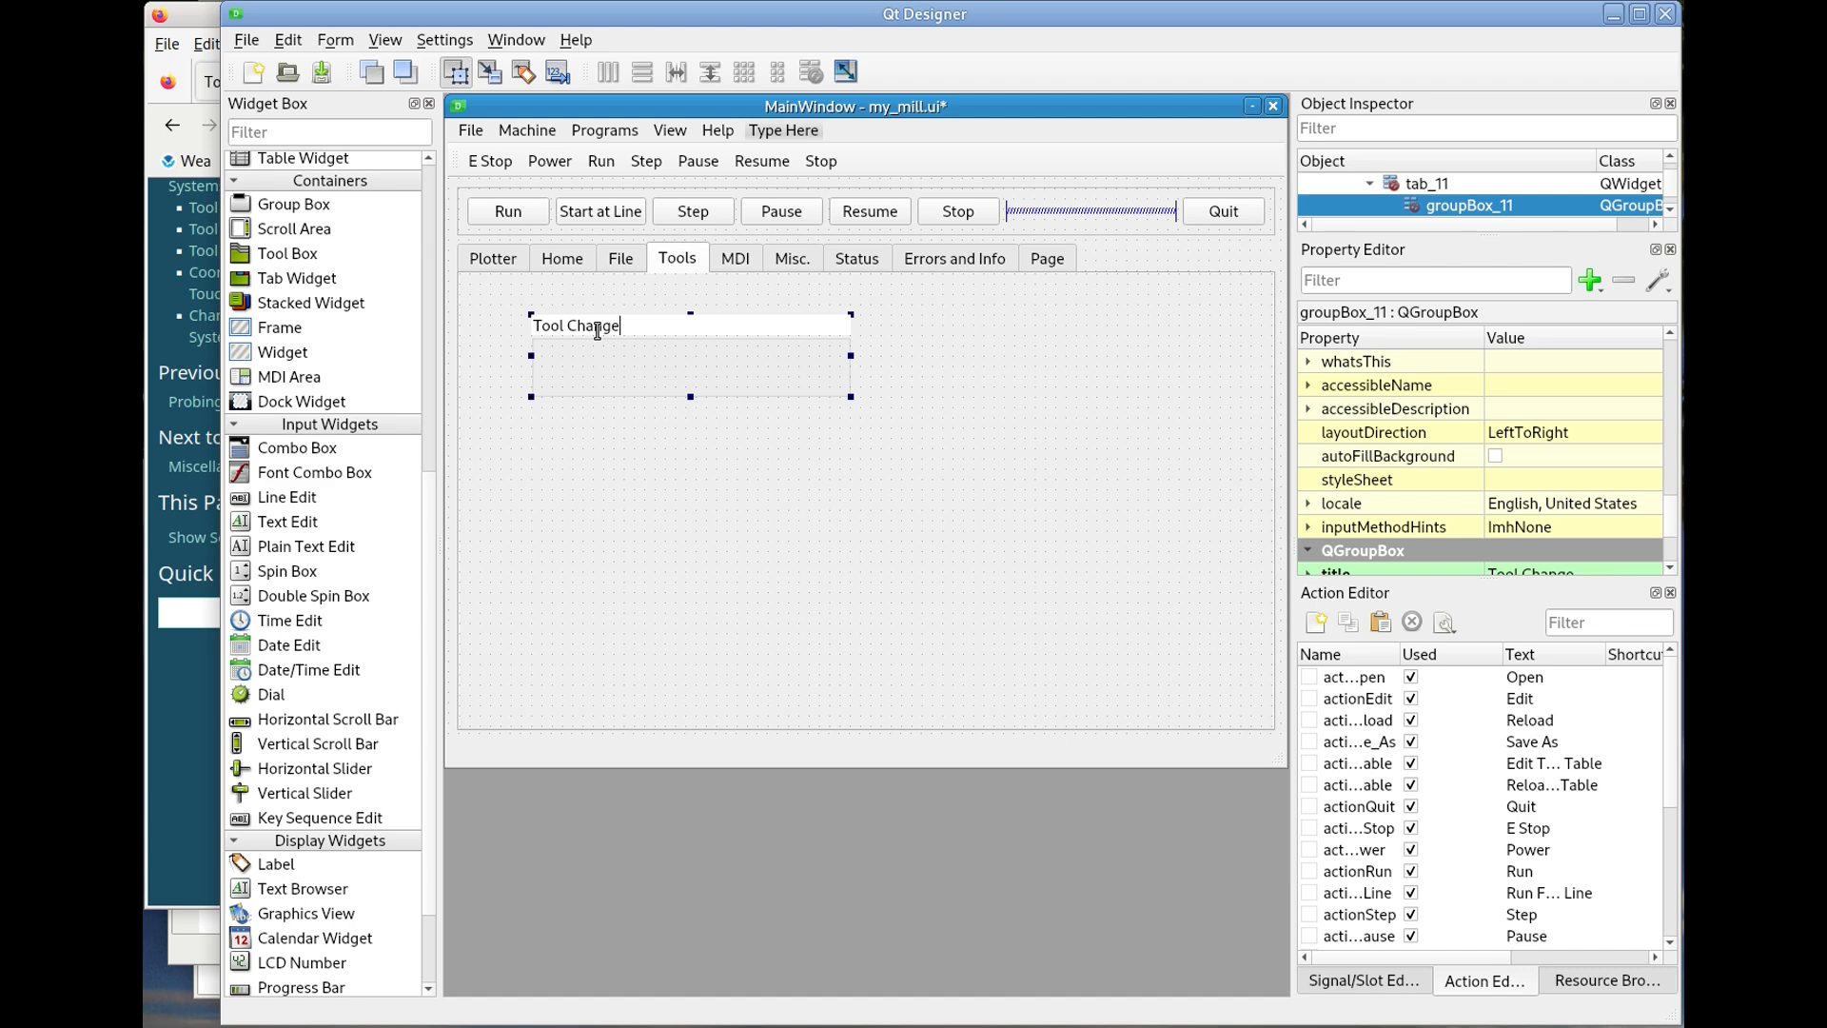
Place a combo box inside the Tool Change group box and set its objectName to tool_change_cb.
{"action": "left_click_drag", "start_coordinate": [310, 451], "coordinate": [568, 364]}
{"action": "scroll", "coordinate": [1515, 451], "scroll_direction": "up", "scroll_amount": 8}
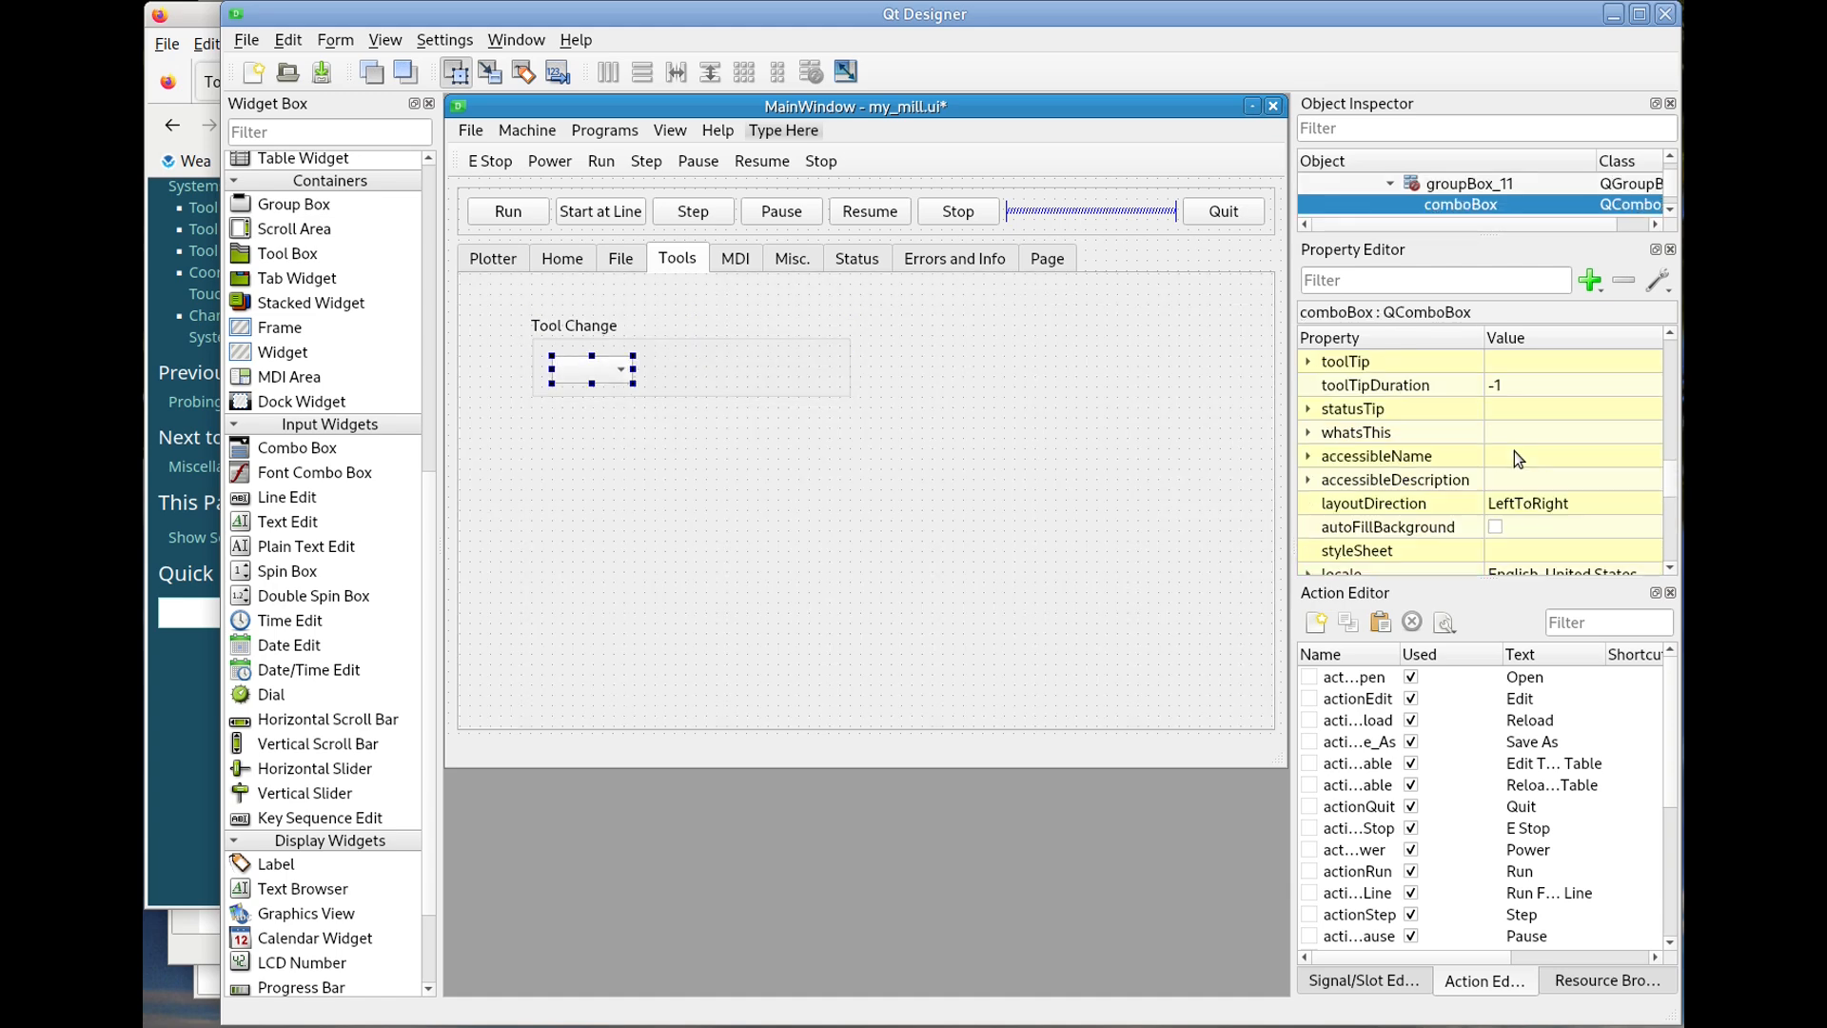
{"action": "left_click", "coordinate": [1539, 409]}
{"action": "left_click", "coordinate": [1556, 385]}
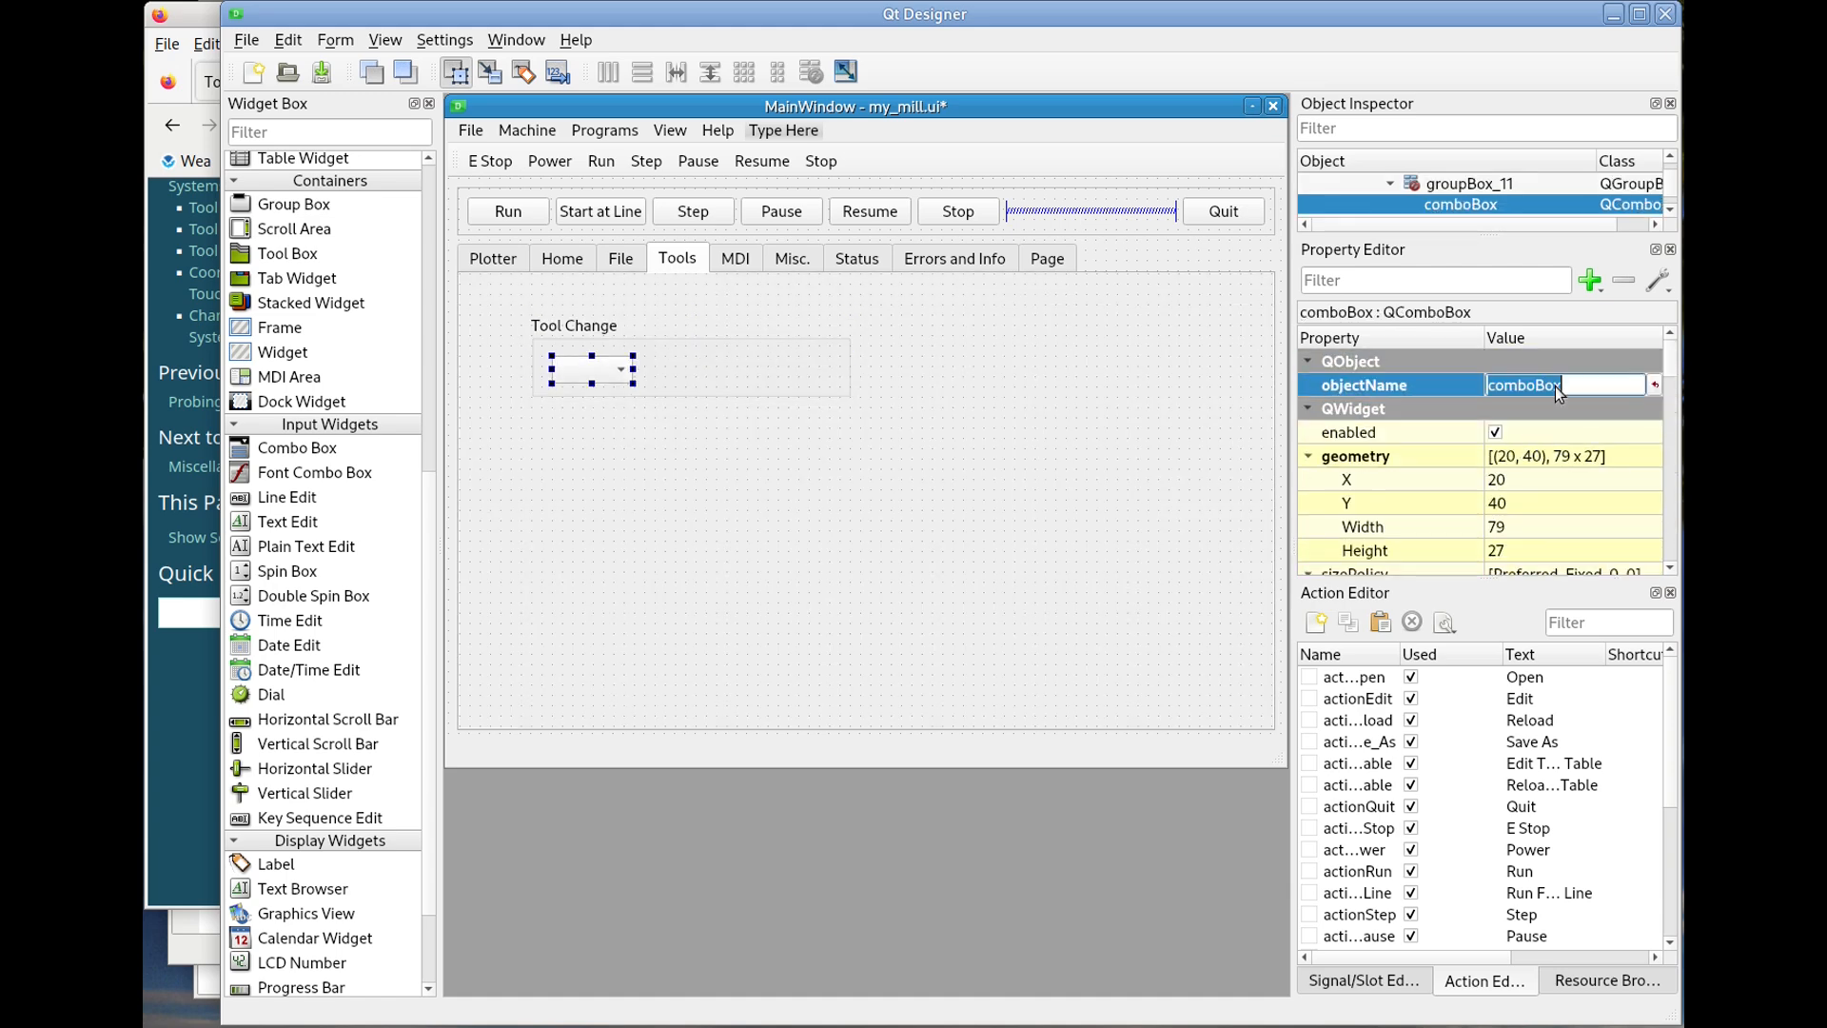
{"action": "type", "text": "tool_change_cb"}
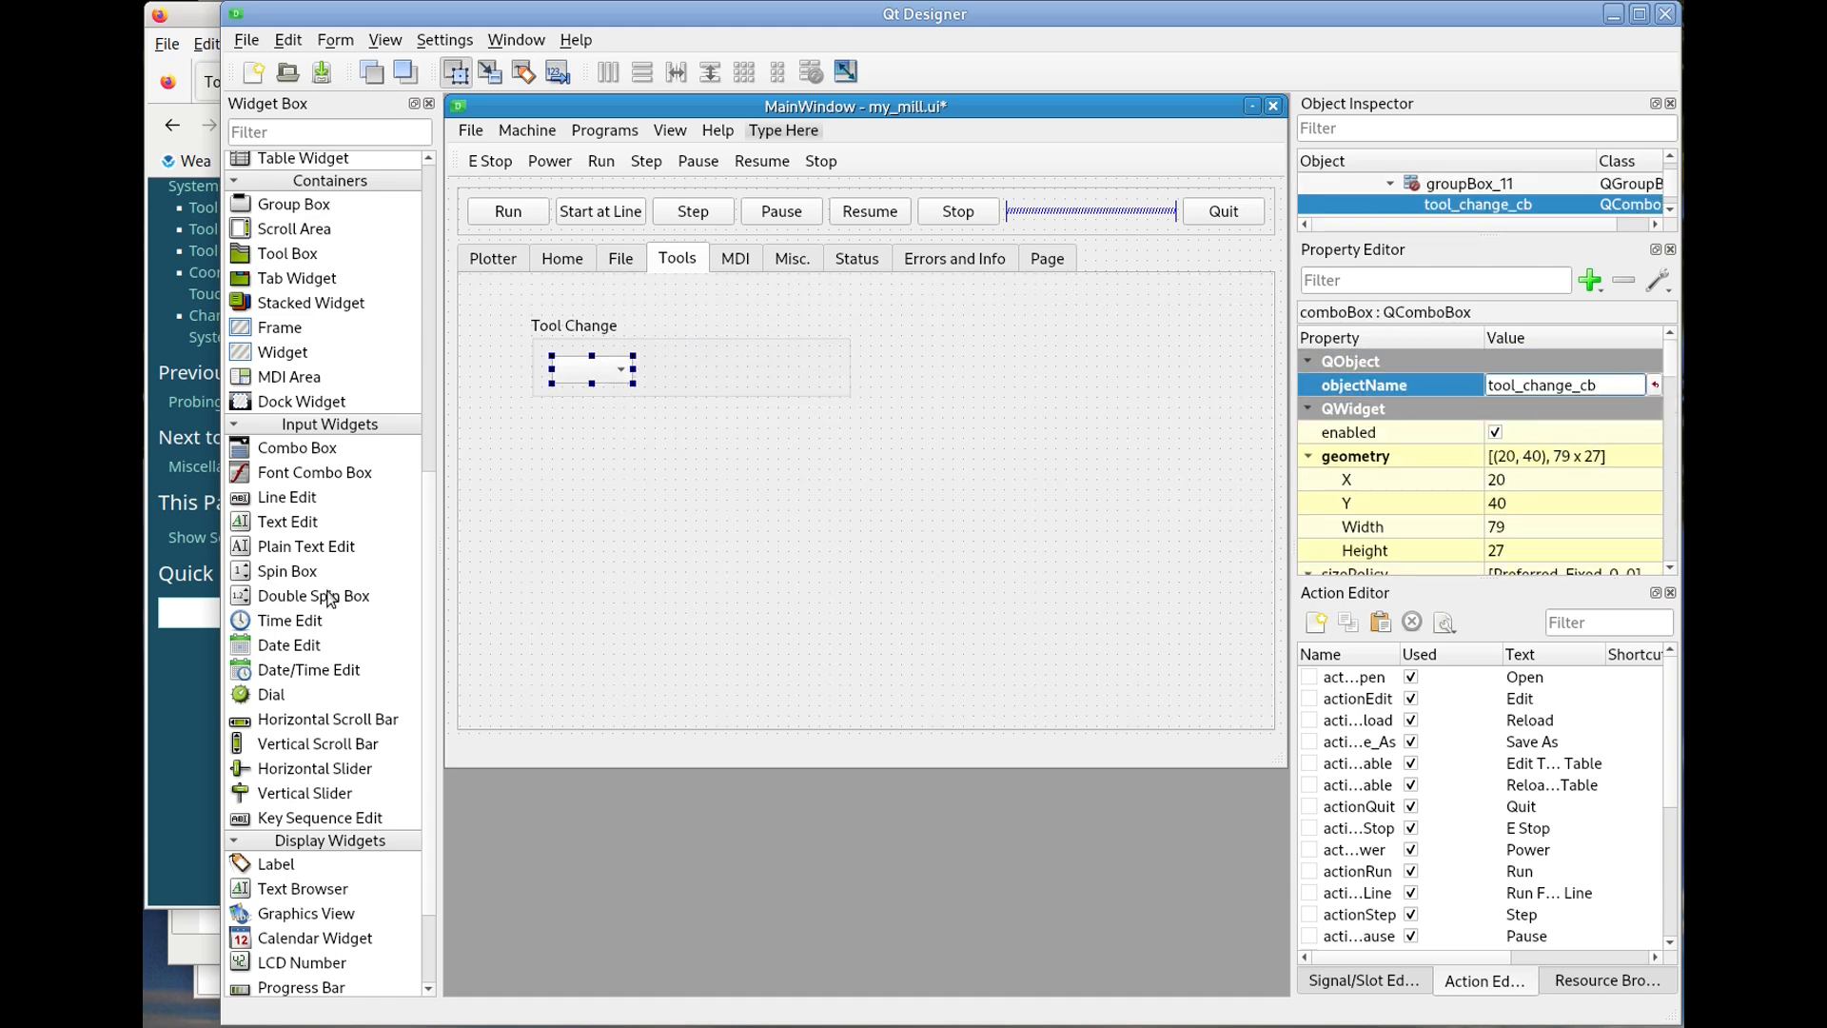
Copy the push button's object name tool_change_pb from the documentation in Firefox and return to Qt Designer.
{"action": "left_click", "coordinate": [179, 712]}
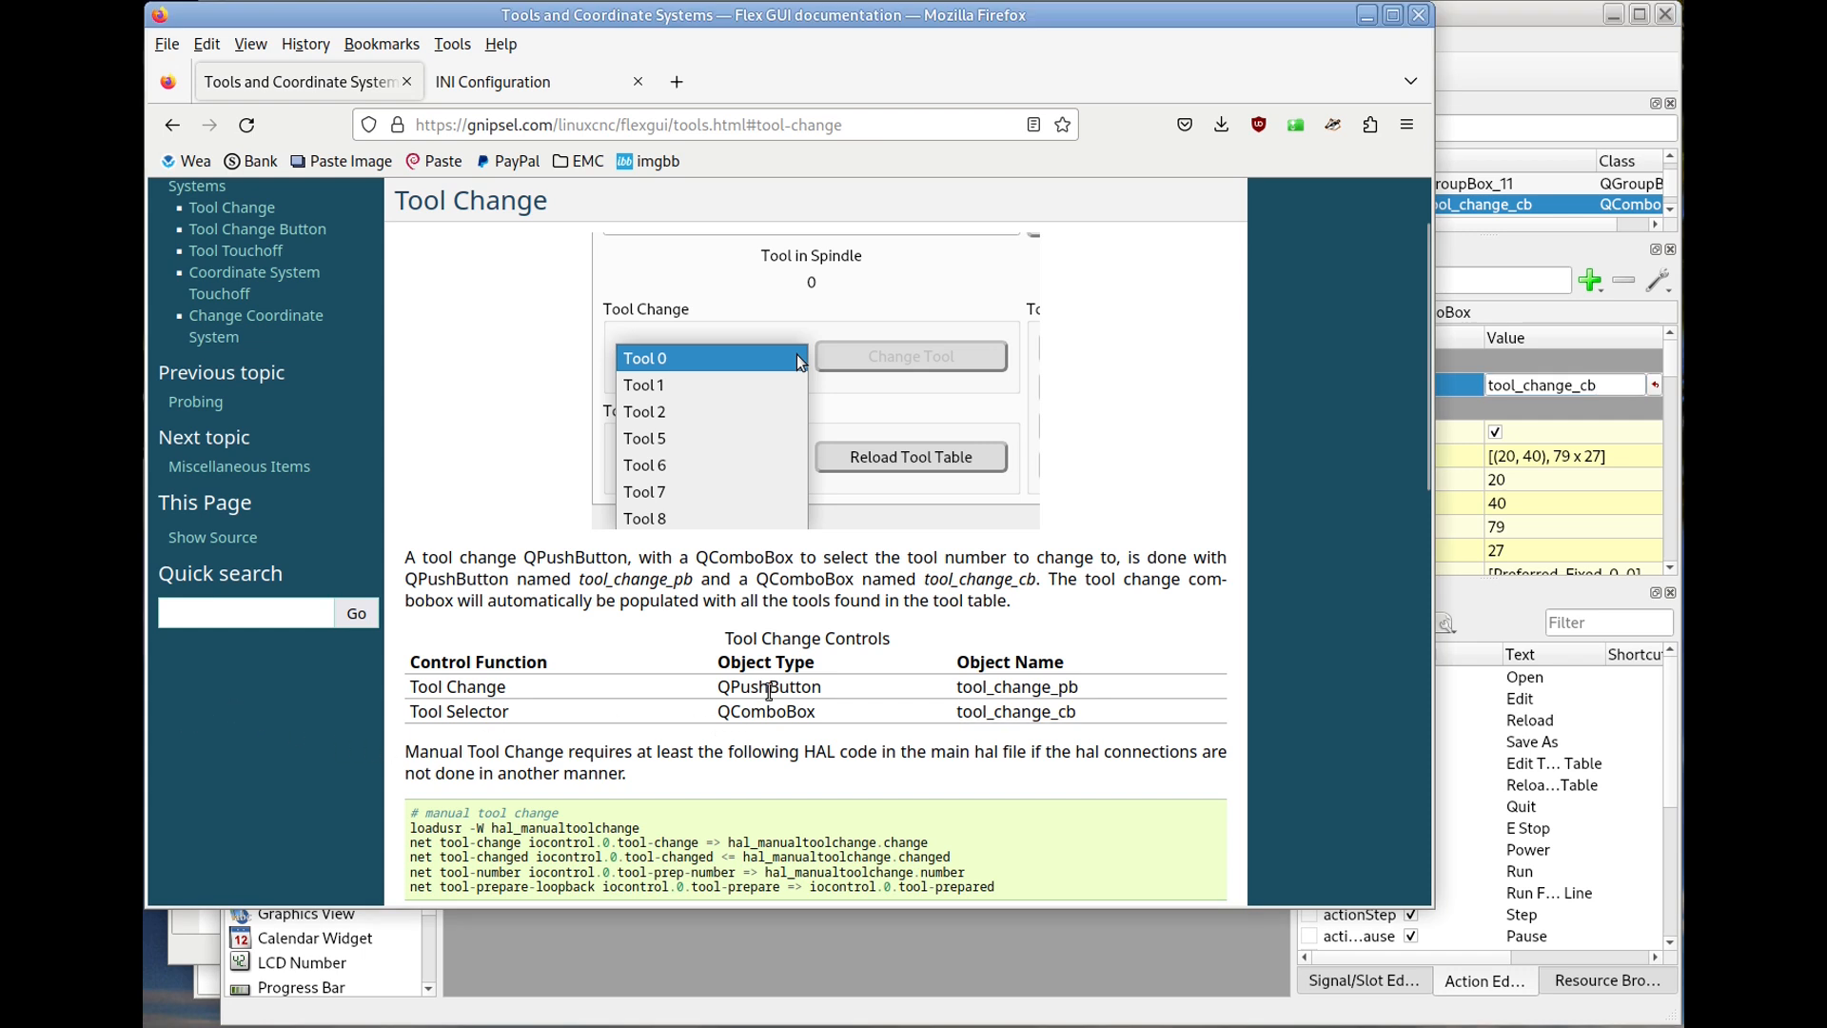
{"action": "double_click", "coordinate": [1032, 686]}
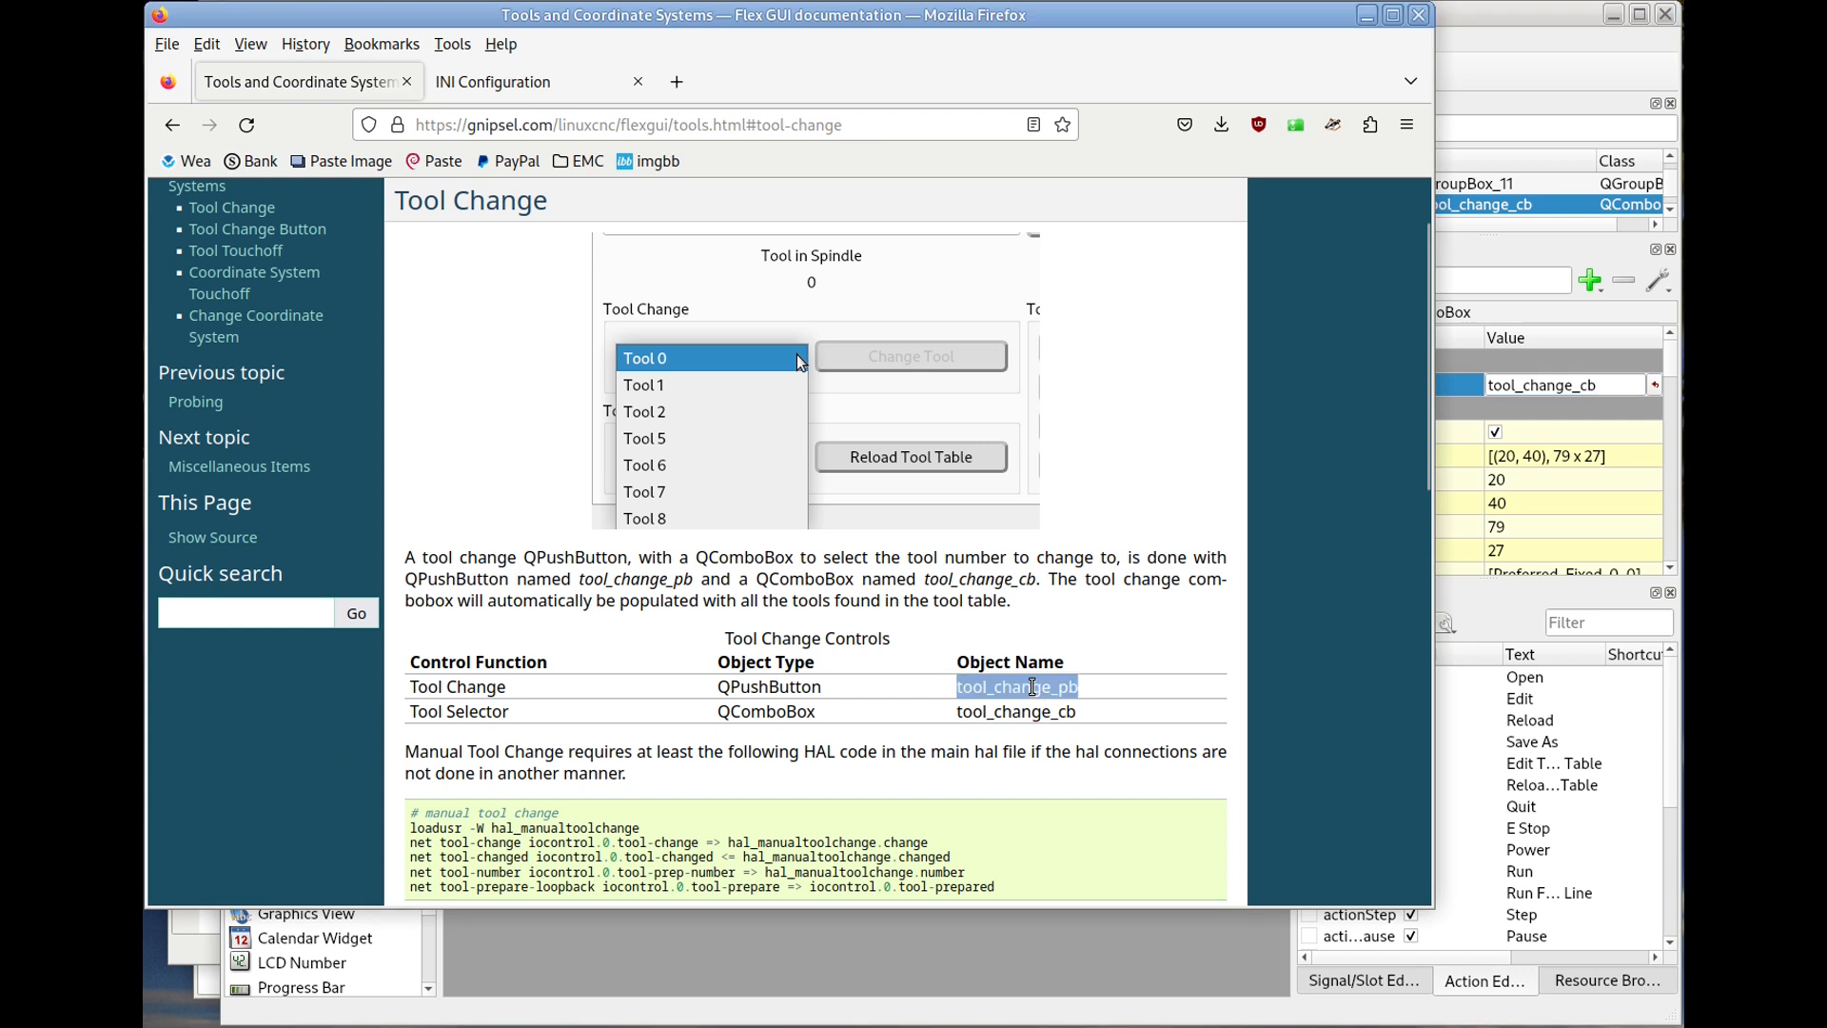
{"action": "left_click", "coordinate": [1556, 43]}
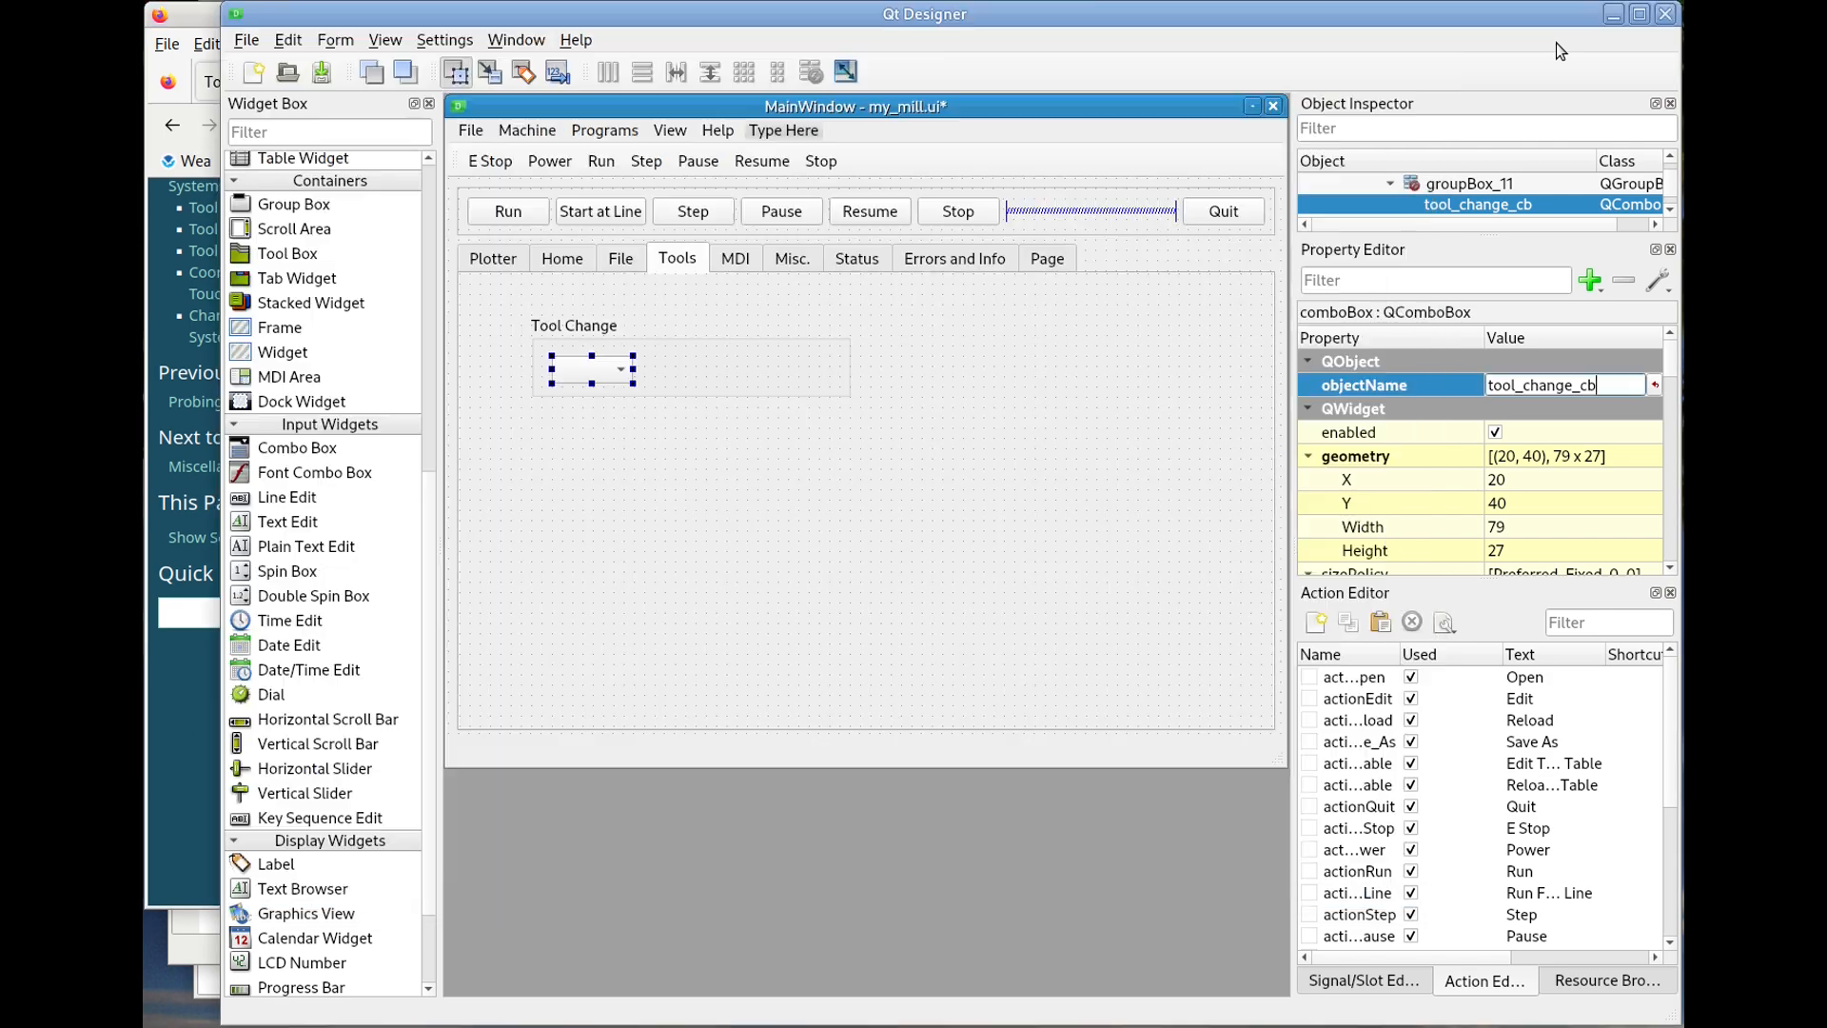
Add a push button beside the combo box, set its objectName to tool_change_pb and its text to "Tool Change".
{"action": "scroll", "coordinate": [297, 357], "scroll_direction": "up", "scroll_amount": 7}
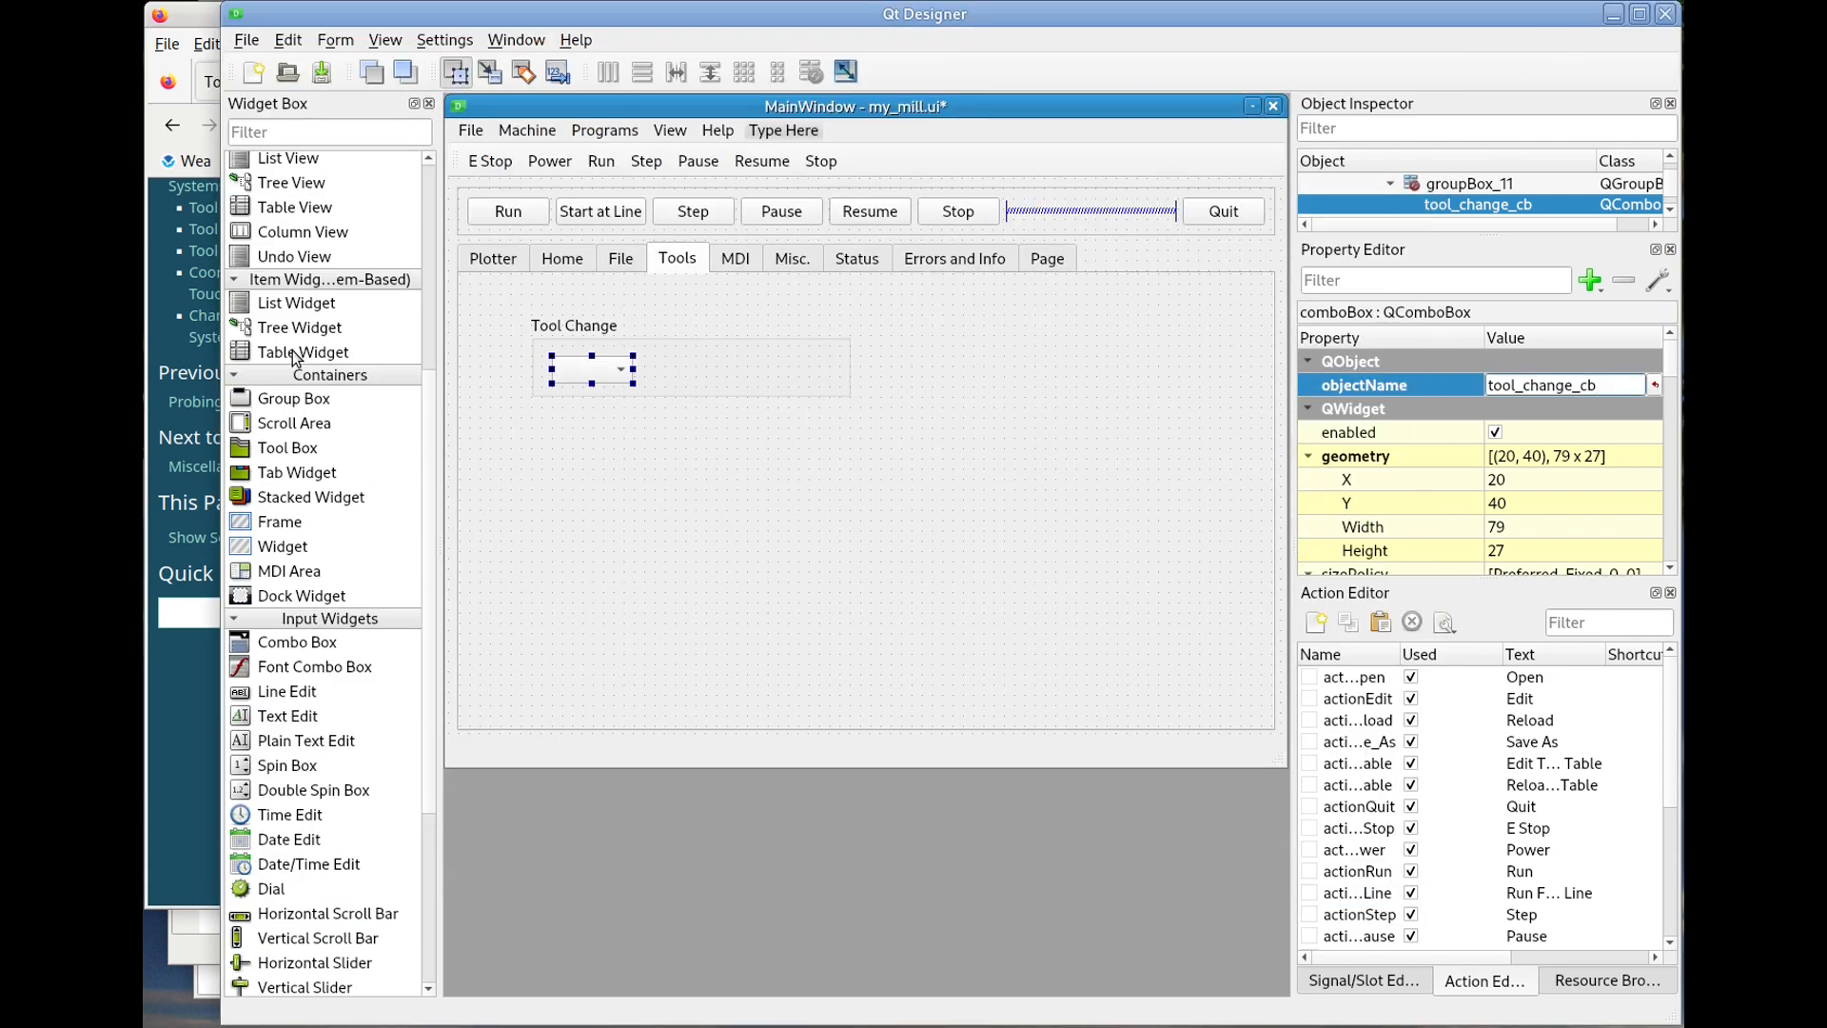
{"action": "left_click_drag", "start_coordinate": [299, 314], "coordinate": [656, 357]}
{"action": "left_click", "coordinate": [1572, 409]}
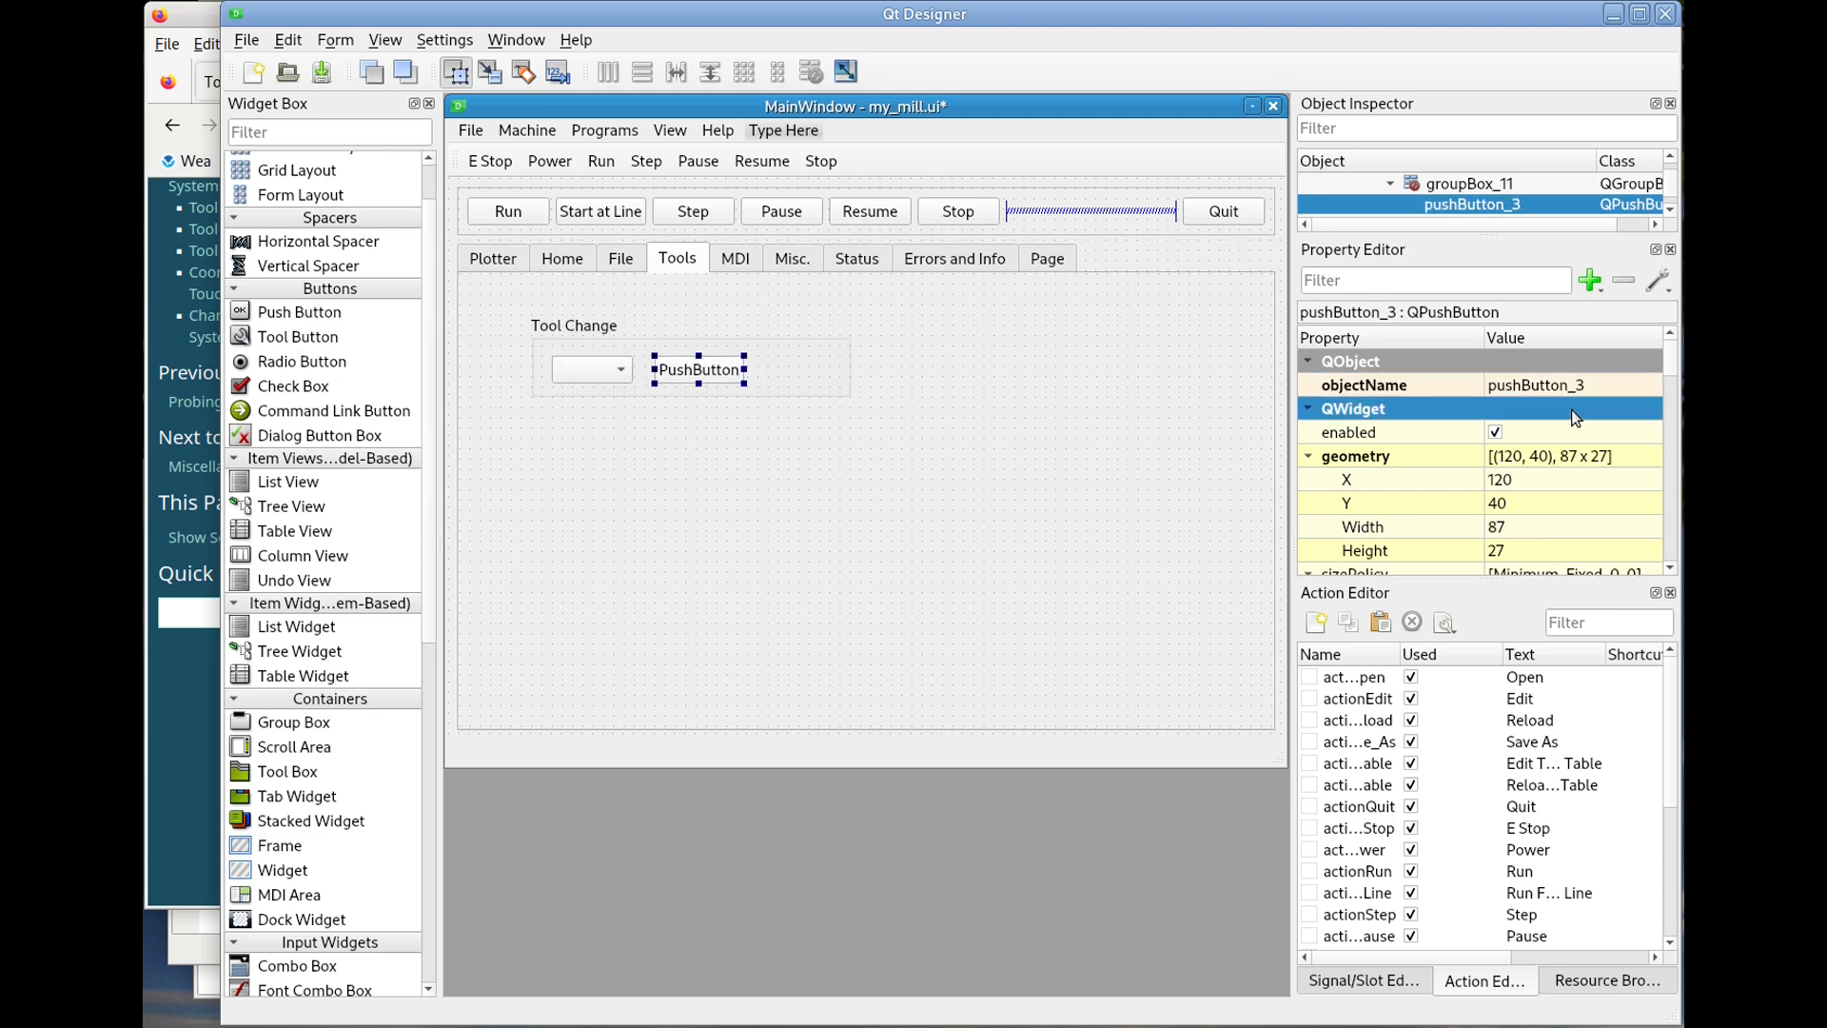
{"action": "left_click", "coordinate": [1571, 385]}
{"action": "type", "text": "tool_change_pb"}
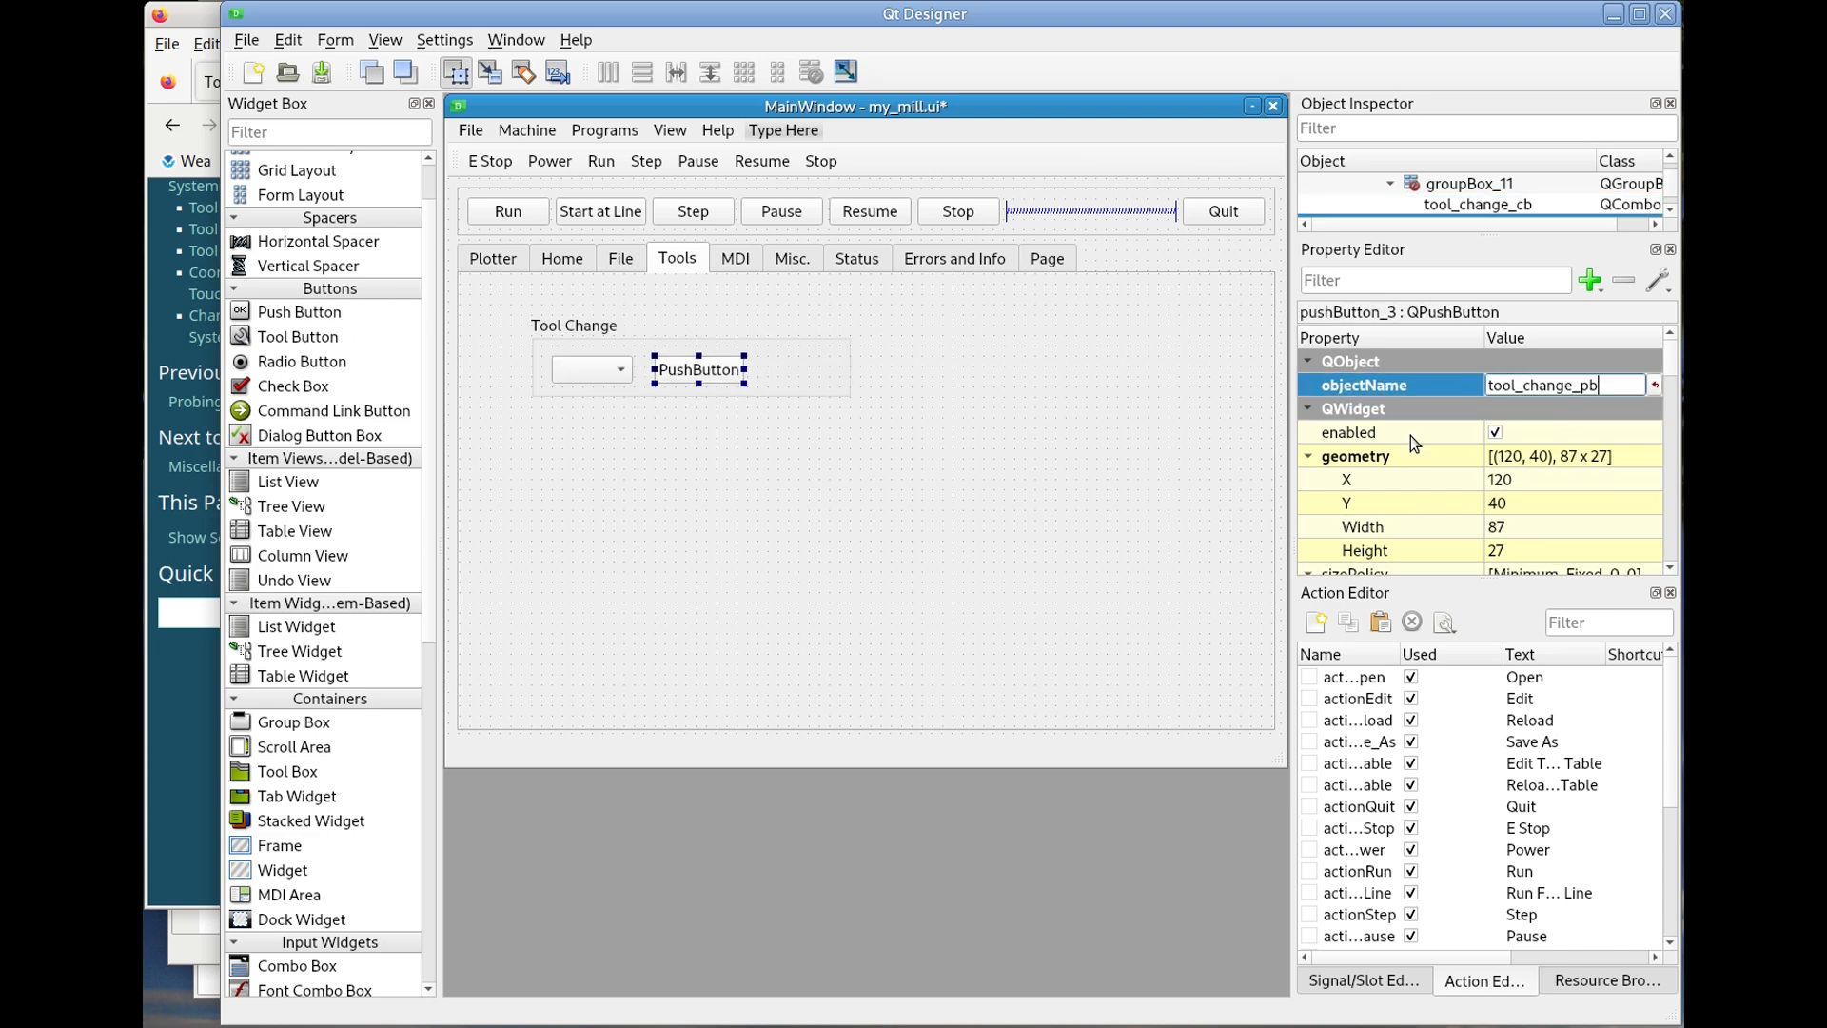
{"action": "double_click", "coordinate": [715, 370]}
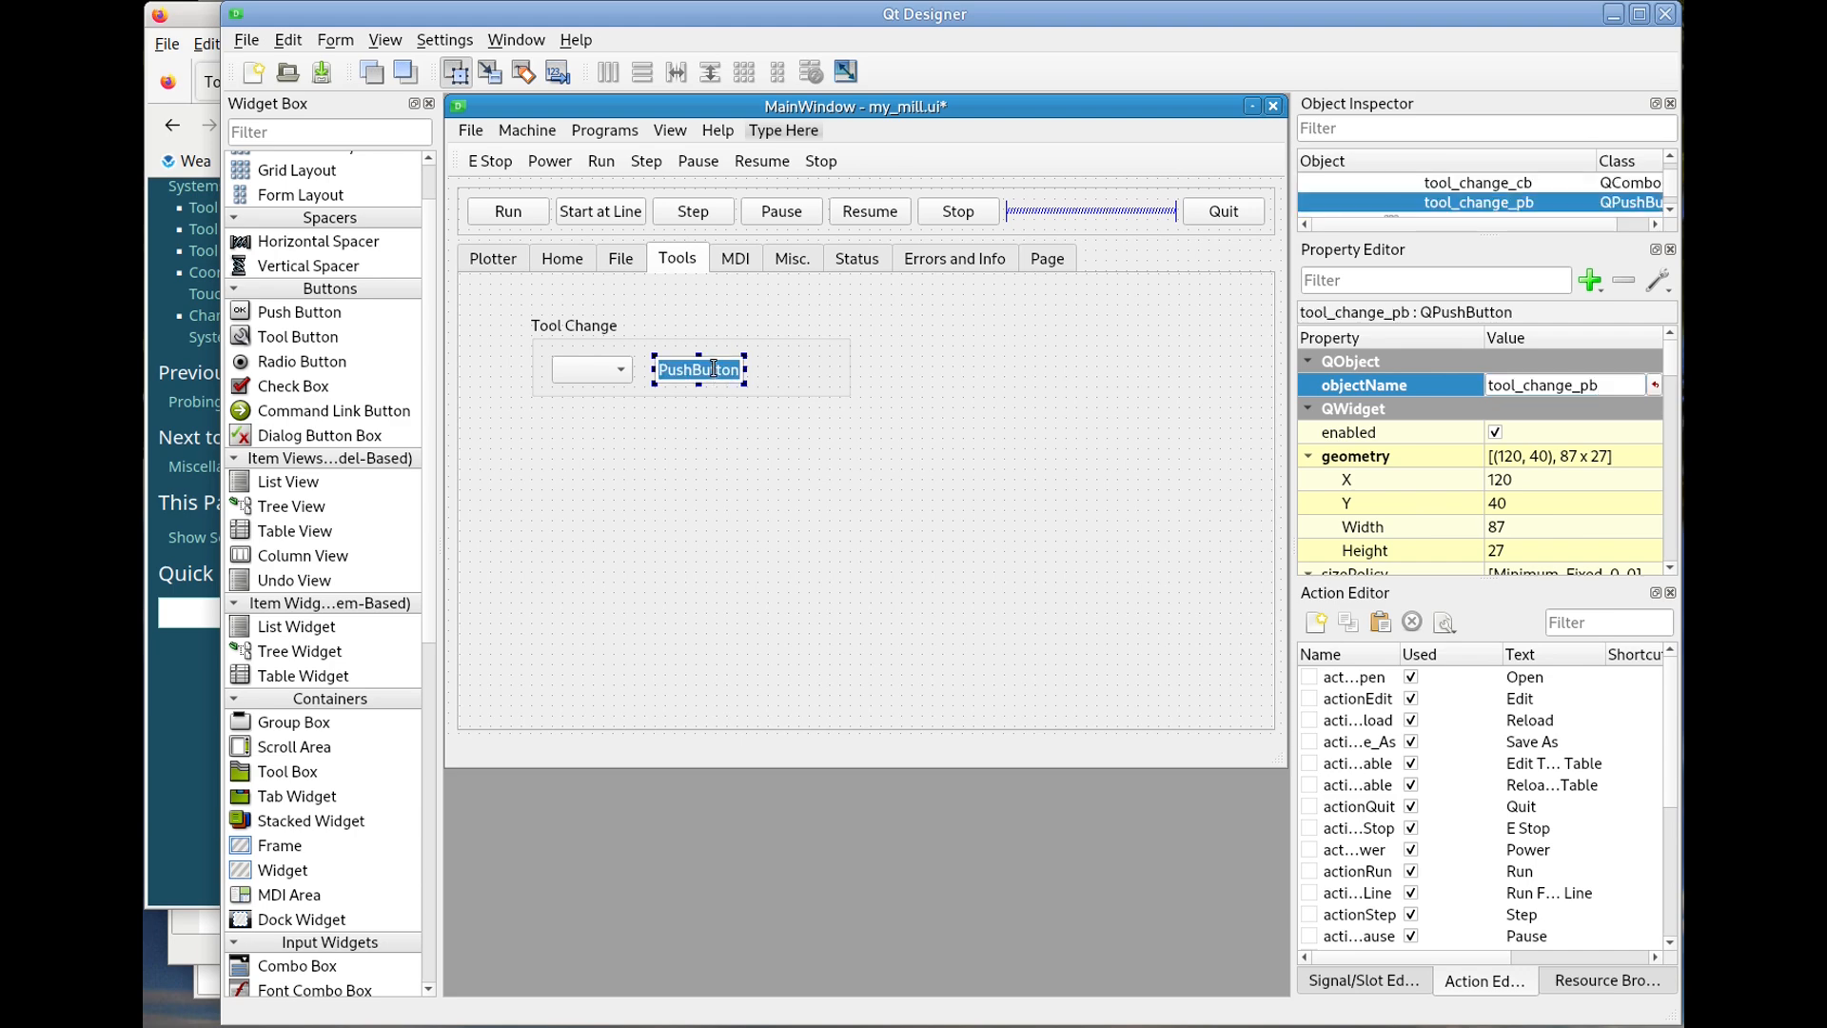
{"action": "type", "text": "Tool Change"}
Copy the label name tool_in_spindle_lb from the Status Labels documentation in Firefox and return to Qt Designer.
{"action": "left_click", "coordinate": [196, 692]}
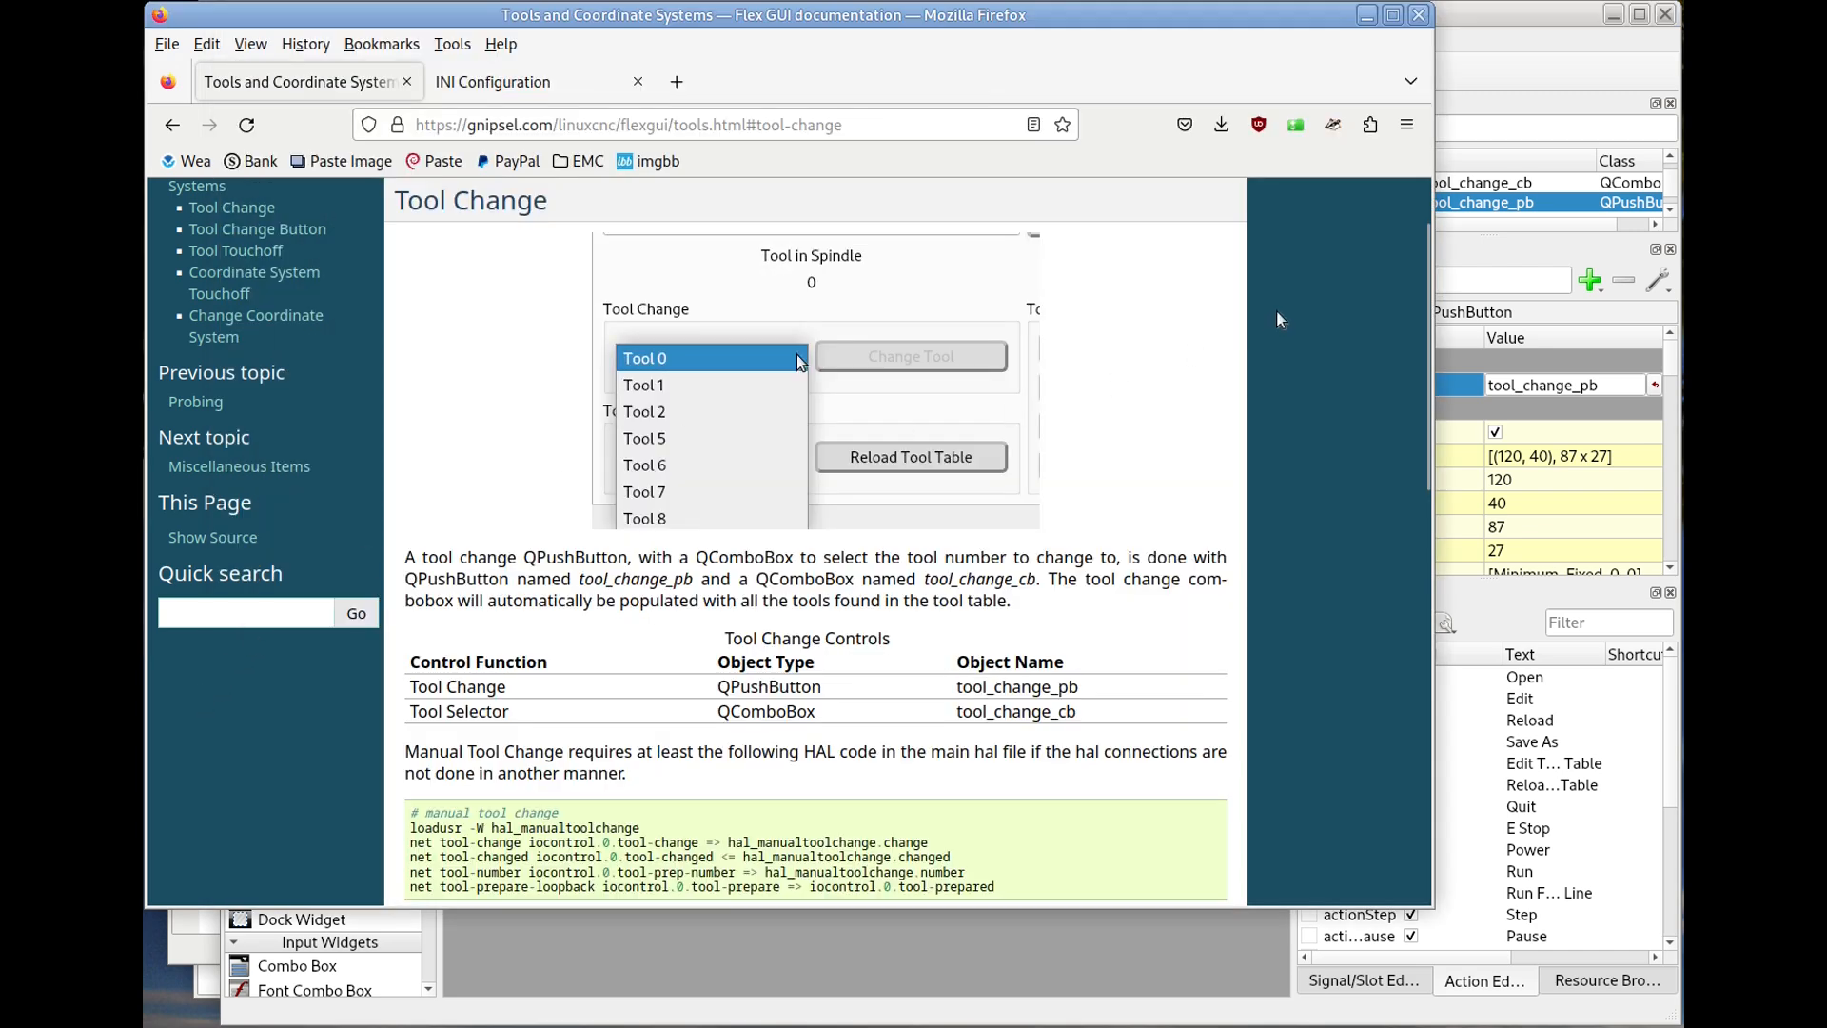
{"action": "scroll", "coordinate": [502, 331], "scroll_direction": "up", "scroll_amount": 2}
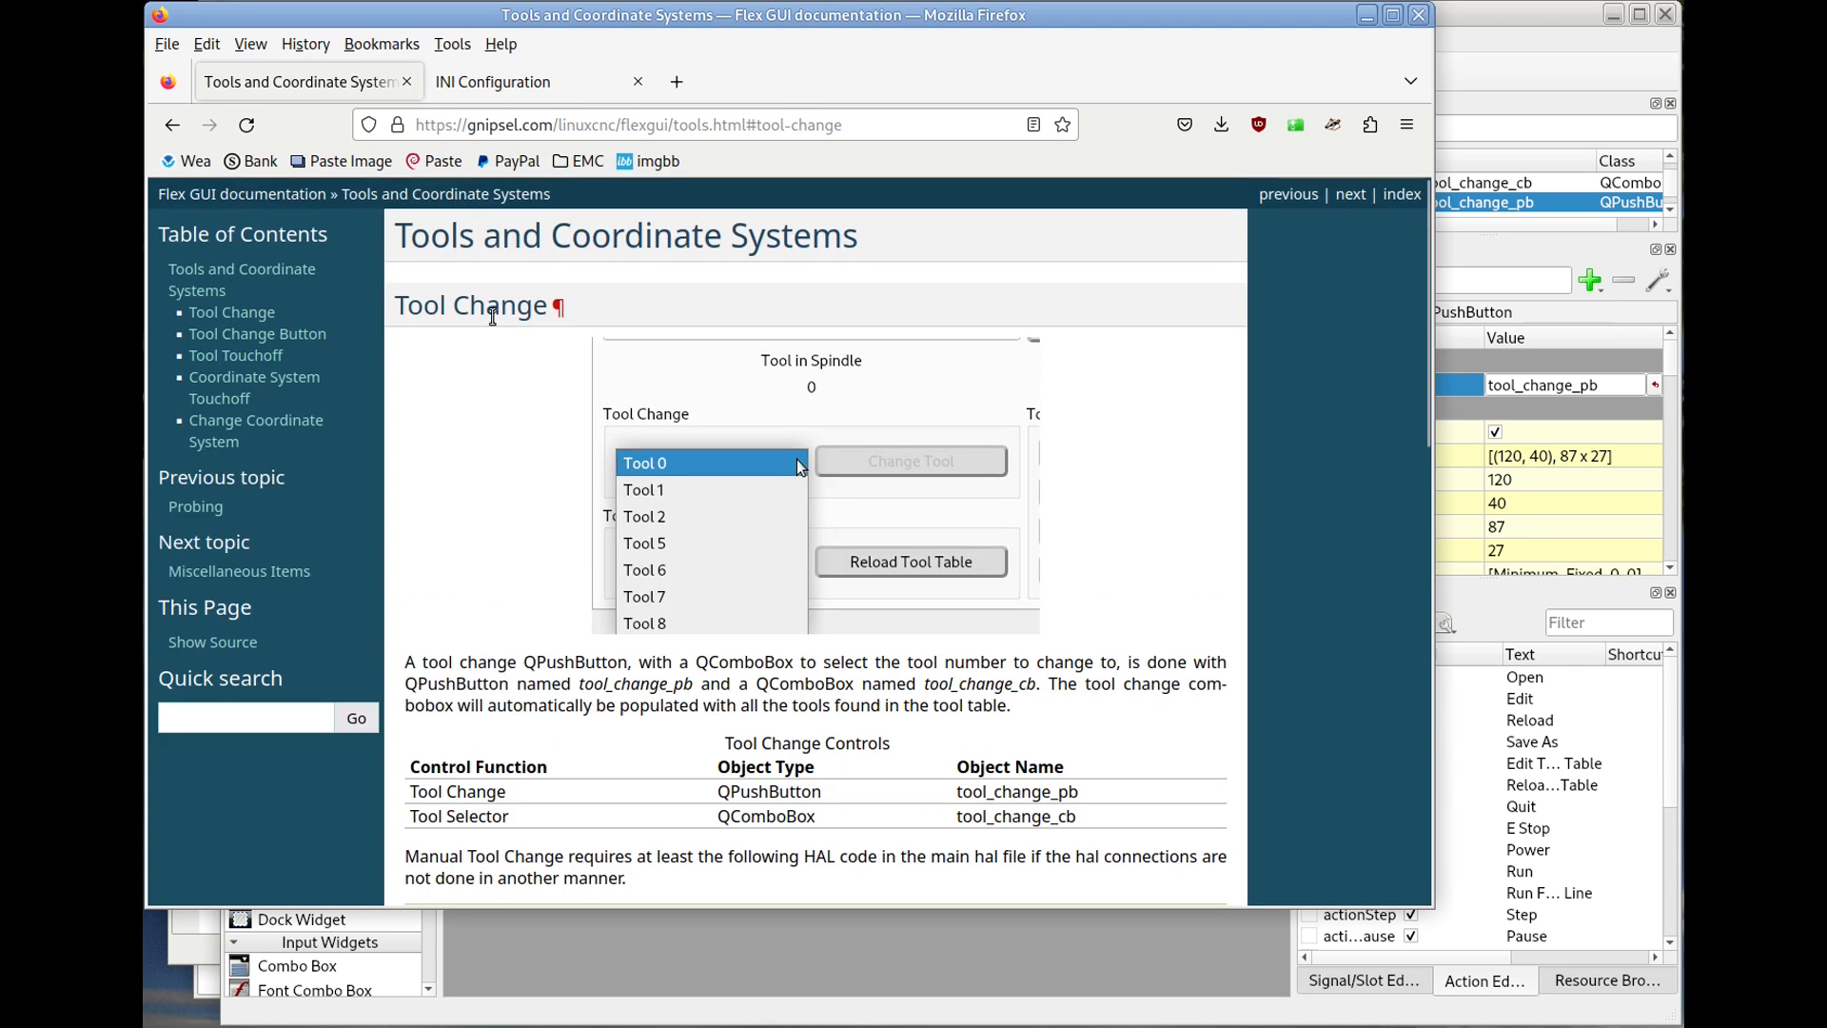
{"action": "left_click", "coordinate": [281, 196]}
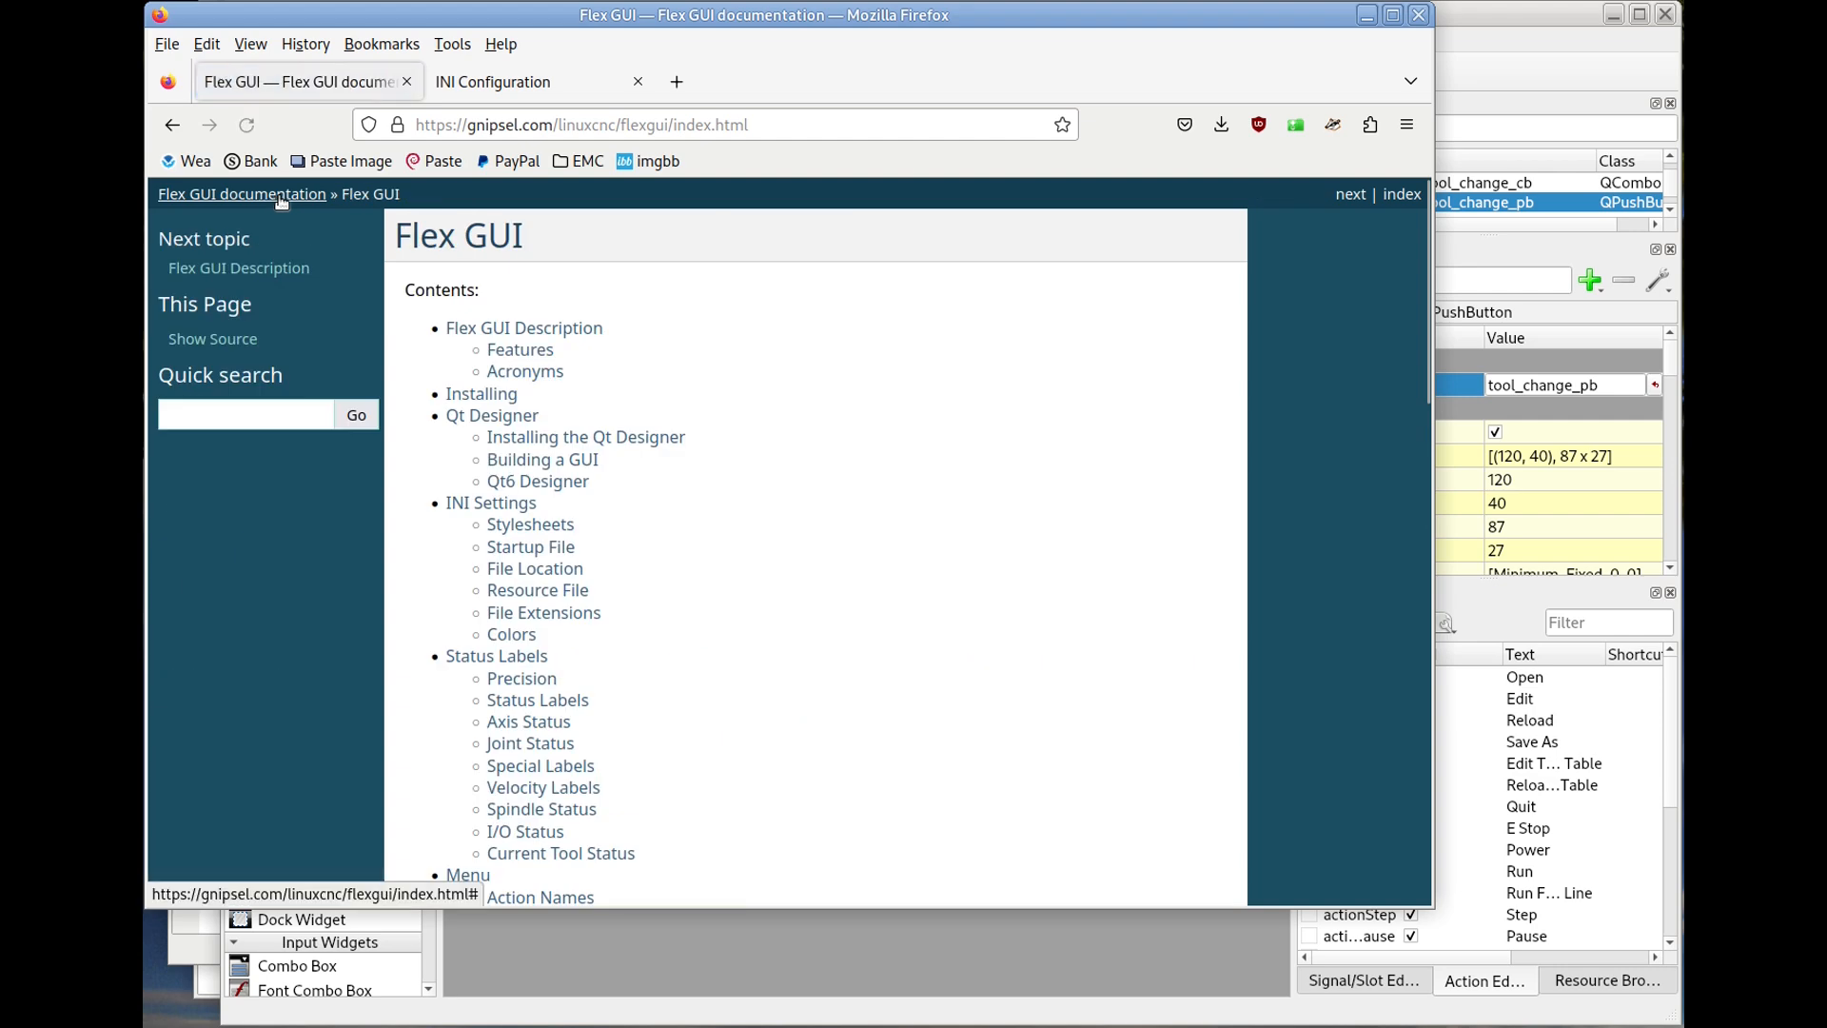
{"action": "left_click", "coordinate": [568, 701]}
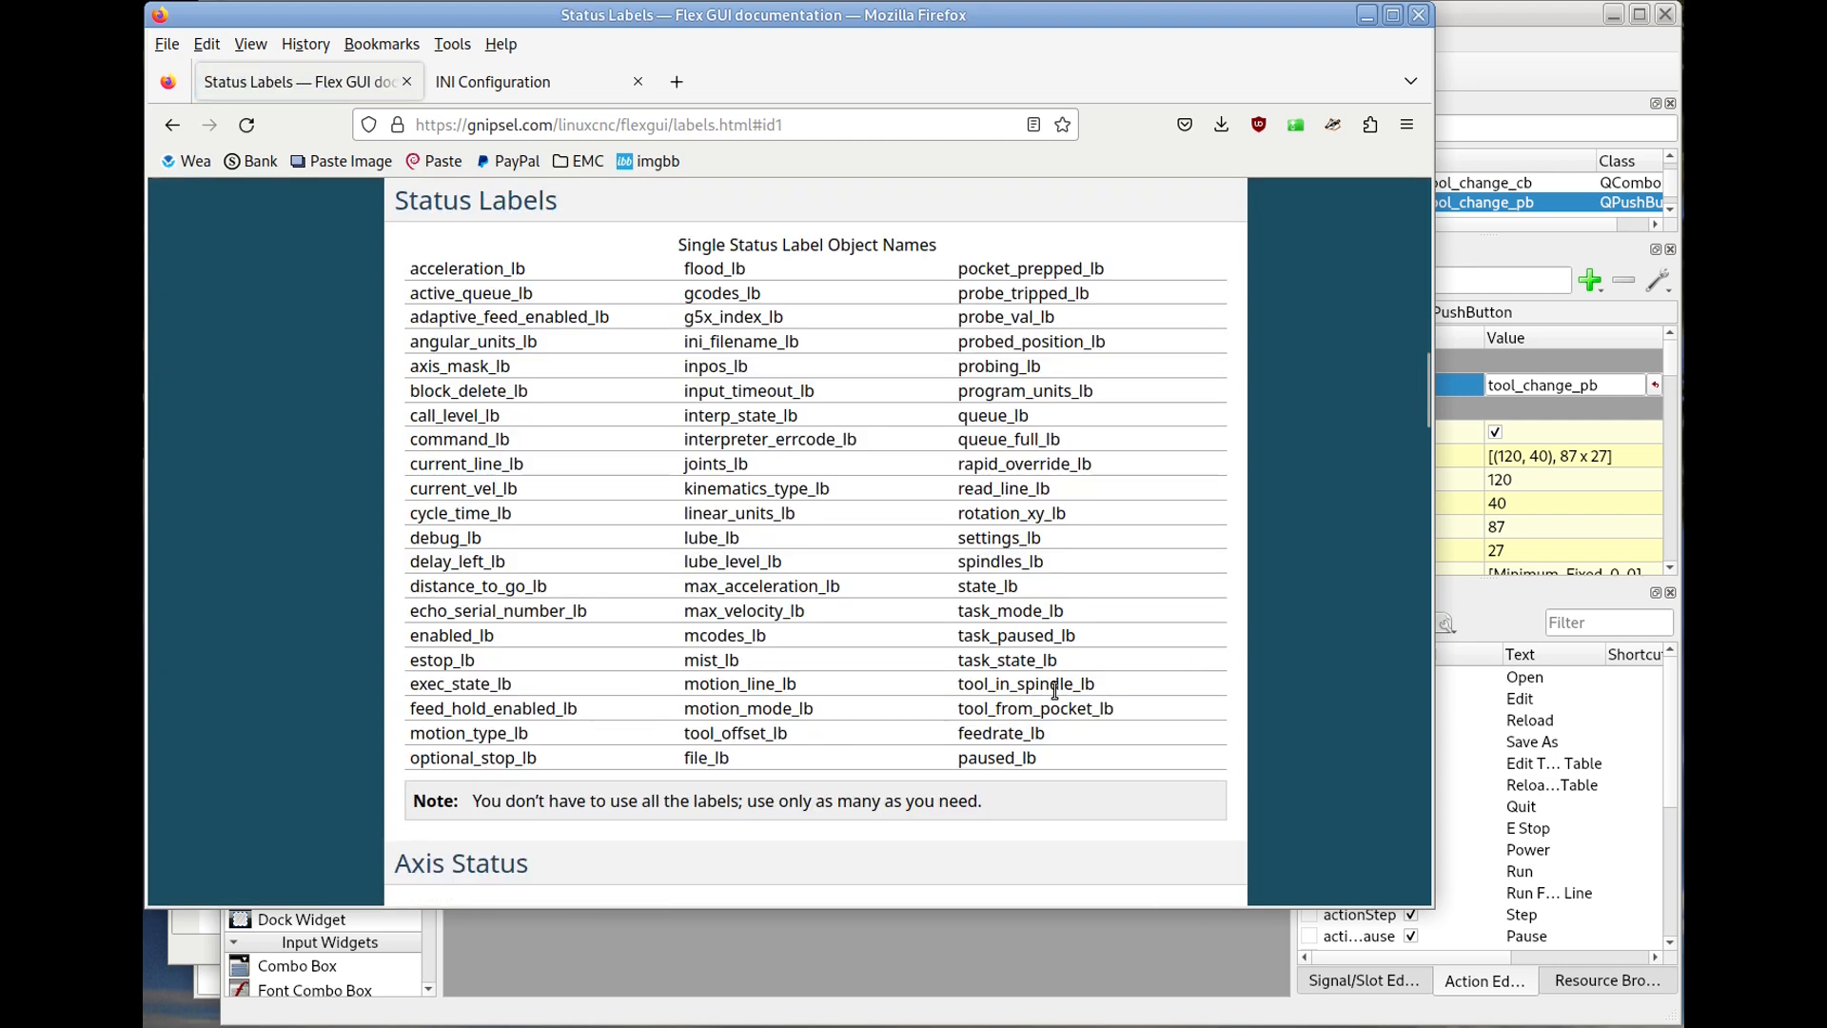
{"action": "double_click", "coordinate": [1054, 689]}
{"action": "key", "text": "ctrl+c"}
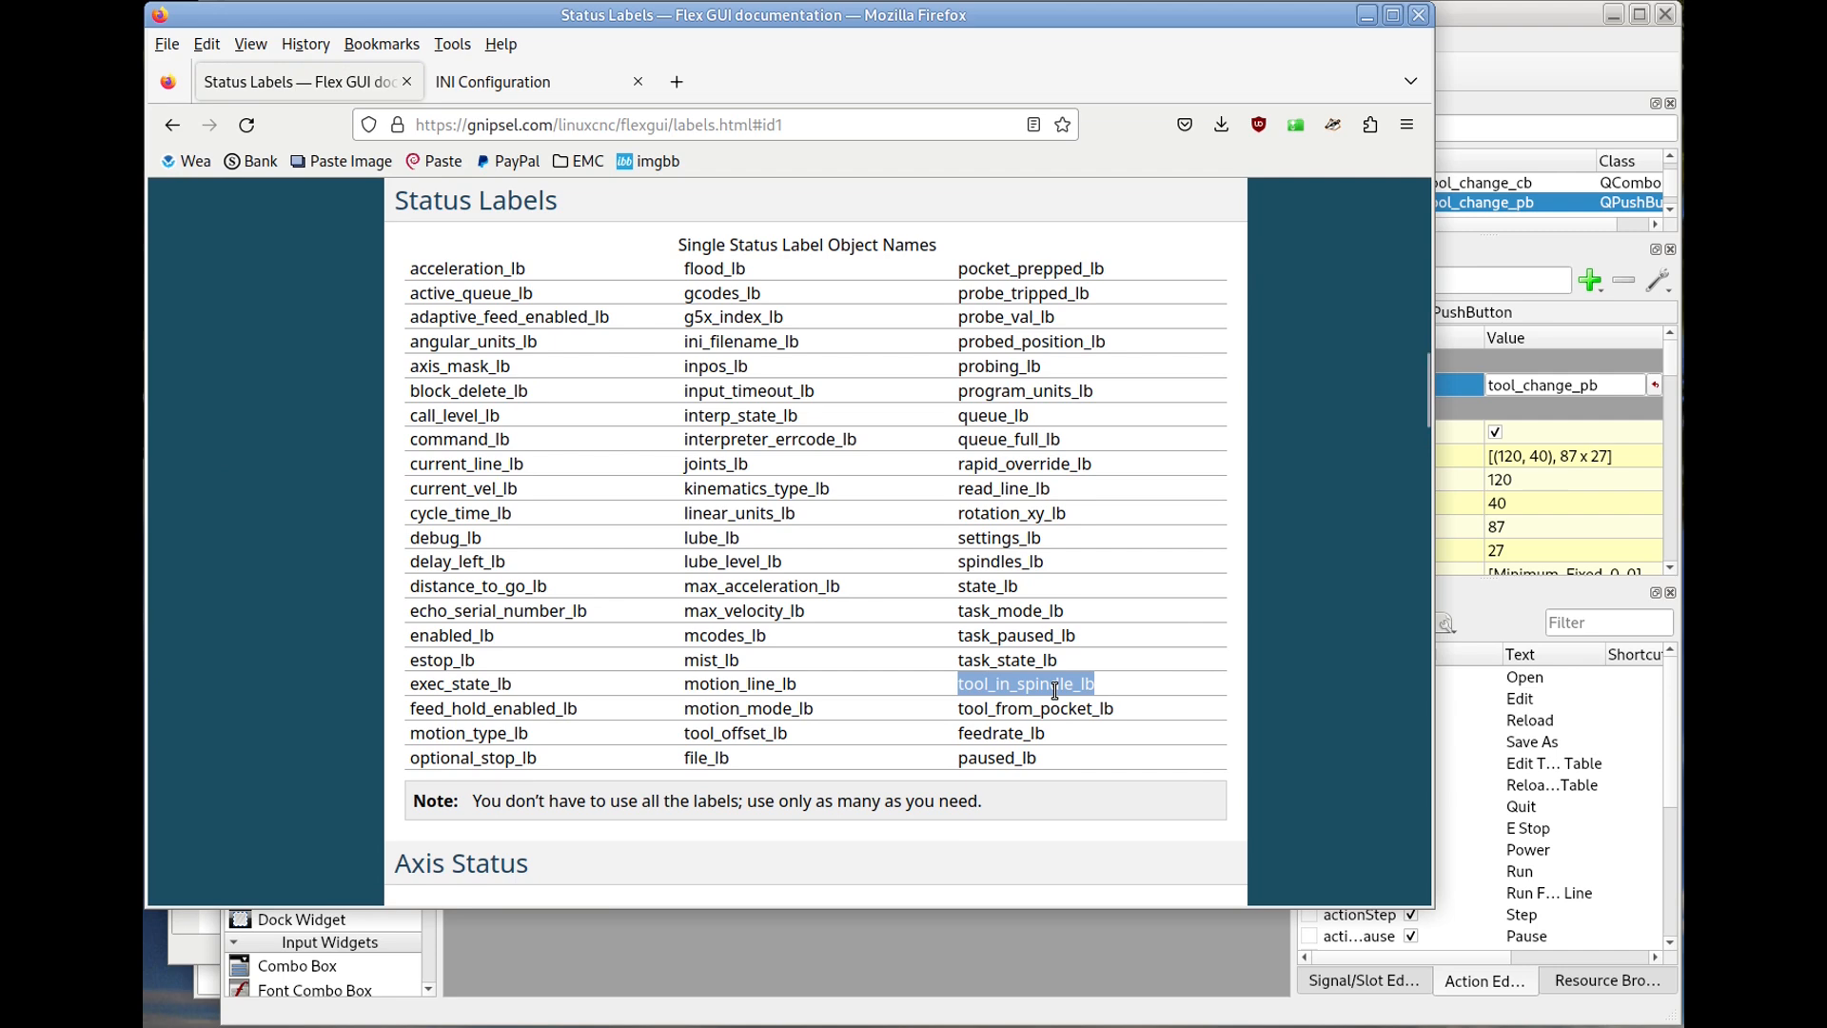
{"action": "left_click", "coordinate": [1516, 57]}
Add a label beside the Tool Change button and set its objectName to tool_in_spindle_lb.
{"action": "scroll", "coordinate": [371, 806], "scroll_direction": "down", "scroll_amount": 5}
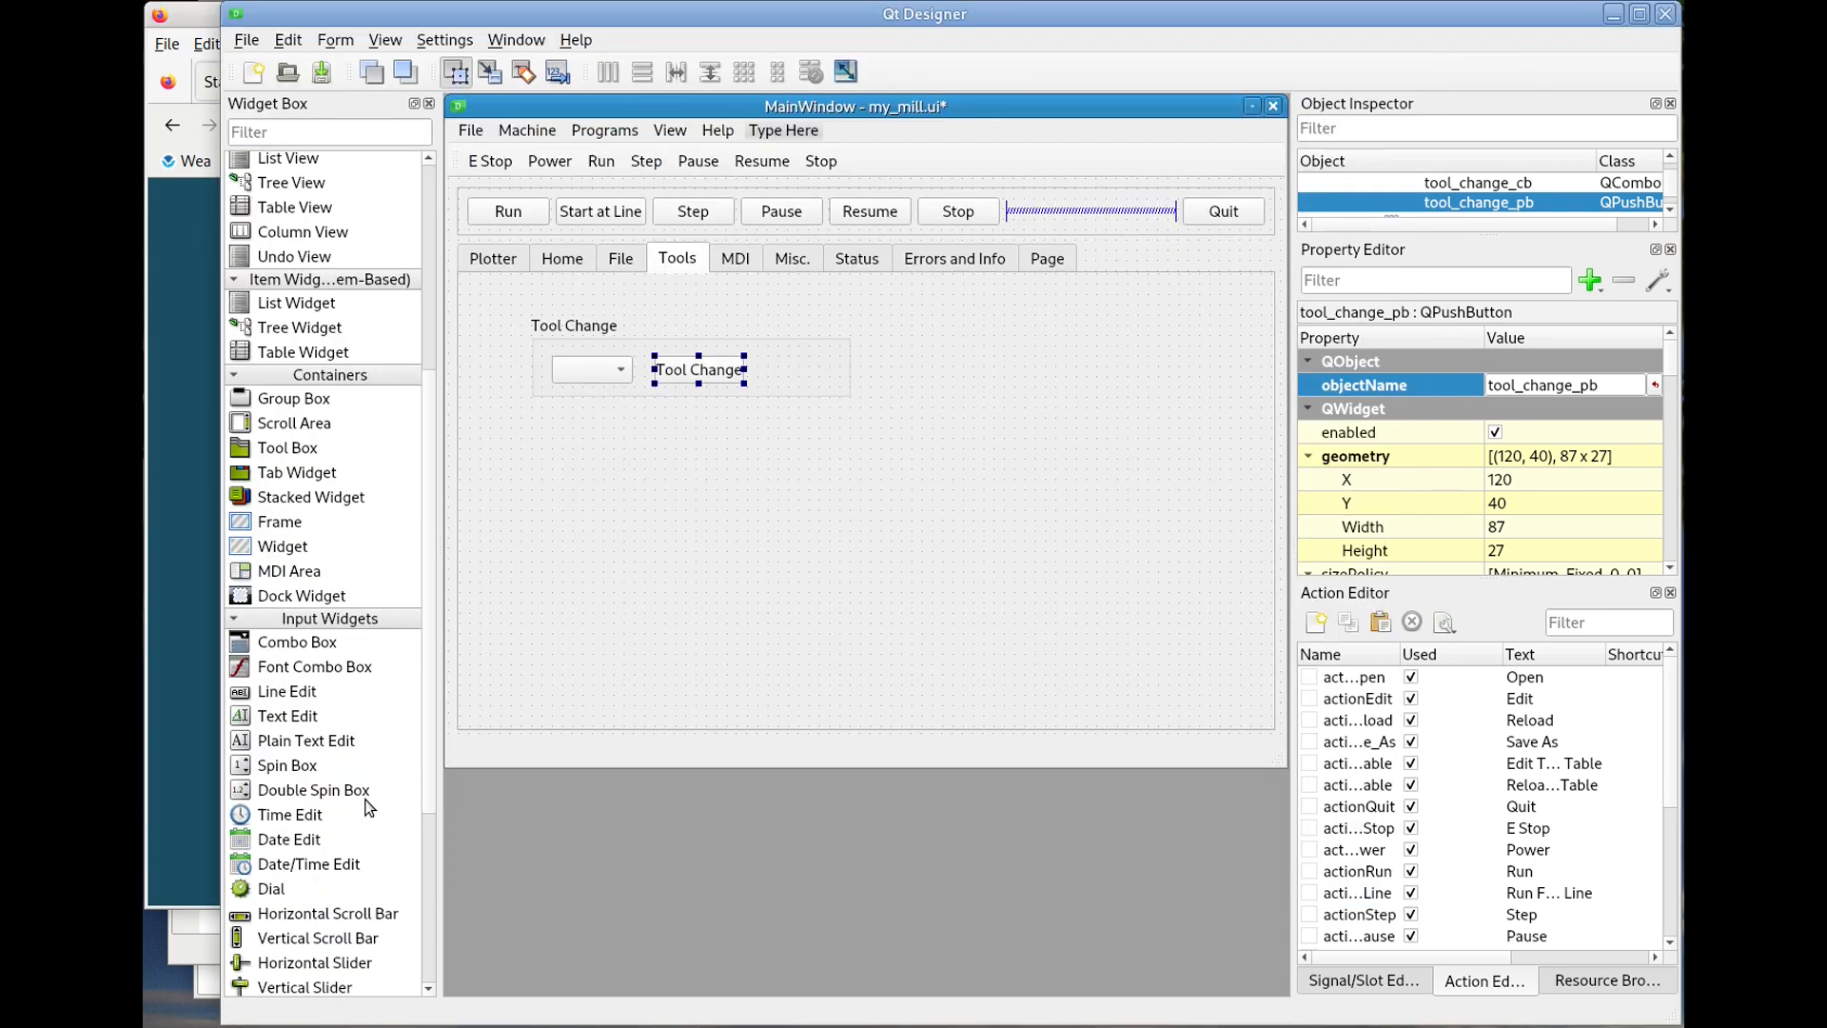
{"action": "scroll", "coordinate": [369, 807], "scroll_direction": "down", "scroll_amount": 2}
{"action": "left_click_drag", "start_coordinate": [278, 928], "coordinate": [778, 361]}
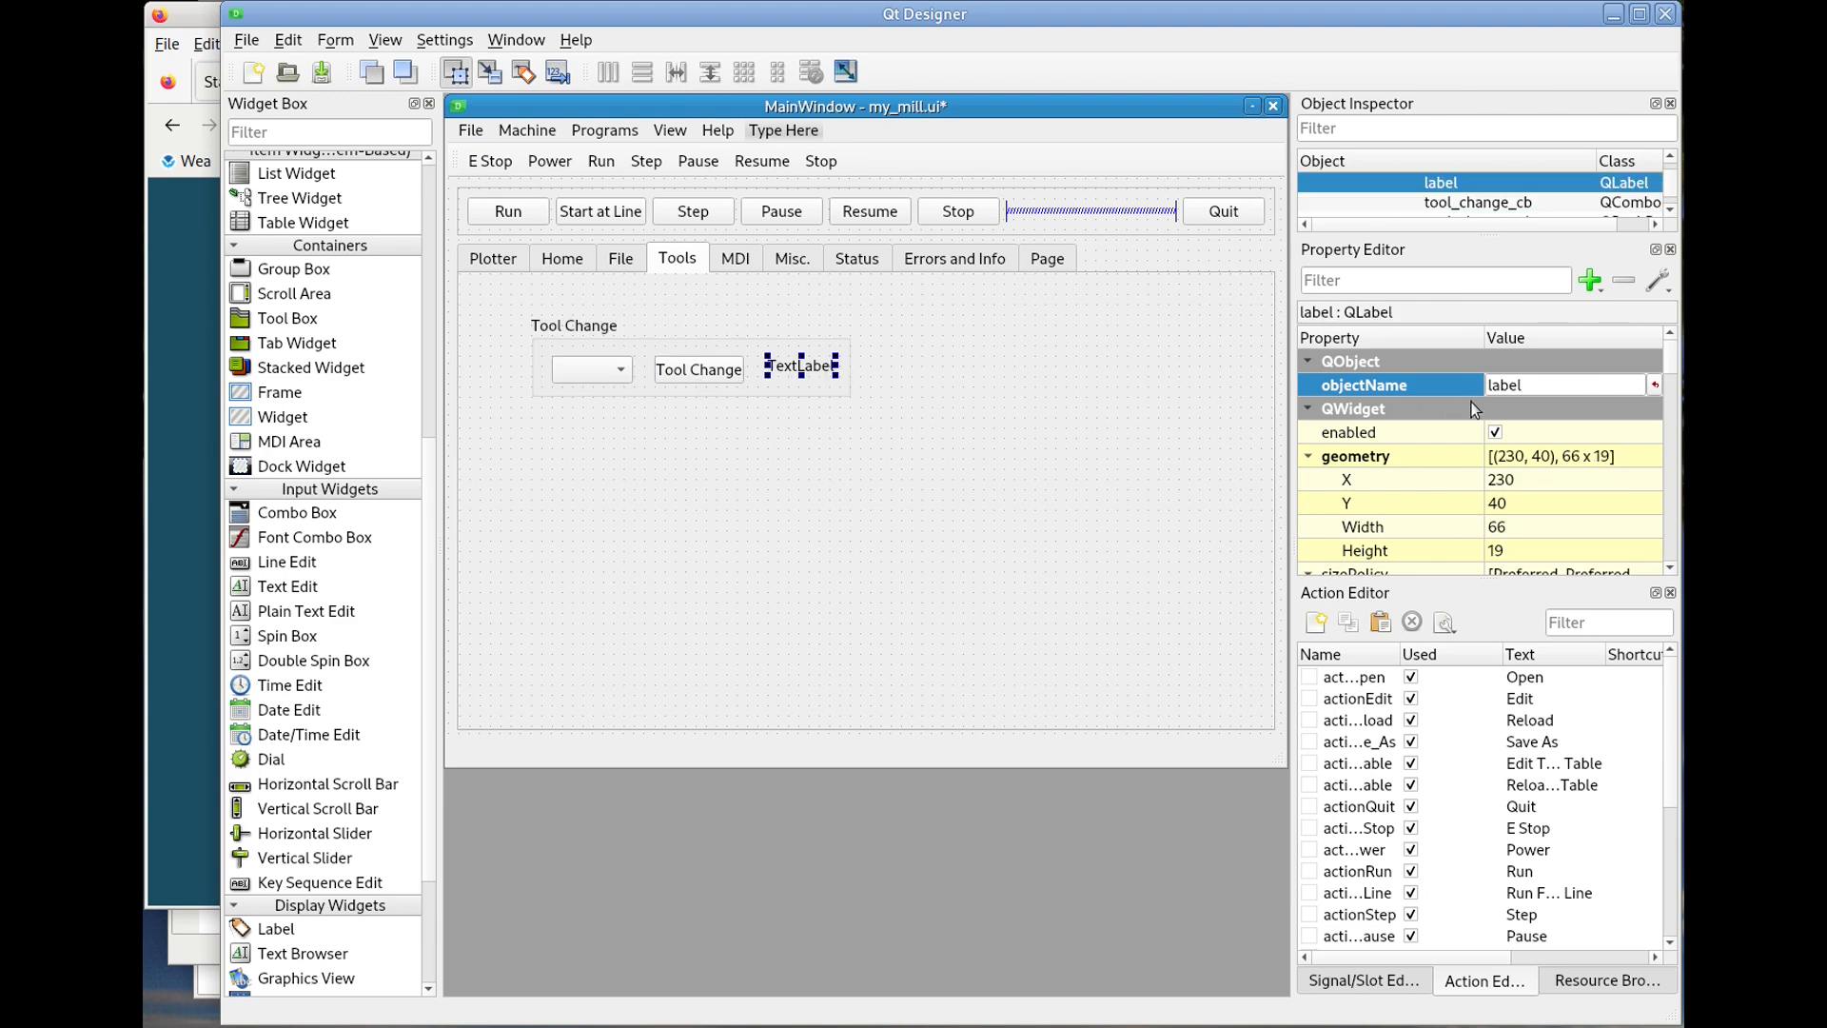
{"action": "left_click", "coordinate": [1514, 386]}
{"action": "left_click", "coordinate": [1522, 398]}
{"action": "double_click", "coordinate": [1529, 385]}
{"action": "key", "text": "ctrl+v"}
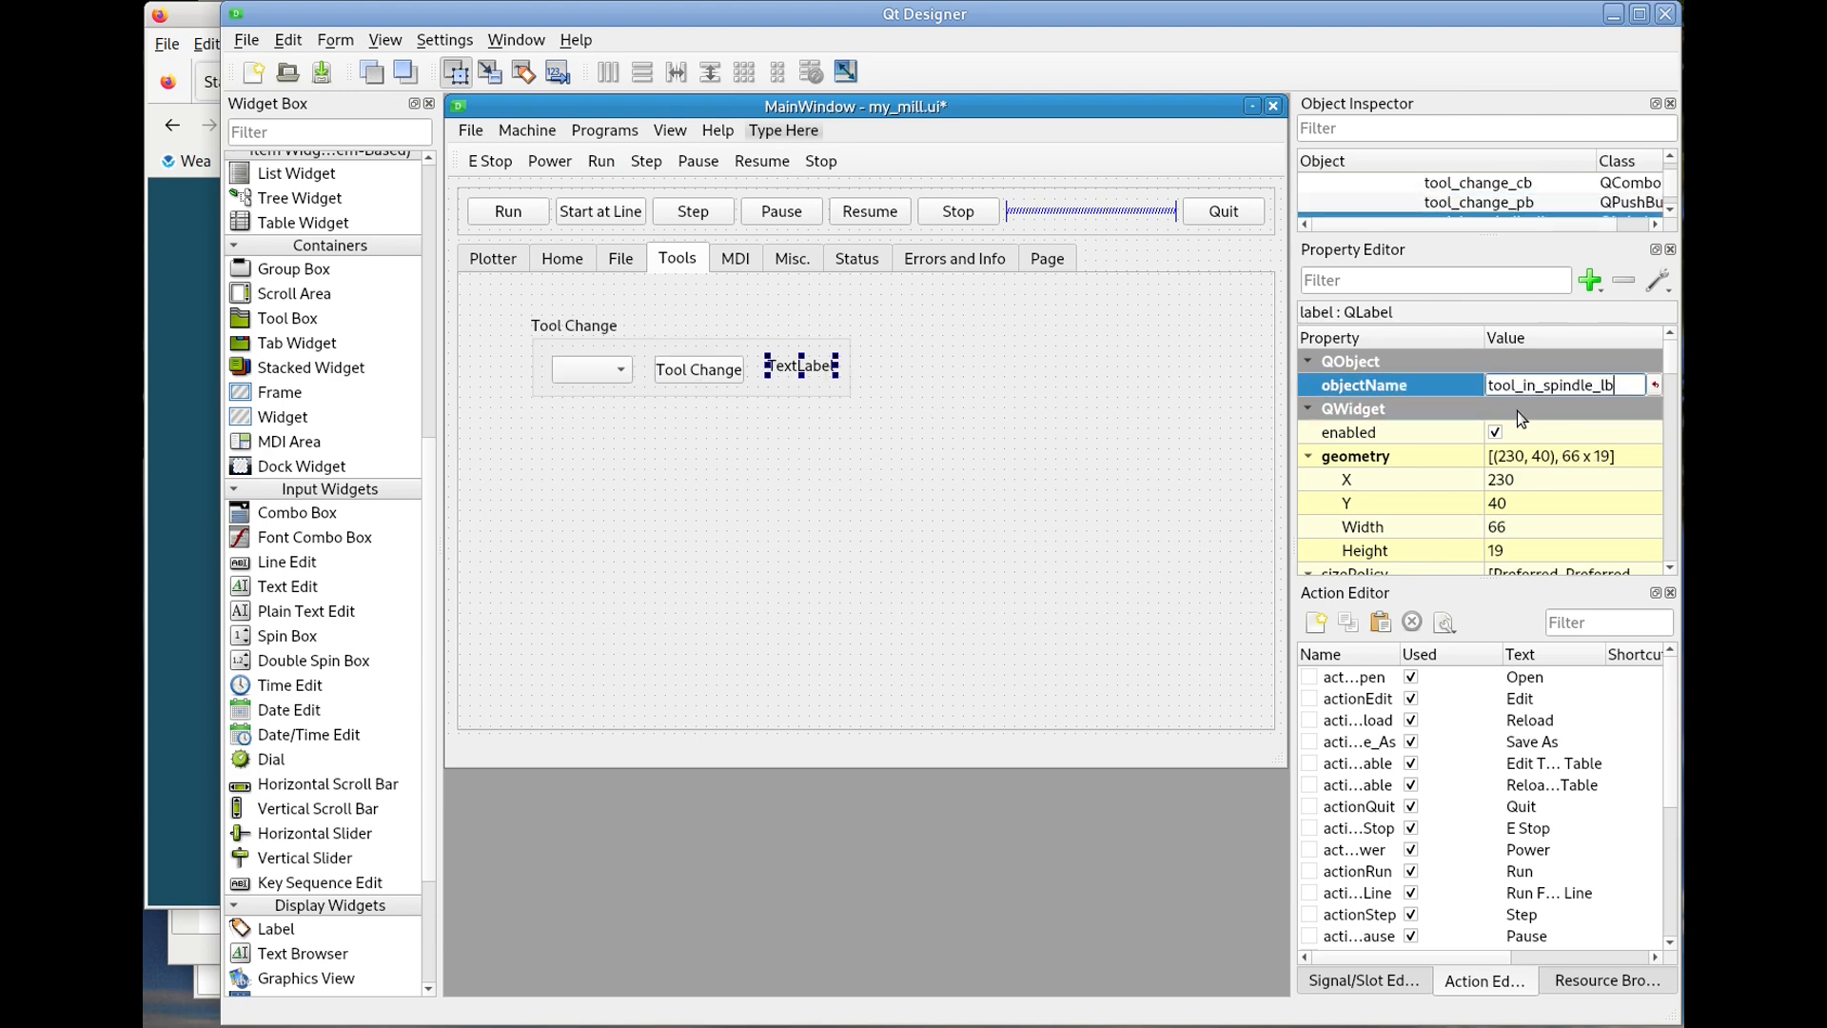
Lay out the Tool Change group box in a grid, then move it to (10, 20) and resize it to about 273 x 73.
{"action": "left_click", "coordinate": [530, 326]}
{"action": "right_click", "coordinate": [546, 328]}
{"action": "mouse_move", "coordinate": [678, 804]}
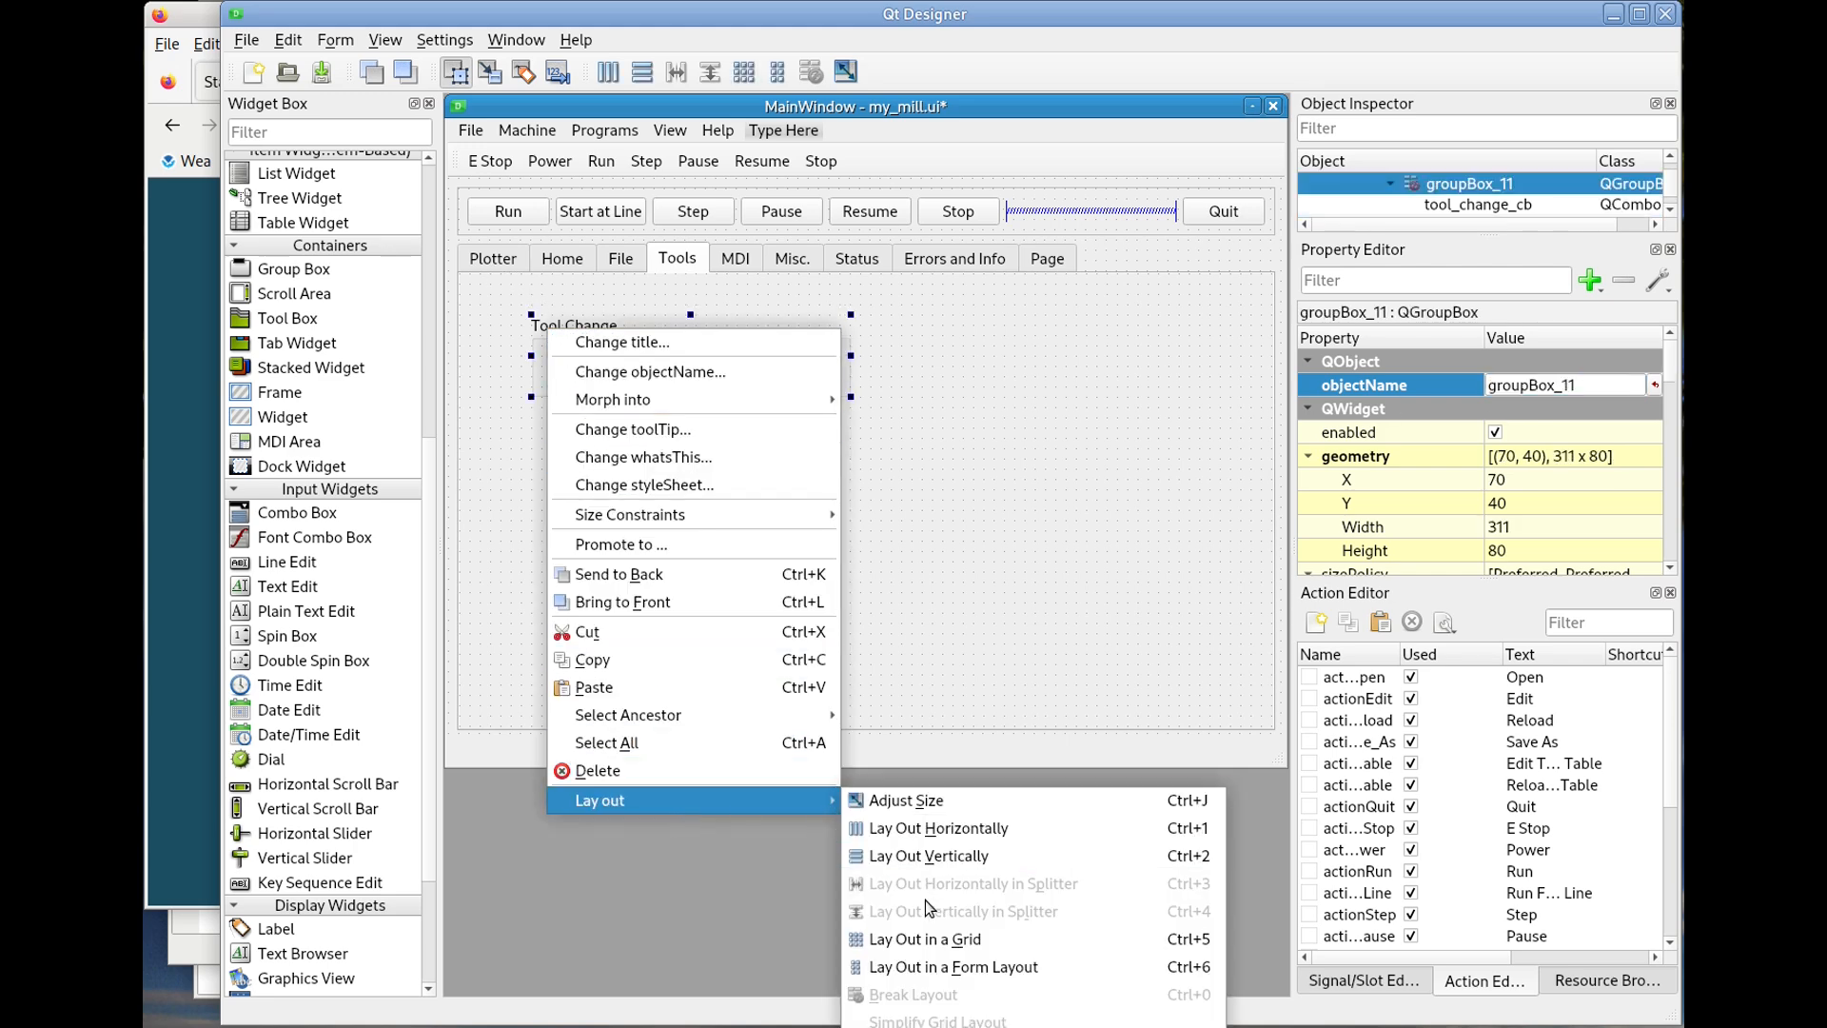
{"action": "left_click", "coordinate": [937, 939]}
{"action": "left_click_drag", "start_coordinate": [676, 384], "coordinate": [614, 355]}
{"action": "left_click_drag", "start_coordinate": [750, 368], "coordinate": [880, 386]}
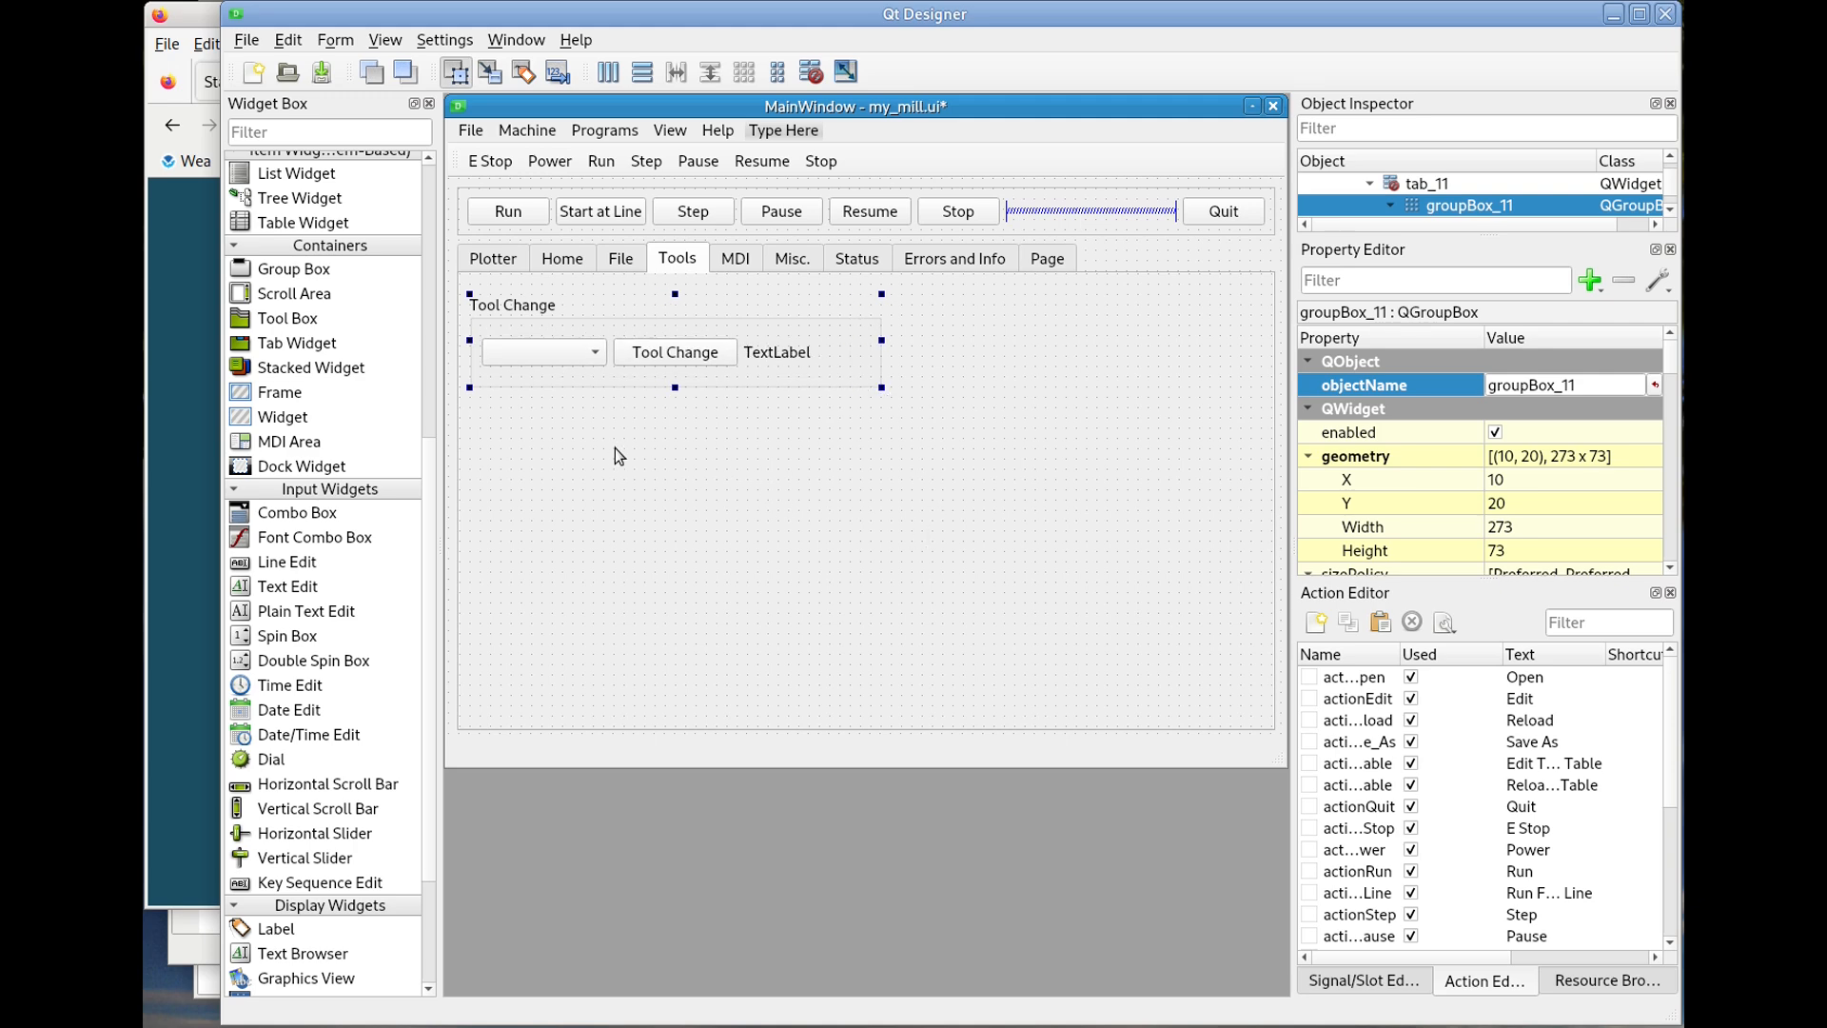
Save the form and check the tool selector's list on the Tools page of the running My Mill Flex GUI.
{"action": "left_click", "coordinate": [328, 83]}
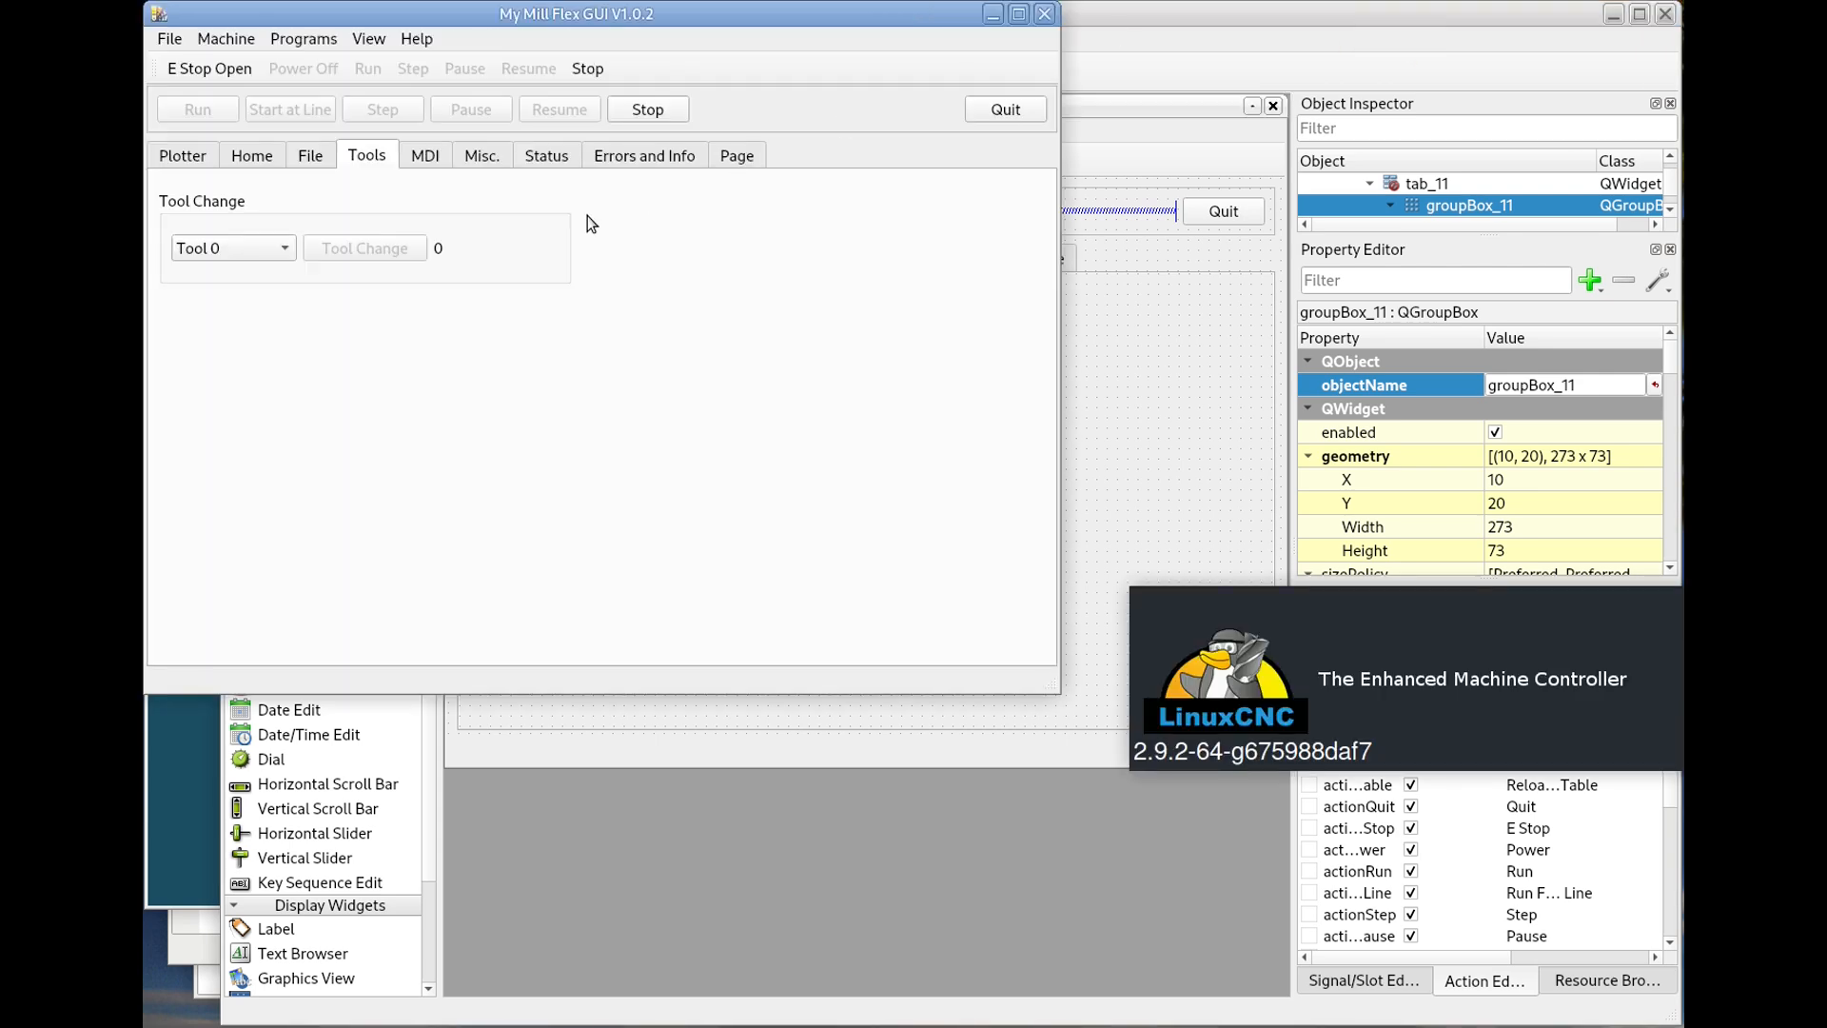
{"action": "left_click", "coordinate": [286, 253]}
{"action": "left_click", "coordinate": [282, 250]}
{"action": "left_click", "coordinate": [279, 251]}
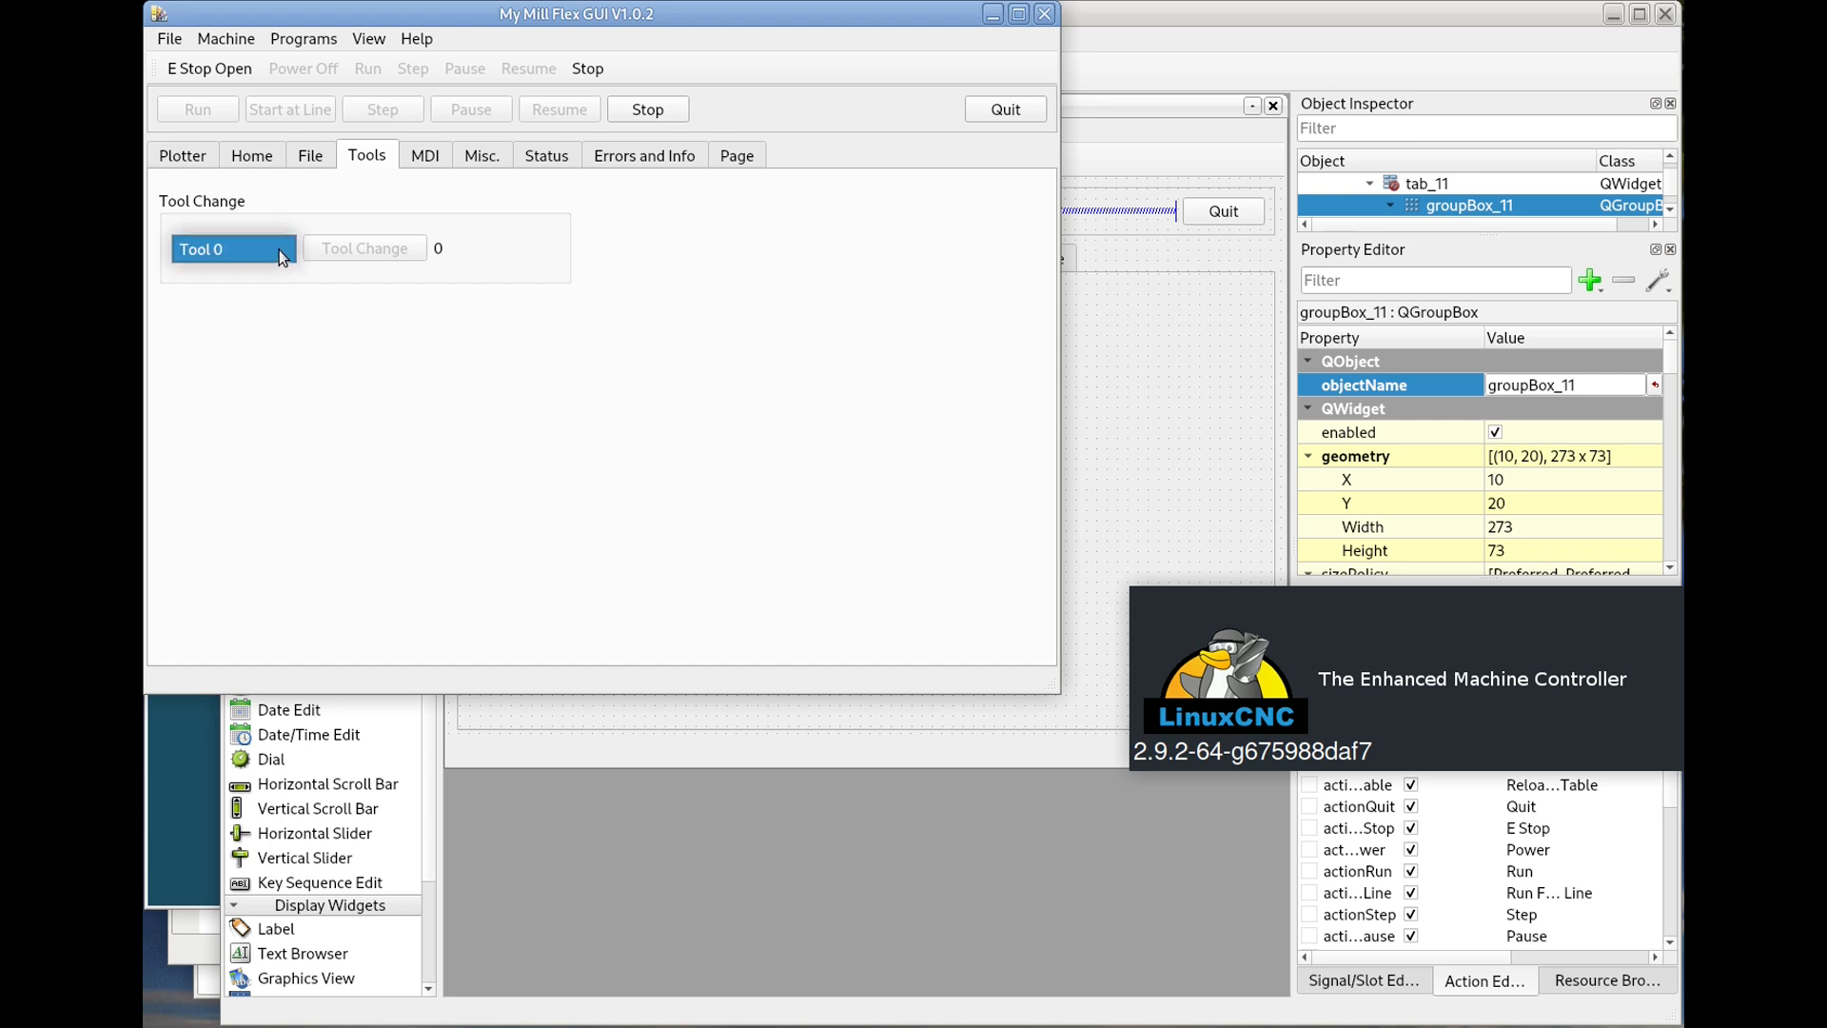
Try to edit the tool table from the running My Mill Flex GUI, dismiss the error and quit the GUI.
{"action": "left_click", "coordinate": [172, 38]}
{"action": "left_click", "coordinate": [171, 40]}
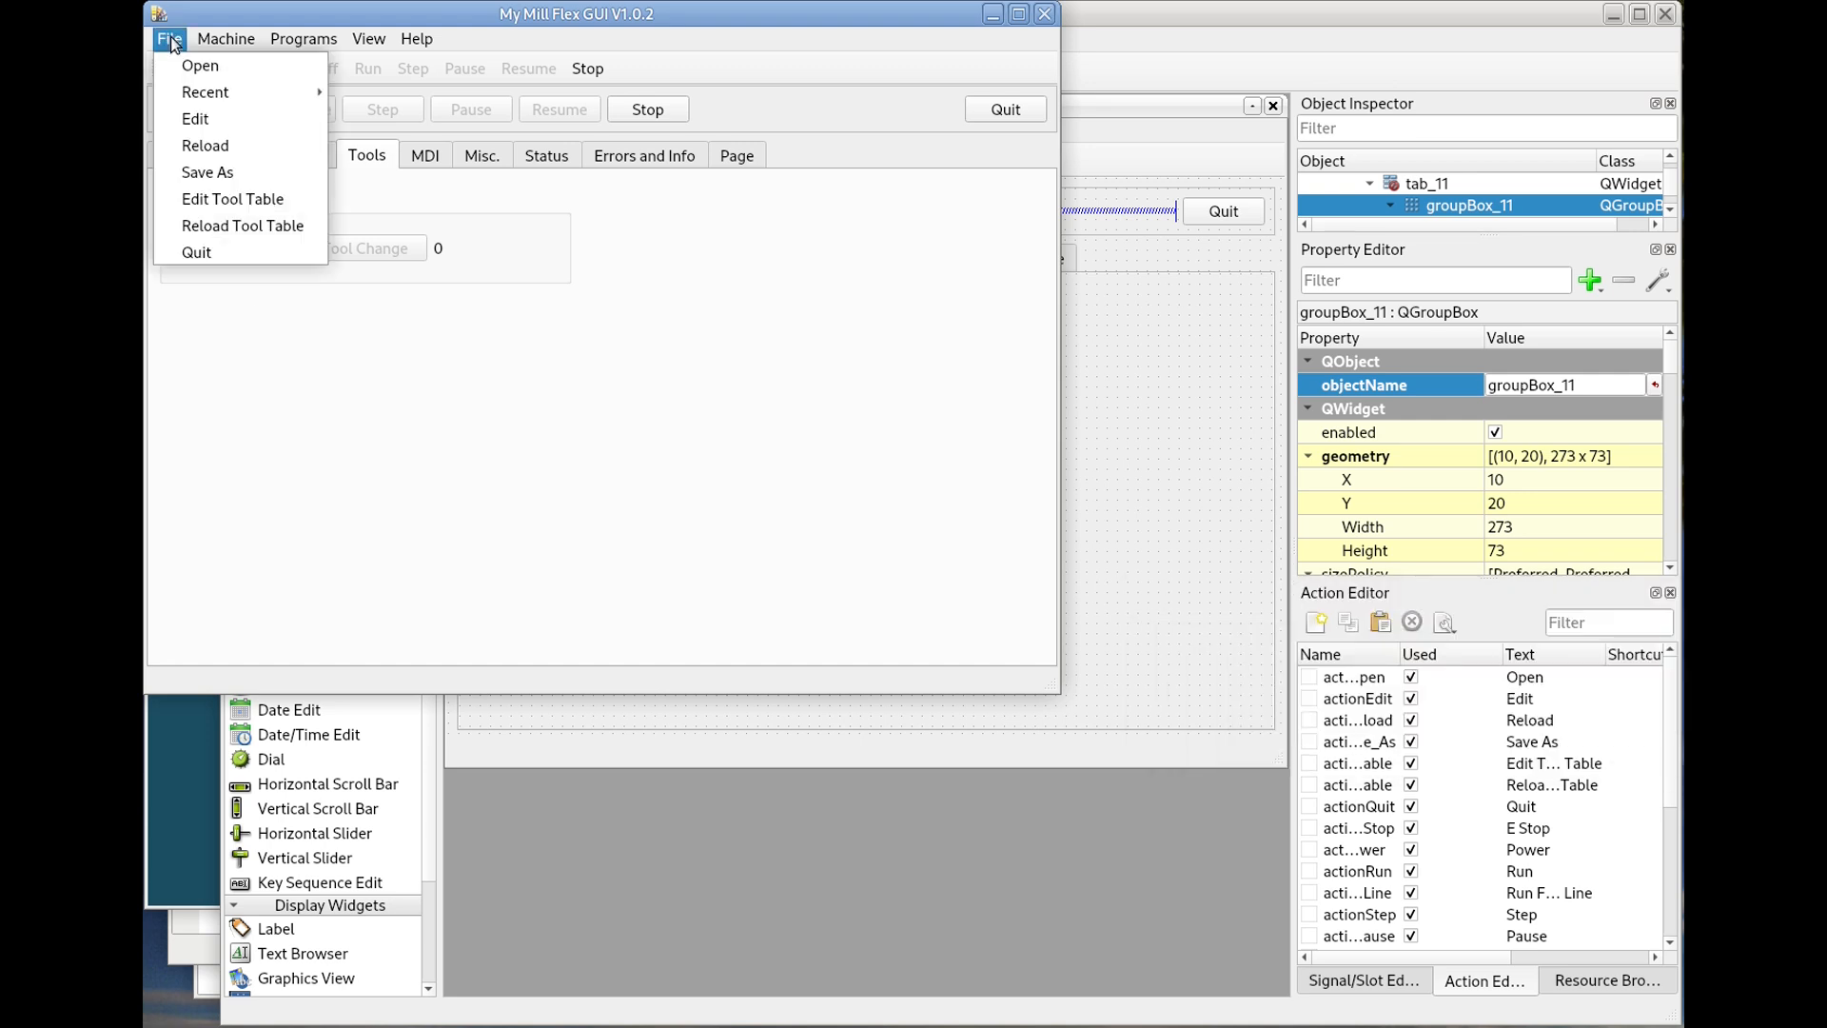
{"action": "left_click", "coordinate": [249, 199]}
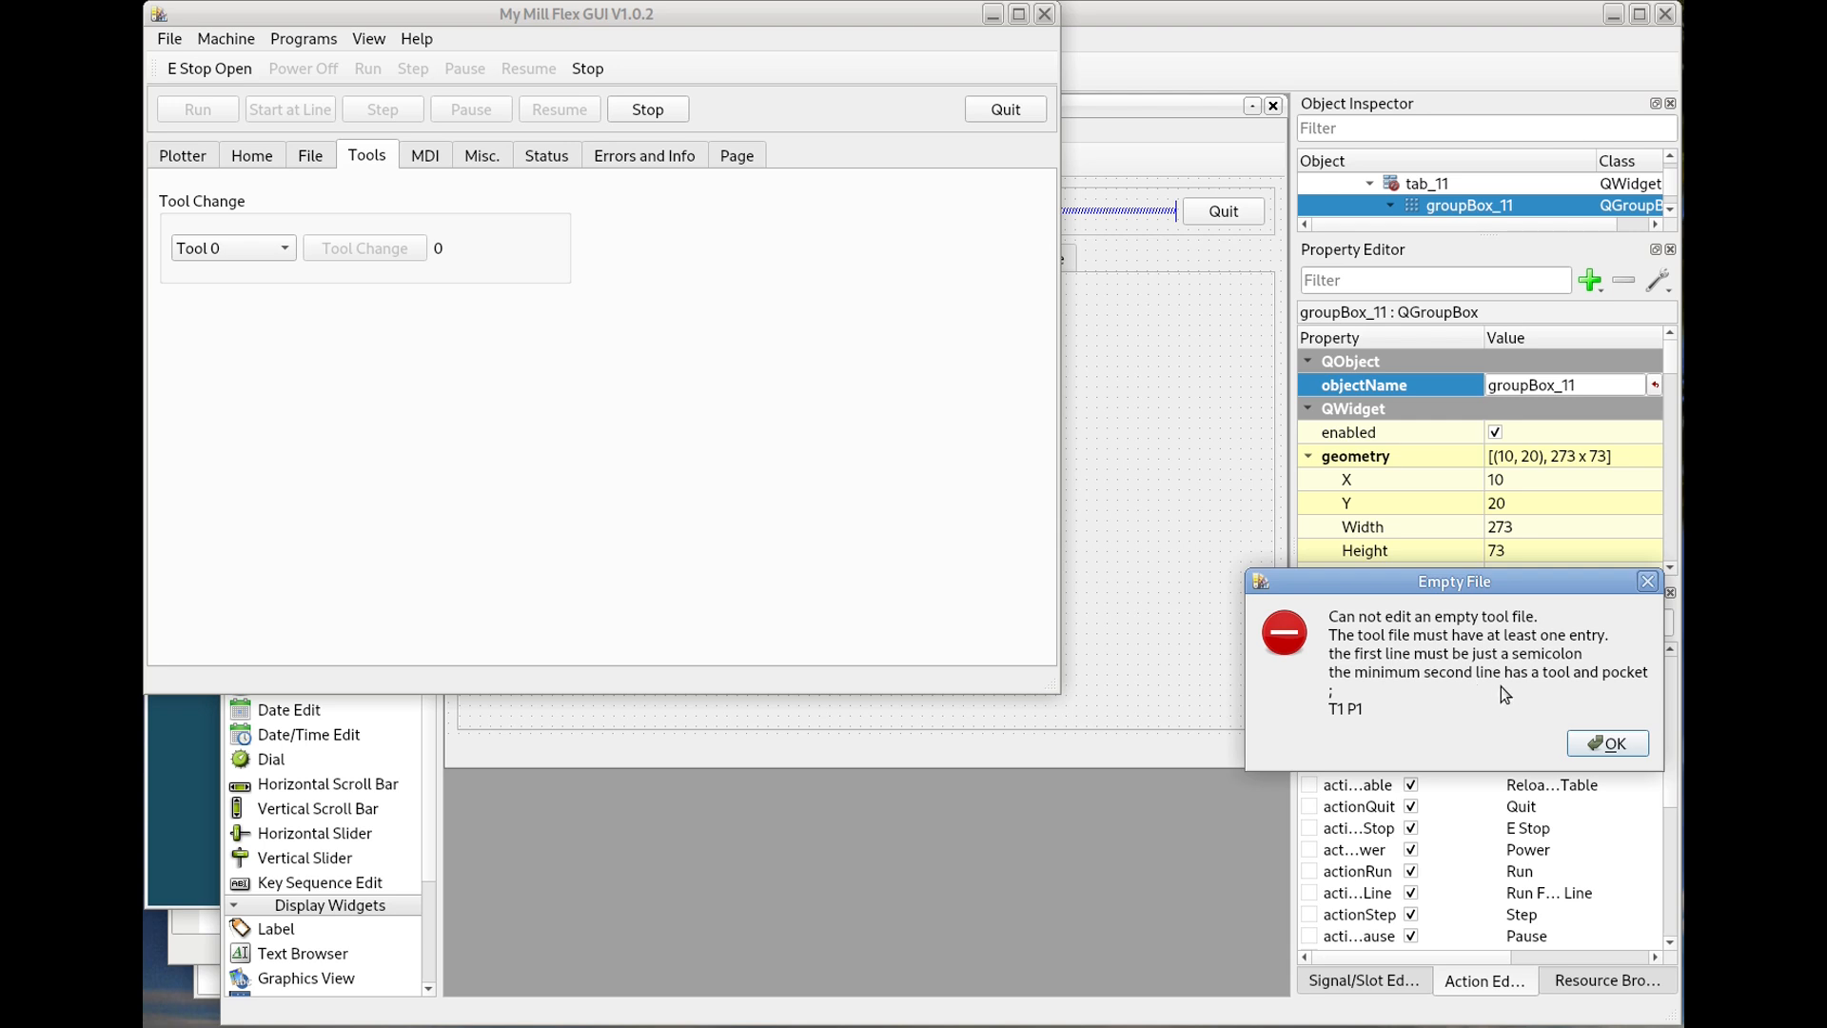
{"action": "left_click", "coordinate": [1605, 747]}
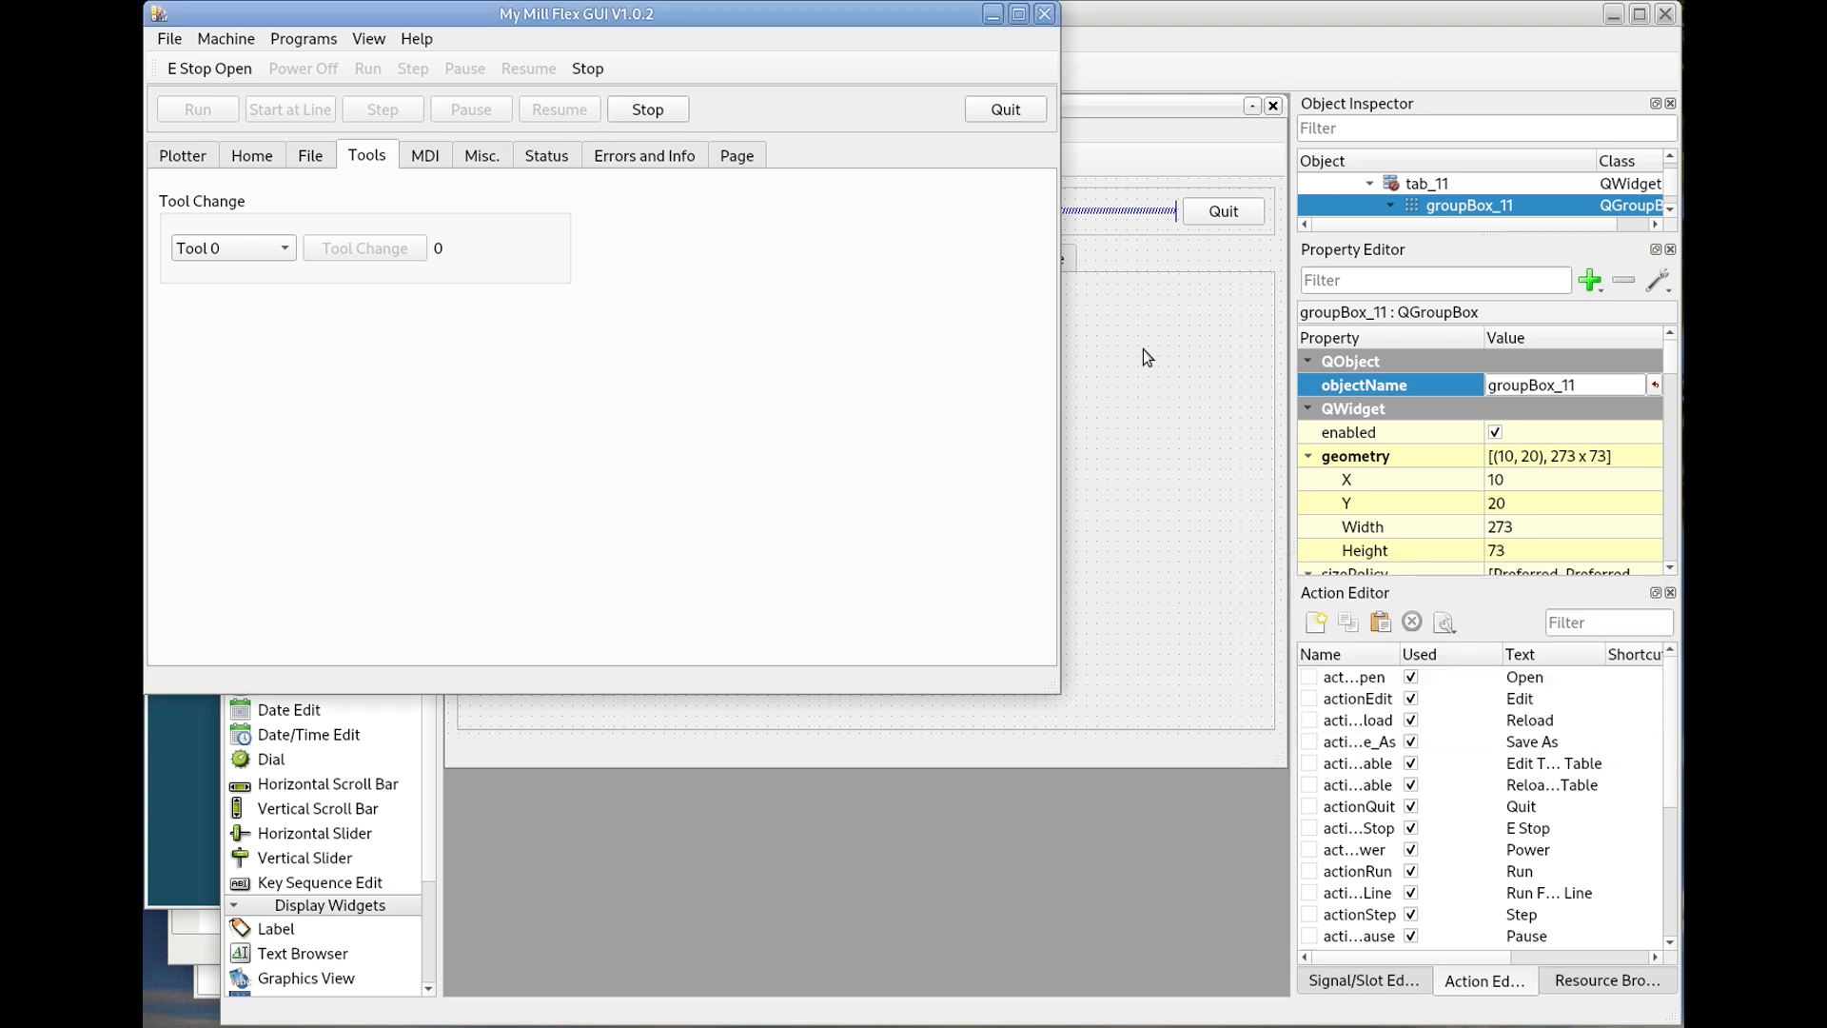
{"action": "left_click", "coordinate": [998, 112]}
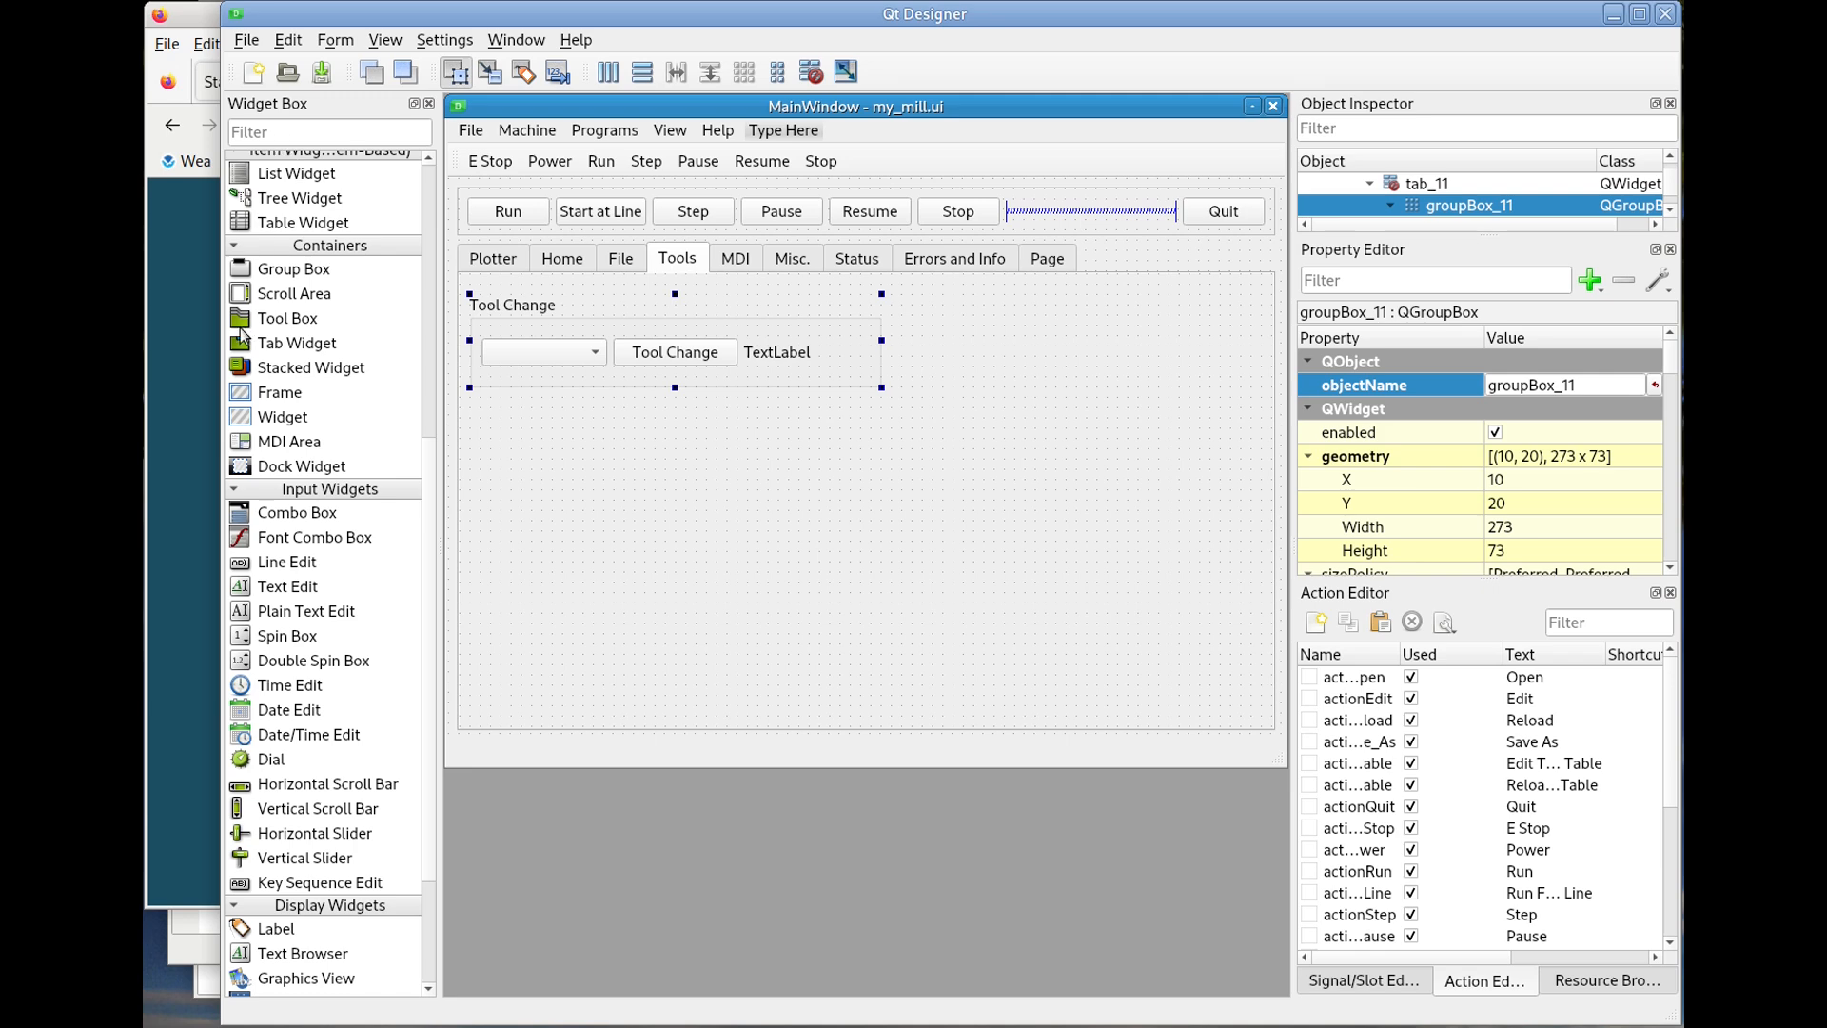
Switch to Pluma, enter a semicolon line followed by "T1 P1" in the empty tool.tbl, and save the file.
{"action": "left_click", "coordinate": [187, 956]}
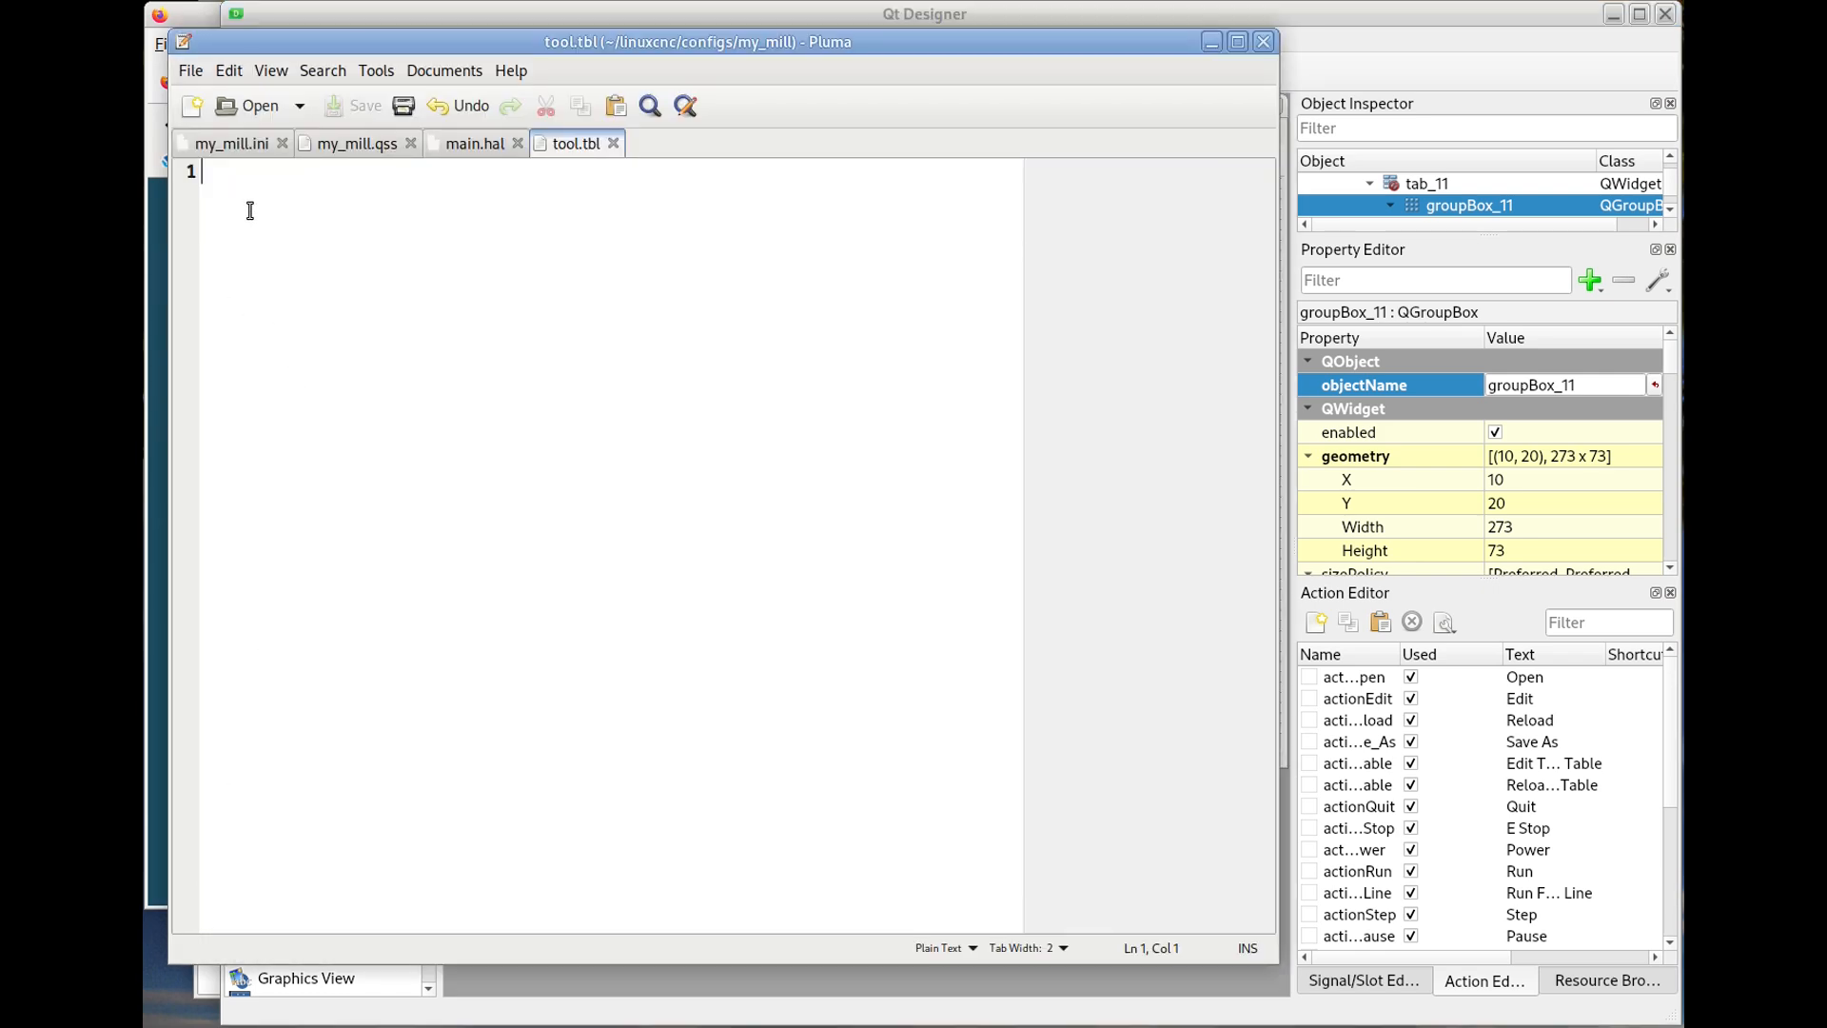
{"action": "type", "text": ";"}
{"action": "key", "text": "Return"}
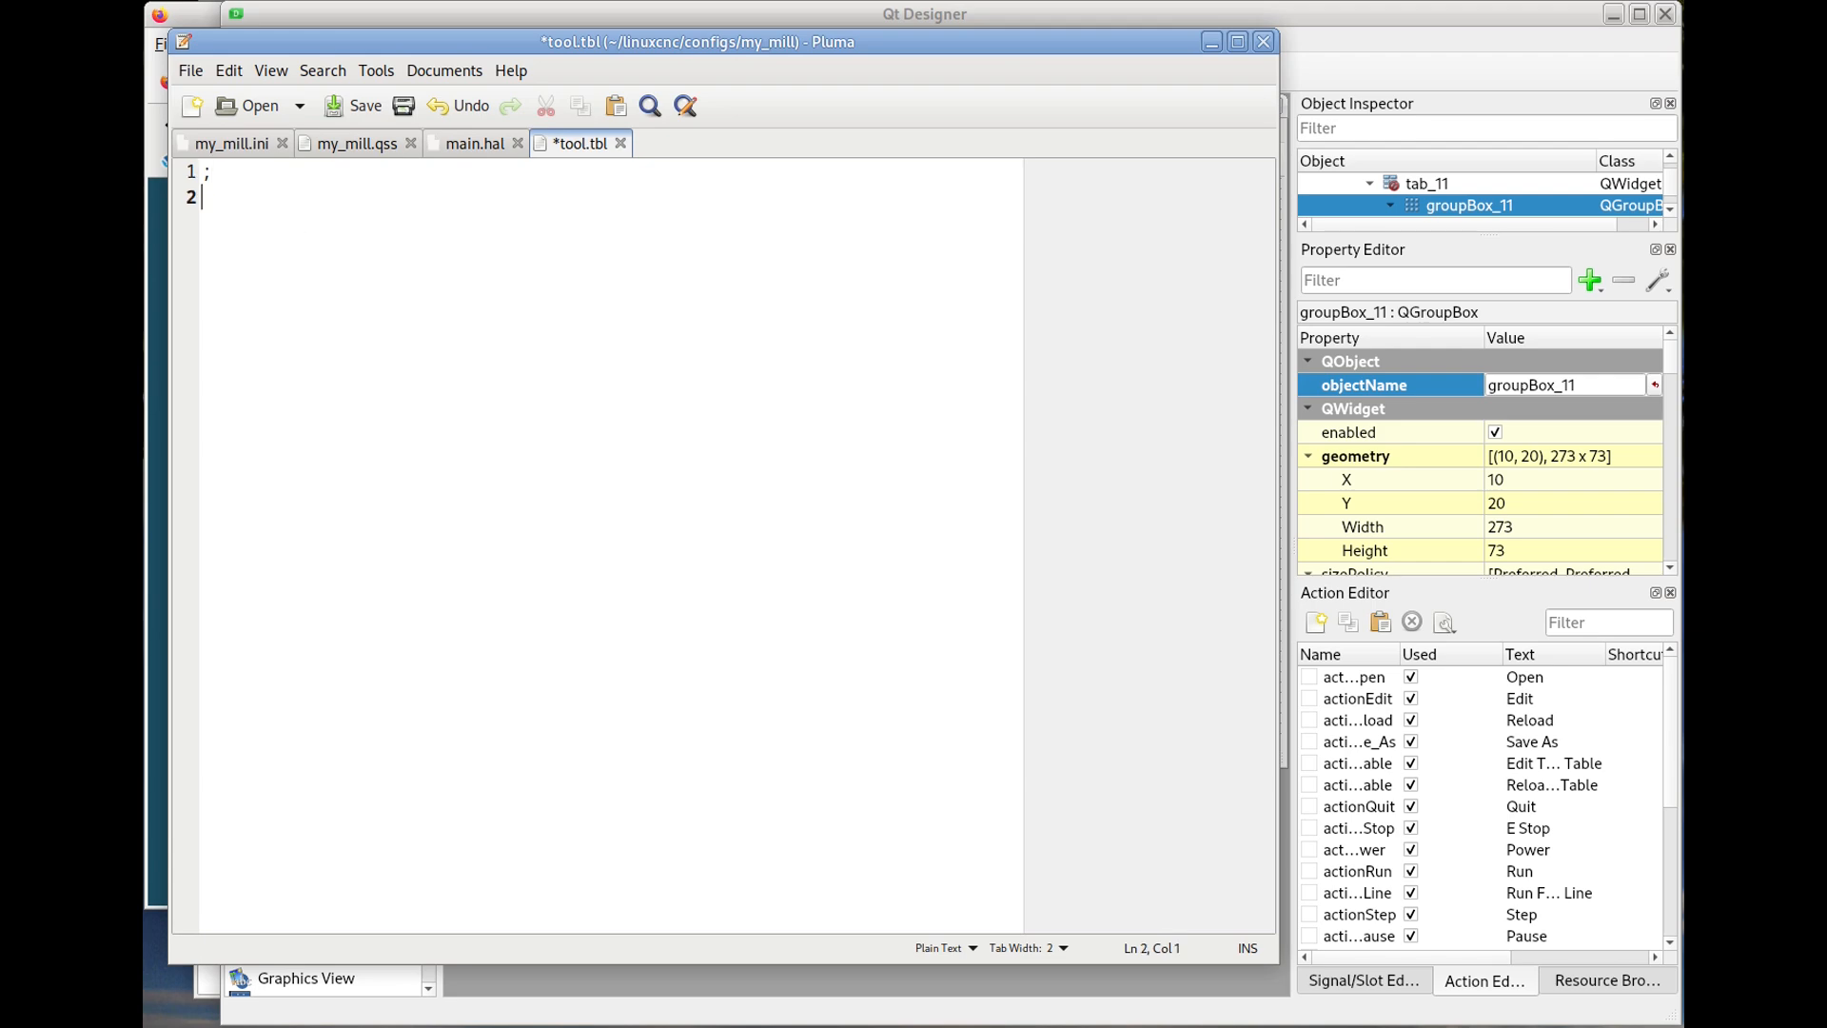
{"action": "type", "text": "T1 P1"}
{"action": "left_click", "coordinate": [340, 104]}
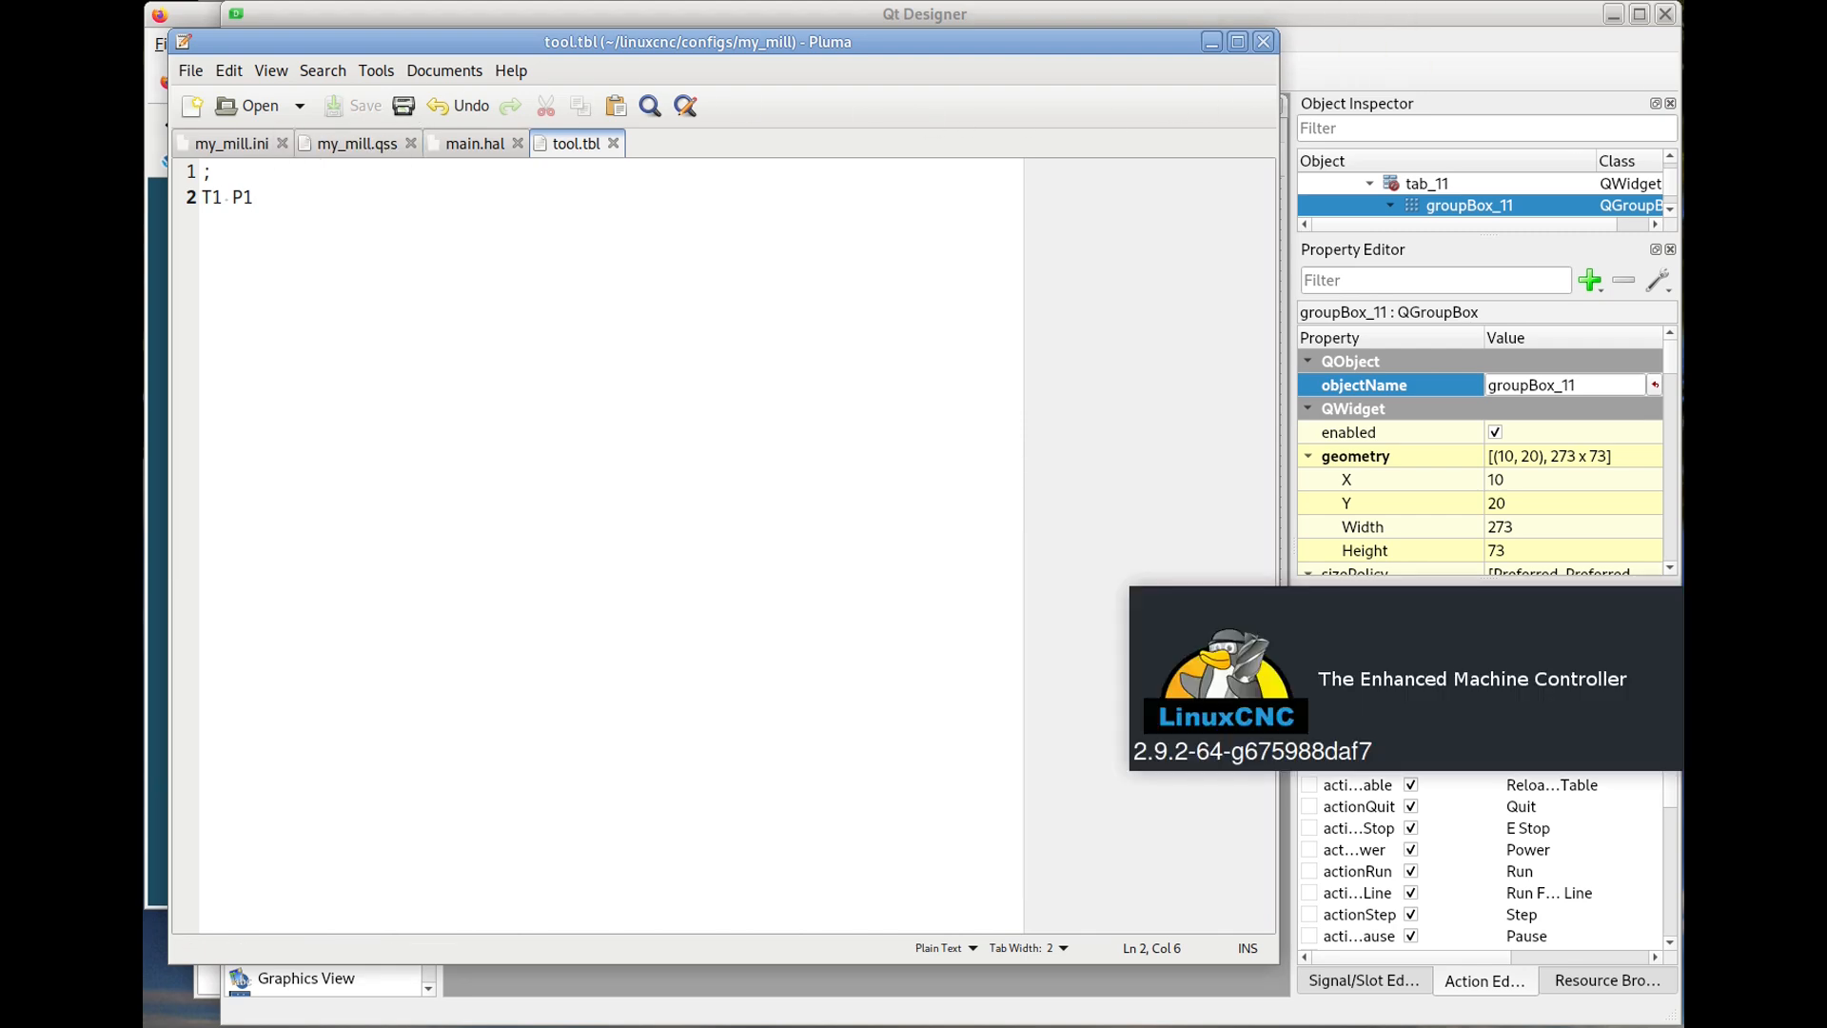
Select Tool 1 in the tool selector of the relaunched My Mill Flex GUI.
{"action": "left_click", "coordinate": [277, 251]}
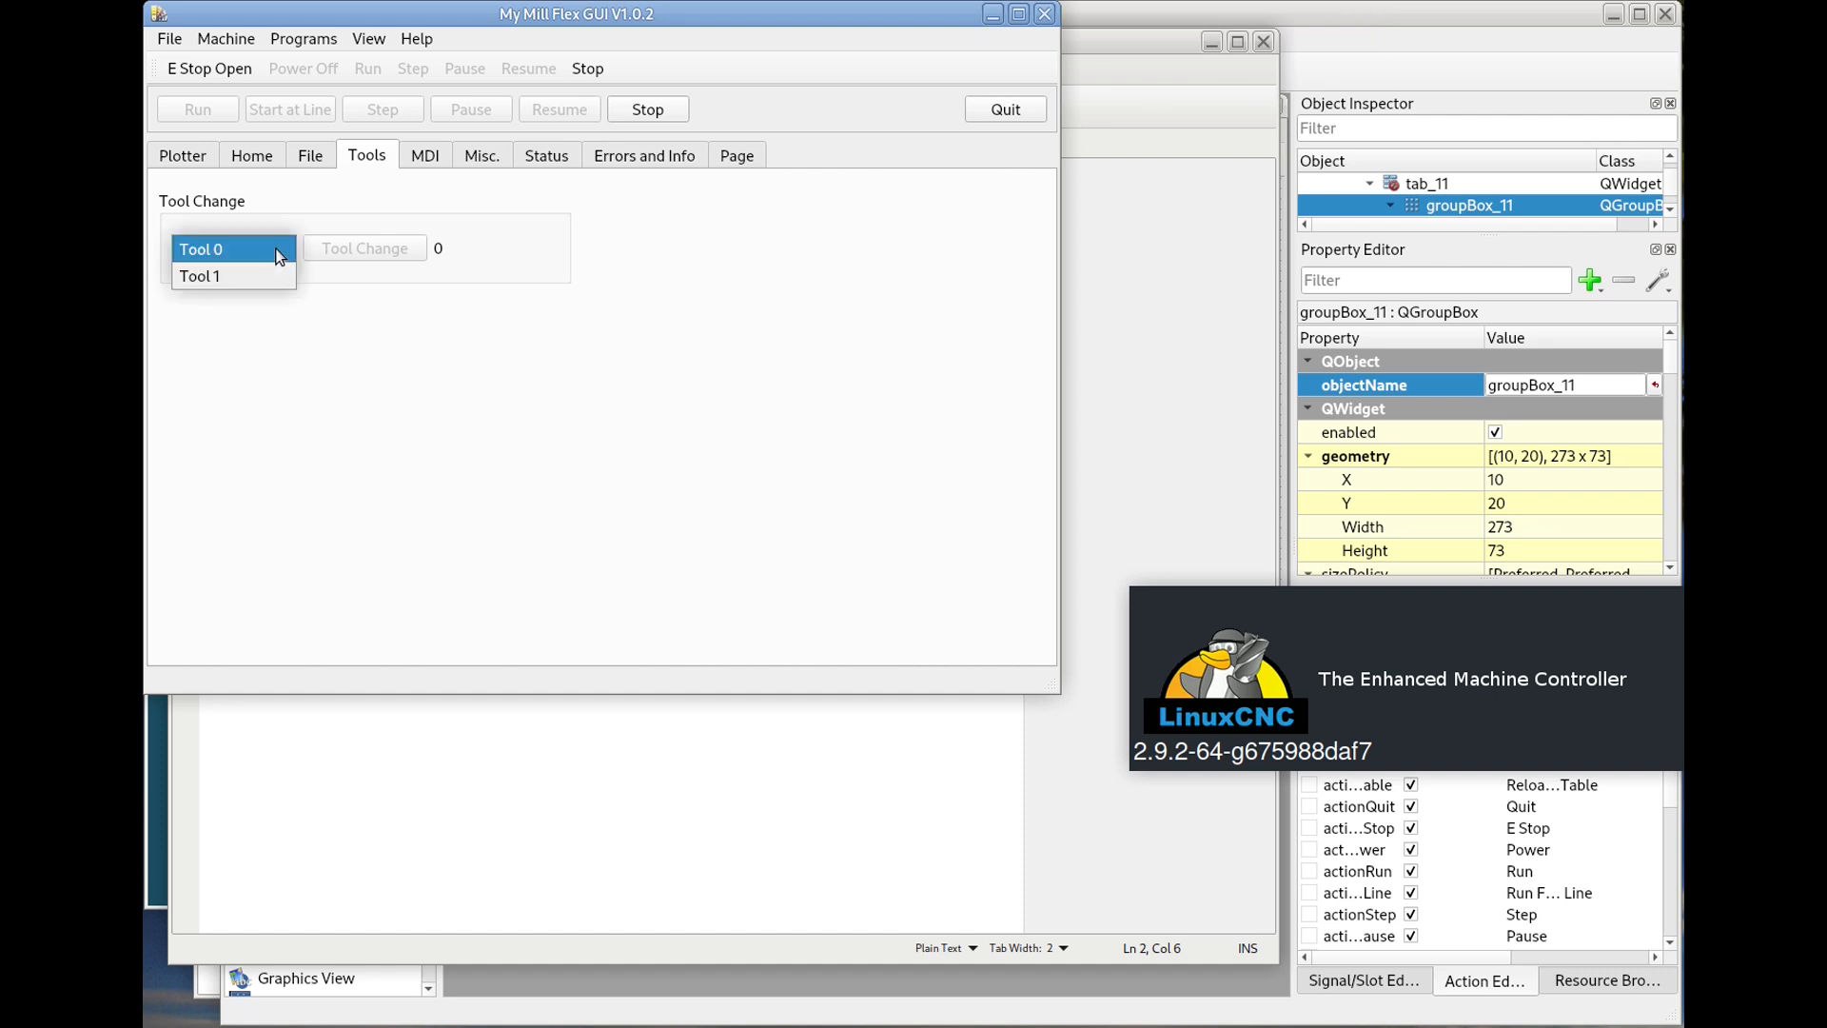
{"action": "left_click", "coordinate": [243, 276]}
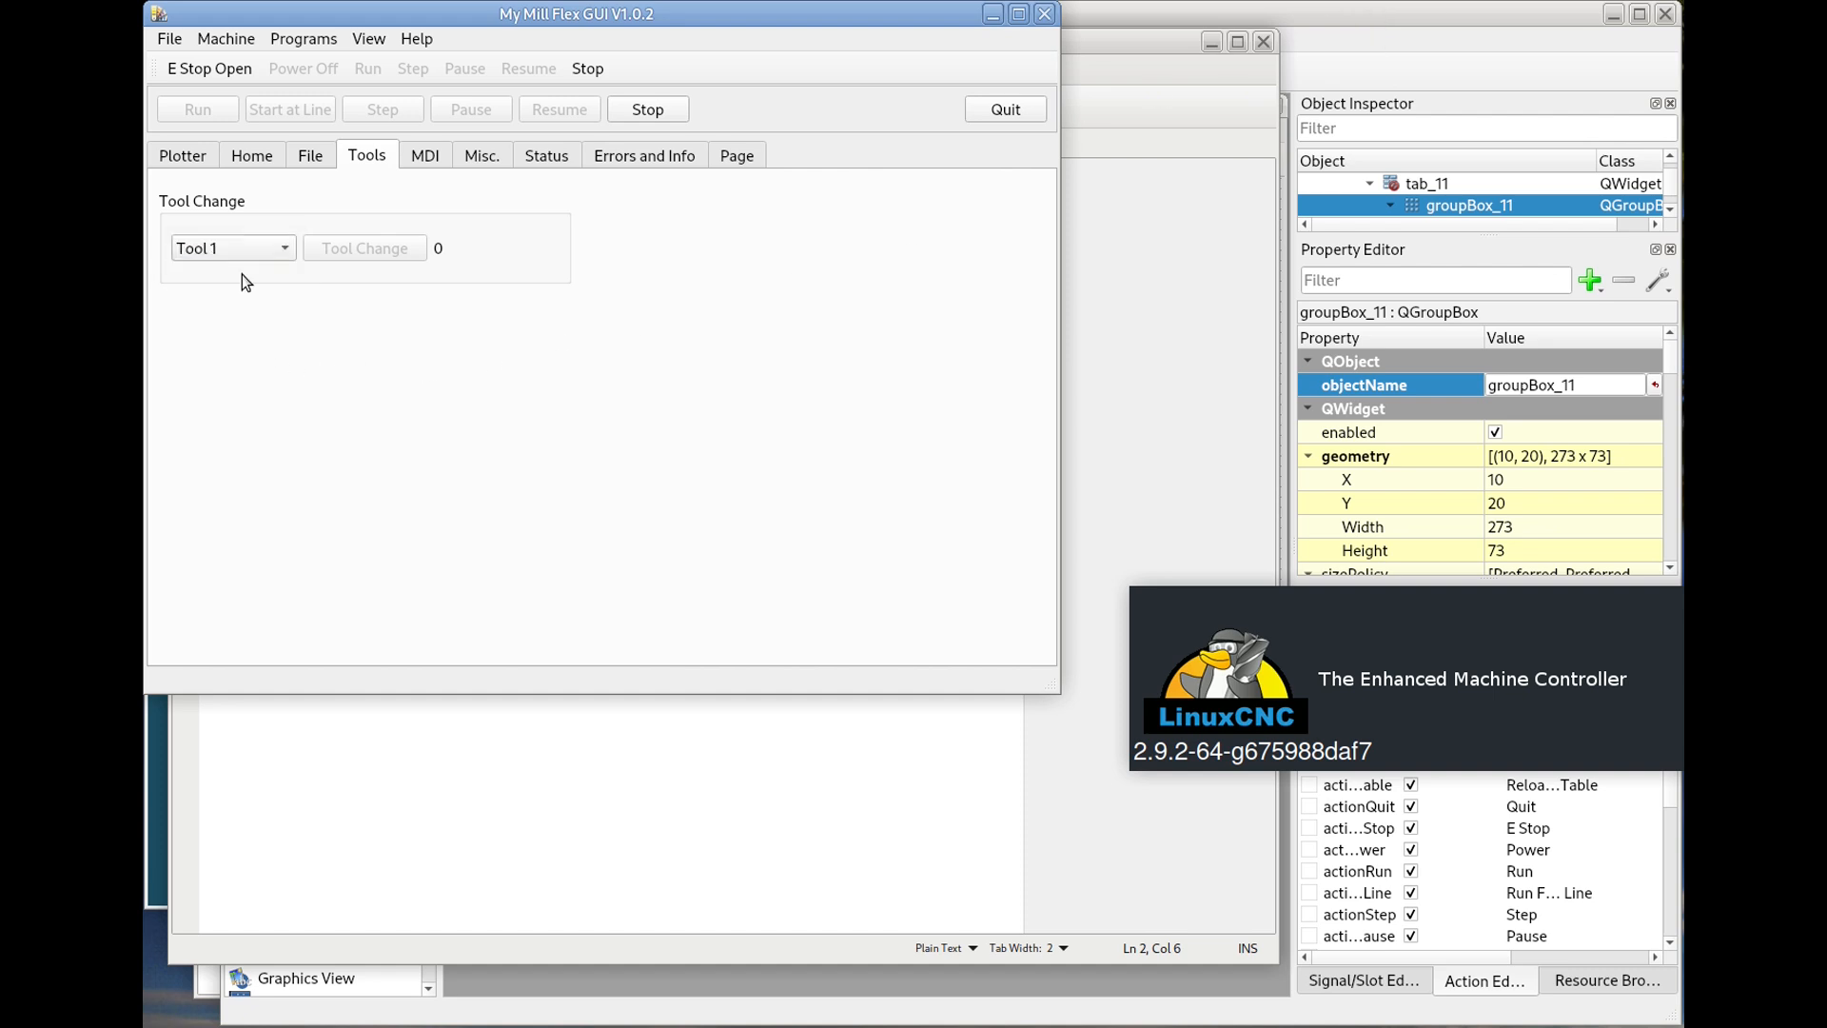
Open the tool table editor, set tool 1's X offset to 0 and diameter to 0.125, then save and close it.
{"action": "left_click", "coordinate": [172, 43]}
{"action": "left_click", "coordinate": [232, 199]}
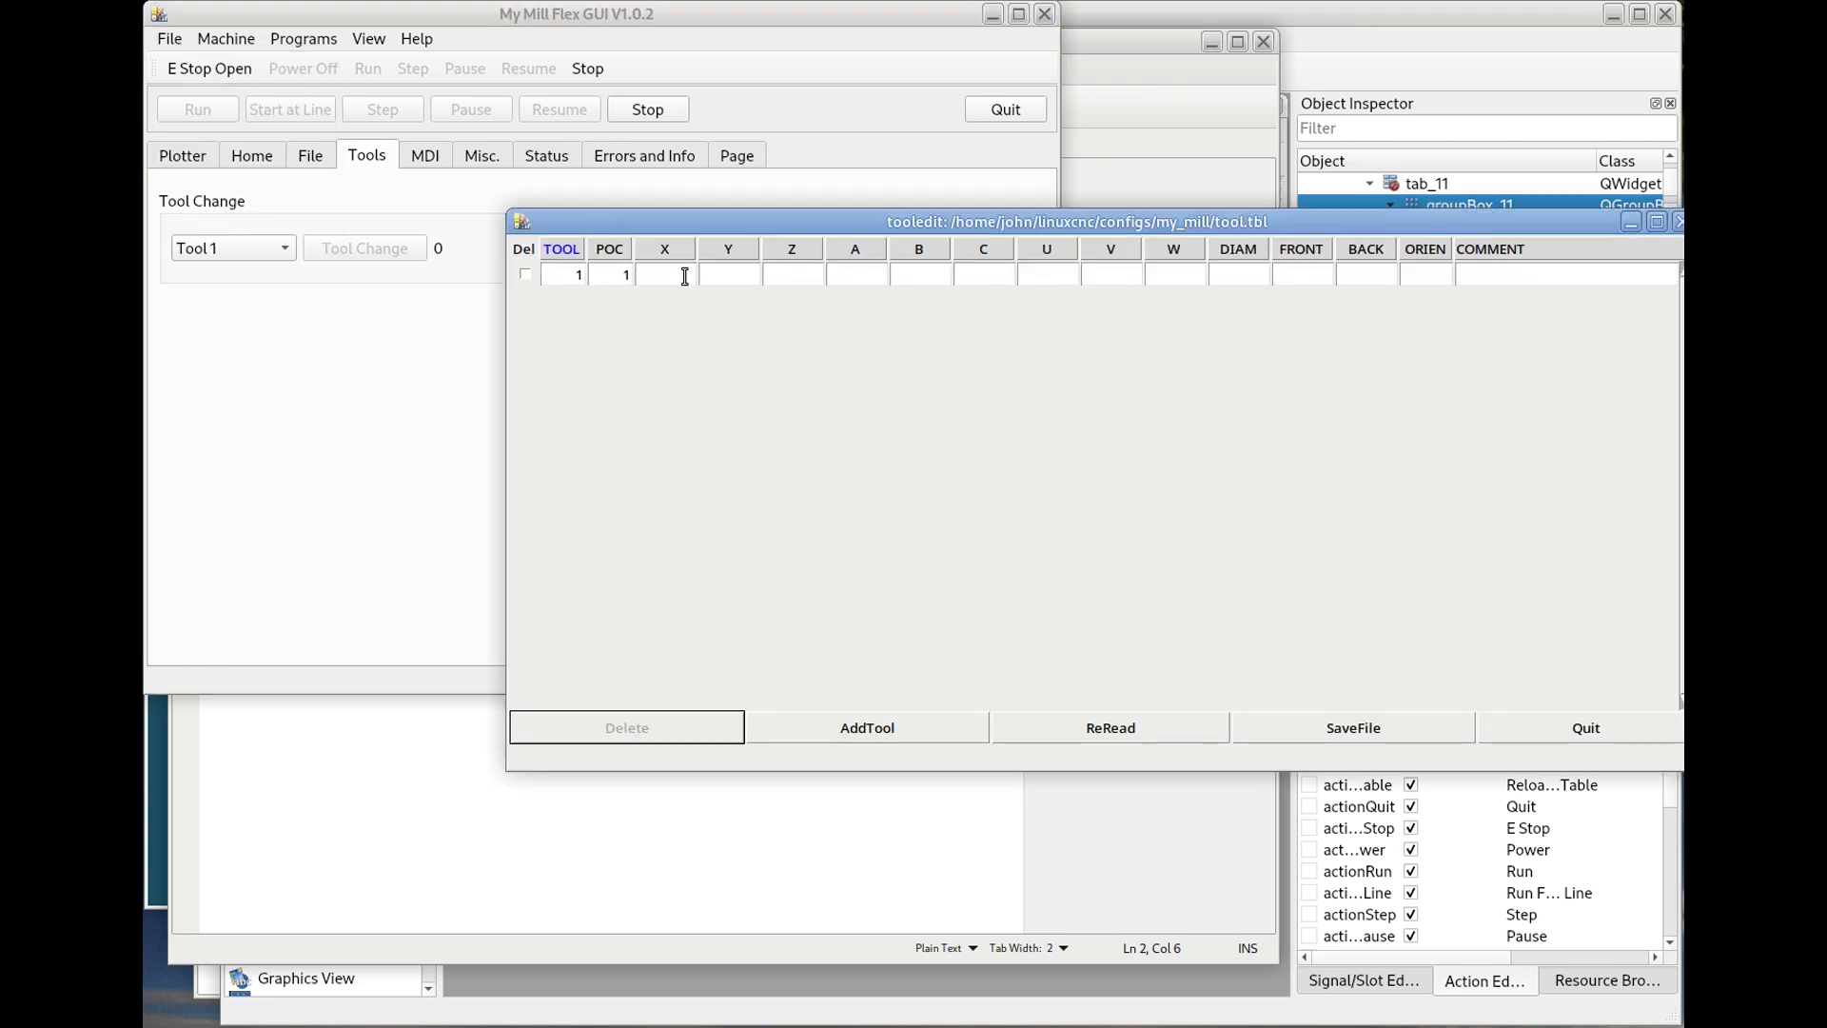
{"action": "left_click", "coordinate": [685, 276]}
{"action": "type", "text": "0"}
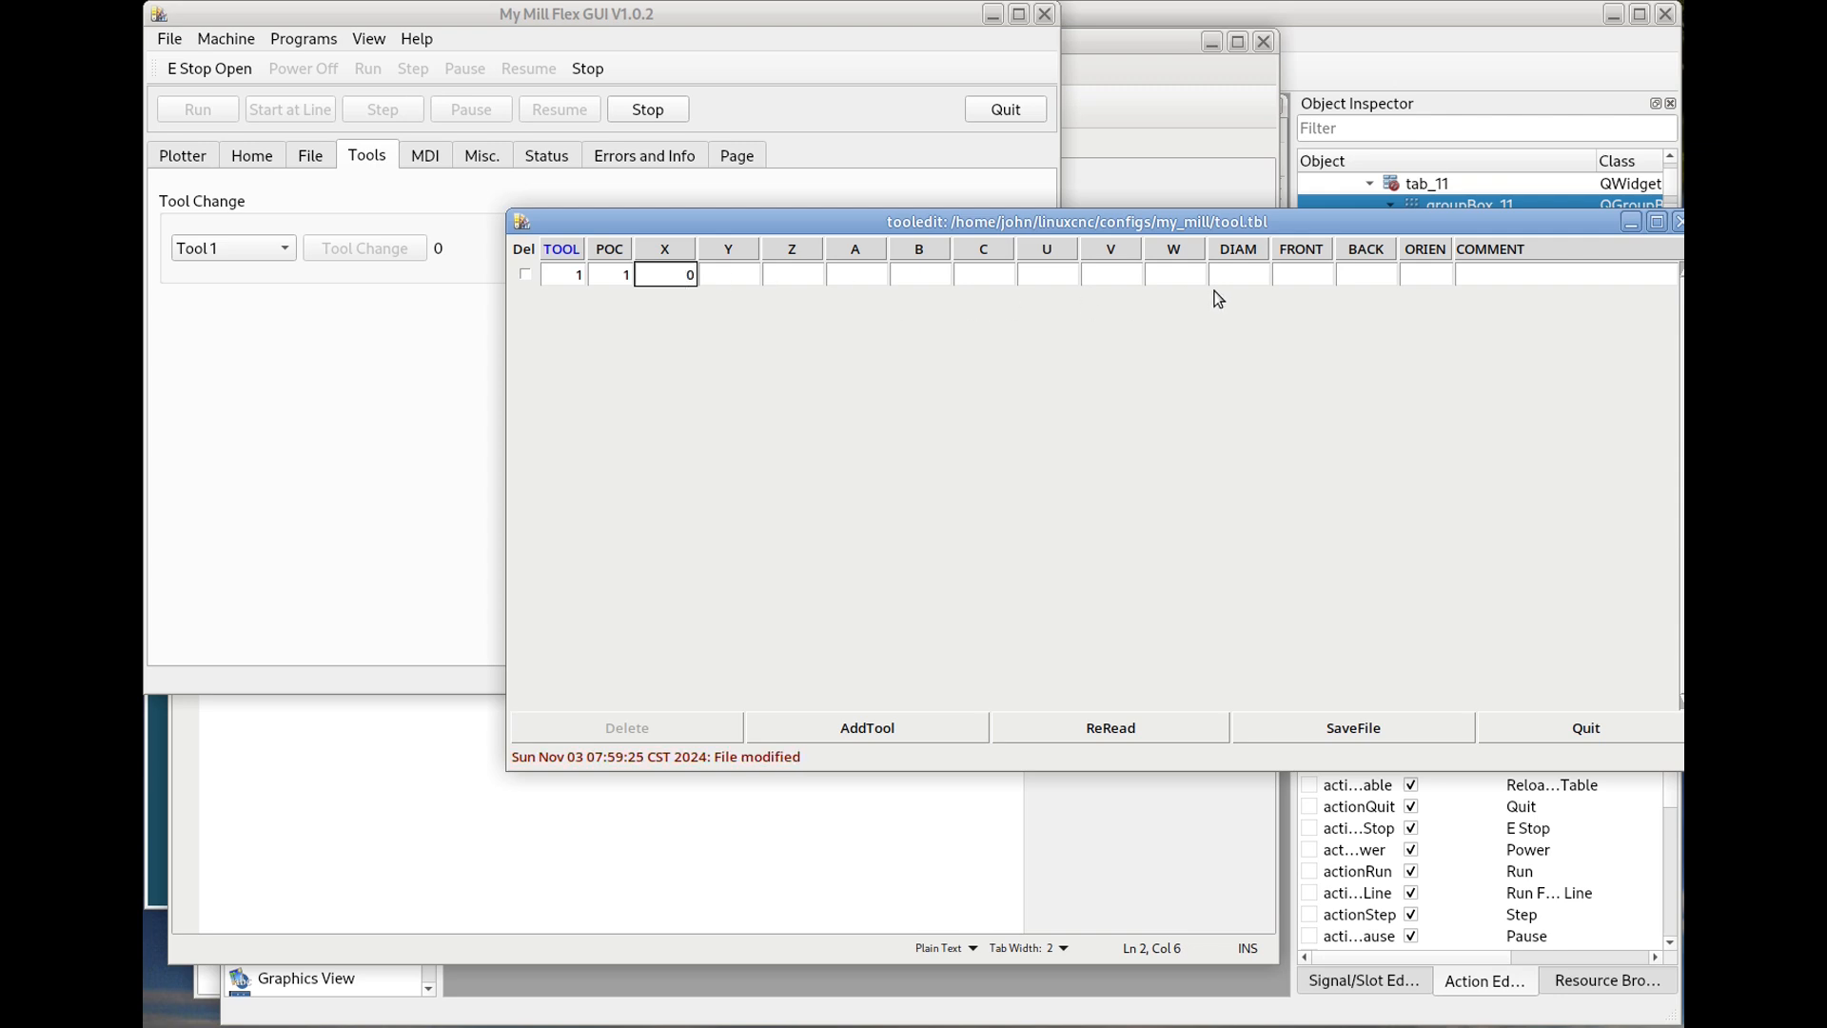
{"action": "left_click", "coordinate": [1238, 275]}
{"action": "type", "text": "0.125"}
{"action": "left_click", "coordinate": [1367, 721]}
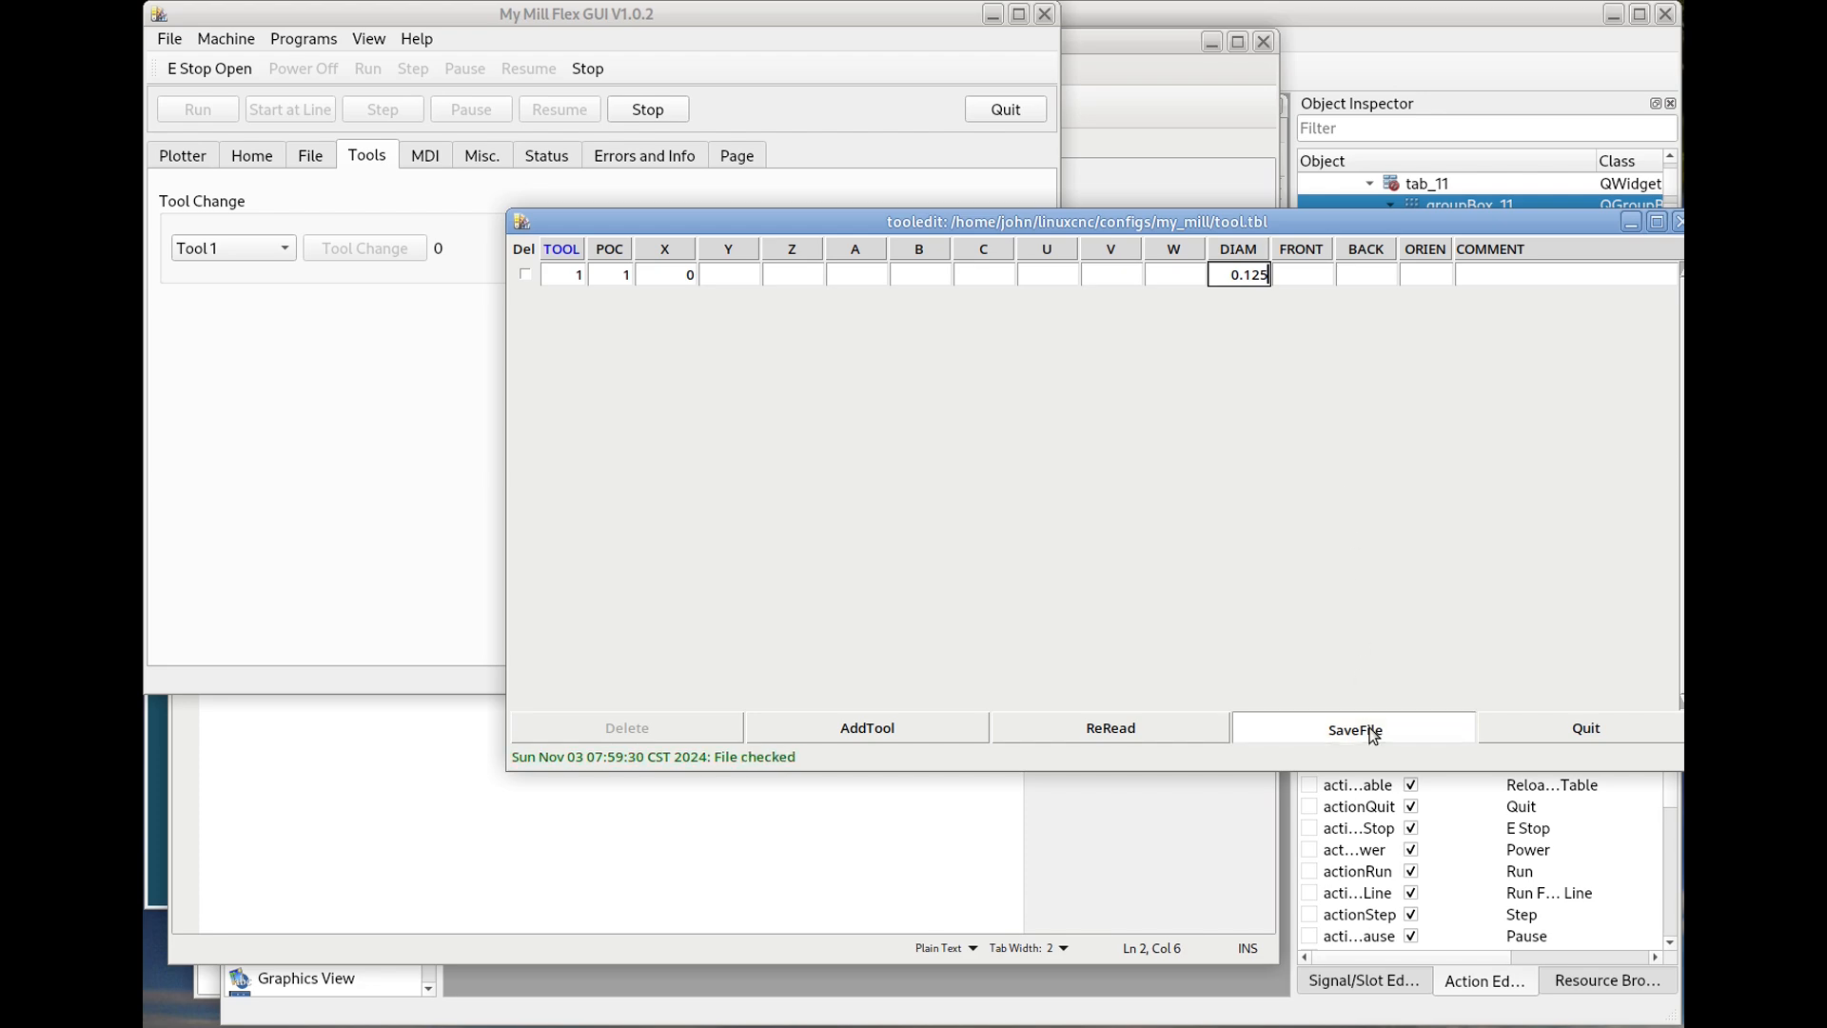
{"action": "left_click", "coordinate": [1546, 731]}
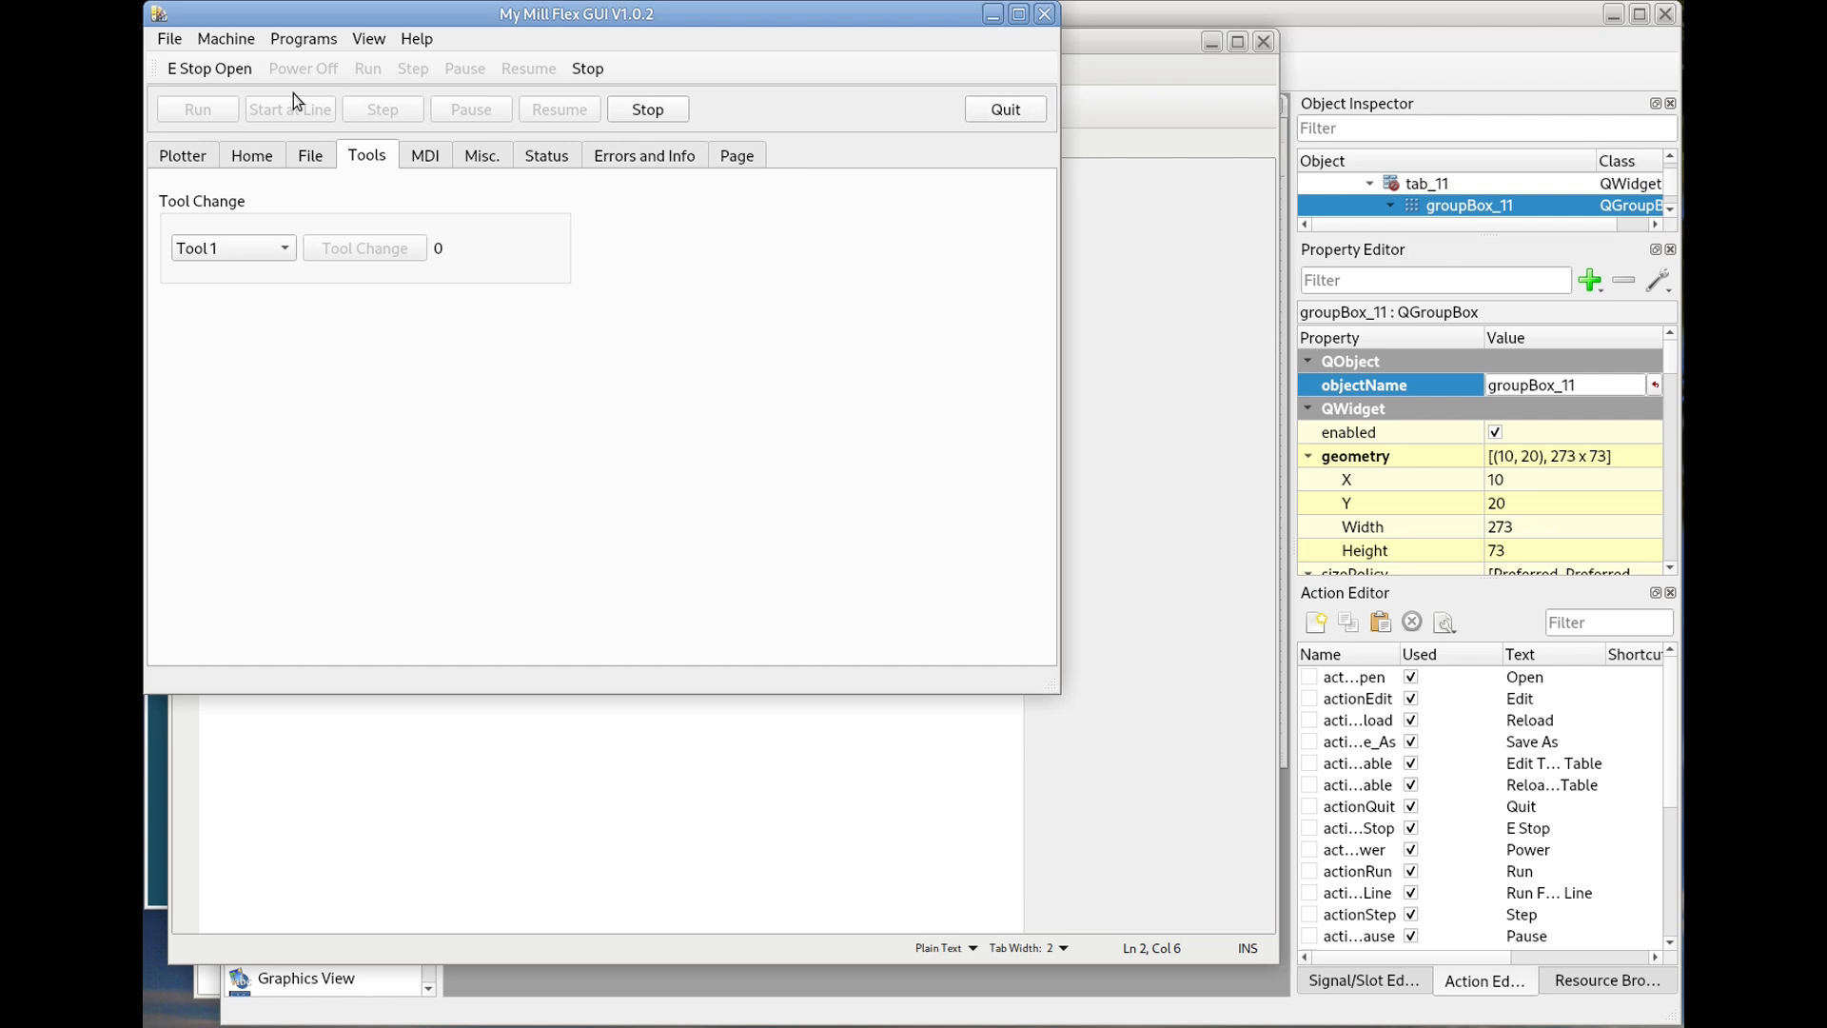
Close the E Stop, power on the machine, home all axes and return to the Tools page.
{"action": "left_click", "coordinate": [265, 72]}
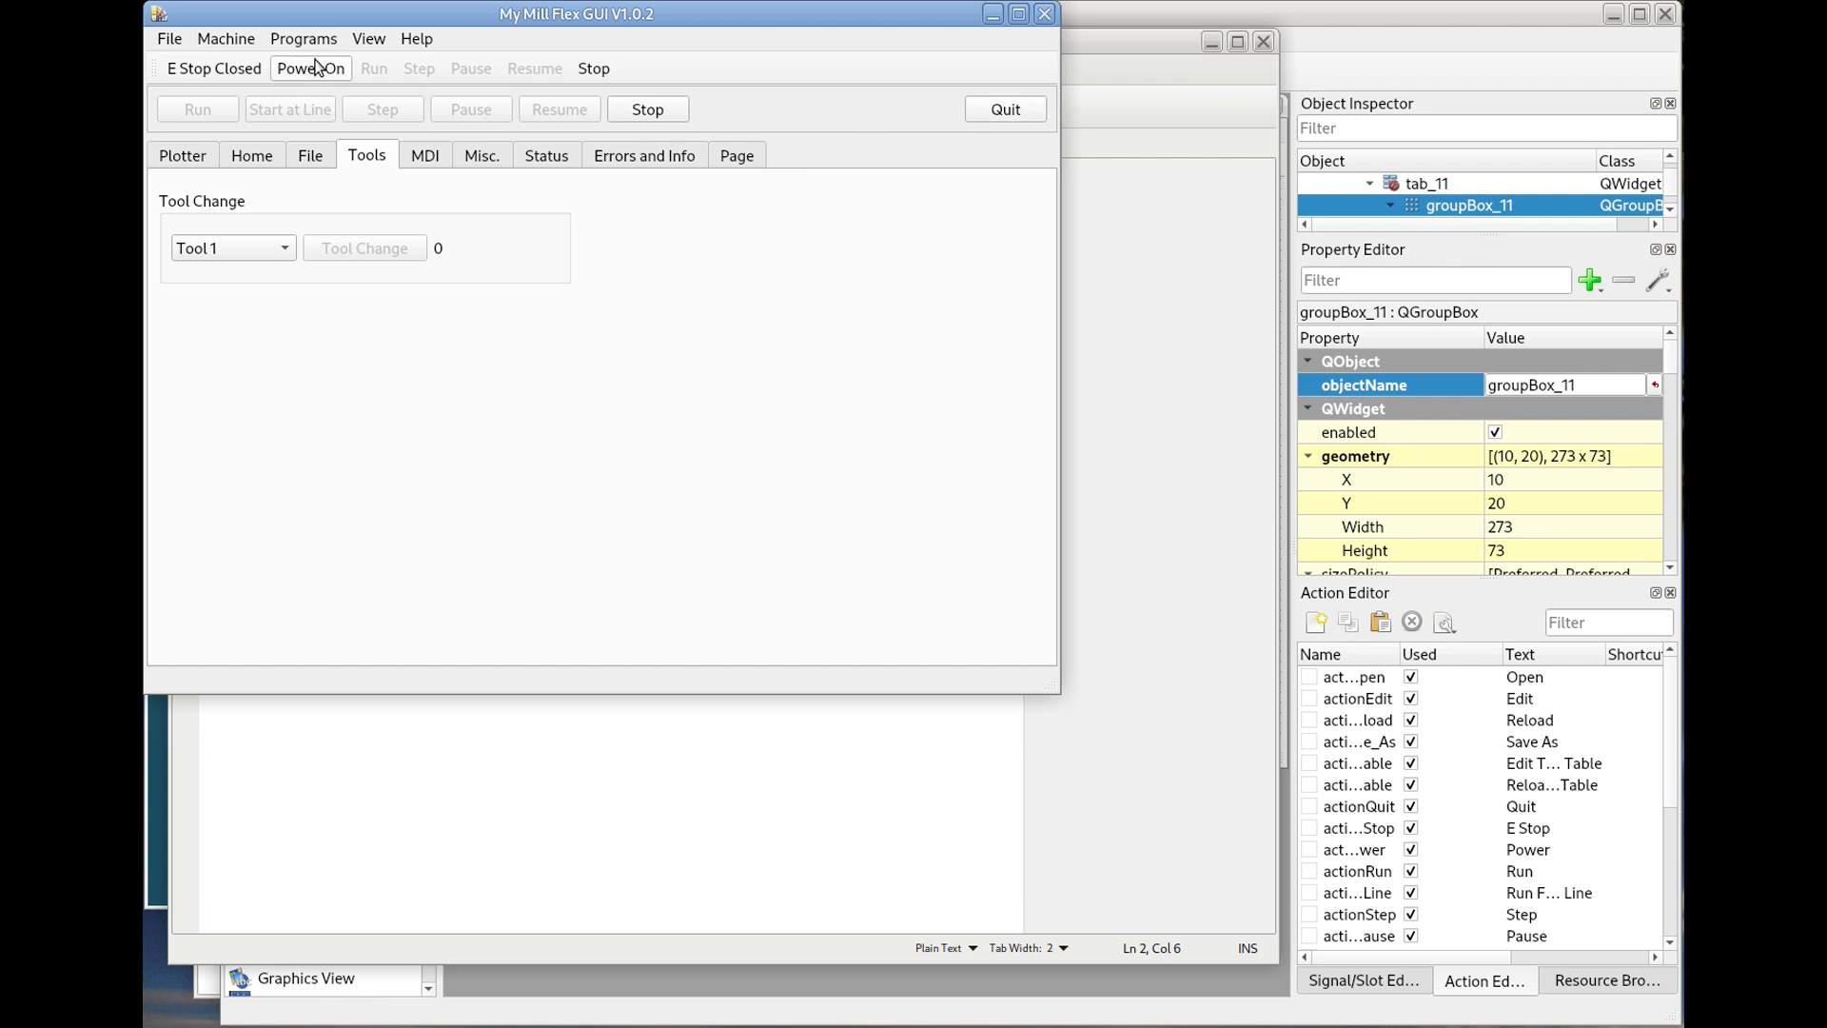
{"action": "left_click", "coordinate": [314, 69]}
{"action": "left_click", "coordinate": [250, 160]}
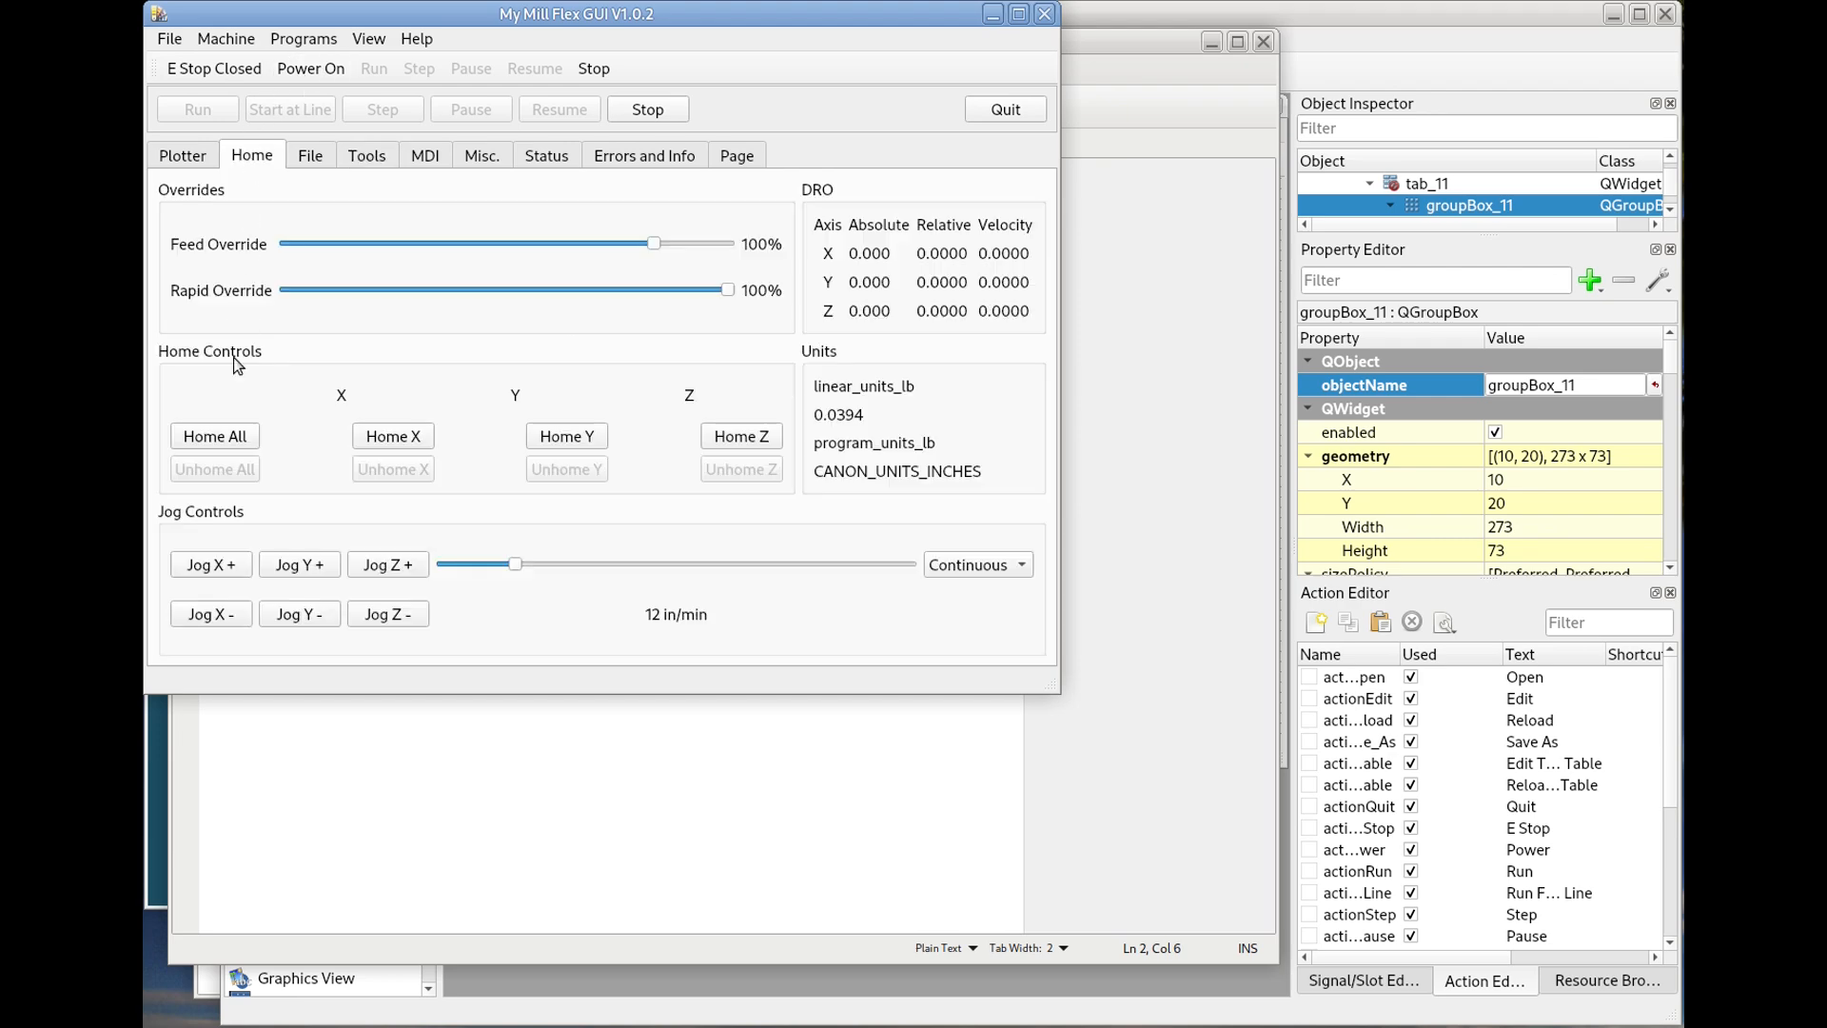
{"action": "left_click", "coordinate": [229, 439]}
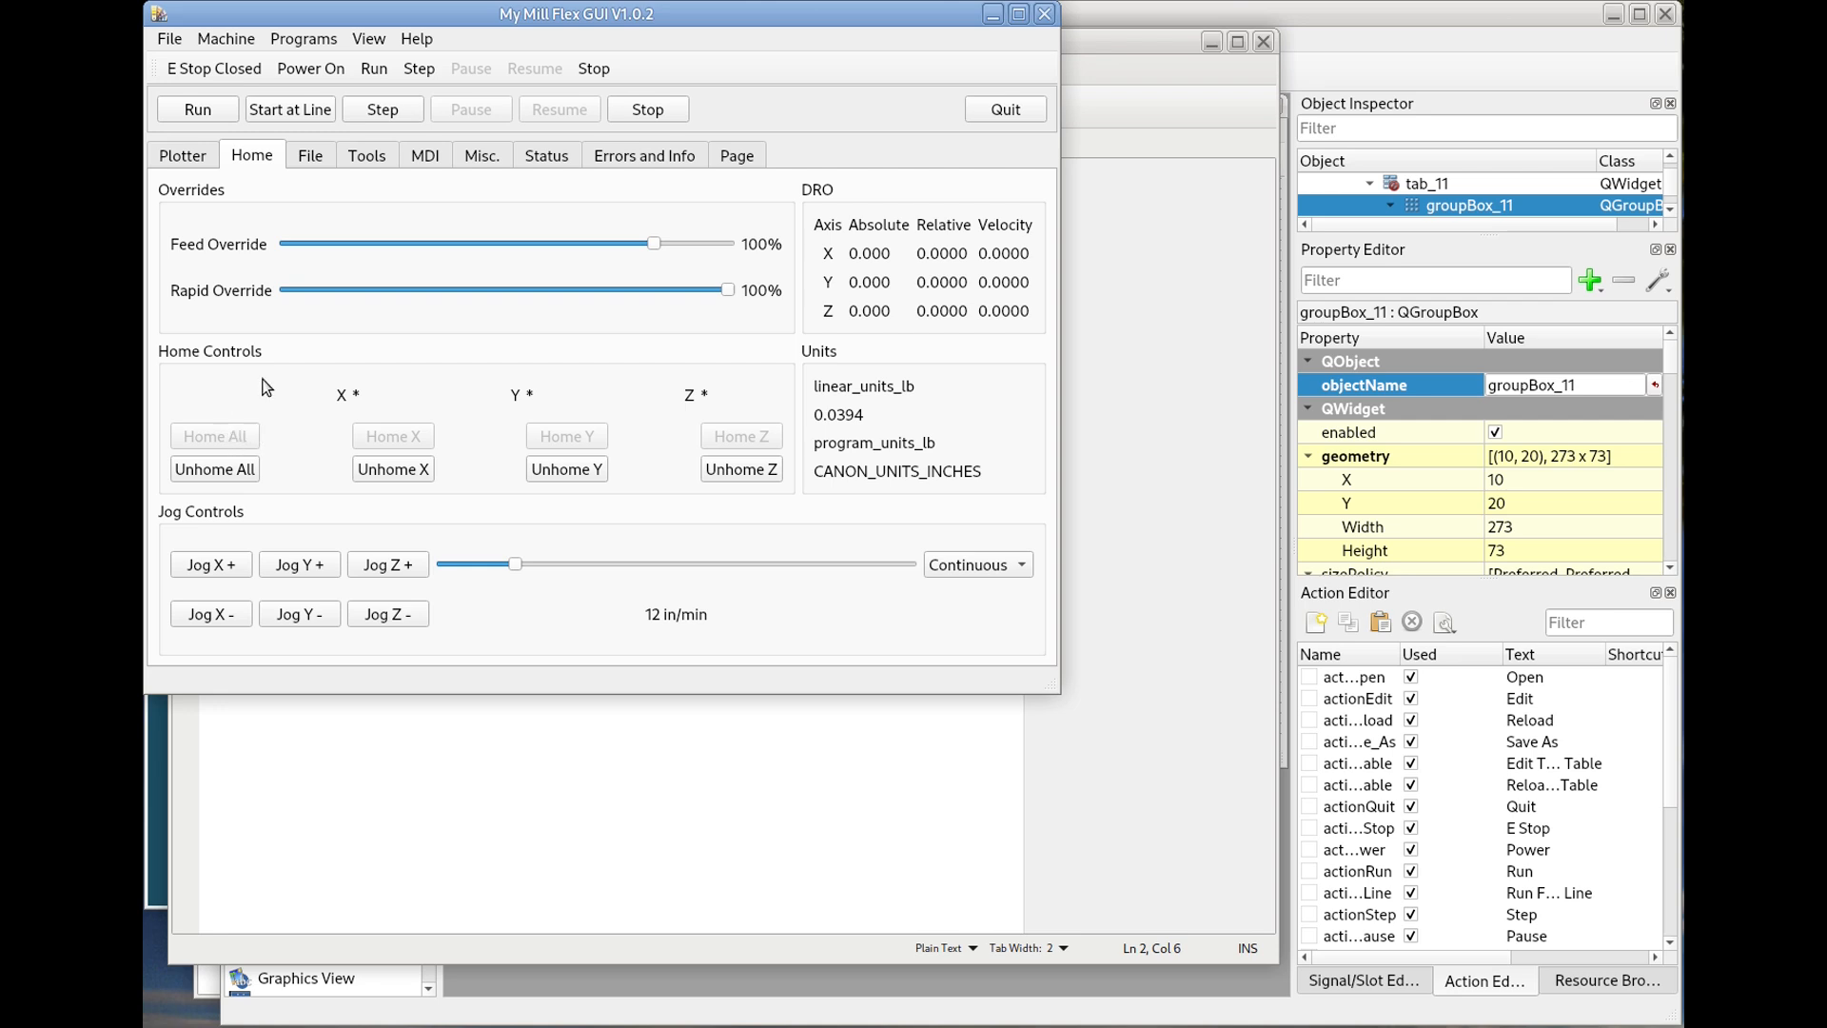
{"action": "left_click", "coordinate": [367, 155]}
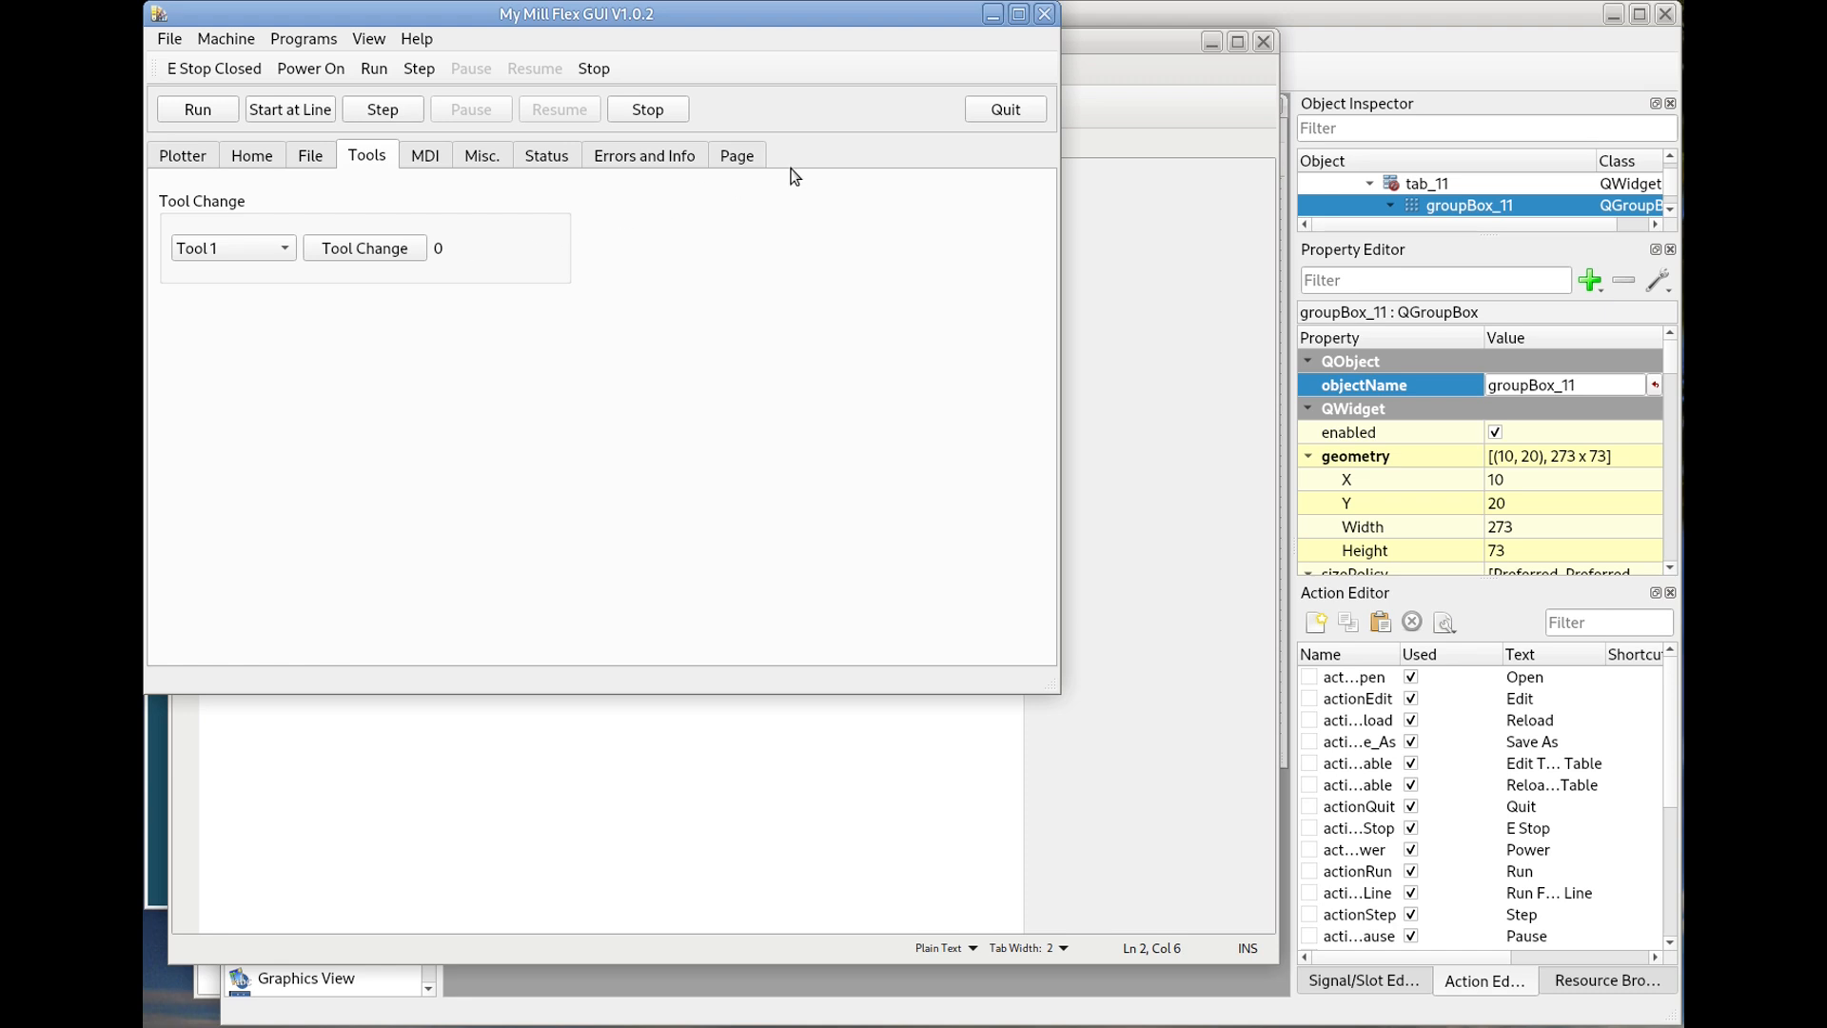
Quit the My Mill Flex GUI and reload the changed tool.tbl from disk in Pluma.
{"action": "left_click", "coordinate": [1005, 112]}
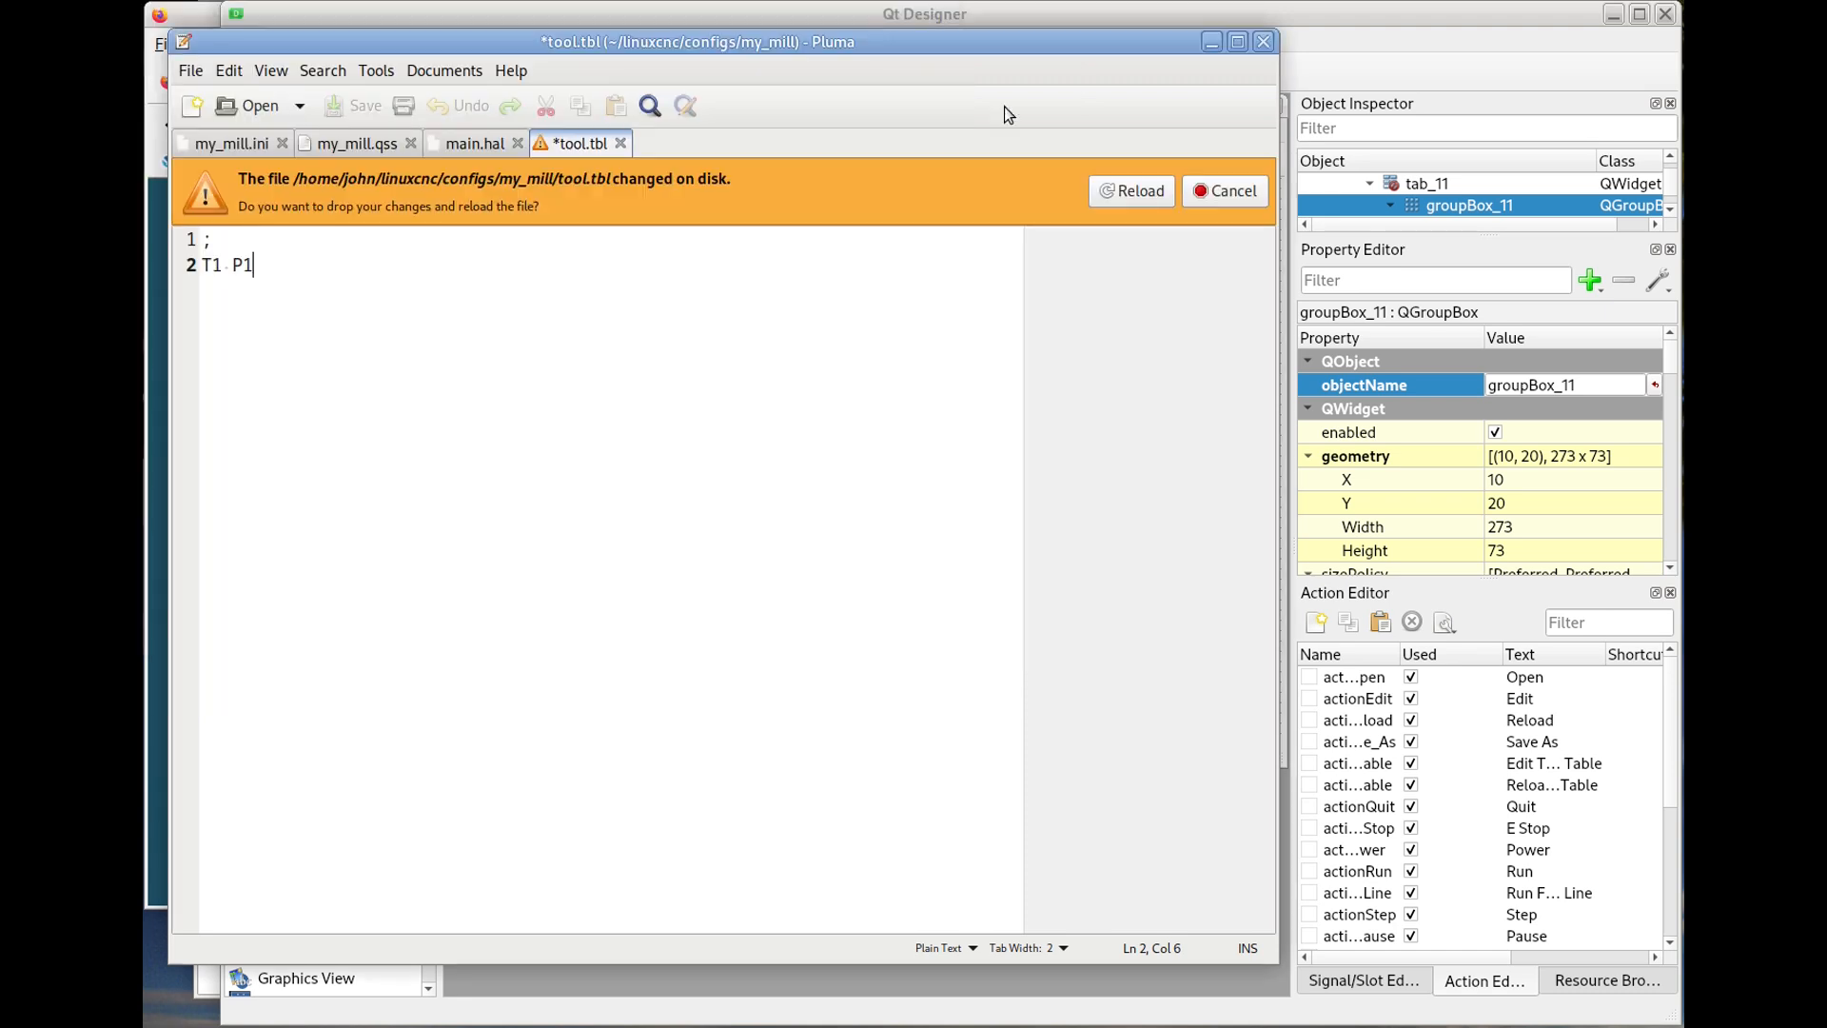
{"action": "left_click", "coordinate": [1130, 187]}
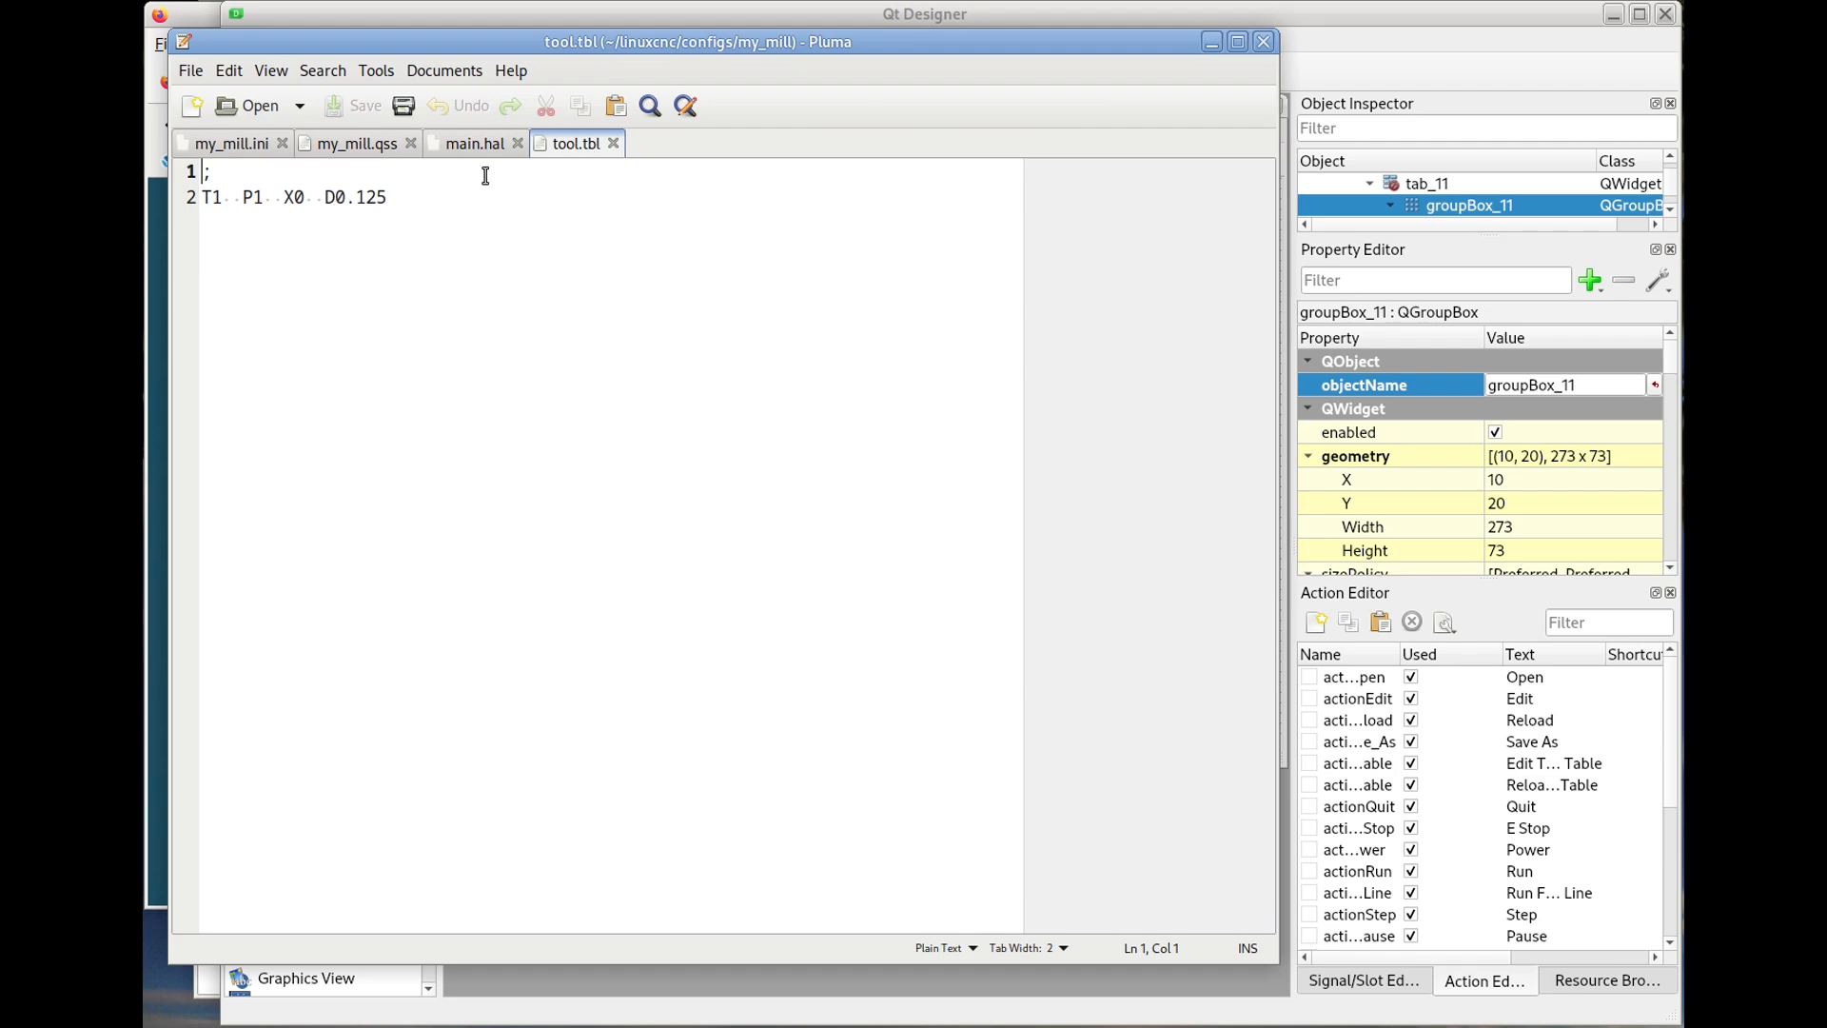
Copy the manual tool change HAL code from the Tool Change section of the Flex GUI documentation in Firefox.
{"action": "left_click", "coordinate": [154, 823]}
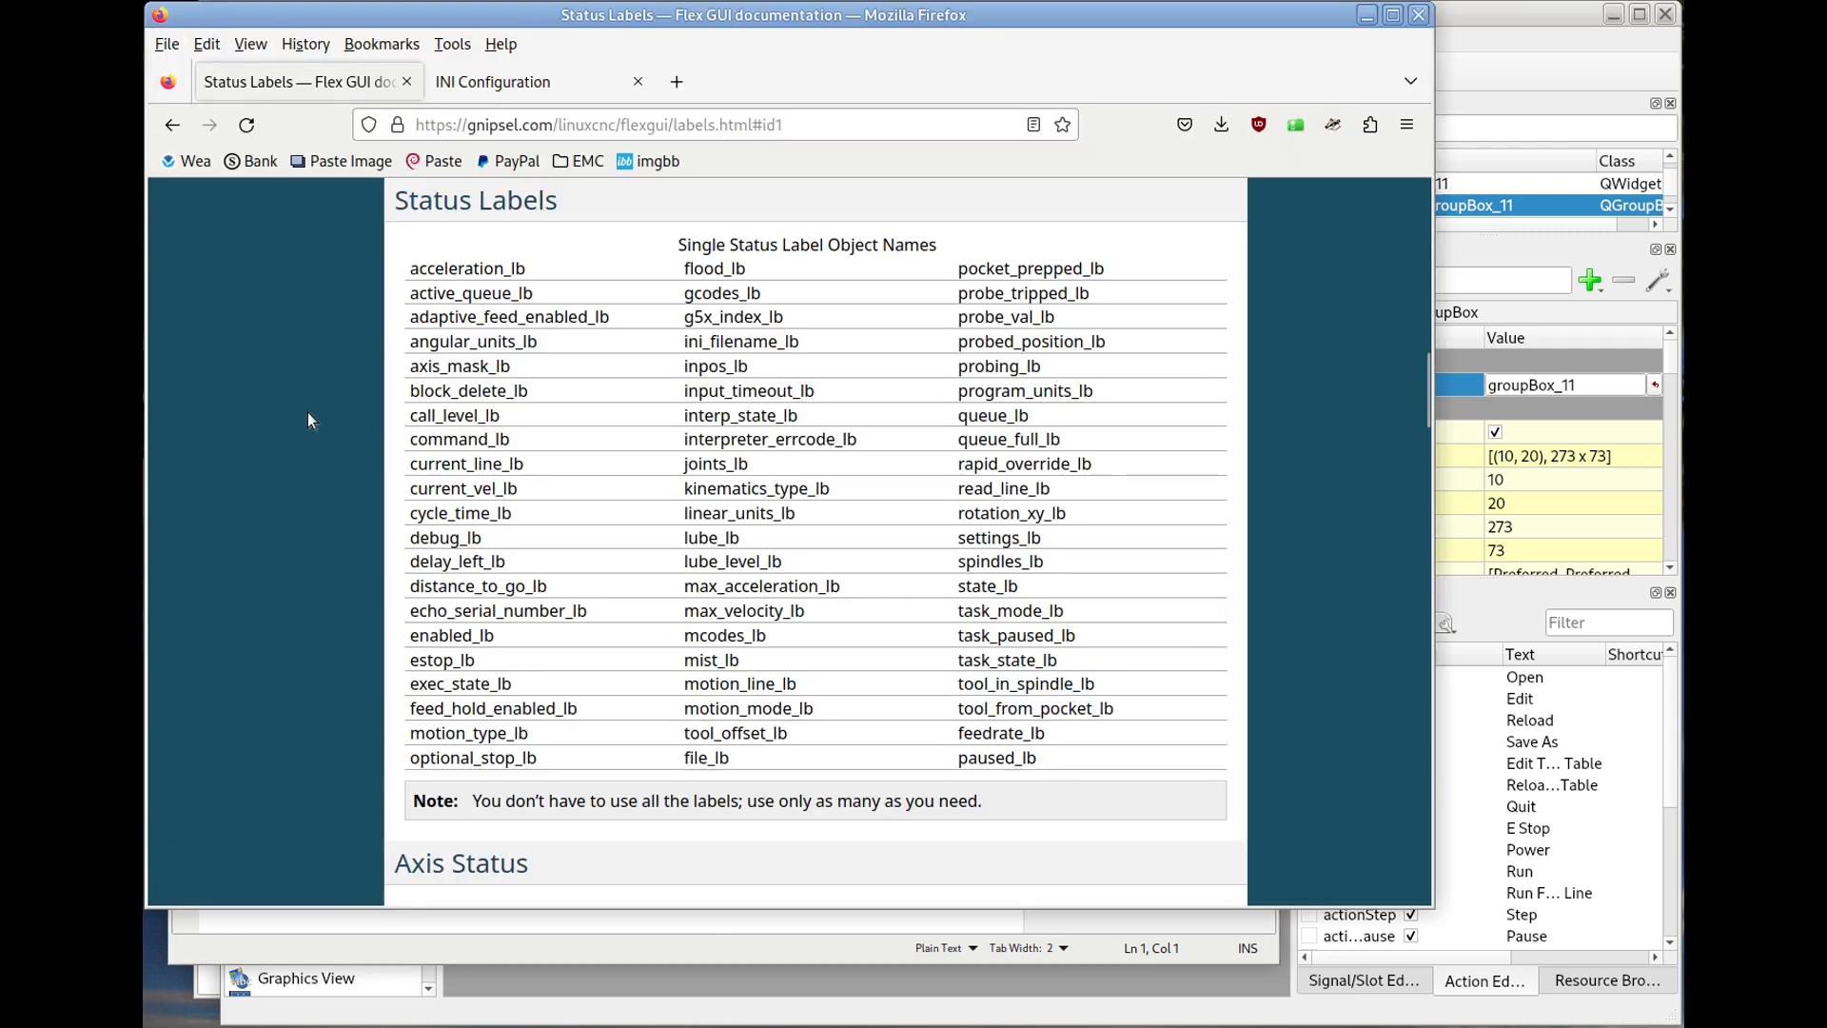
{"action": "scroll", "coordinate": [316, 401], "scroll_direction": "up", "scroll_amount": 20}
{"action": "left_click", "coordinate": [247, 195]}
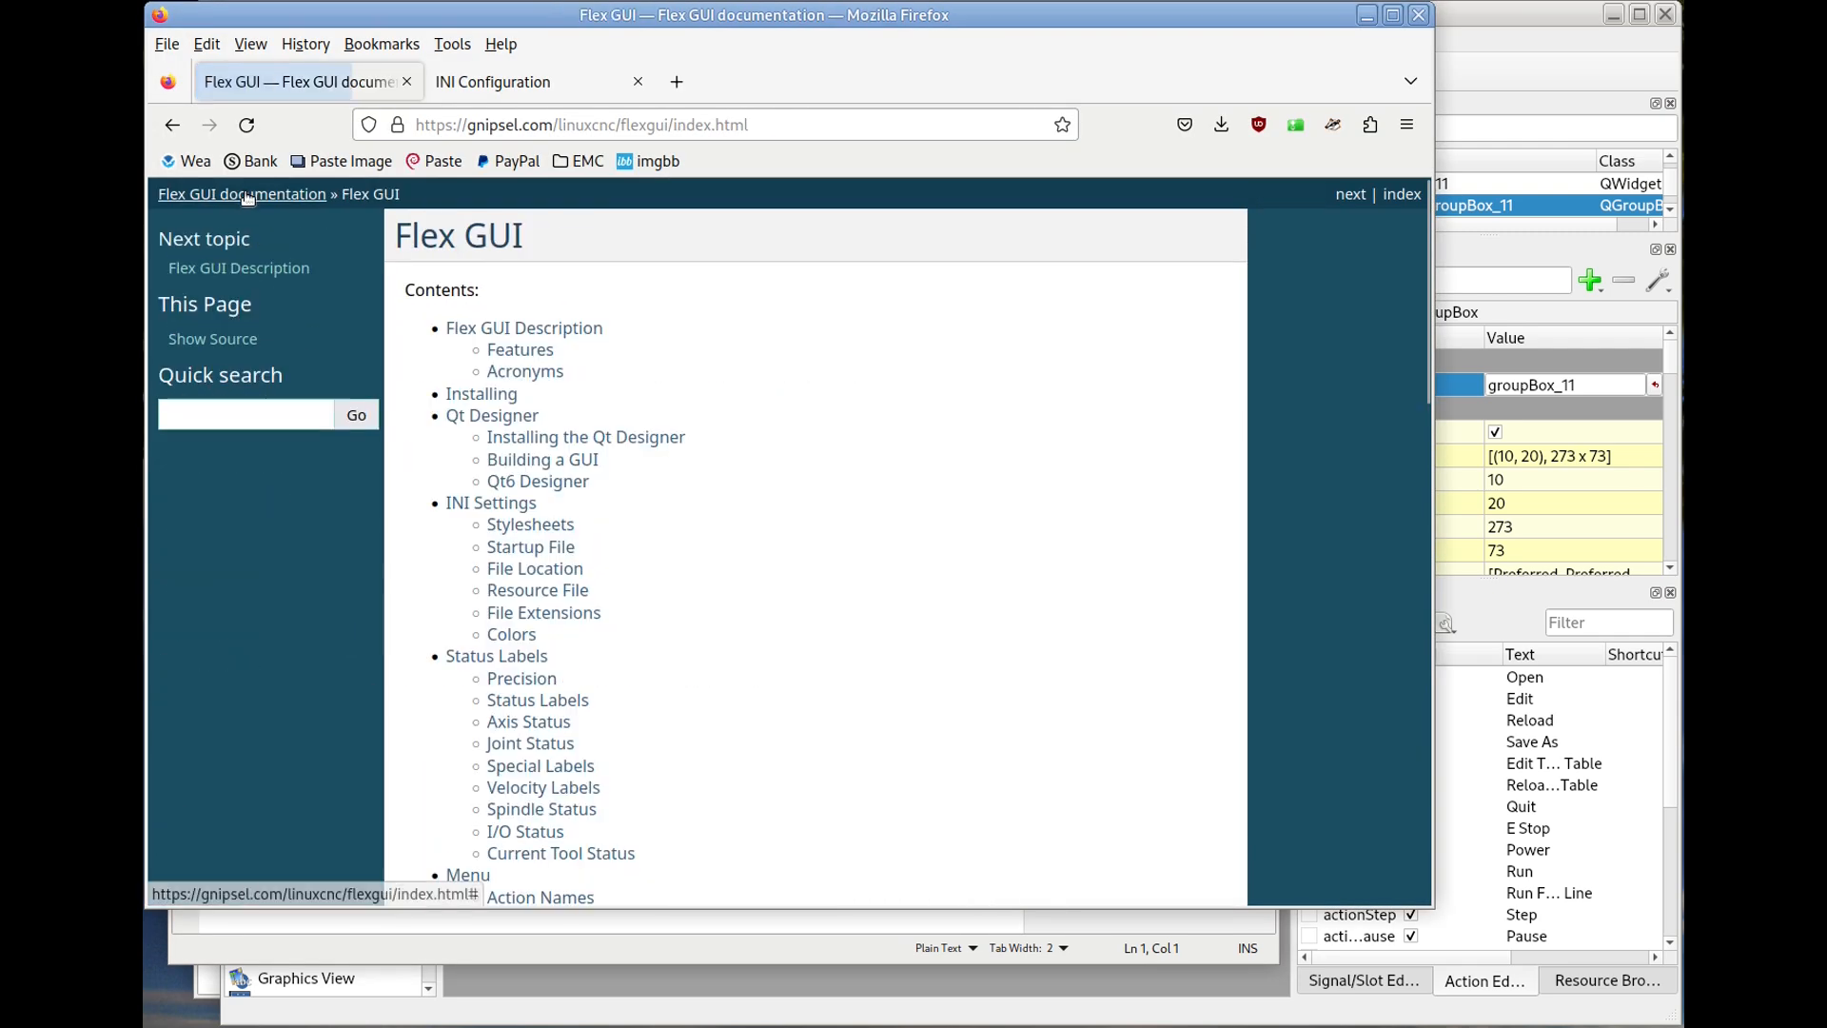
{"action": "scroll", "coordinate": [602, 390], "scroll_direction": "down", "scroll_amount": 10}
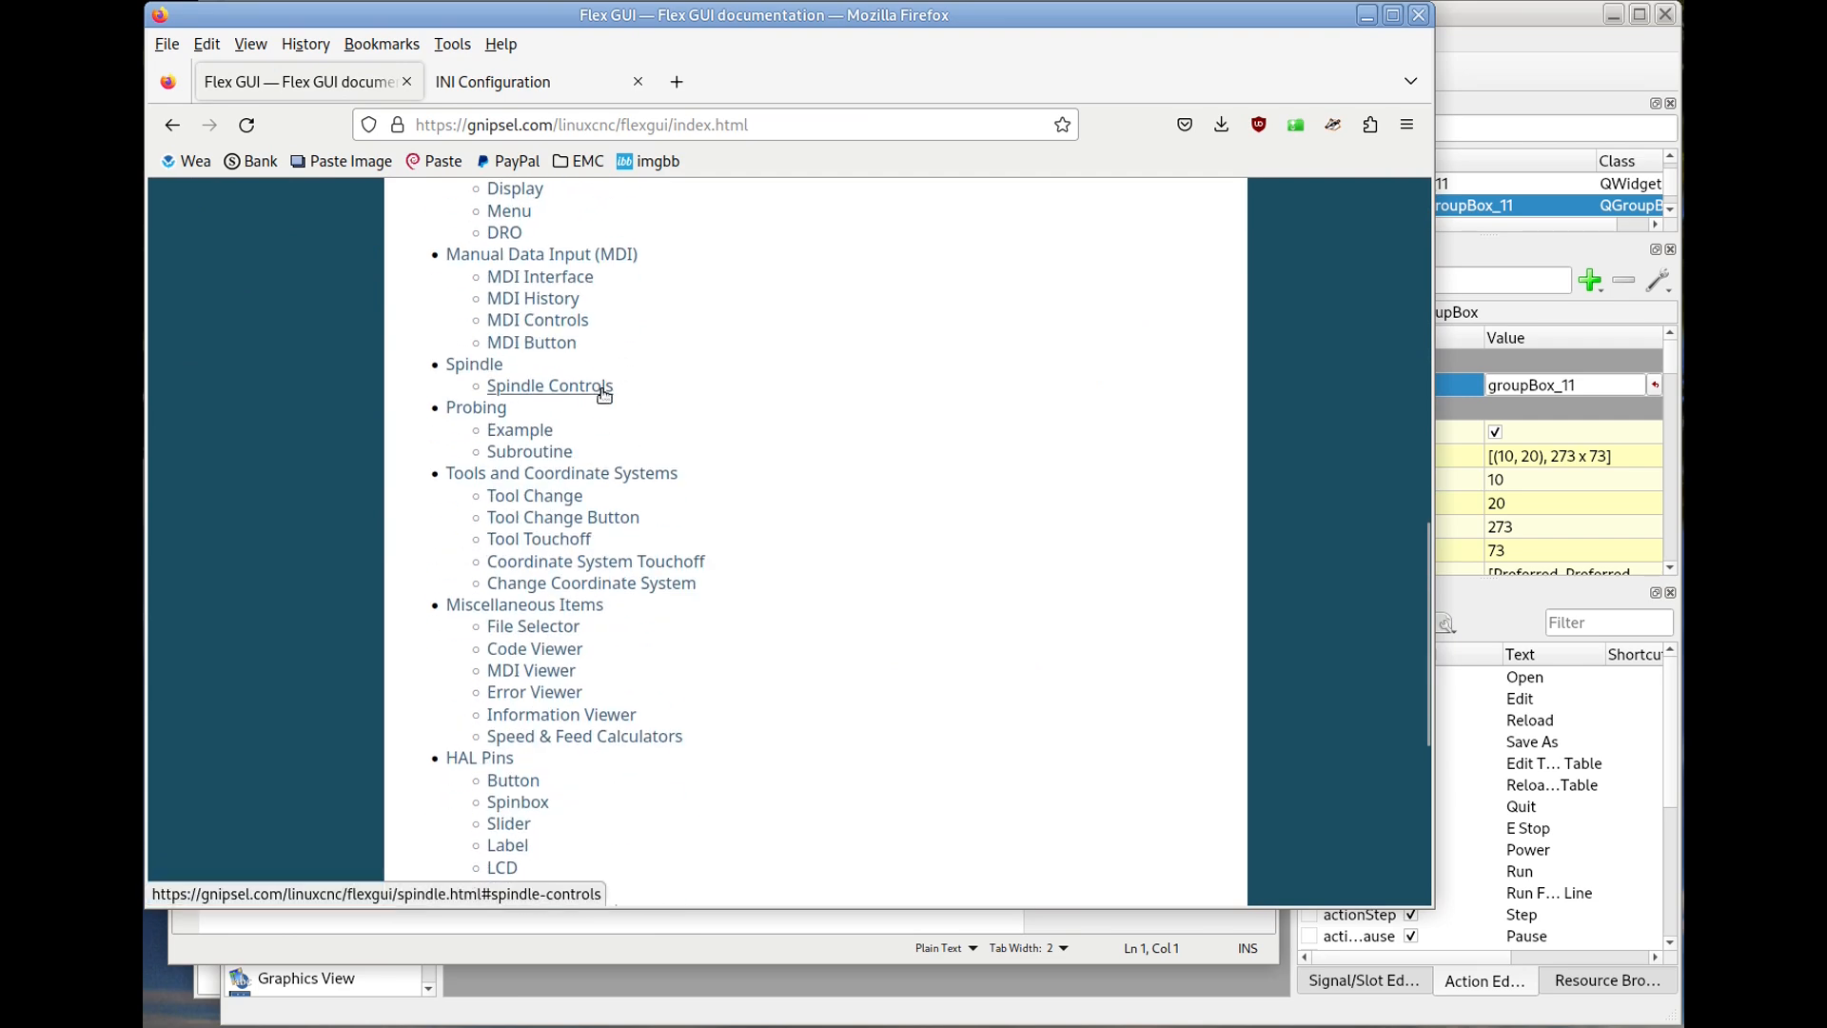
{"action": "left_click", "coordinate": [567, 496]}
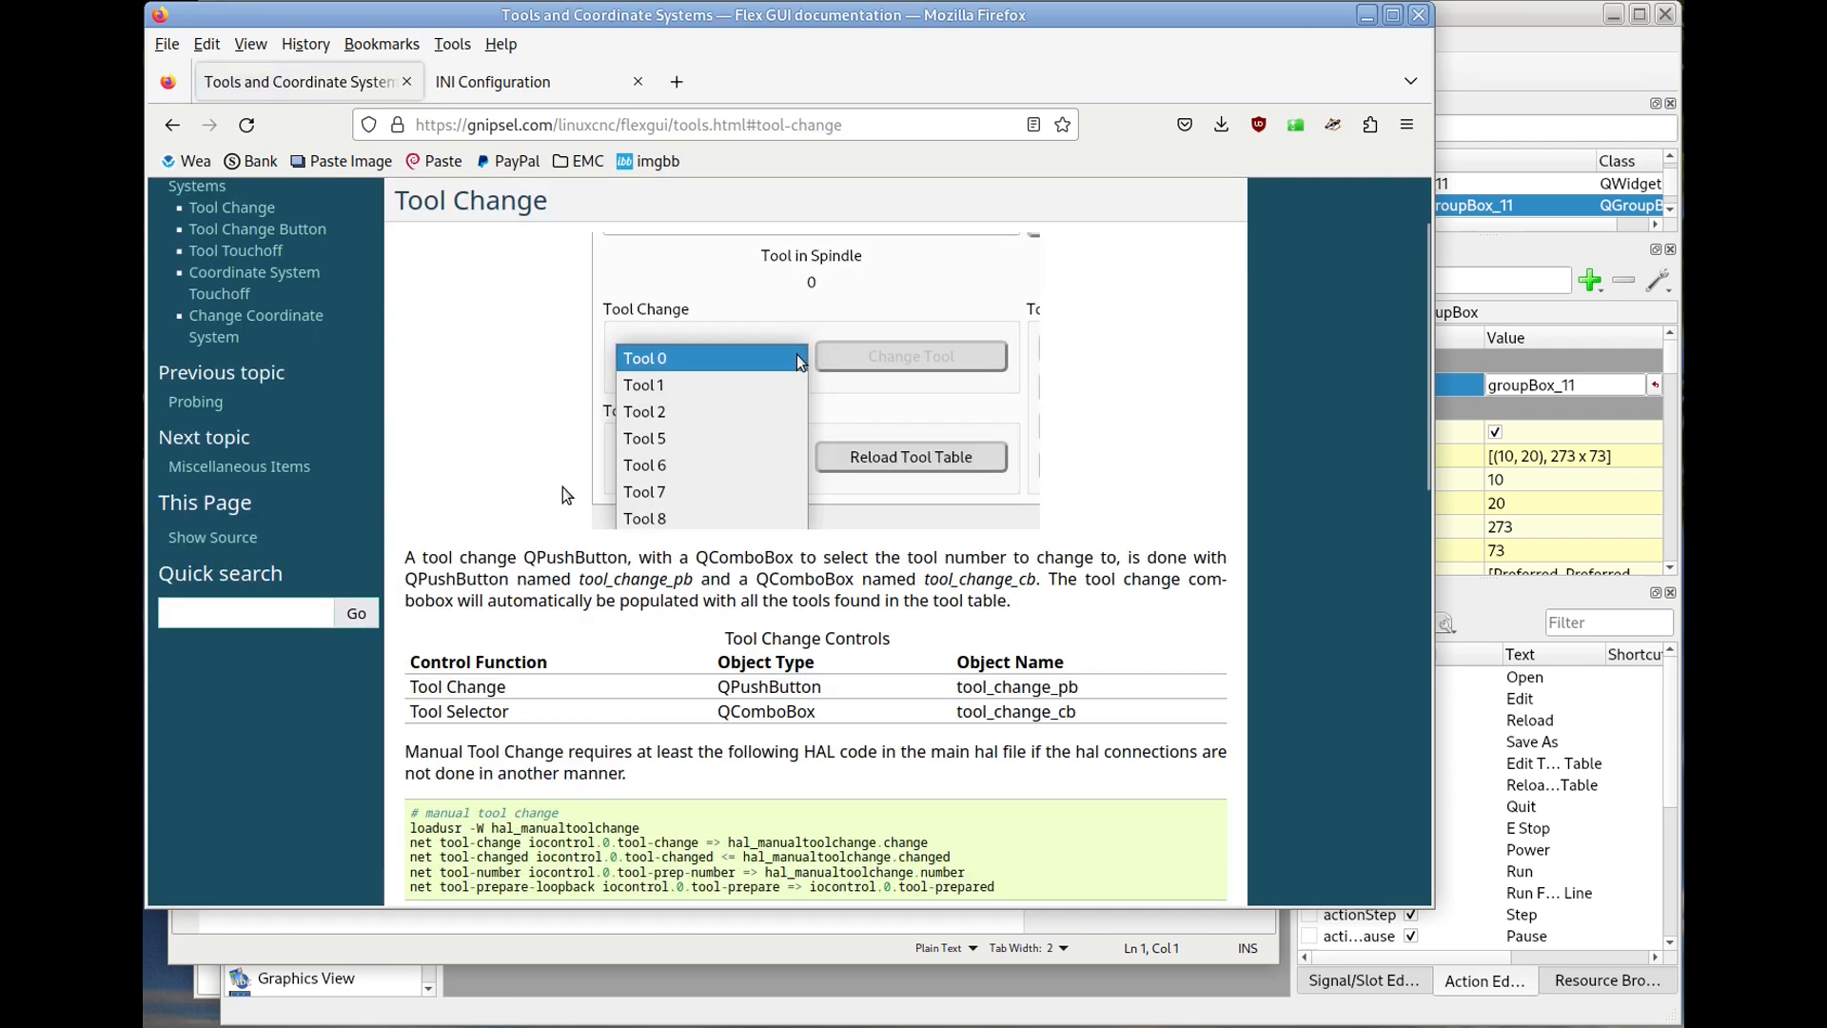
{"action": "scroll", "coordinate": [508, 350], "scroll_direction": "down", "scroll_amount": 5}
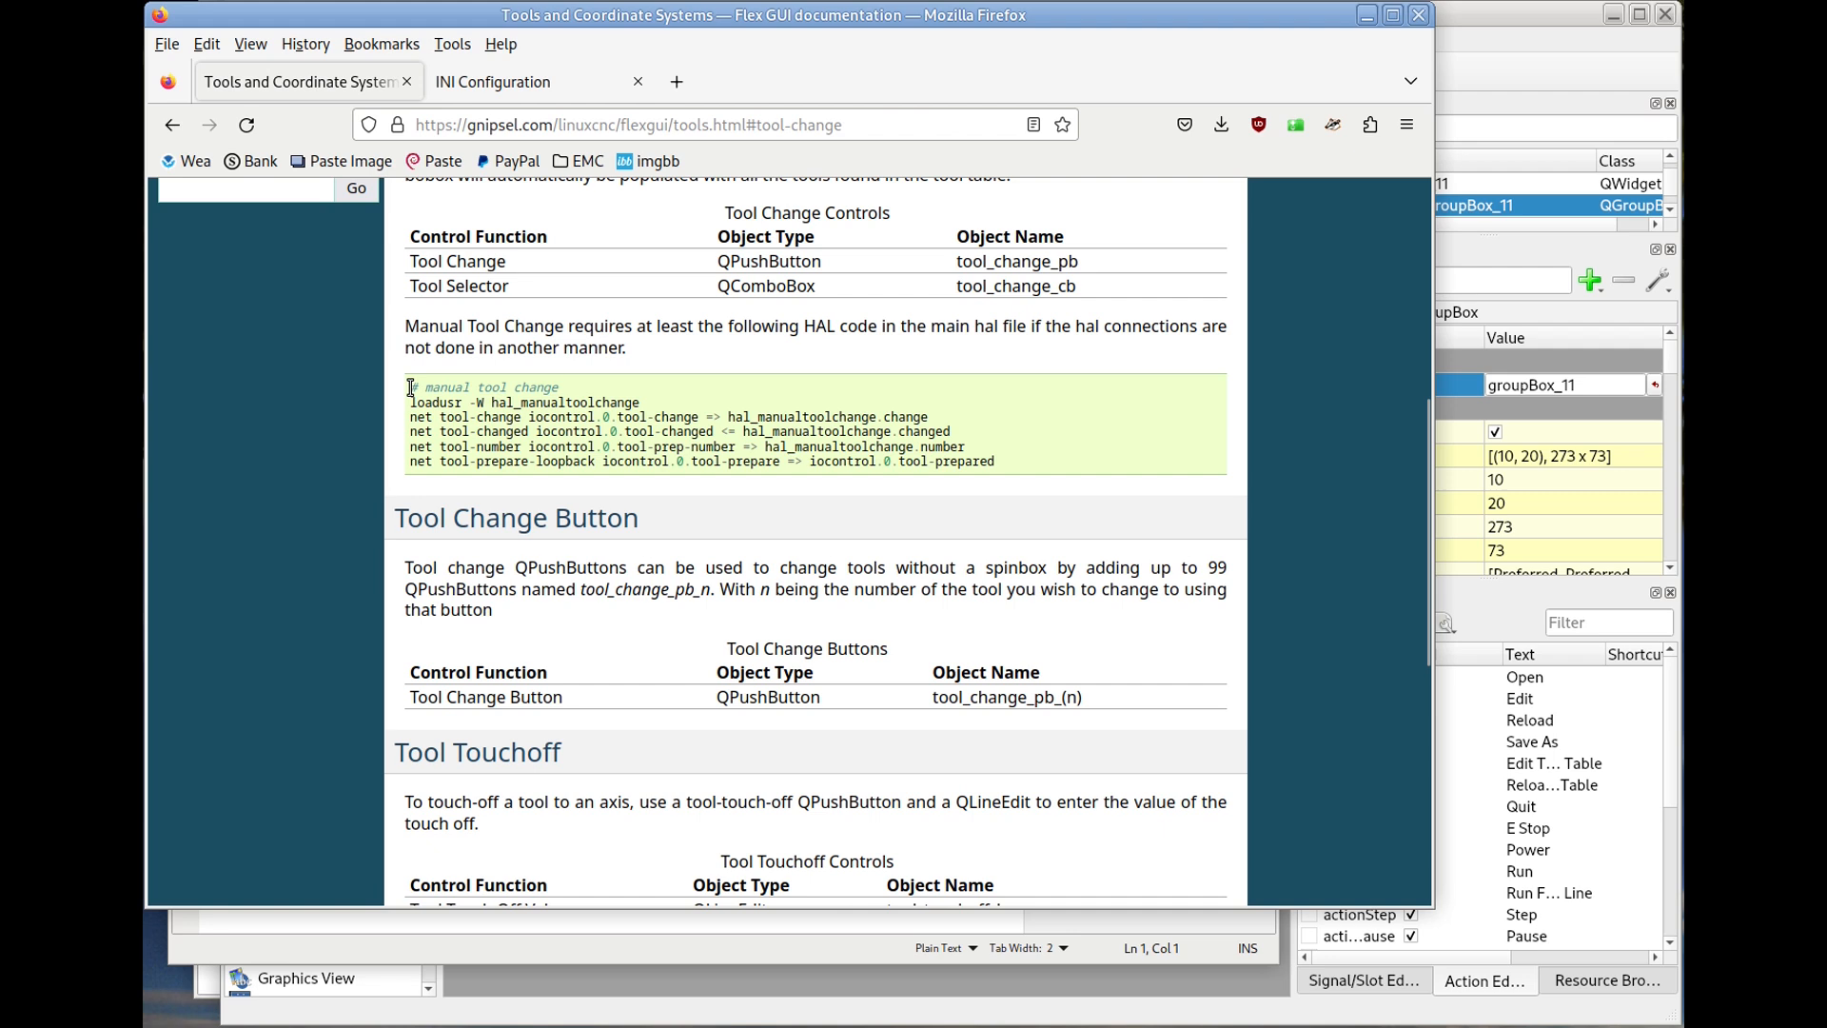
{"action": "left_click_drag", "start_coordinate": [411, 387], "coordinate": [414, 479]}
{"action": "key", "text": "ctrl+c"}
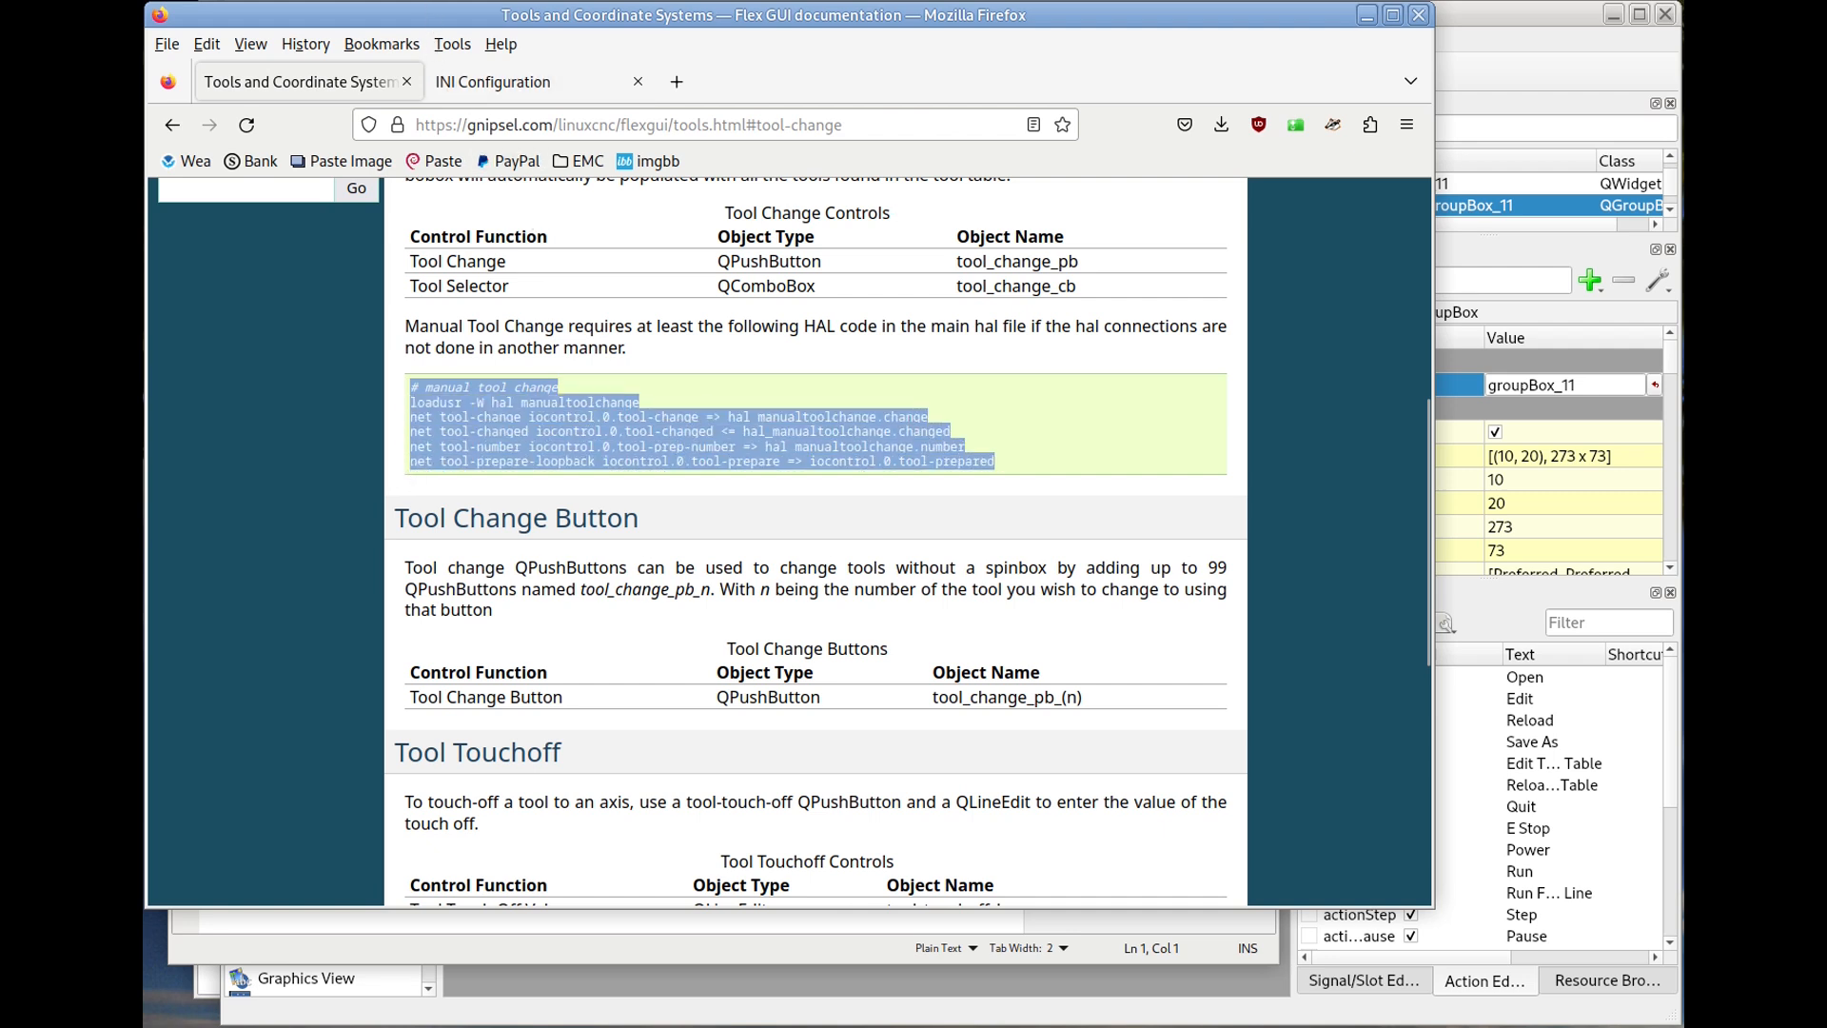
Paste the manual tool change HAL code at the end of main.hal in Pluma, after a blank line, and save the file.
{"action": "key", "text": "alt+Tab"}
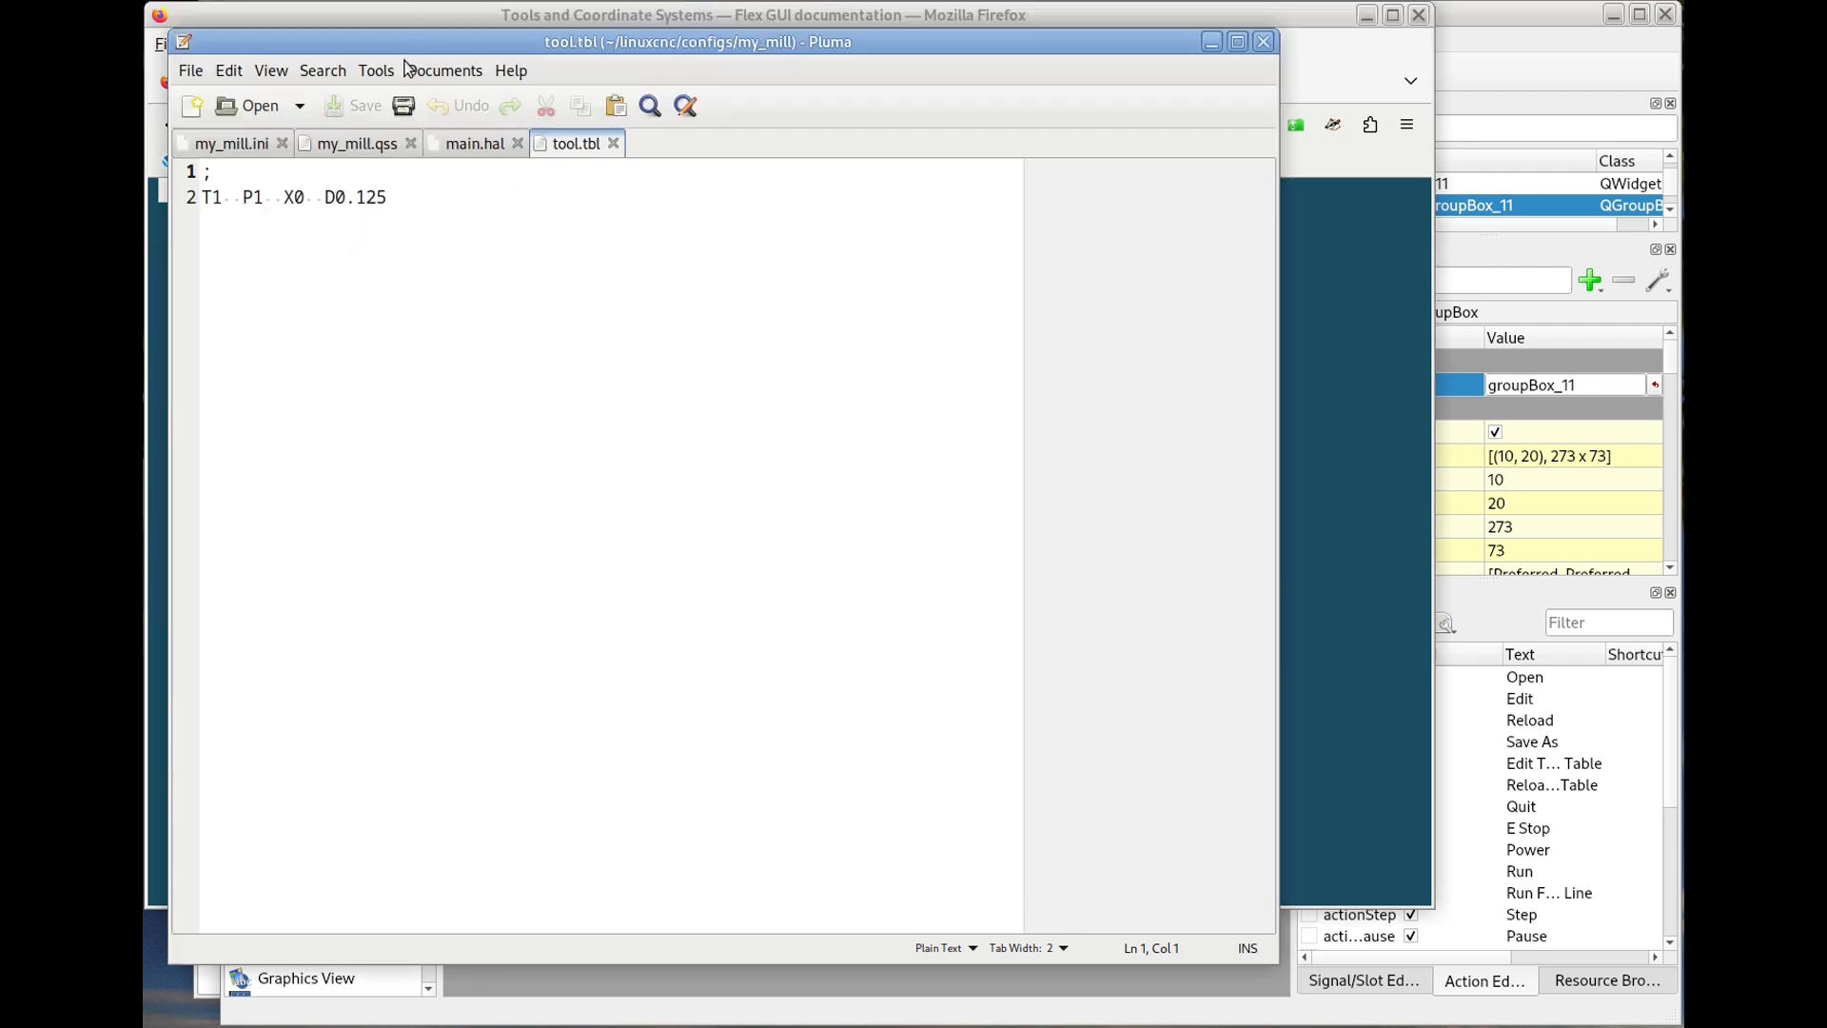
{"action": "left_click", "coordinate": [469, 145]}
{"action": "left_click", "coordinate": [403, 911]}
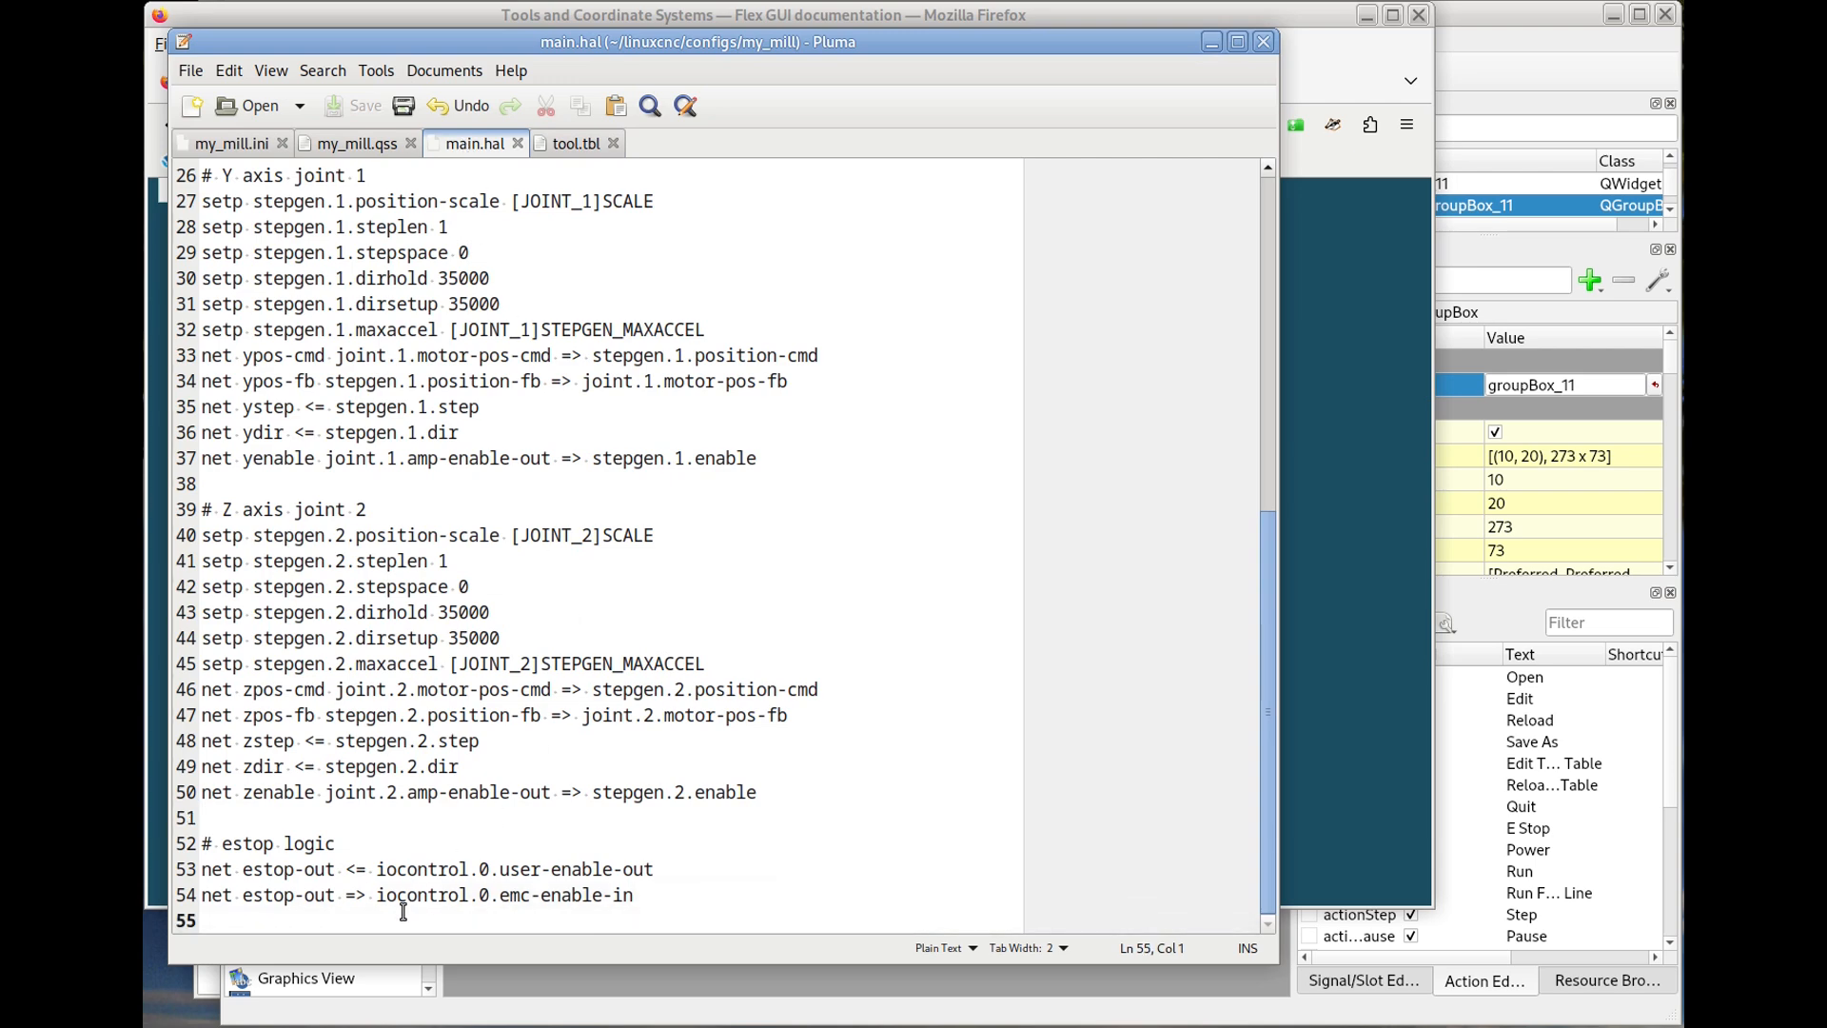
{"action": "key", "text": "Return"}
{"action": "key", "text": "ctrl+v"}
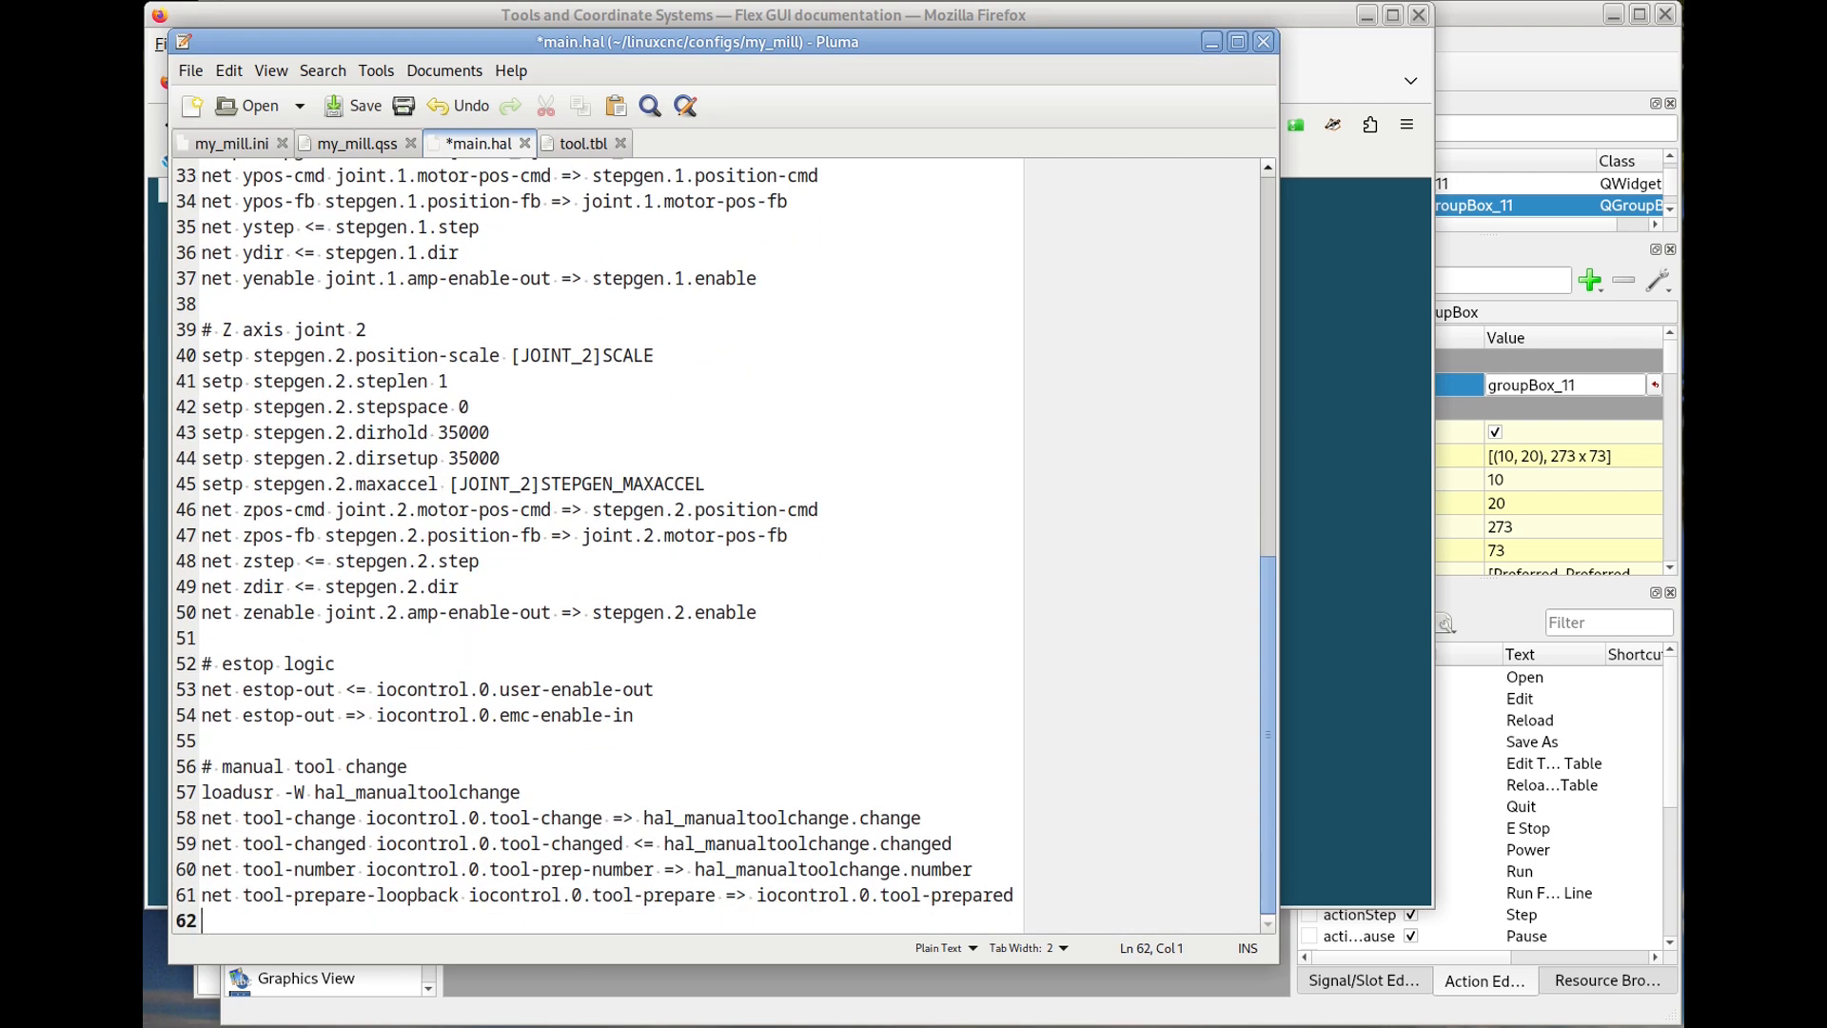
{"action": "left_click", "coordinate": [357, 106]}
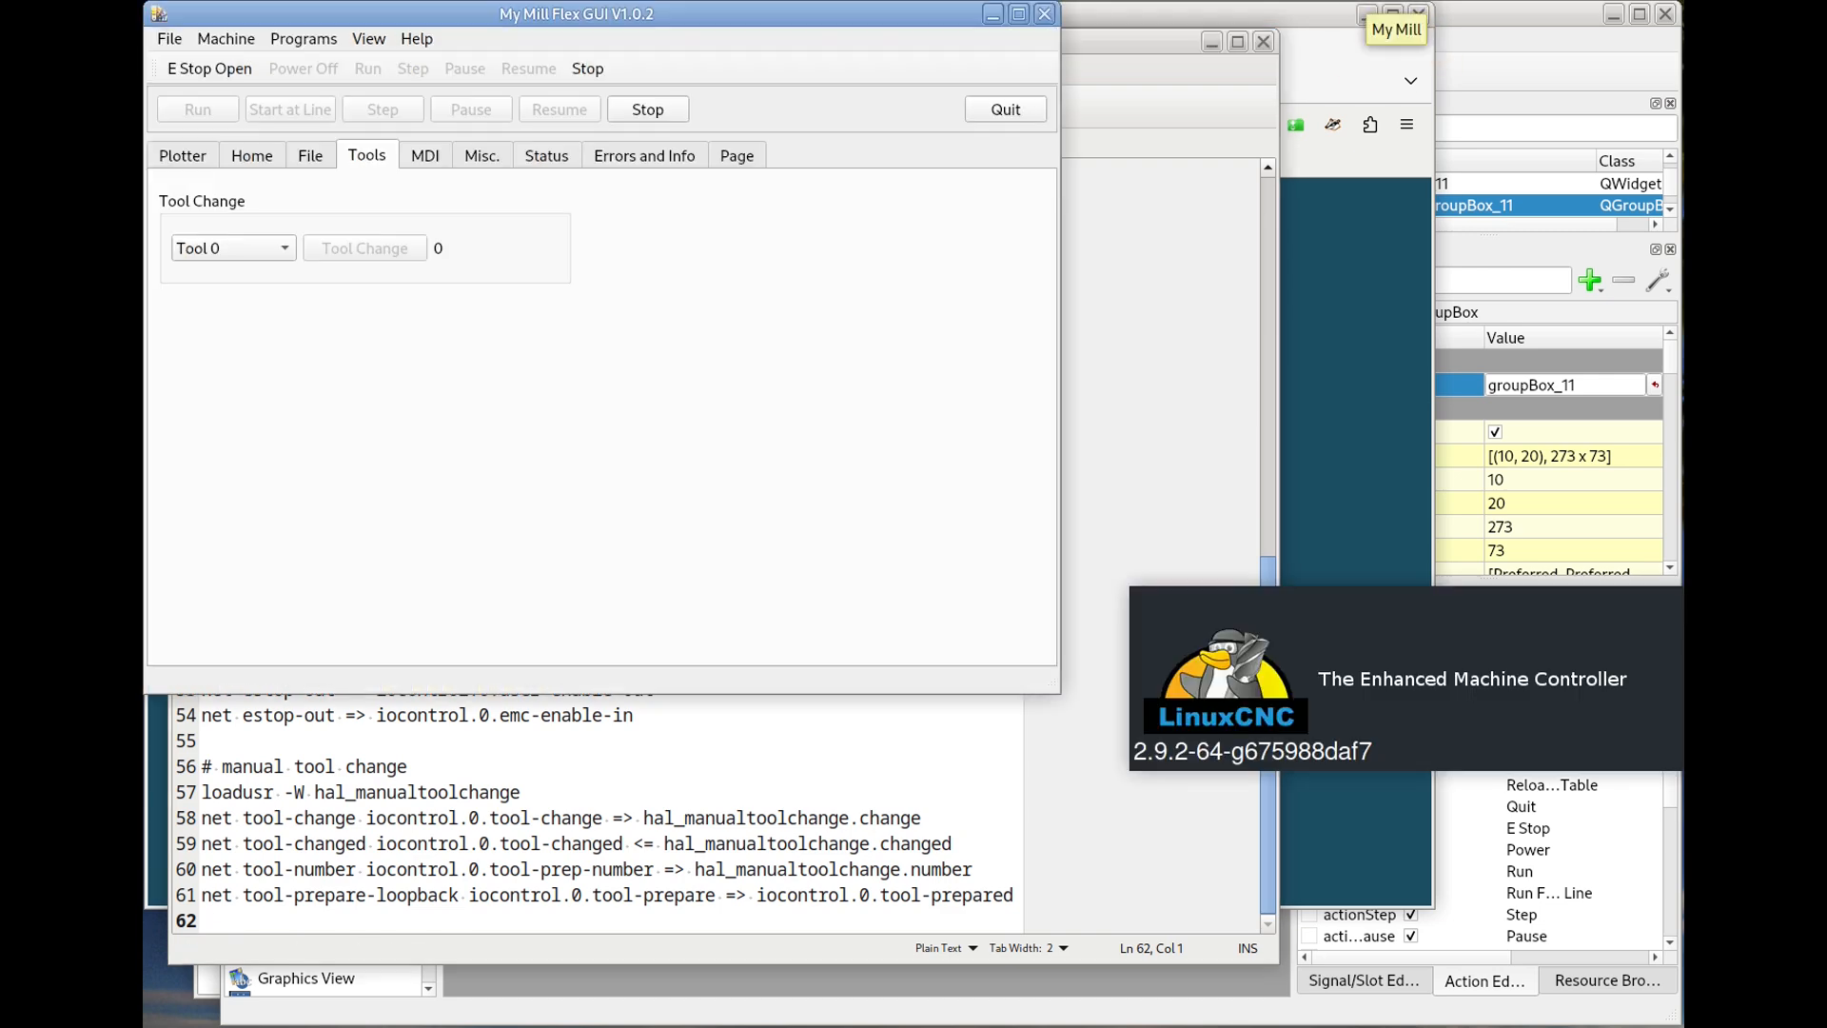
In the relaunched My Mill Flex GUI, close the E Stop, power on, home all axes and show the Tools page.
{"action": "left_click", "coordinate": [238, 69]}
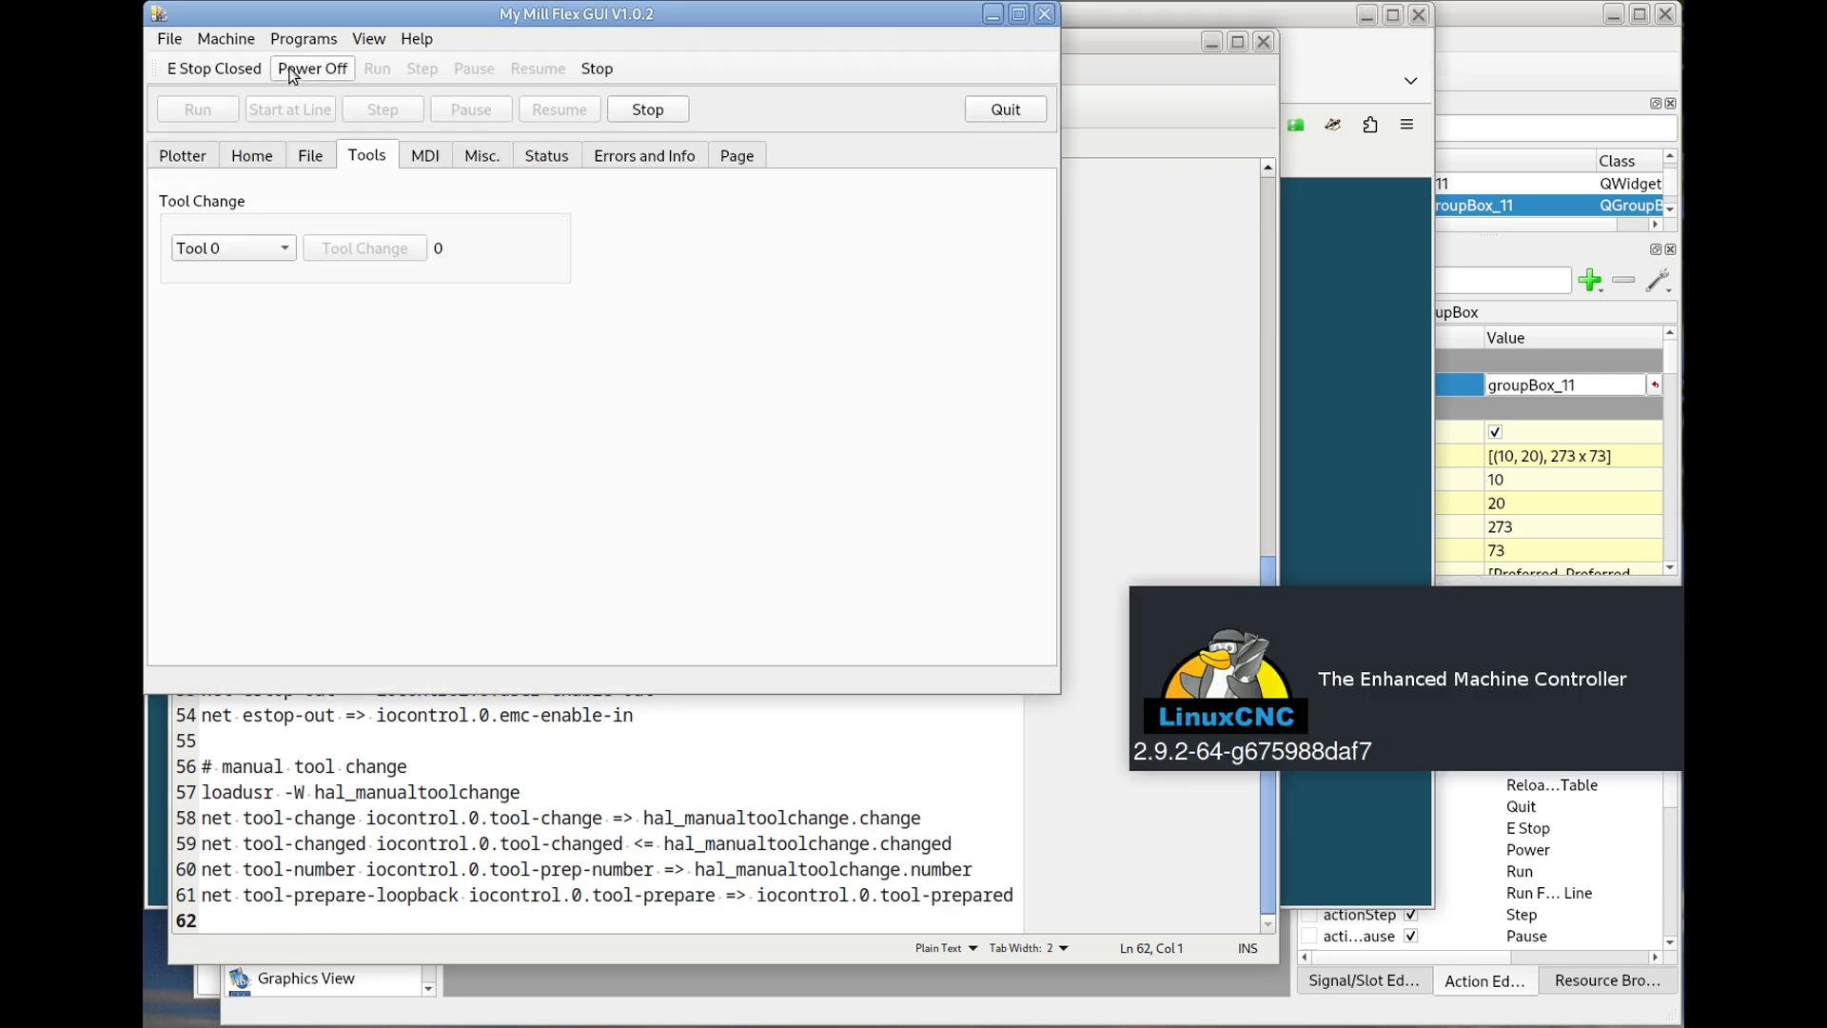
{"action": "left_click", "coordinate": [304, 69]}
{"action": "left_click", "coordinate": [253, 155]}
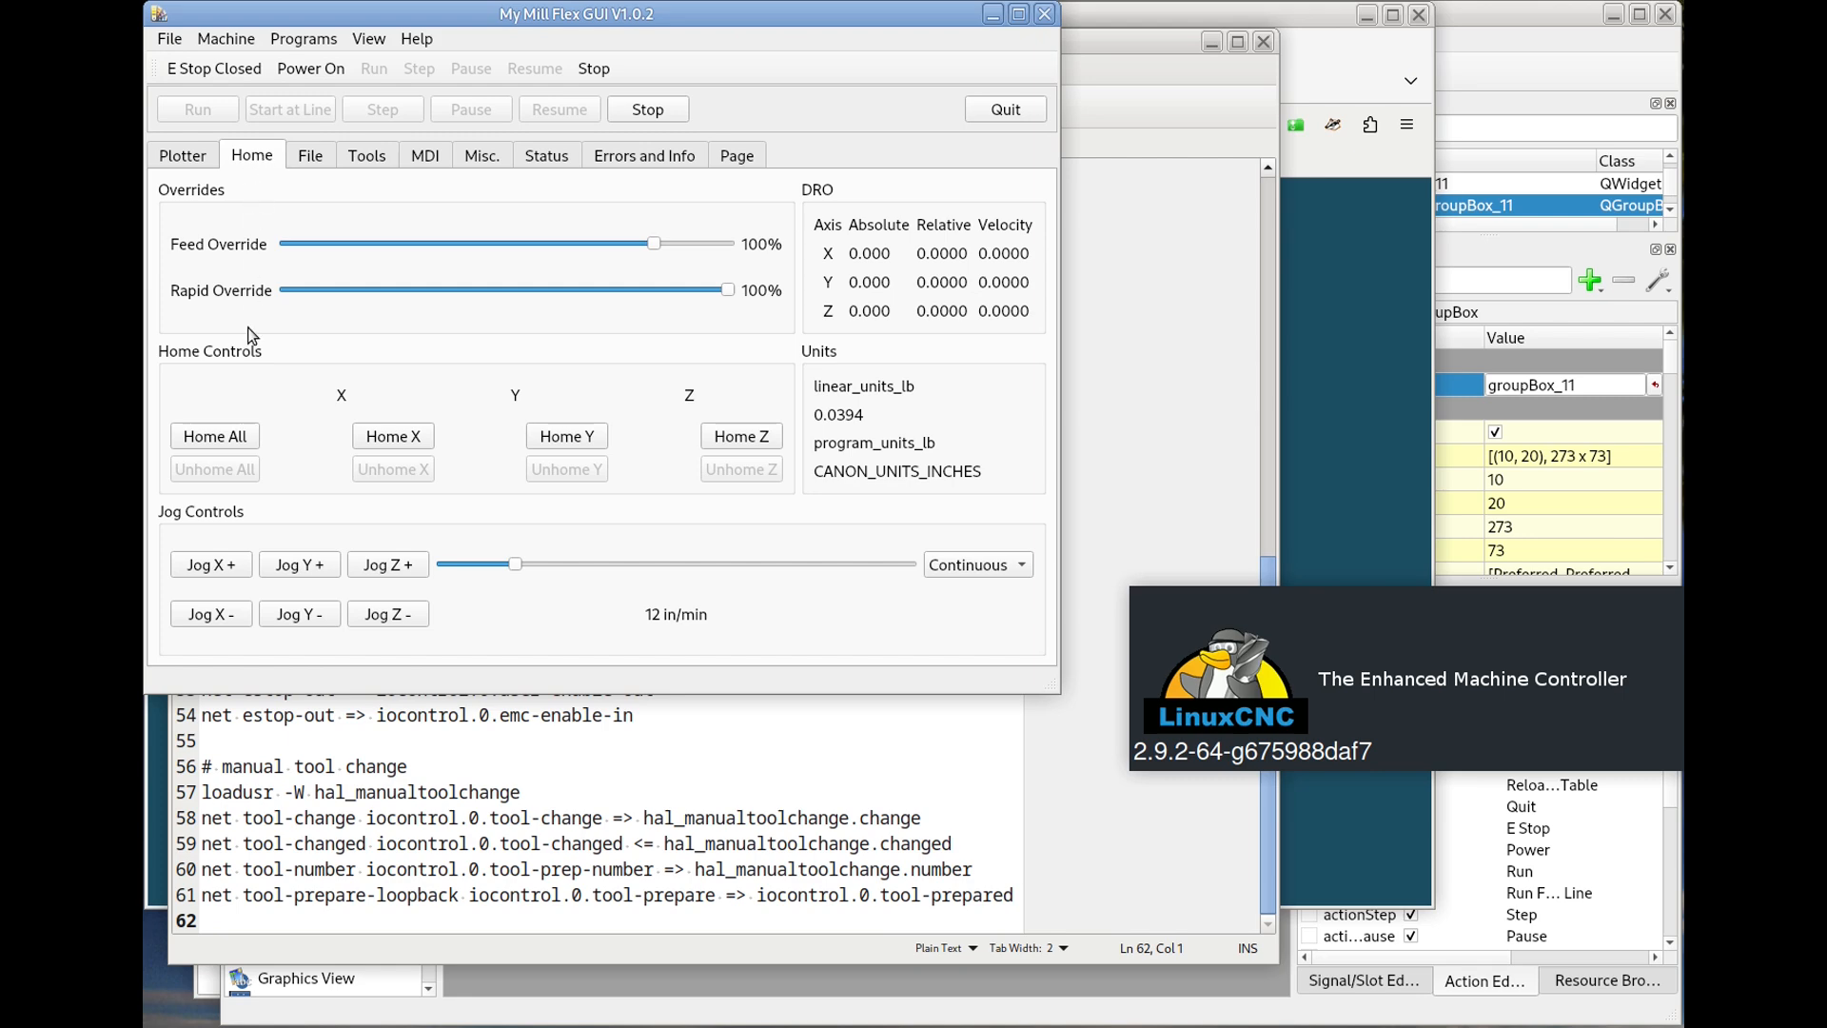
{"action": "left_click", "coordinate": [243, 435]}
{"action": "left_click", "coordinate": [354, 157]}
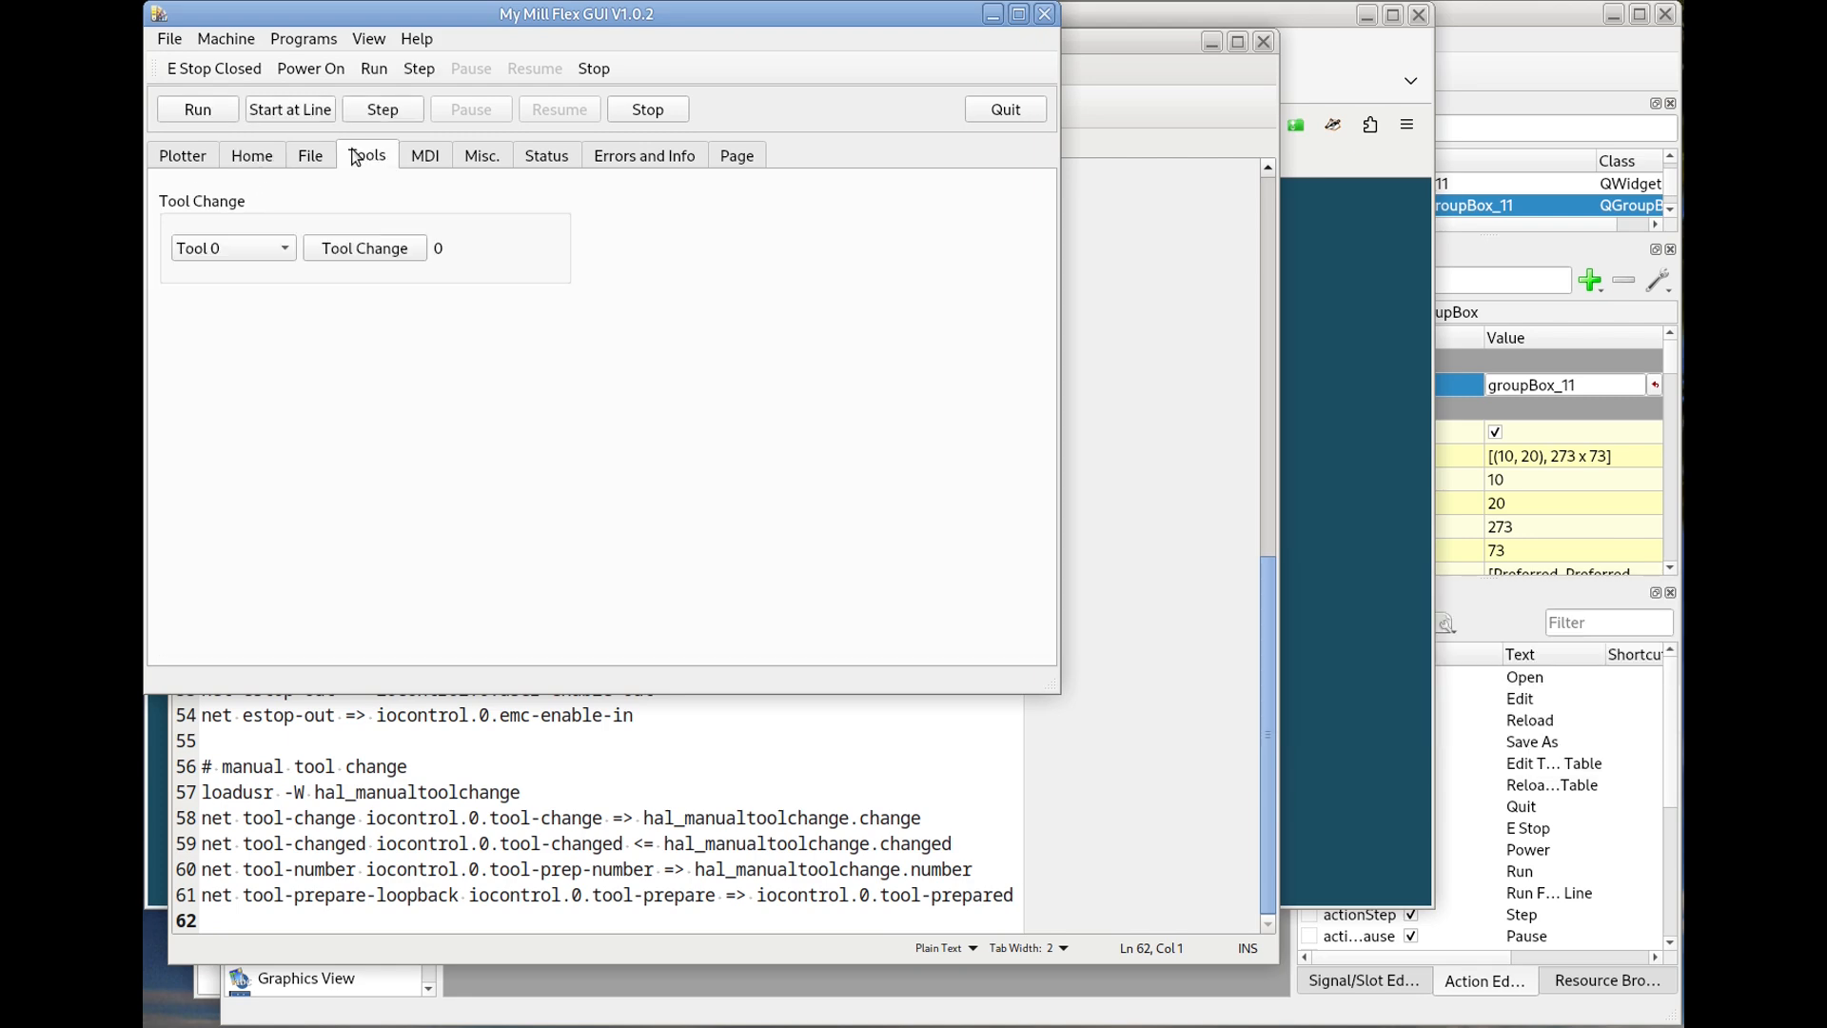
Change to Tool 1 from the Tools page and continue past the manual tool change request.
{"action": "left_click", "coordinate": [290, 249]}
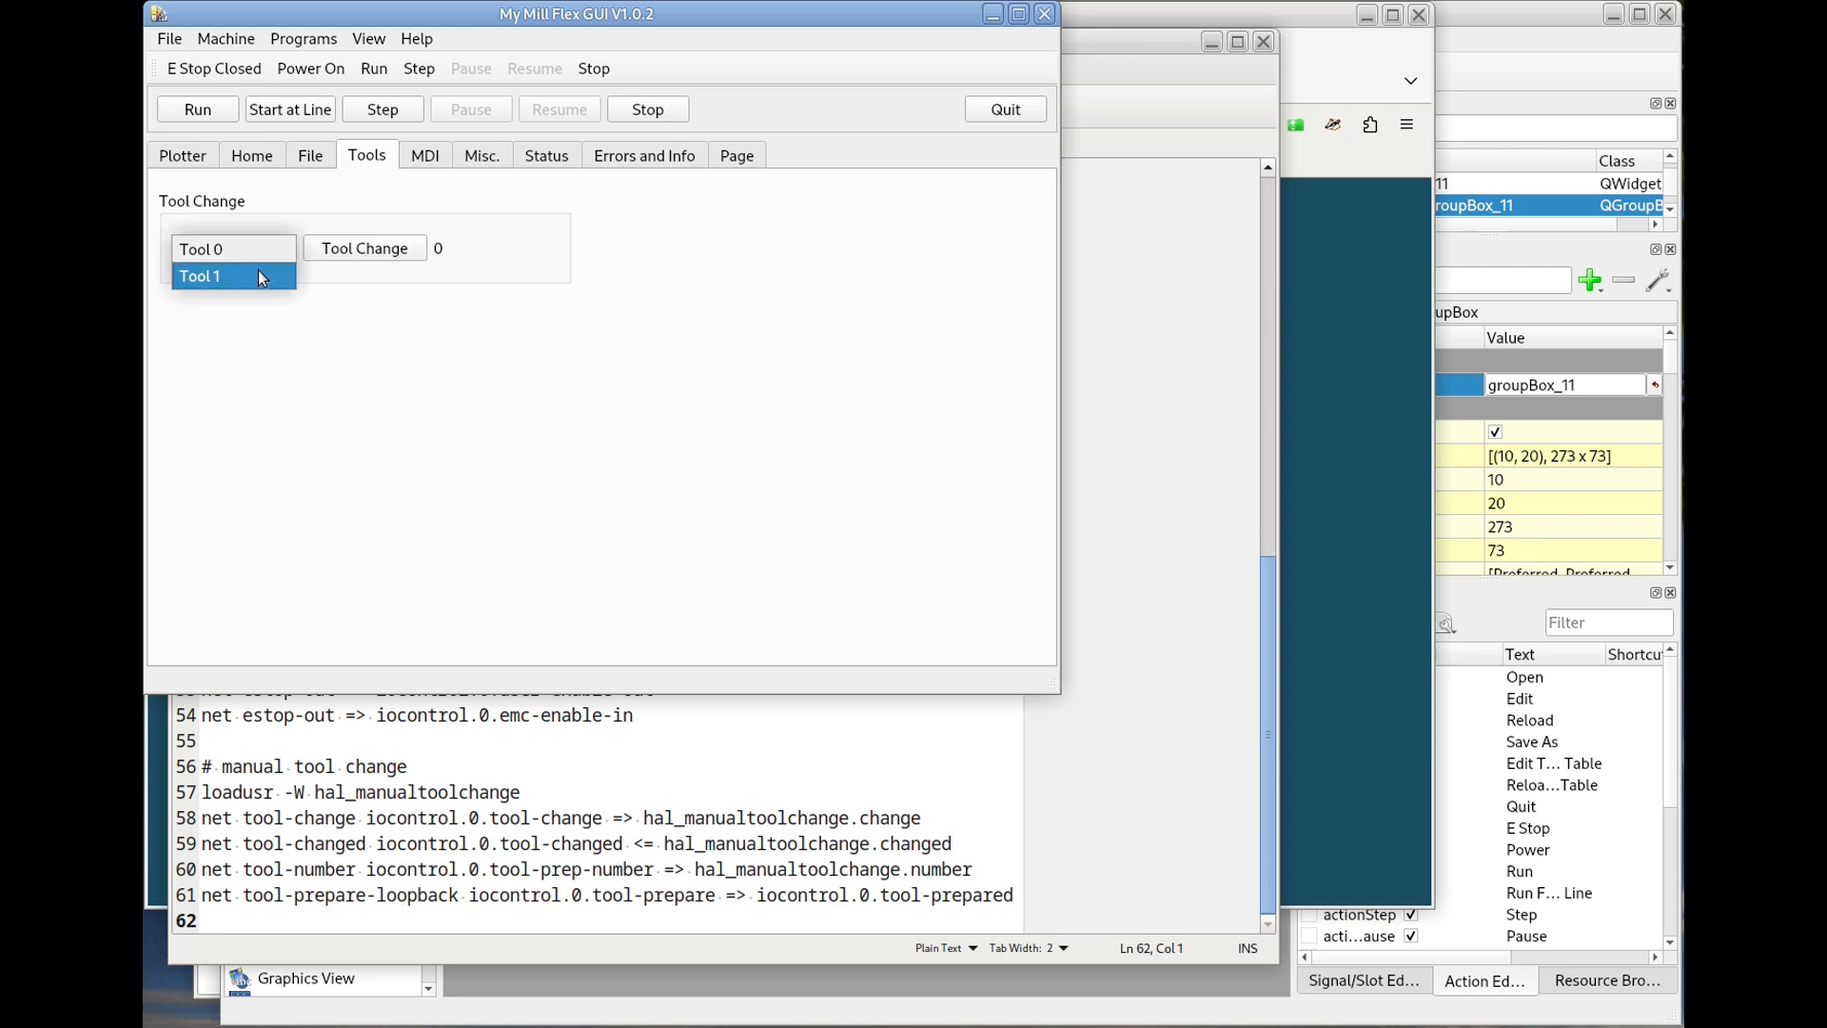
{"action": "left_click", "coordinate": [259, 270]}
{"action": "left_click", "coordinate": [360, 249]}
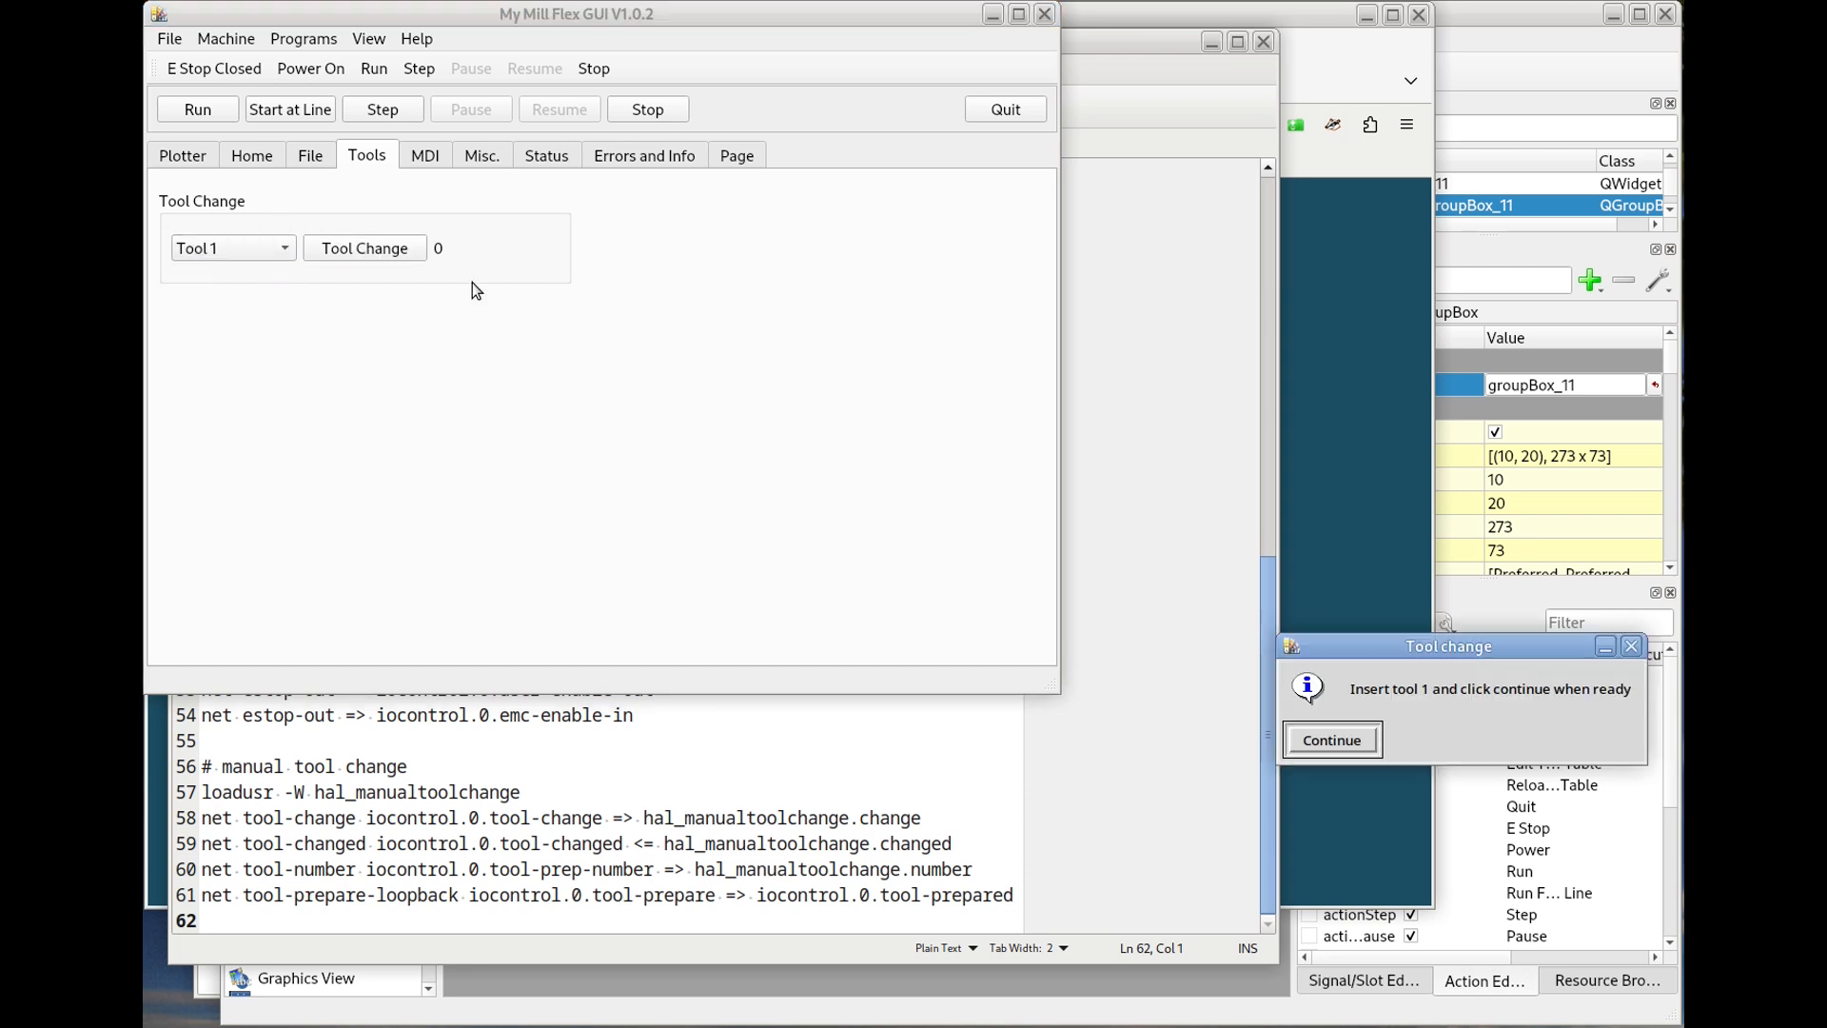
{"action": "left_click", "coordinate": [1357, 744]}
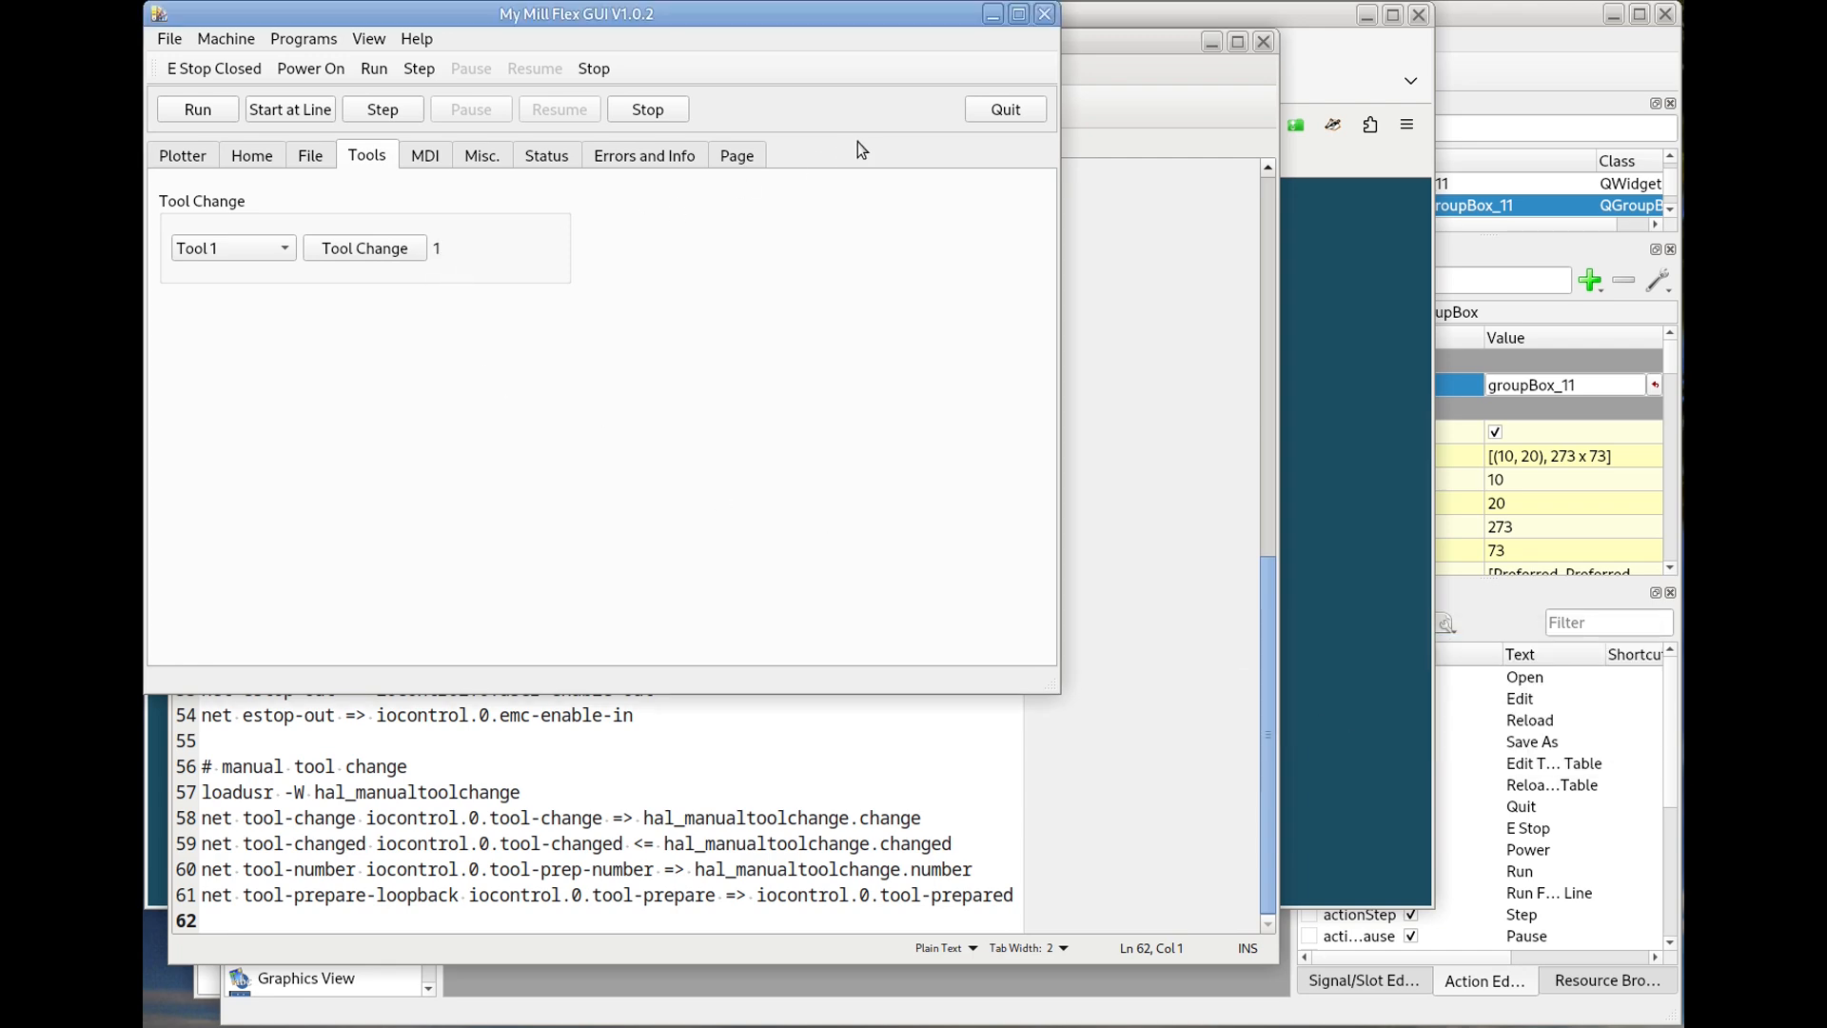
Quit the My Mill GUI and copy the tool_change_pb_ object name prefix from the Tool Change Button documentation in Firefox.
{"action": "left_click", "coordinate": [988, 115]}
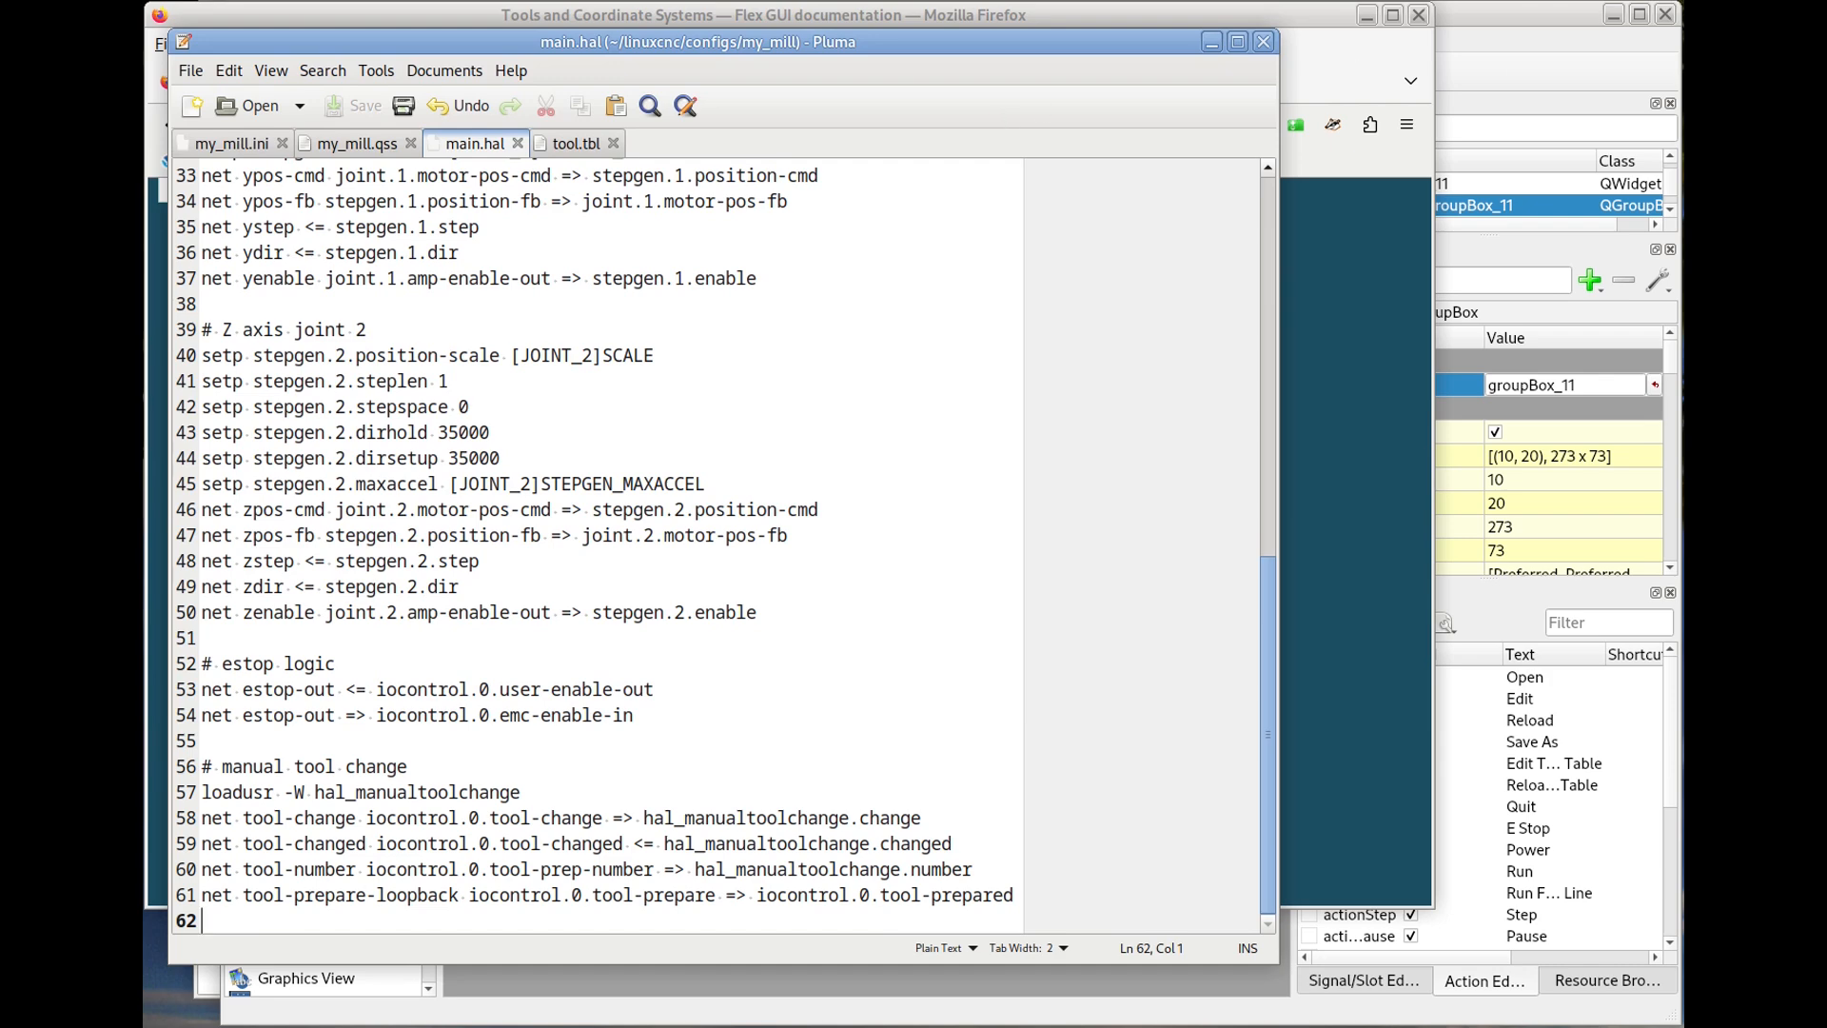
{"action": "left_click", "coordinate": [1520, 40]}
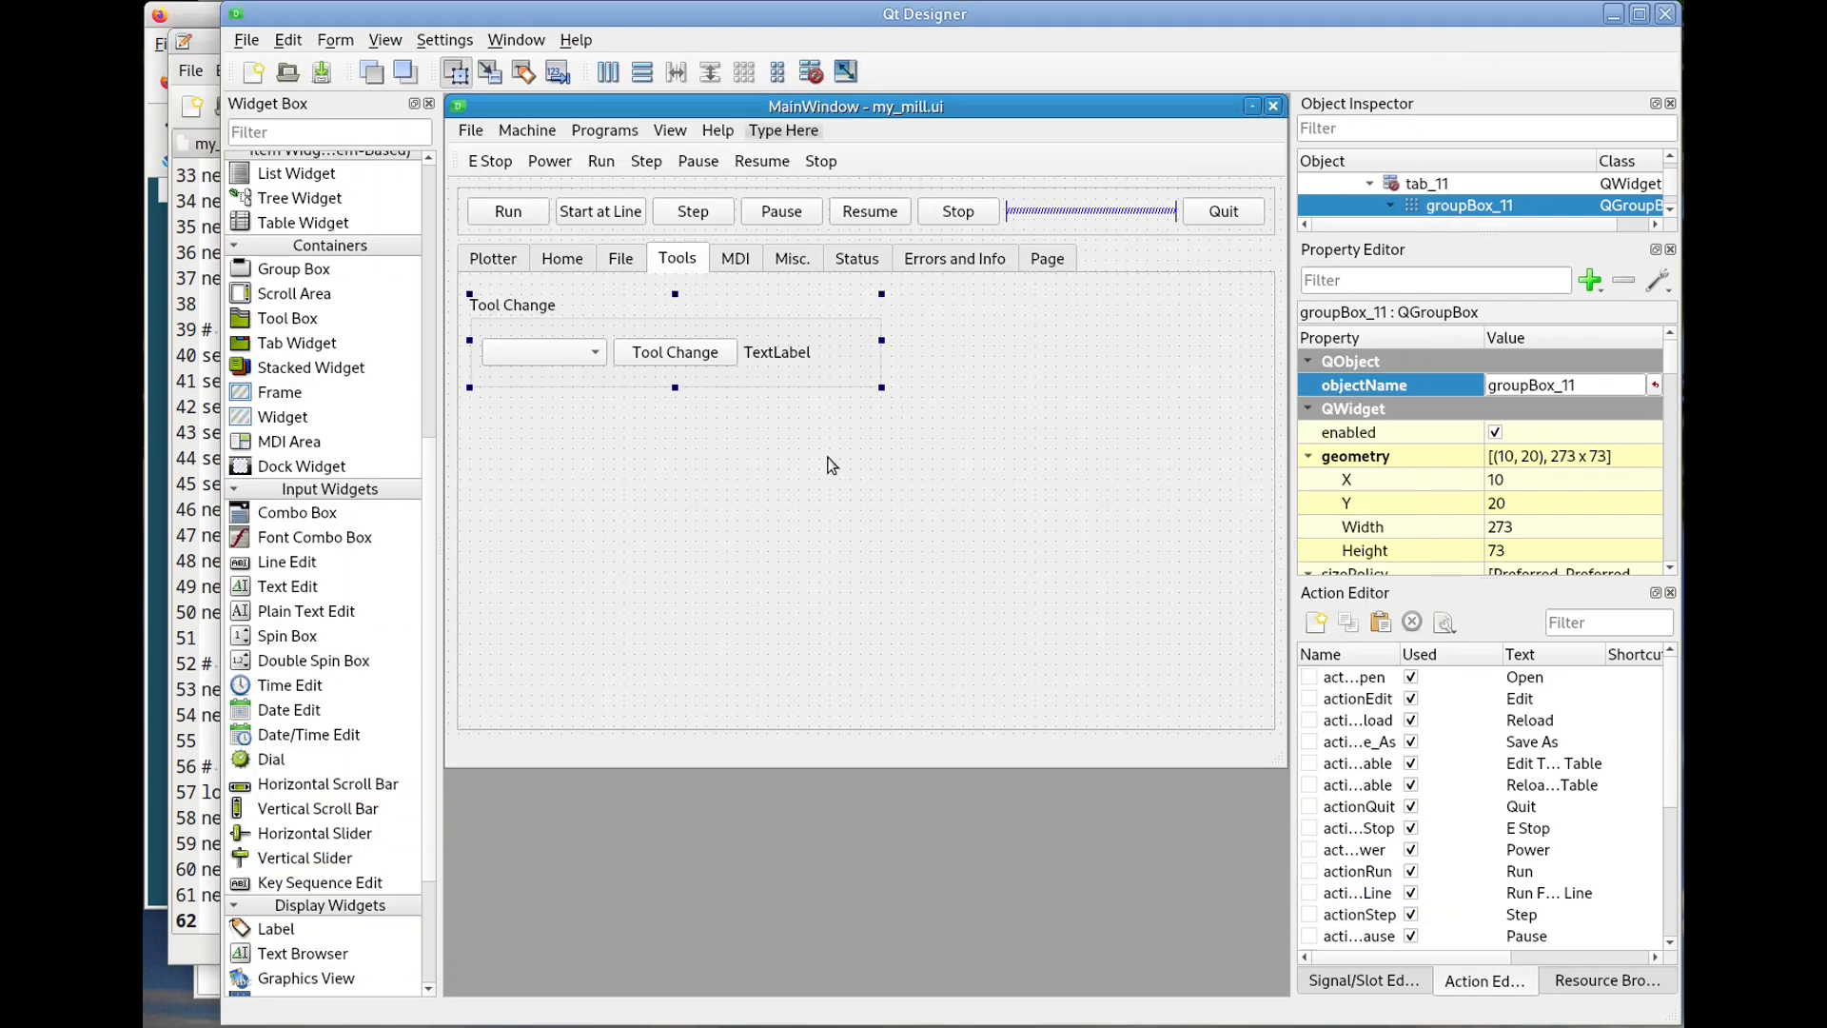
{"action": "left_click", "coordinate": [156, 885]}
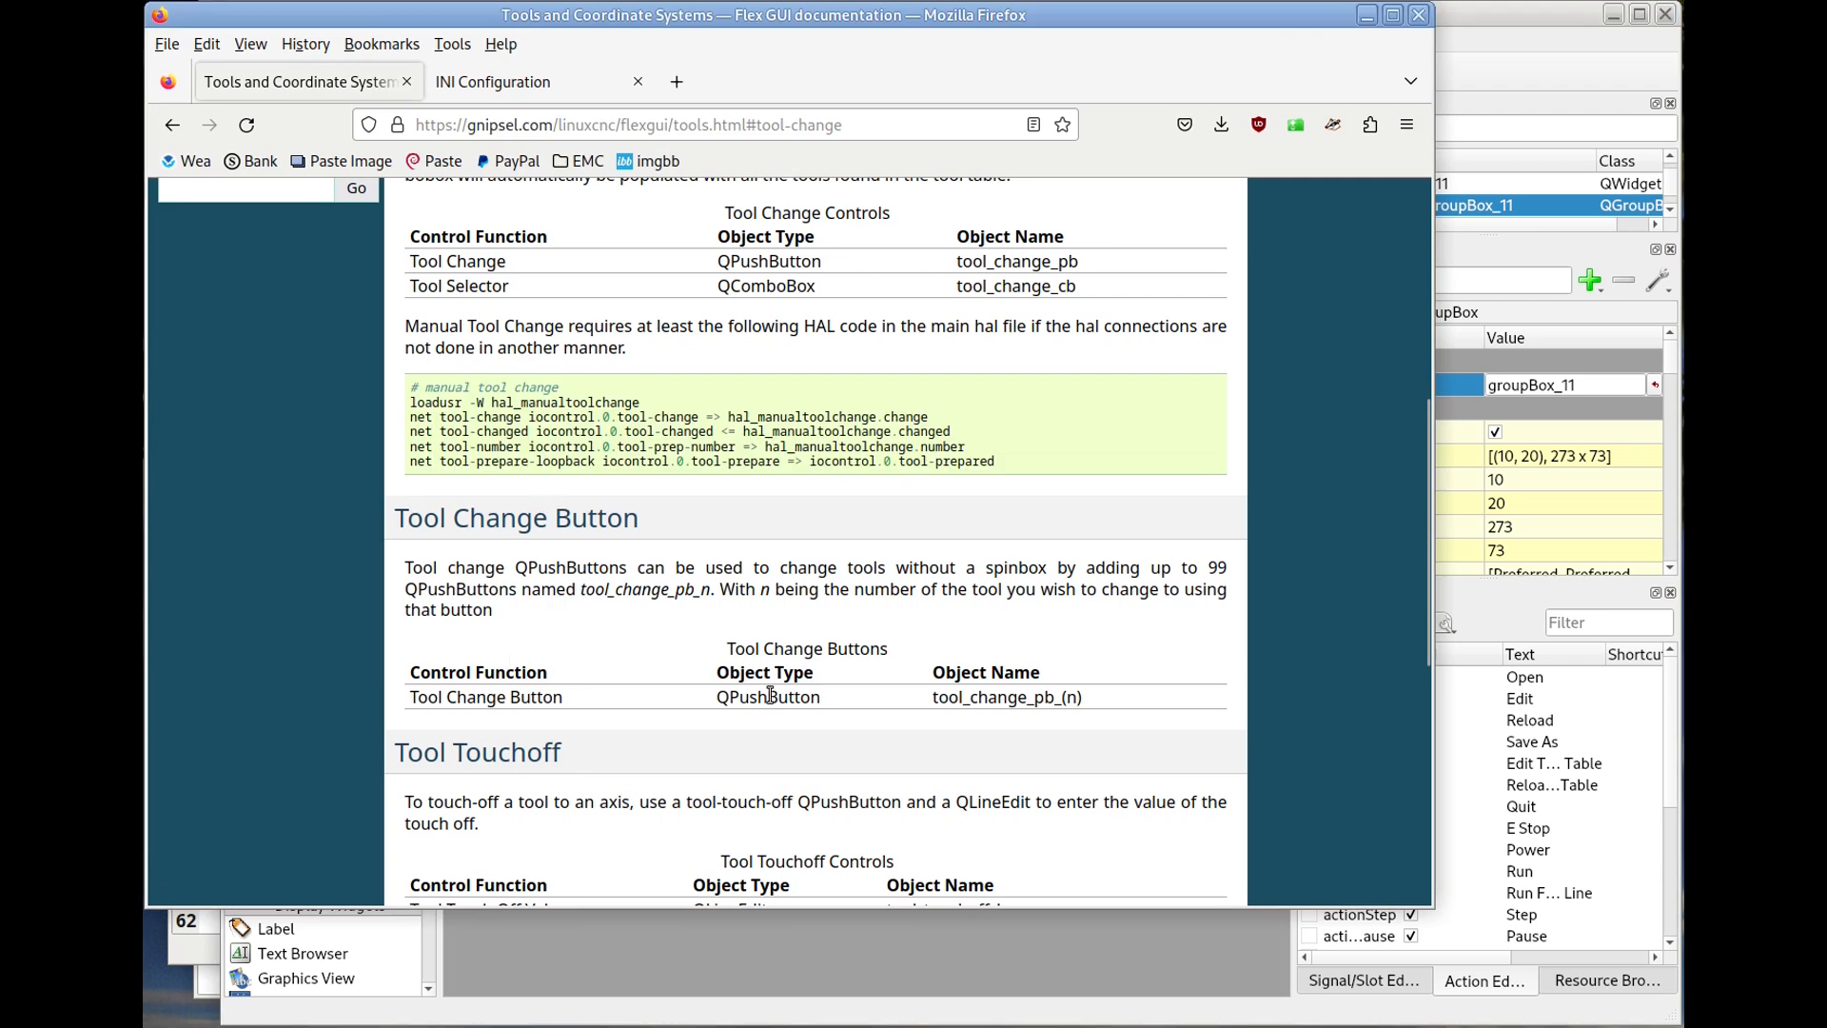
{"action": "double_click", "coordinate": [982, 702]}
{"action": "key", "text": "ctrl+c"}
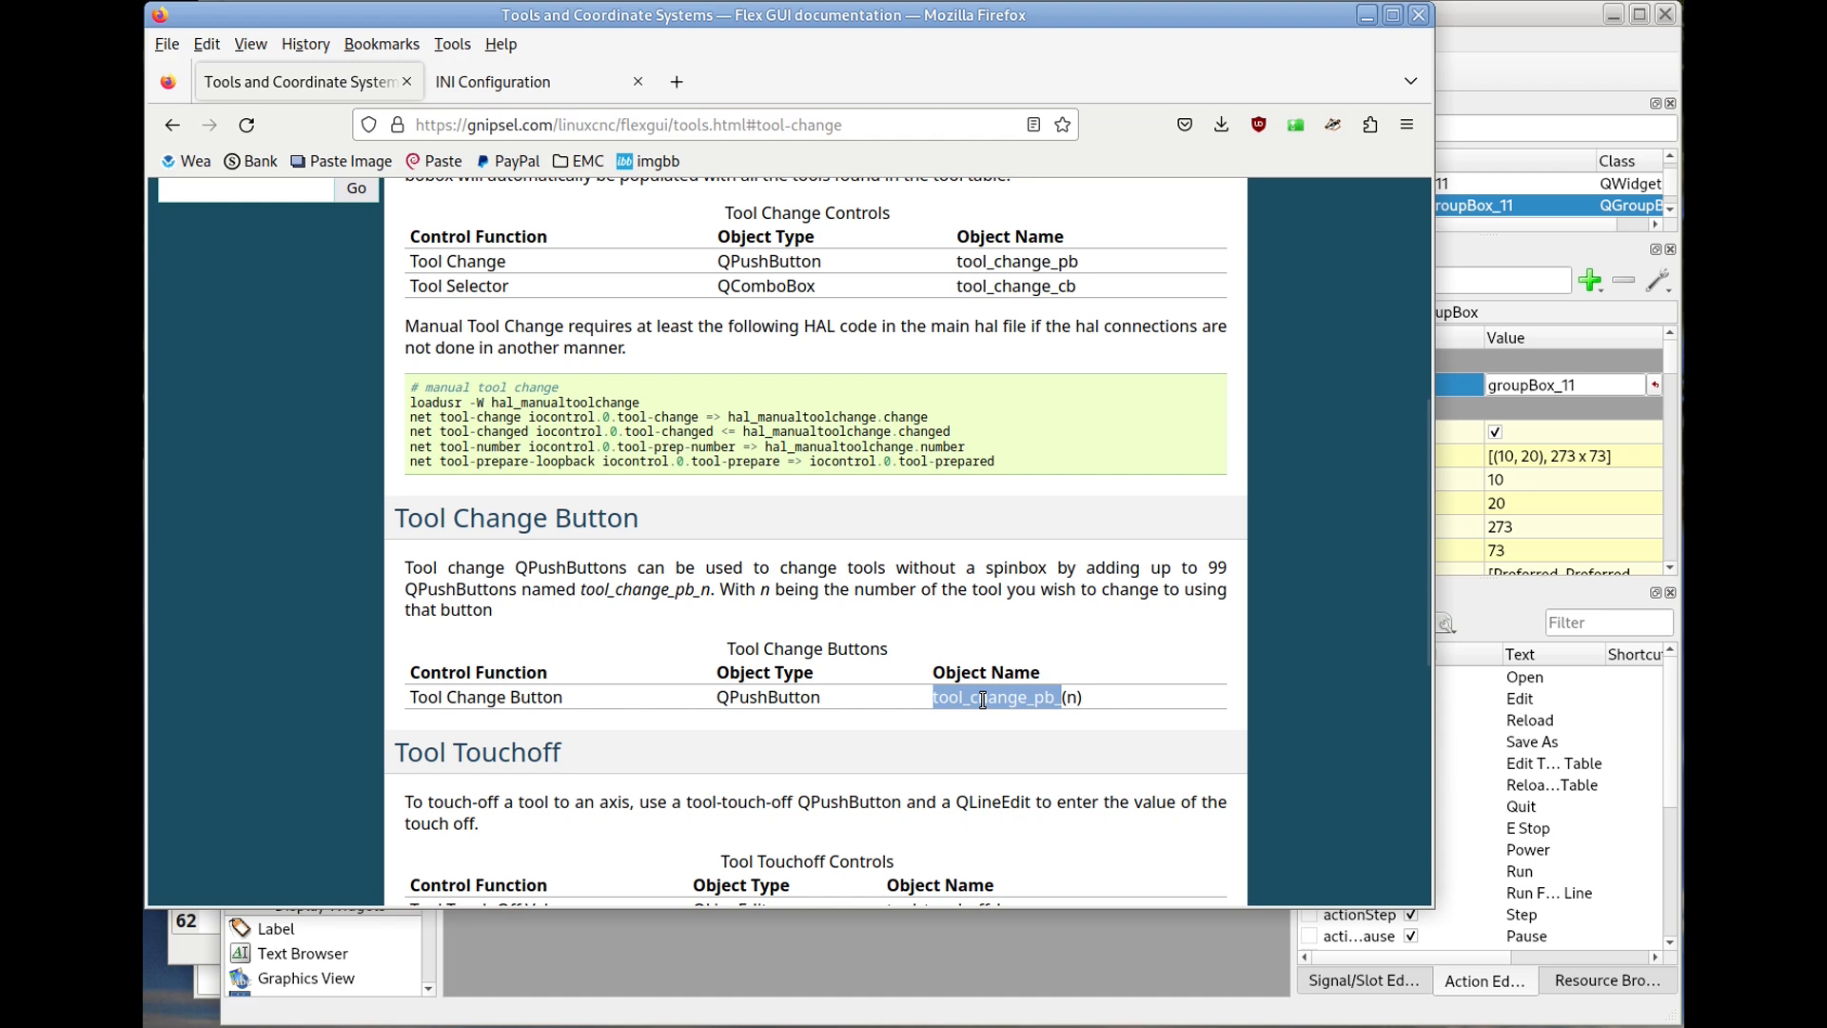
In Qt Designer, add a group box about 441 x 80 below the Tool Change box and title it Tool Change Buttons.
{"action": "left_click", "coordinate": [1538, 64]}
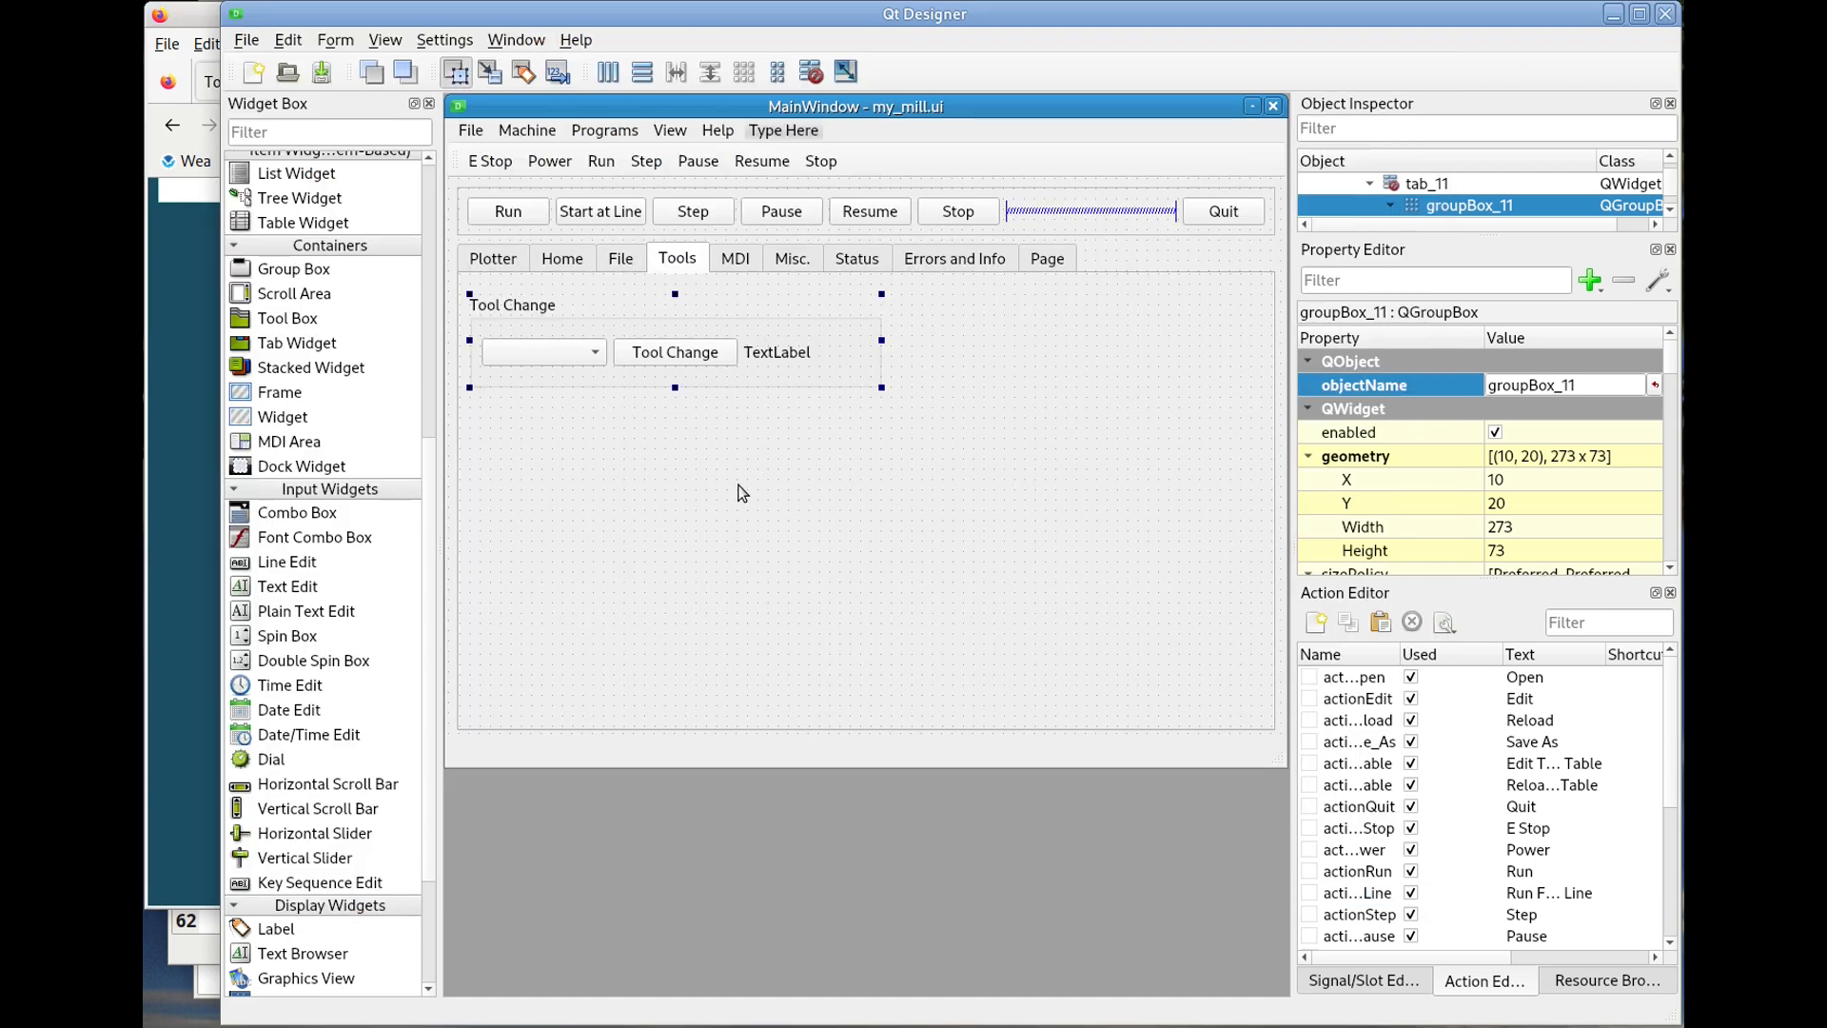
{"action": "scroll", "coordinate": [307, 378], "scroll_direction": "up", "scroll_amount": 5}
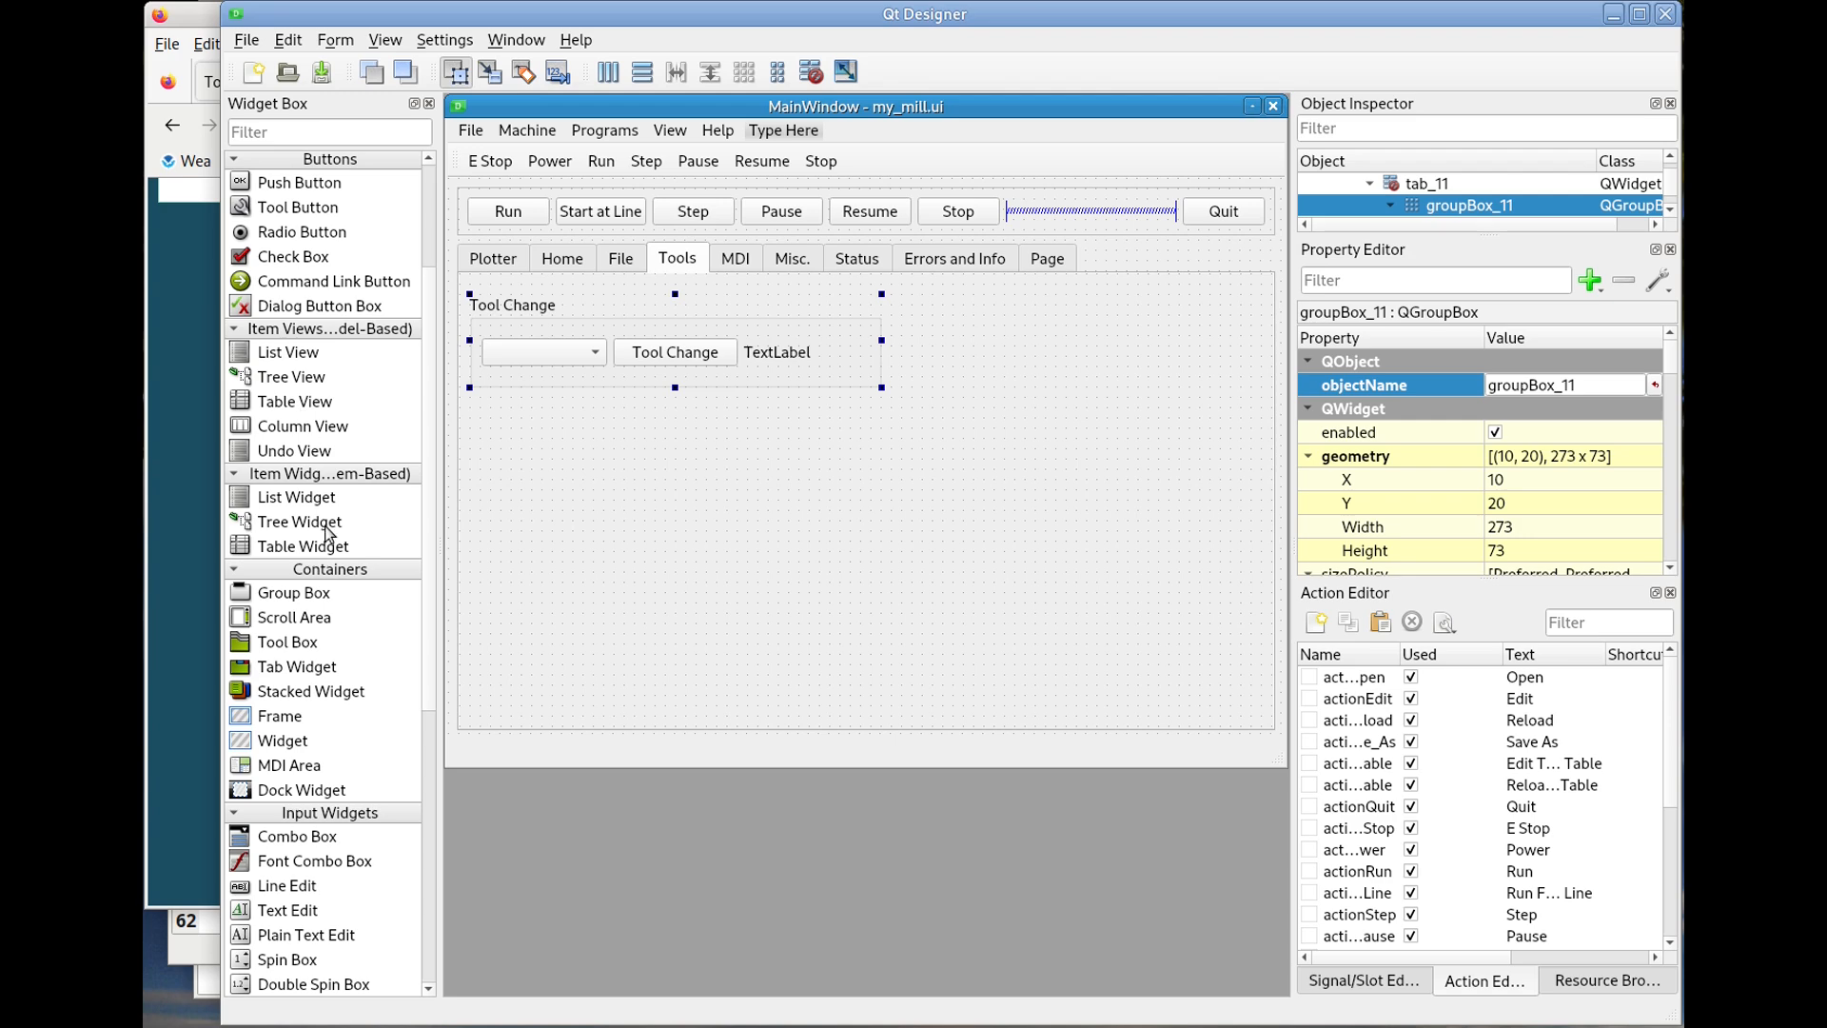
{"action": "mouse_move", "coordinate": [311, 596]}
{"action": "left_mouse_down"}
{"action": "mouse_move", "coordinate": [490, 437]}
{"action": "mouse_move", "coordinate": [482, 420]}
{"action": "left_mouse_up"}
{"action": "left_click_drag", "start_coordinate": [600, 455], "coordinate": [932, 475]}
{"action": "double_click", "coordinate": [519, 426]}
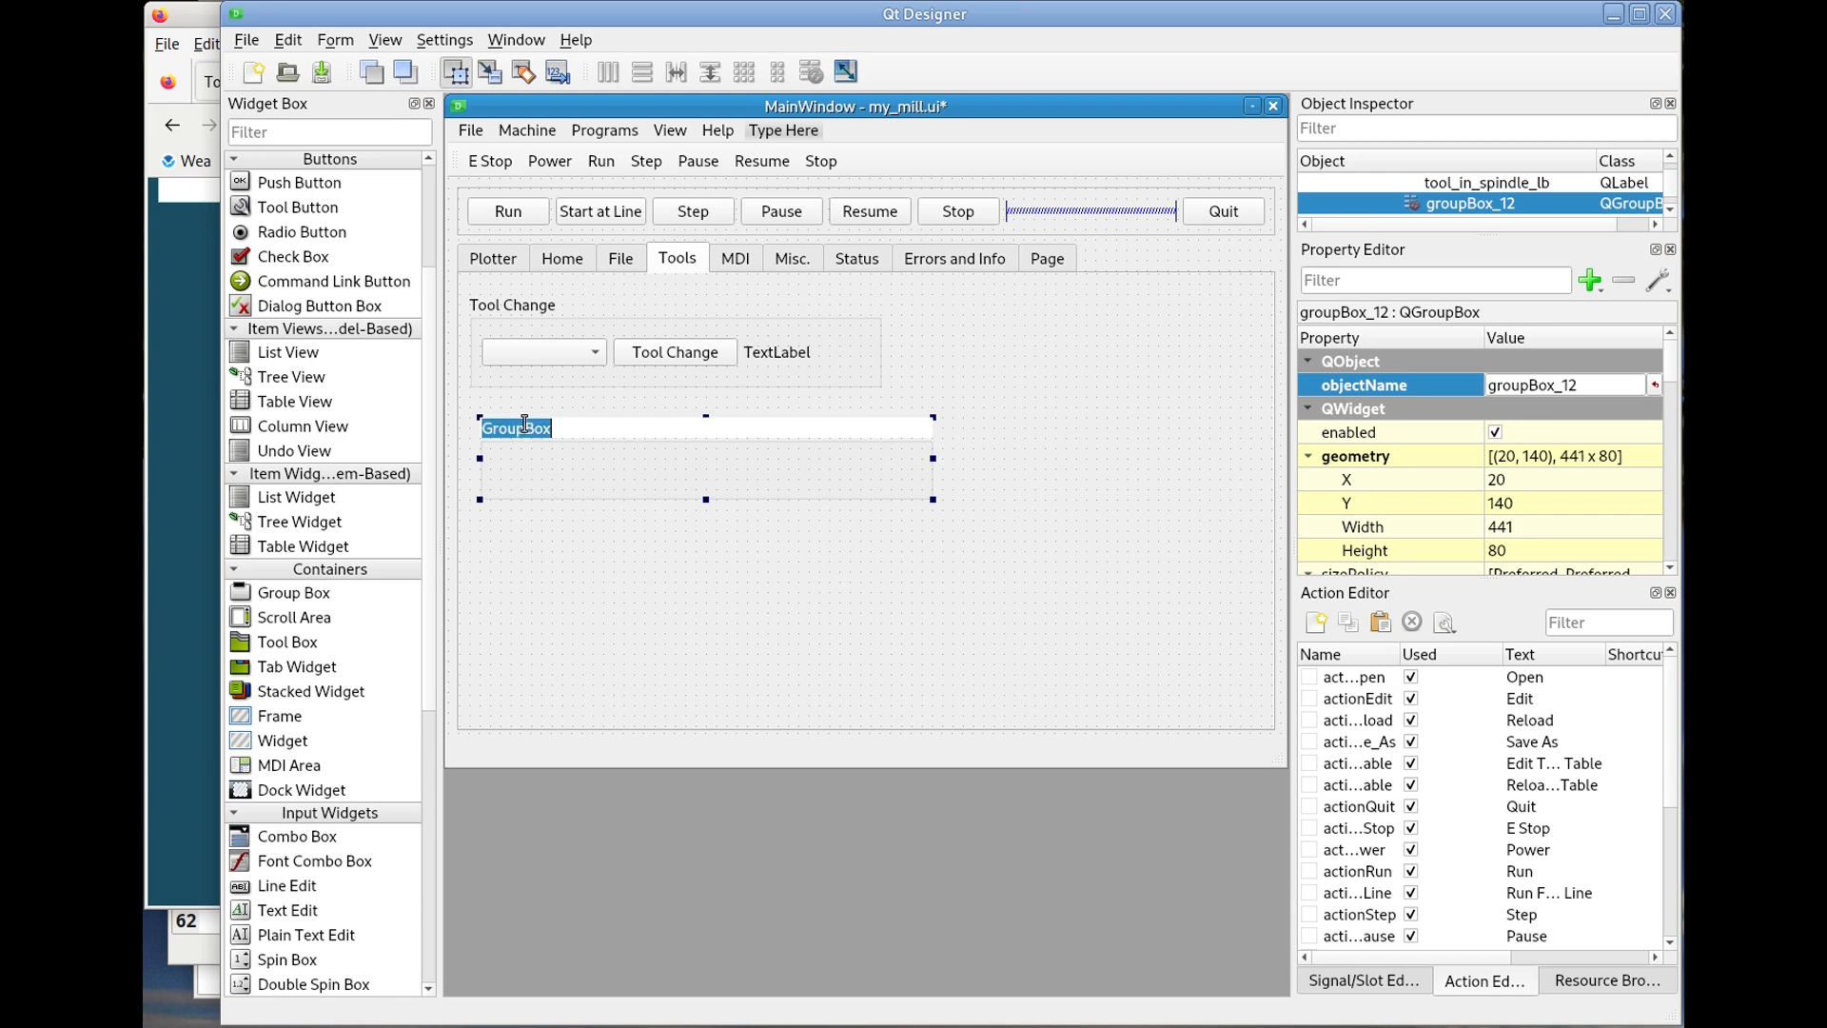
{"action": "type", "text": "Tool Change Buttons"}
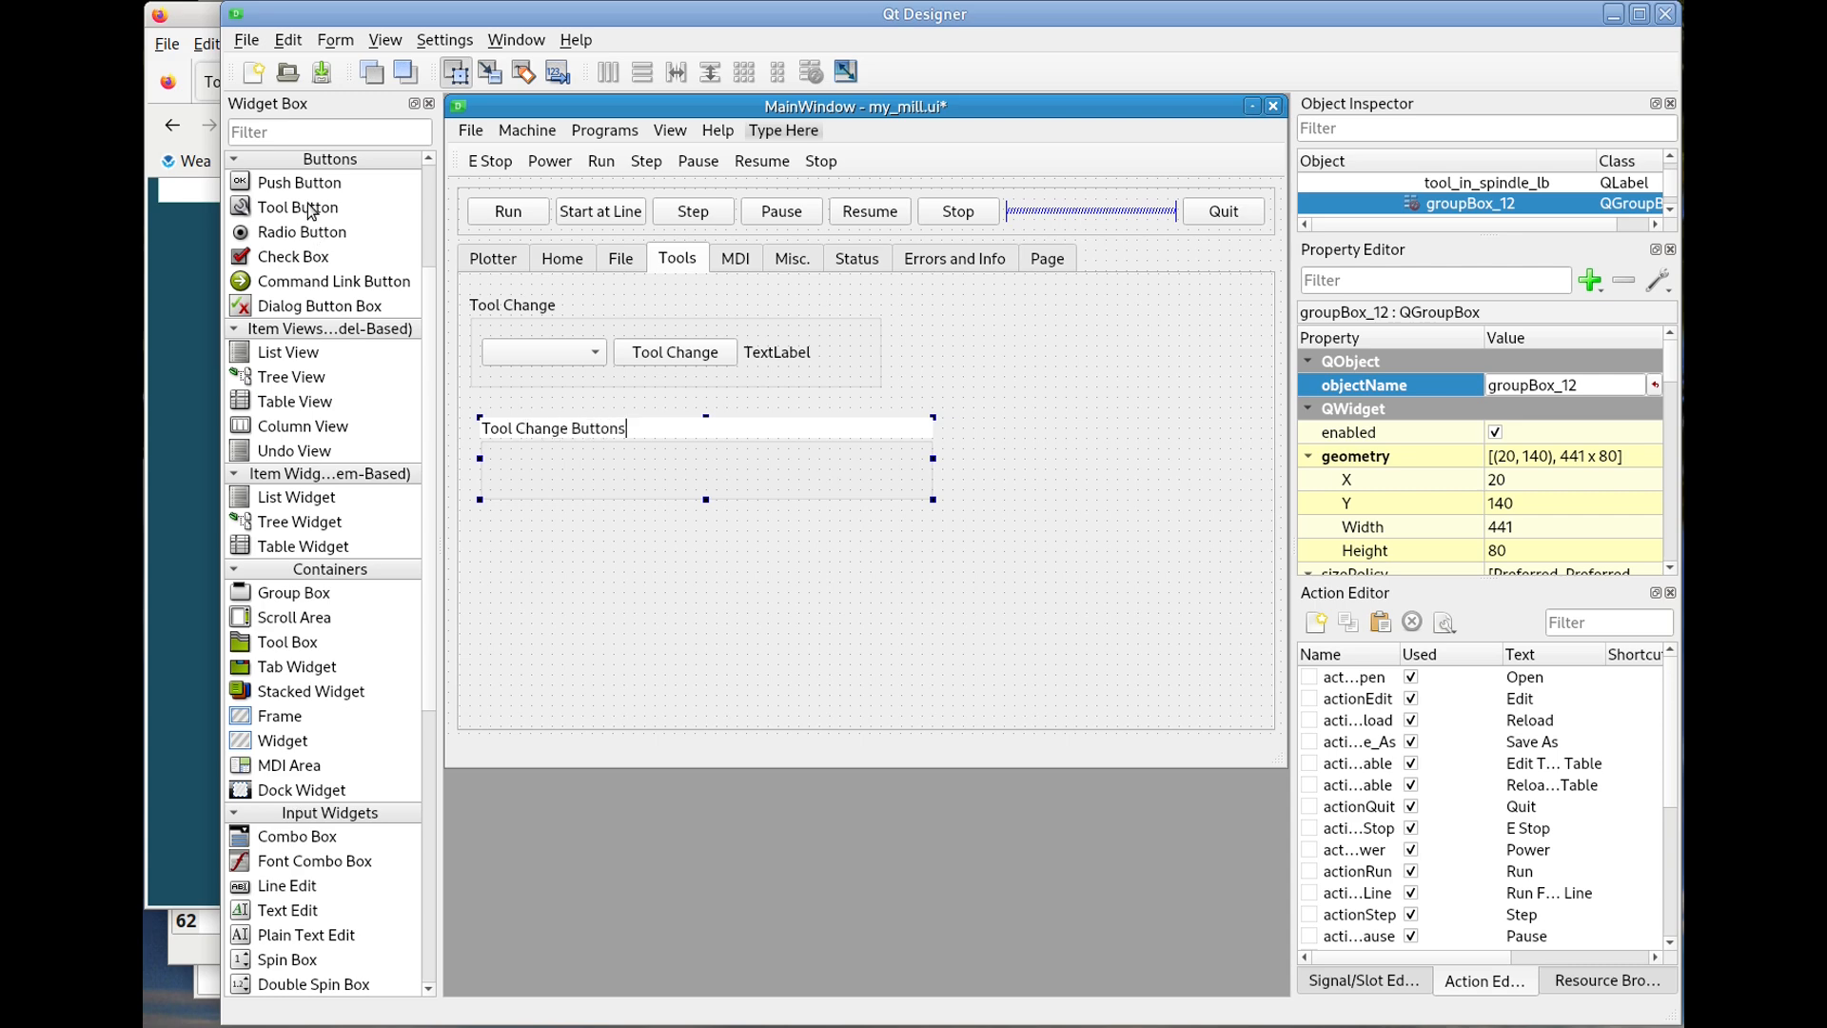
Add a push button labelled Tool inside the Tool Change Buttons group box and set its object name to tool_change_pb_0.
{"action": "left_click_drag", "start_coordinate": [314, 187], "coordinate": [512, 470]}
{"action": "double_click", "coordinate": [559, 476]}
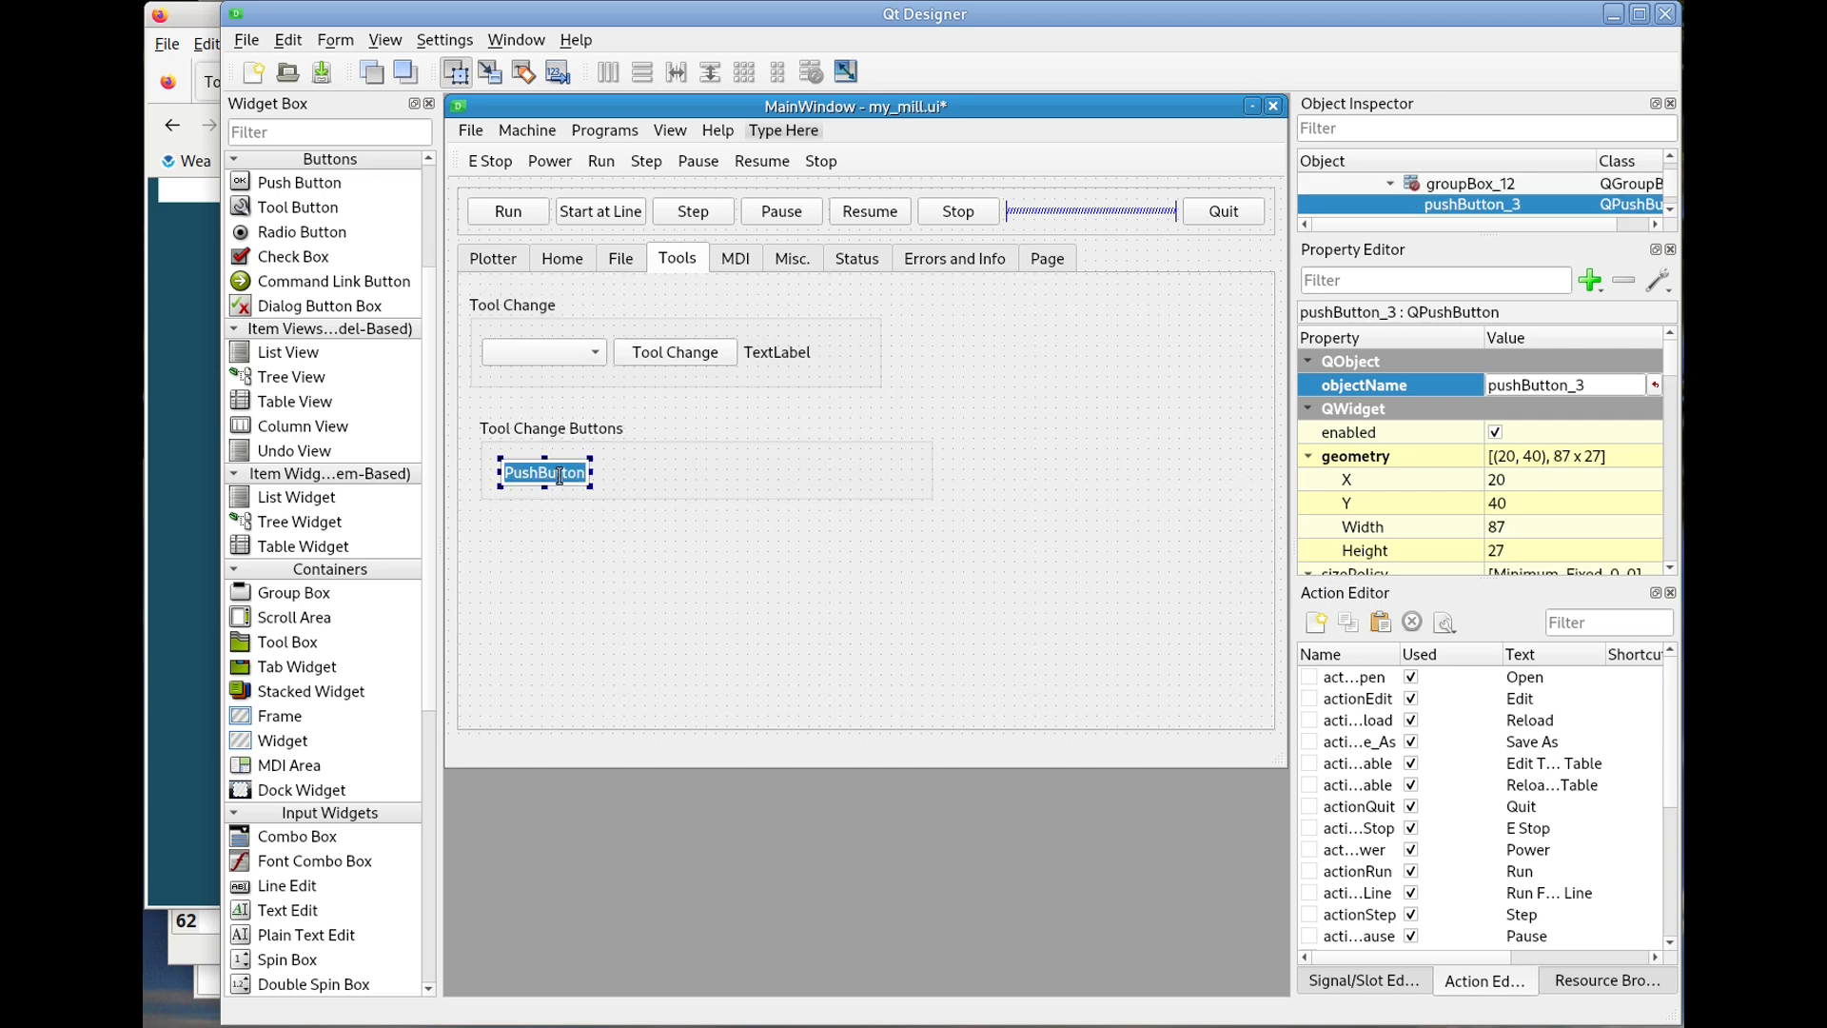
{"action": "type", "text": "Tool"}
{"action": "key", "text": "Return"}
{"action": "left_click", "coordinate": [1547, 388]}
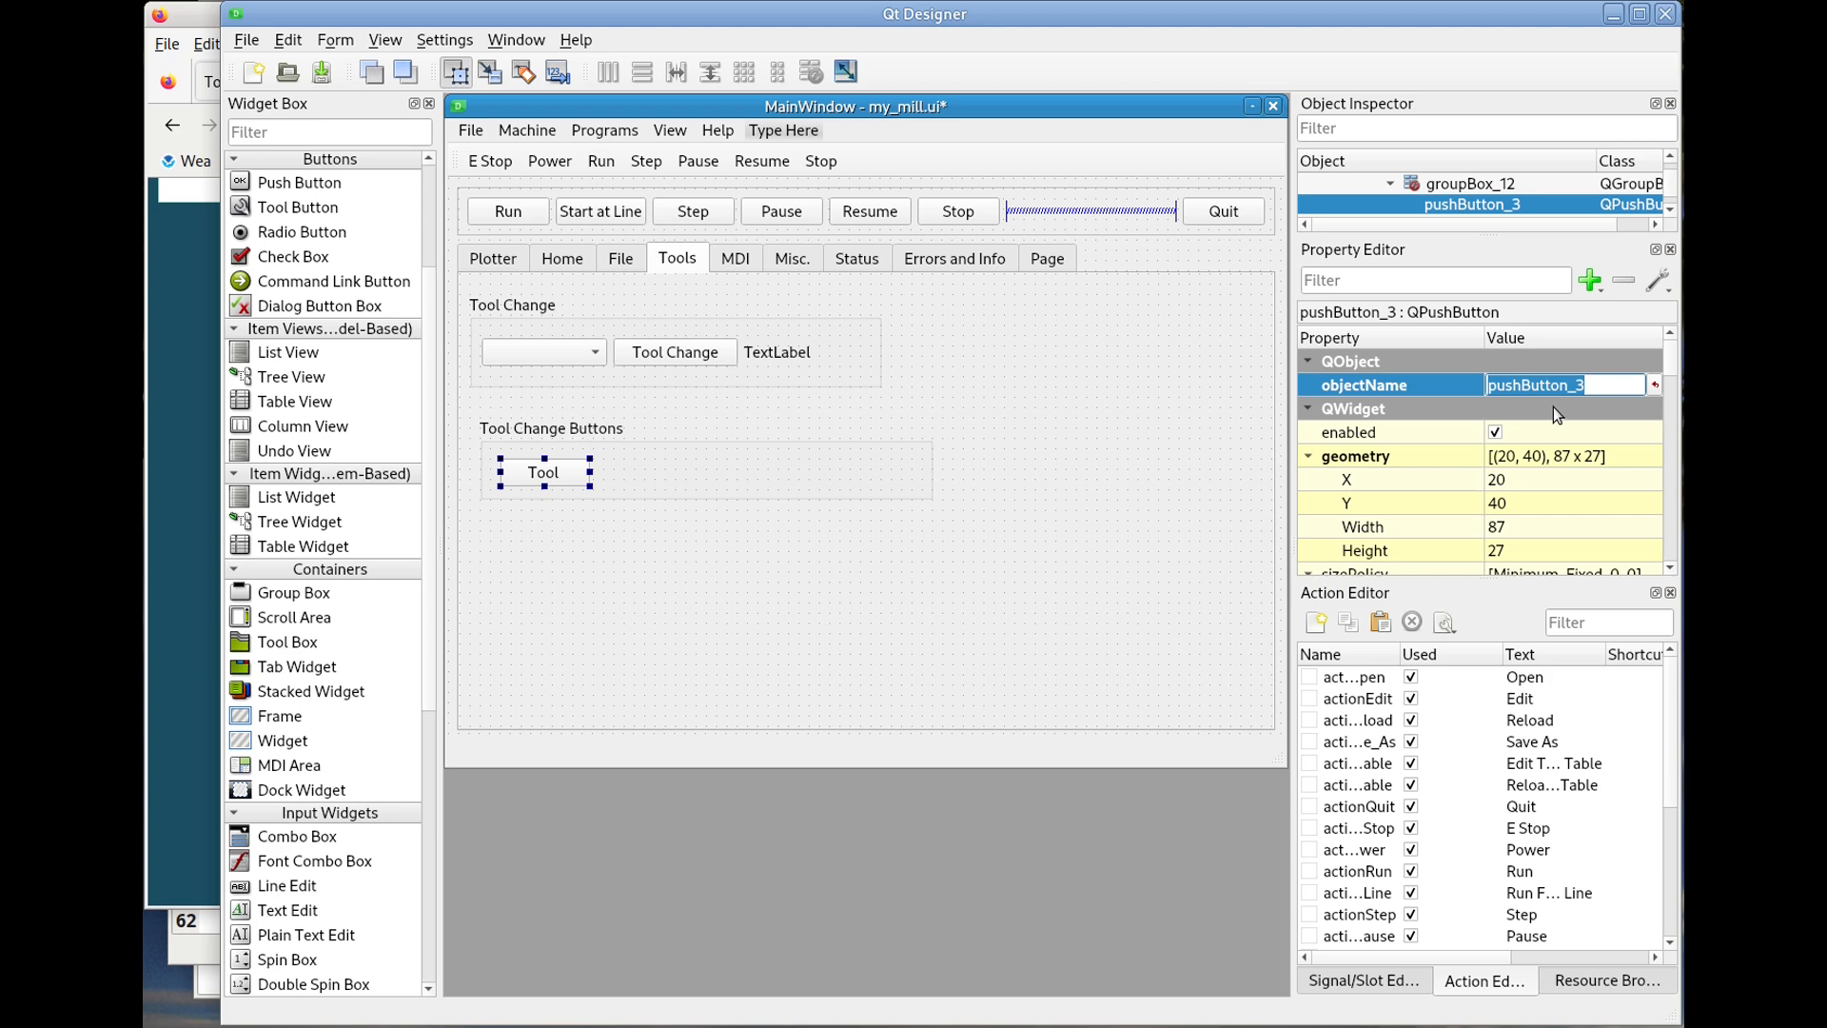
{"action": "key", "text": "ctrl+v"}
{"action": "type", "text": "0"}
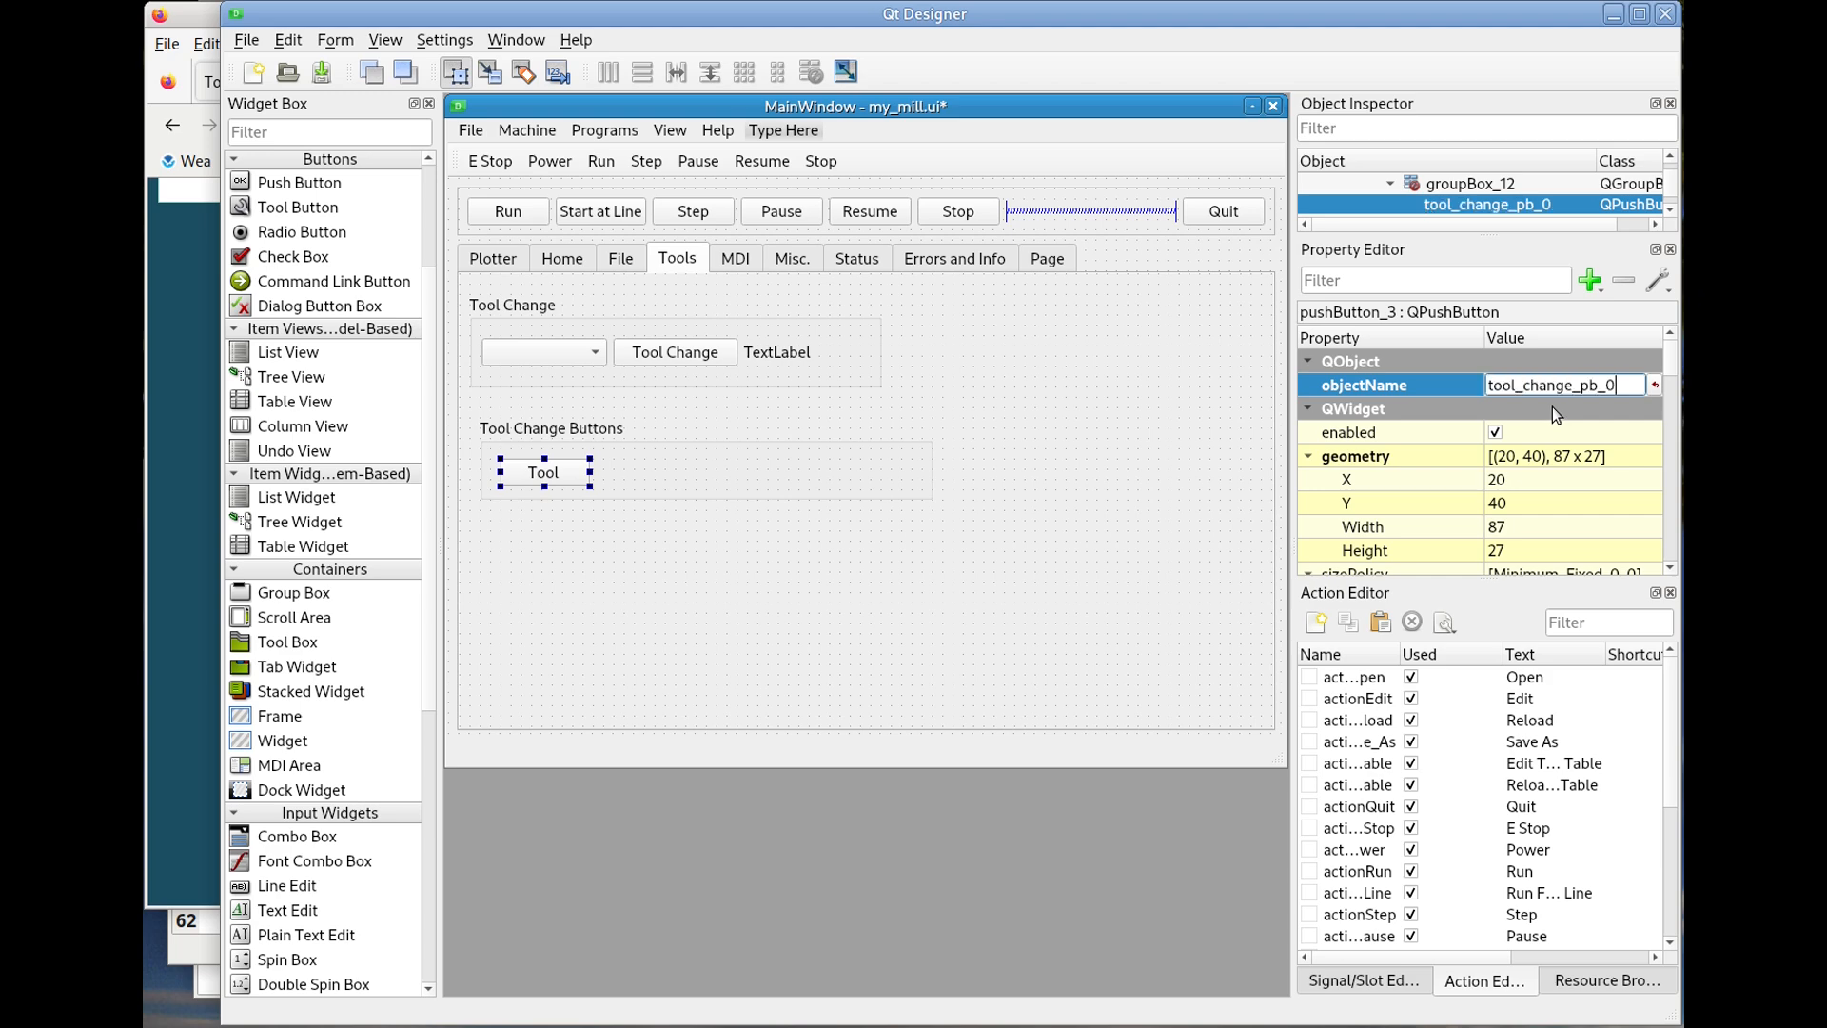
{"action": "left_click", "coordinate": [610, 484]}
Duplicate the Tool button three times in a row and label the four buttons Tool 0, Tool 1, Tool 2 and Tool 3.
{"action": "left_click", "coordinate": [574, 483]}
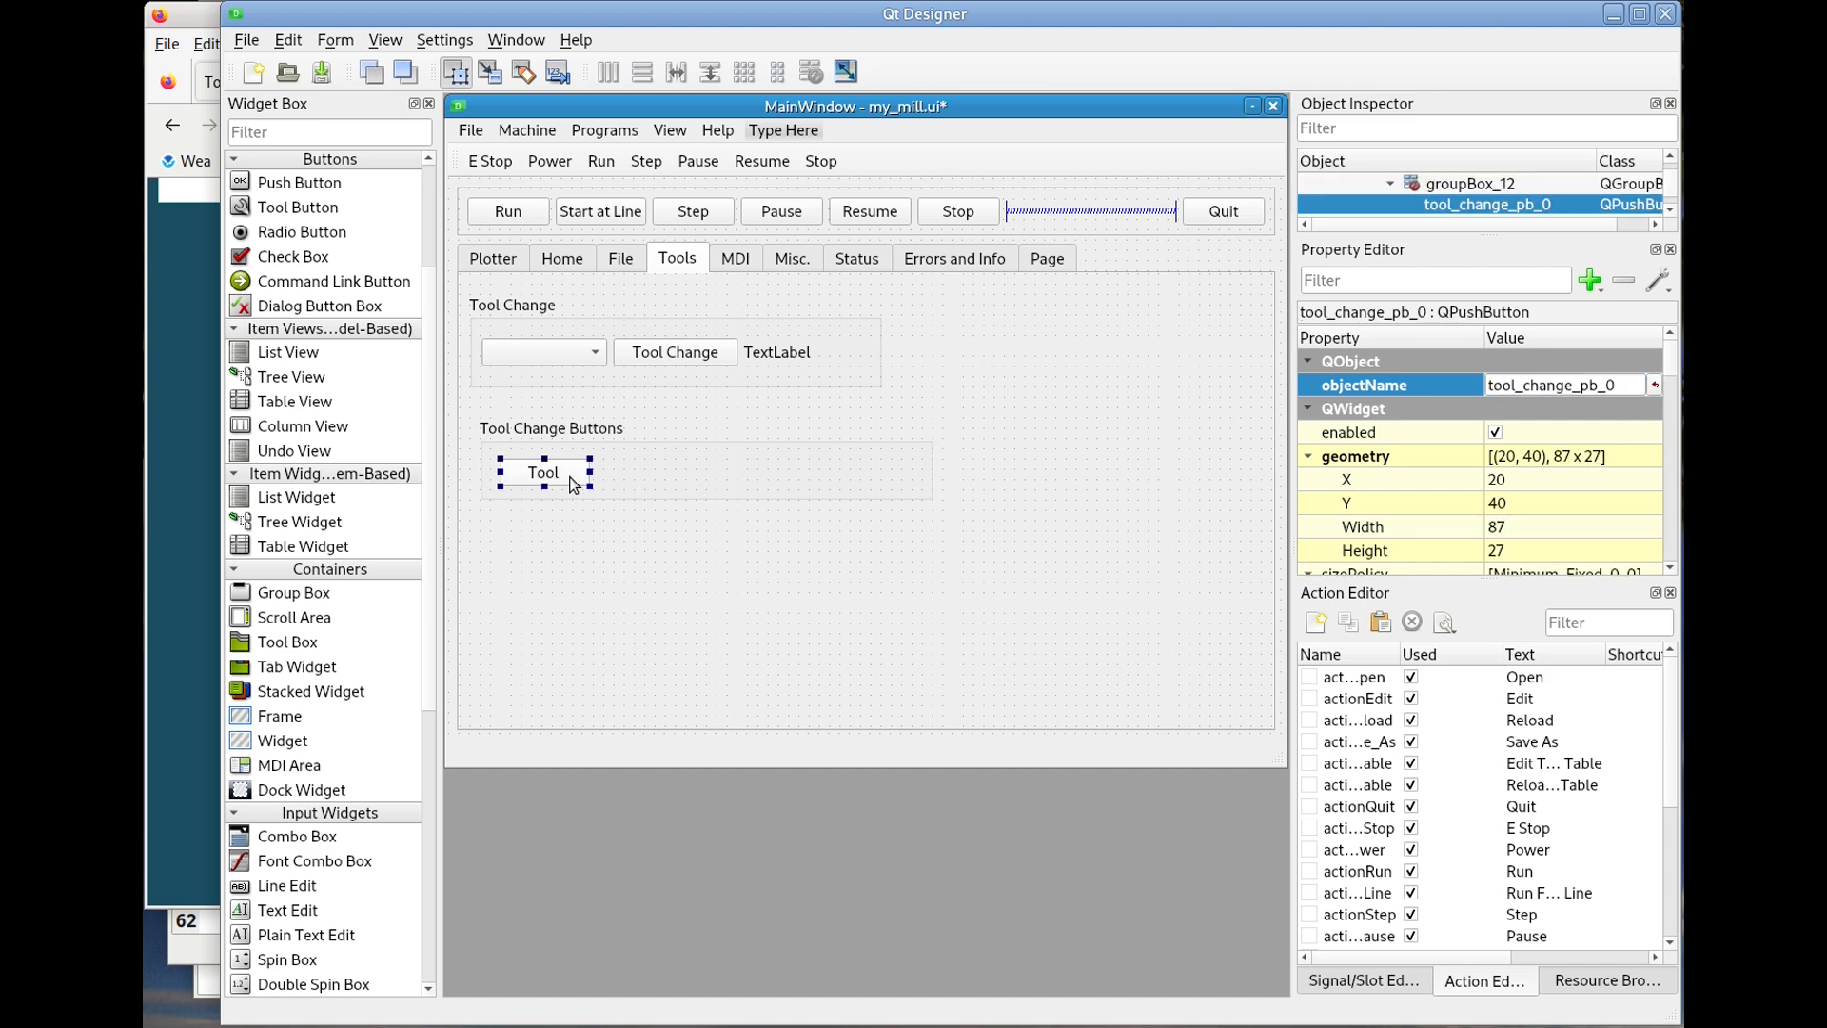
{"action": "left_click_drag", "start_coordinate": [574, 483], "coordinate": [872, 474]}
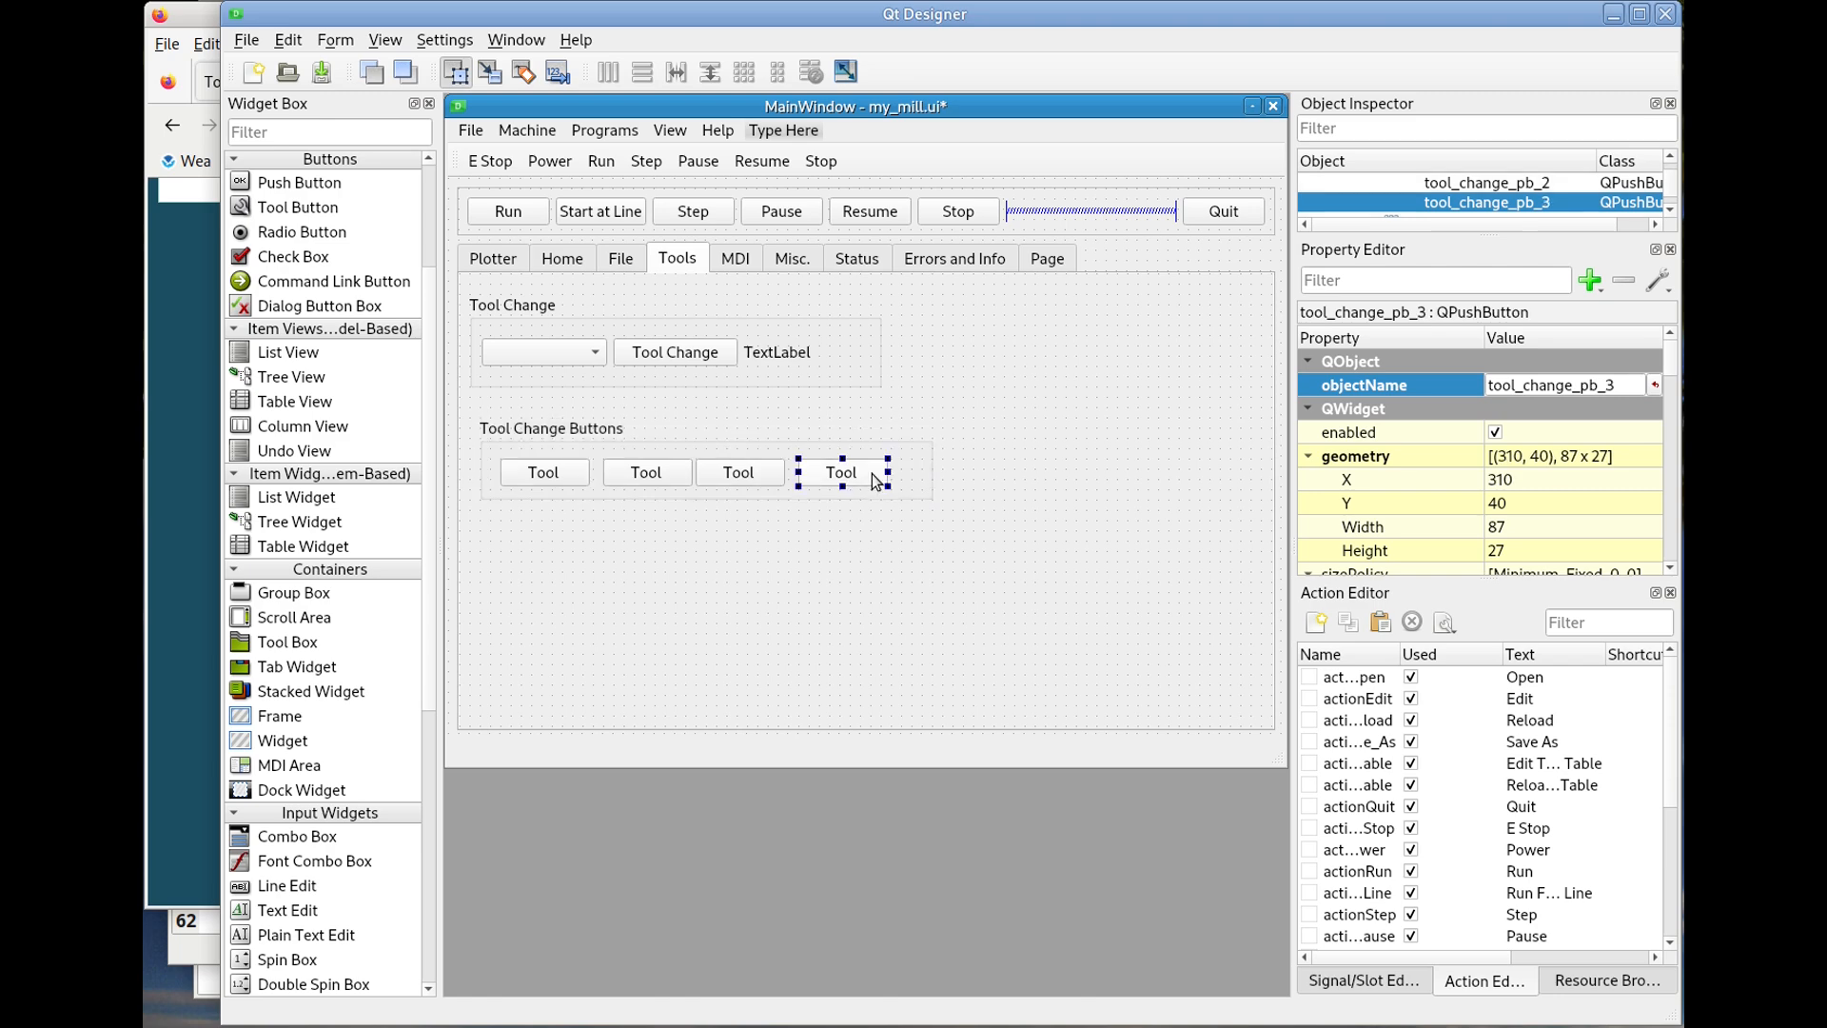
{"action": "double_click", "coordinate": [569, 476]}
{"action": "type", "text": "0"}
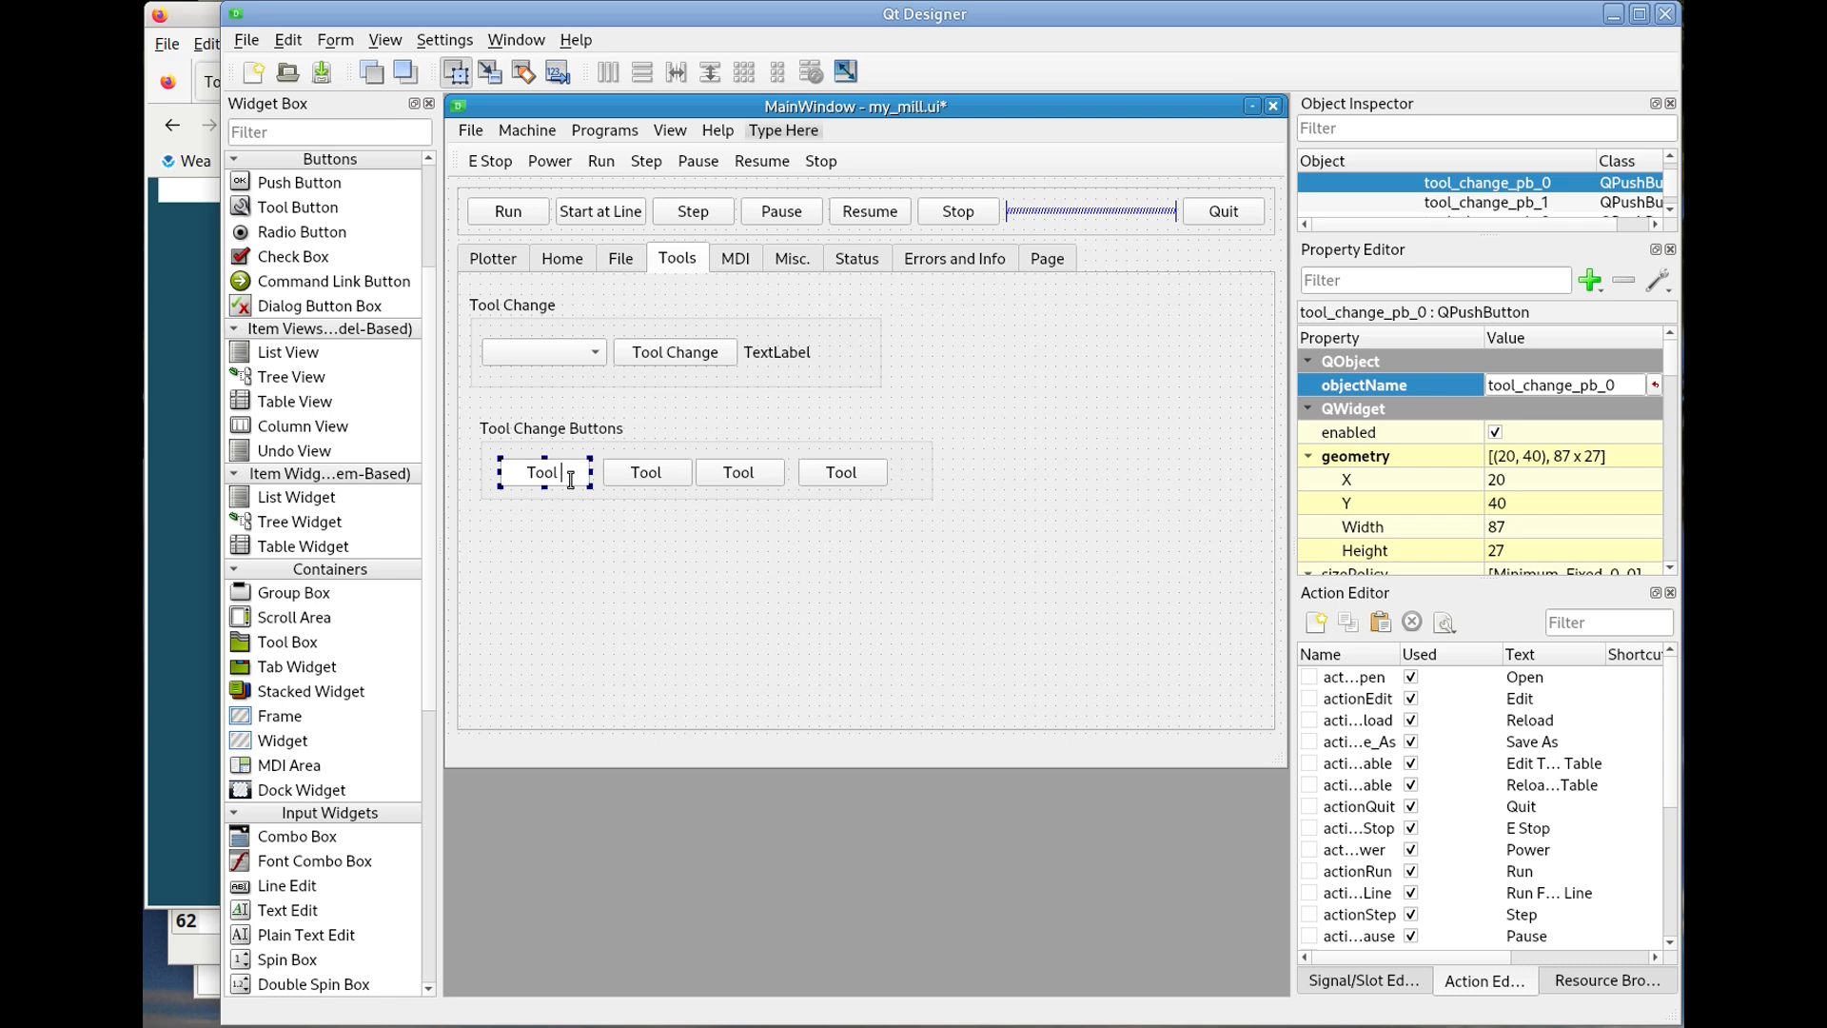
{"action": "double_click", "coordinate": [655, 476]}
{"action": "left_click", "coordinate": [686, 466]}
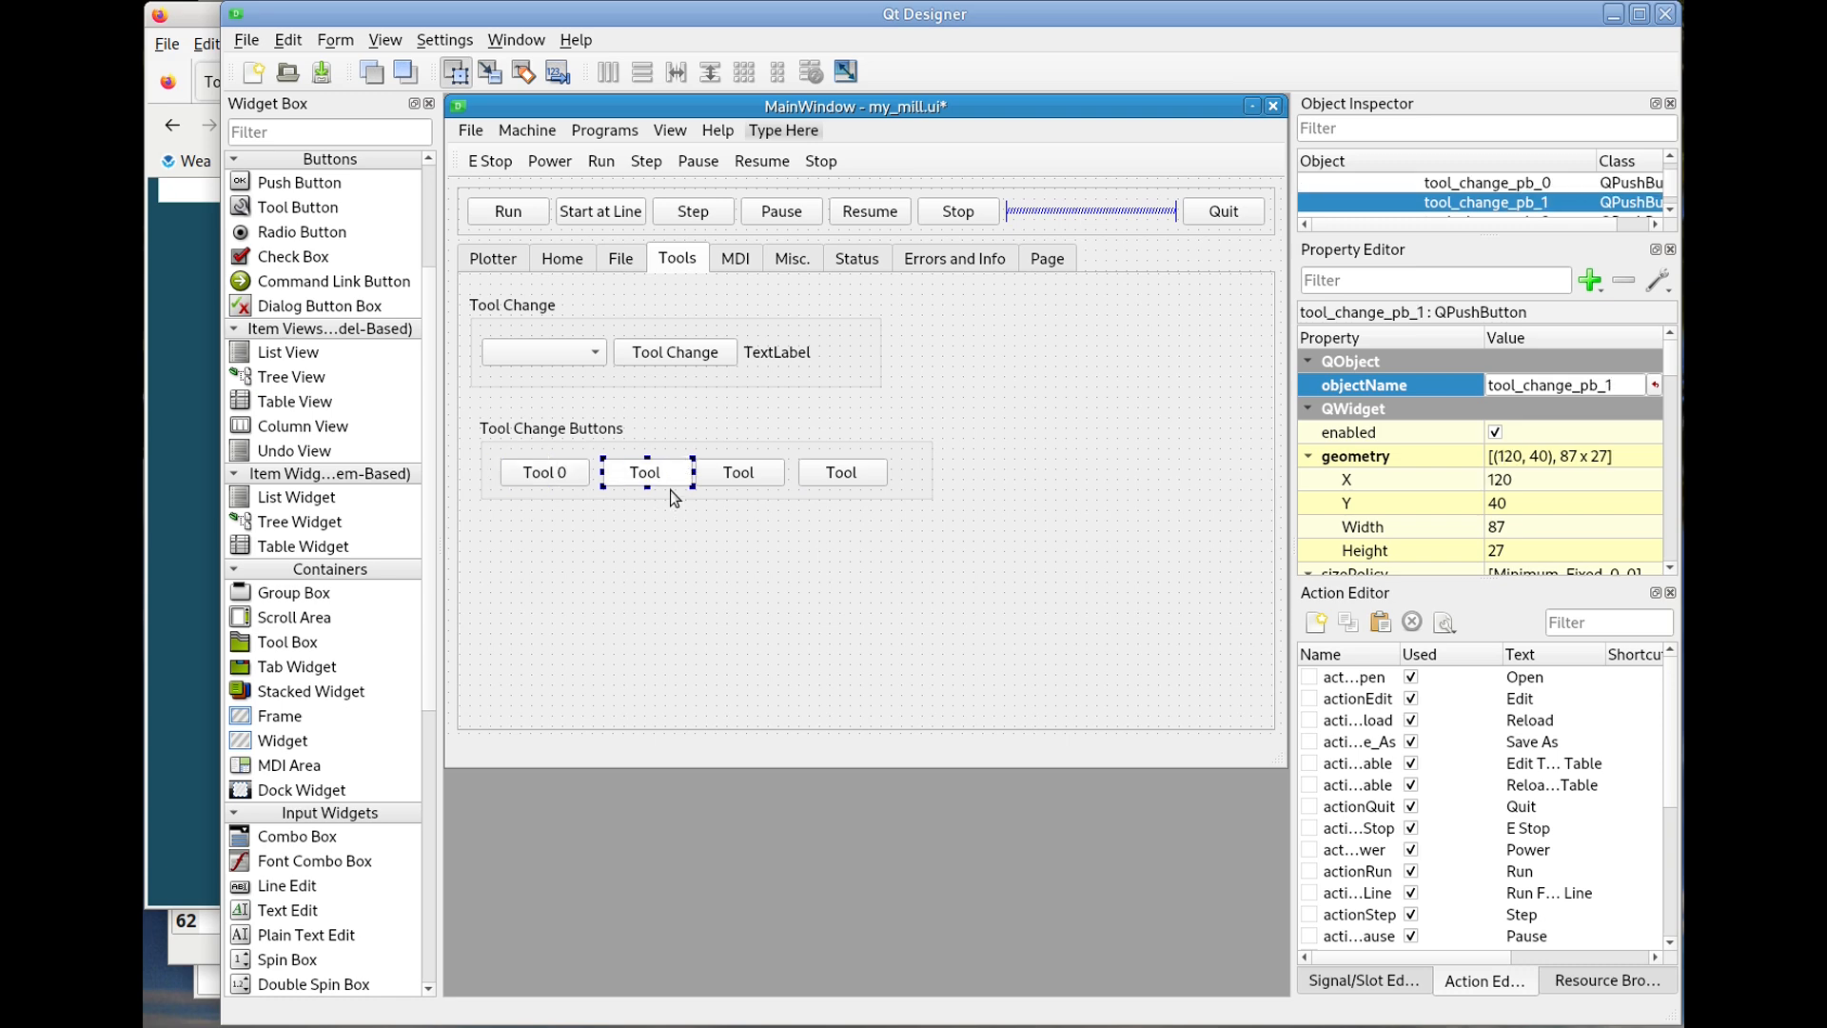
{"action": "double_click", "coordinate": [773, 472]}
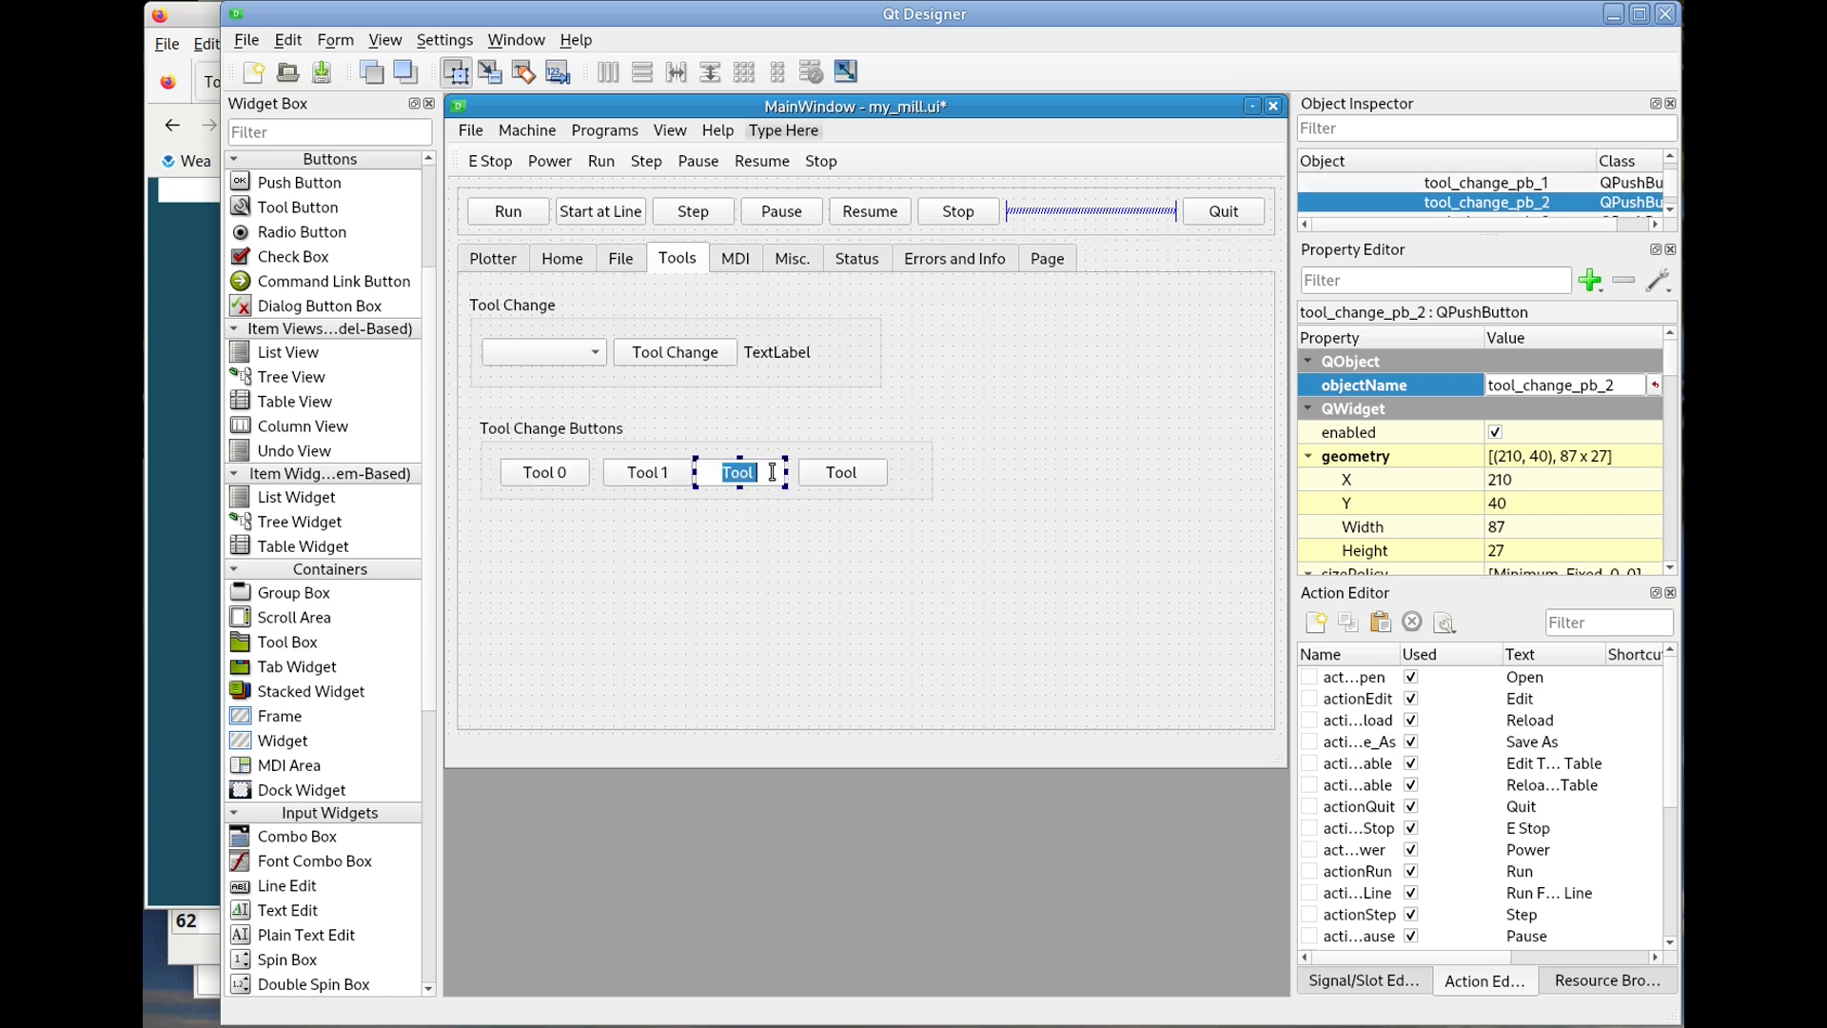
{"action": "left_click", "coordinate": [772, 471]}
{"action": "type", "text": "2"}
{"action": "double_click", "coordinate": [875, 472]}
{"action": "left_click", "coordinate": [875, 472]}
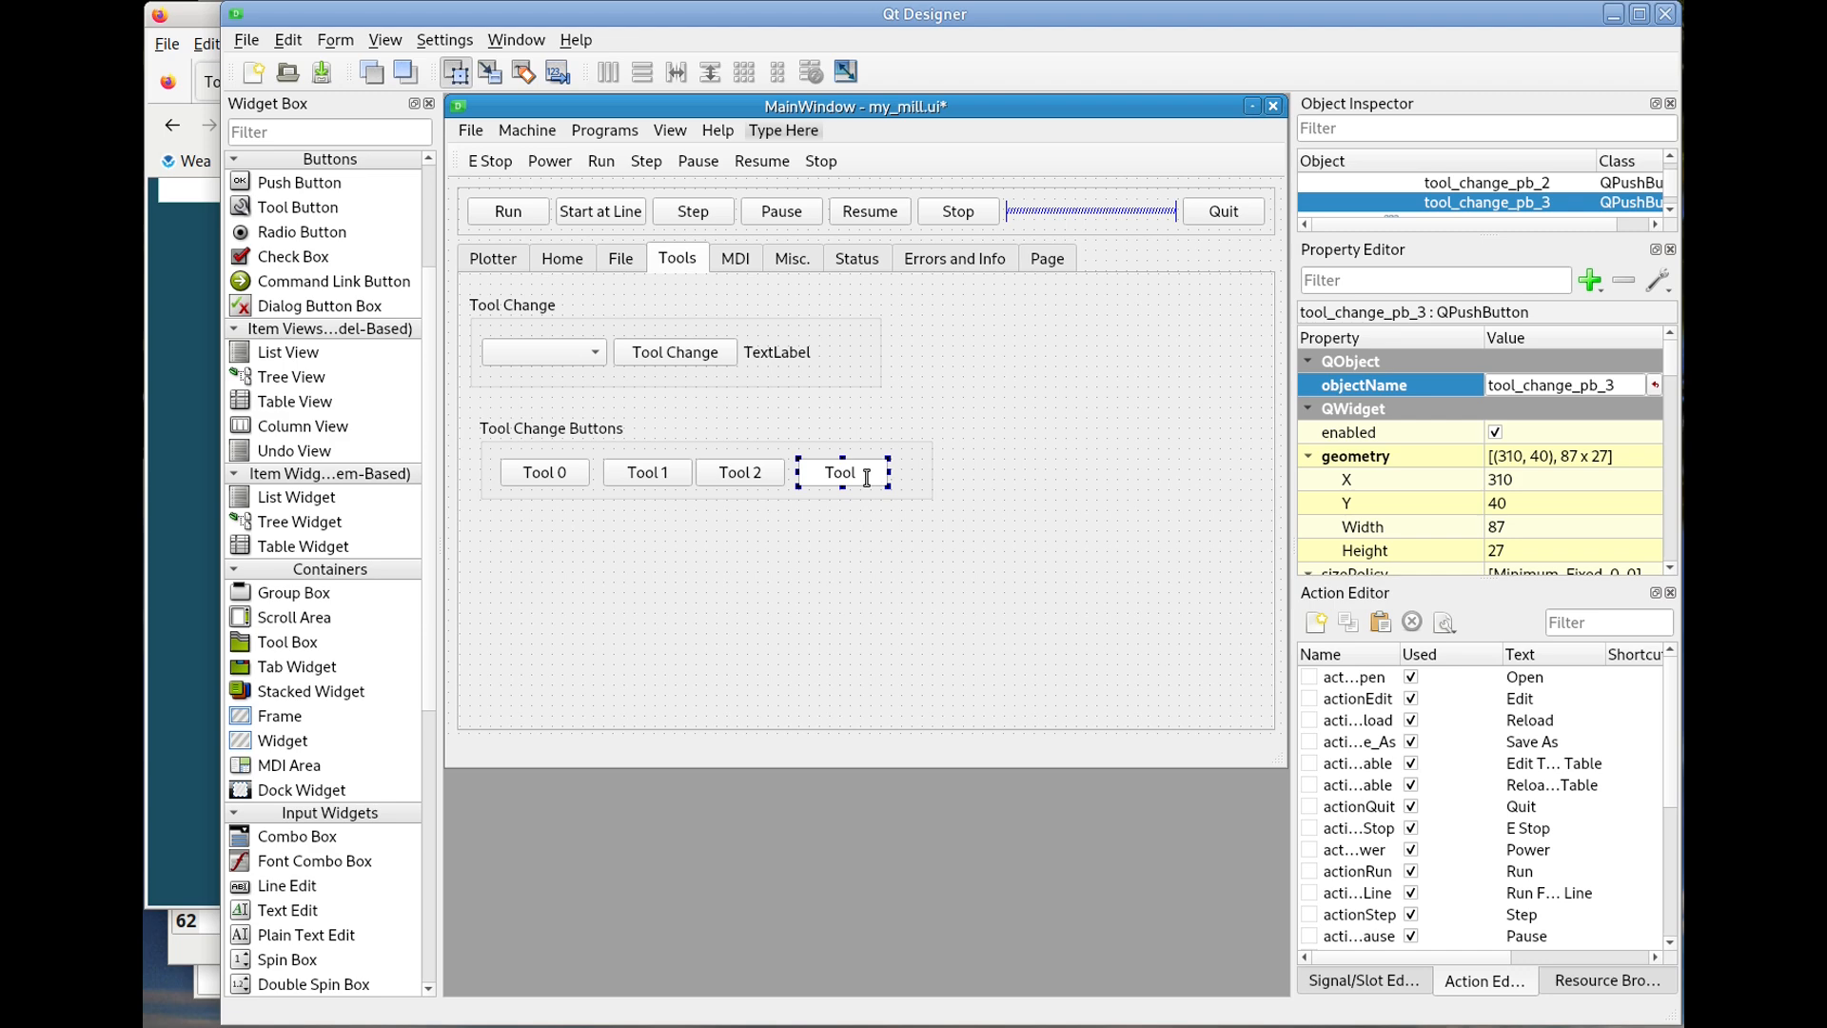
{"action": "key", "text": "Return"}
Move the Tool Change Buttons group box to X 10, Y 120, lay out its buttons in a compact row and save the form.
{"action": "left_click_drag", "start_coordinate": [503, 426], "coordinate": [496, 403]}
{"action": "right_click", "coordinate": [497, 406]}
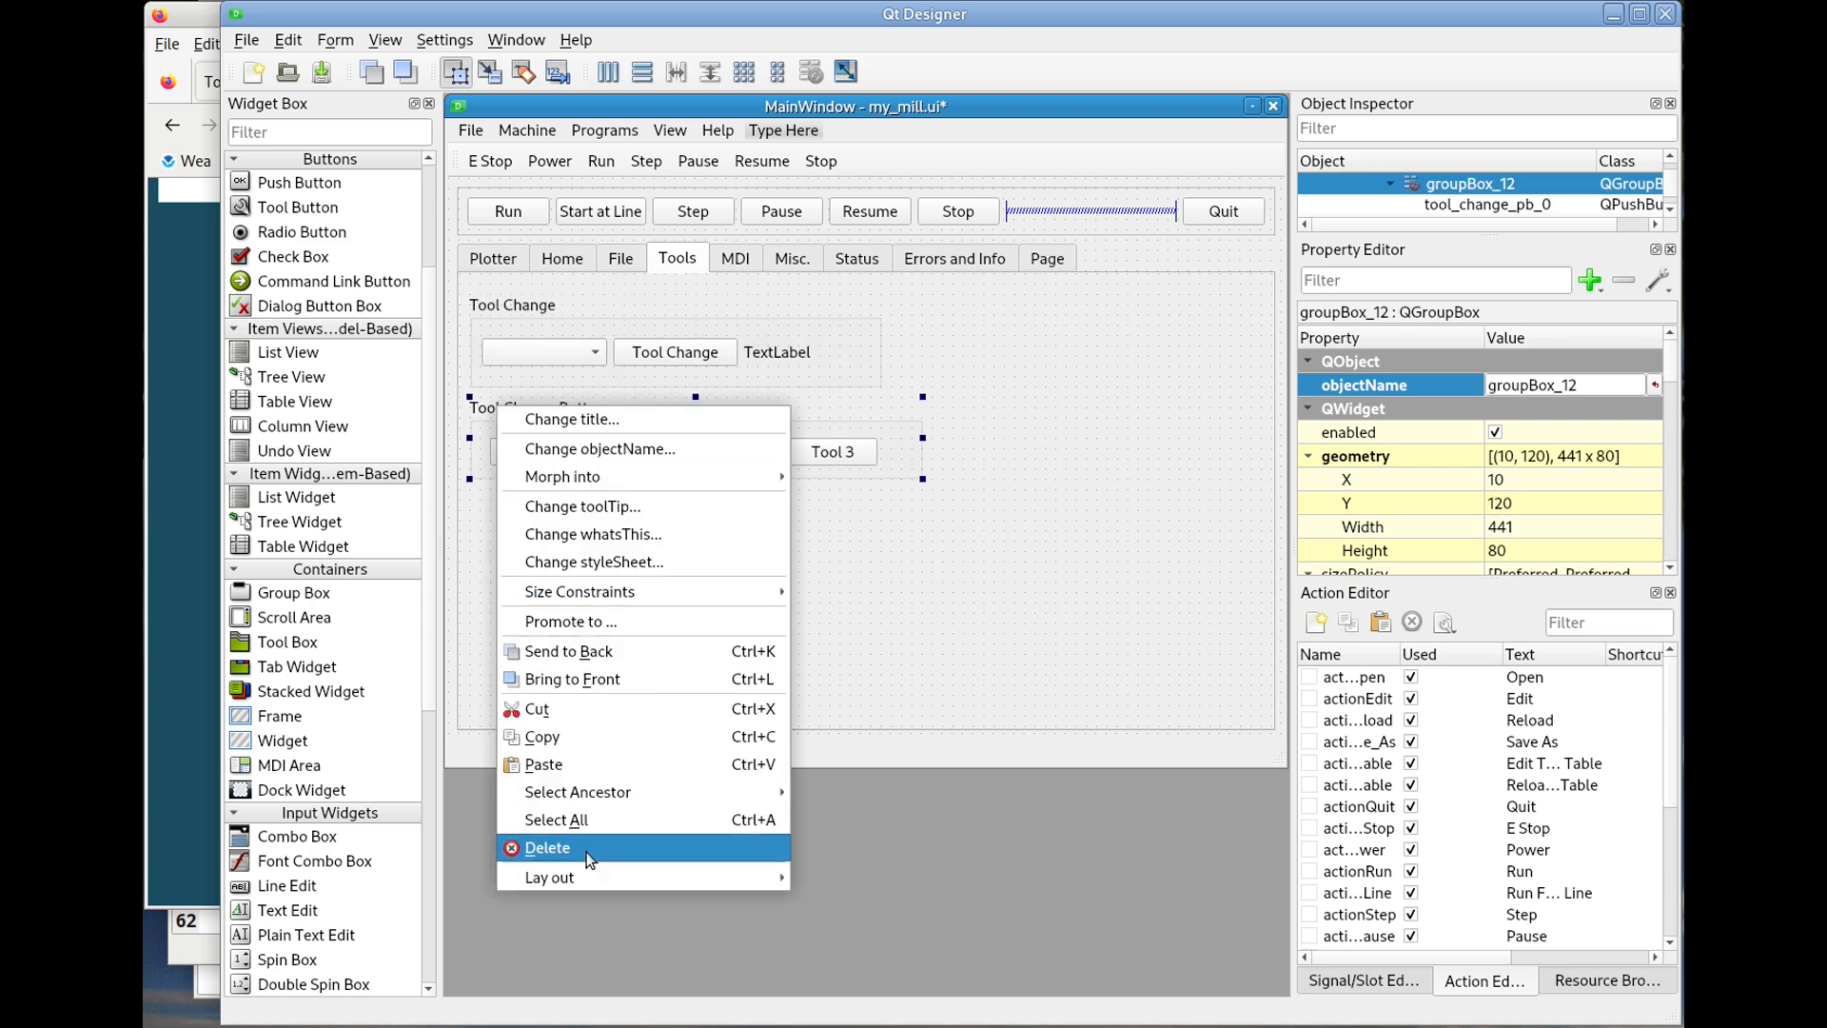
{"action": "mouse_move", "coordinate": [620, 873]}
{"action": "left_click", "coordinate": [889, 999]}
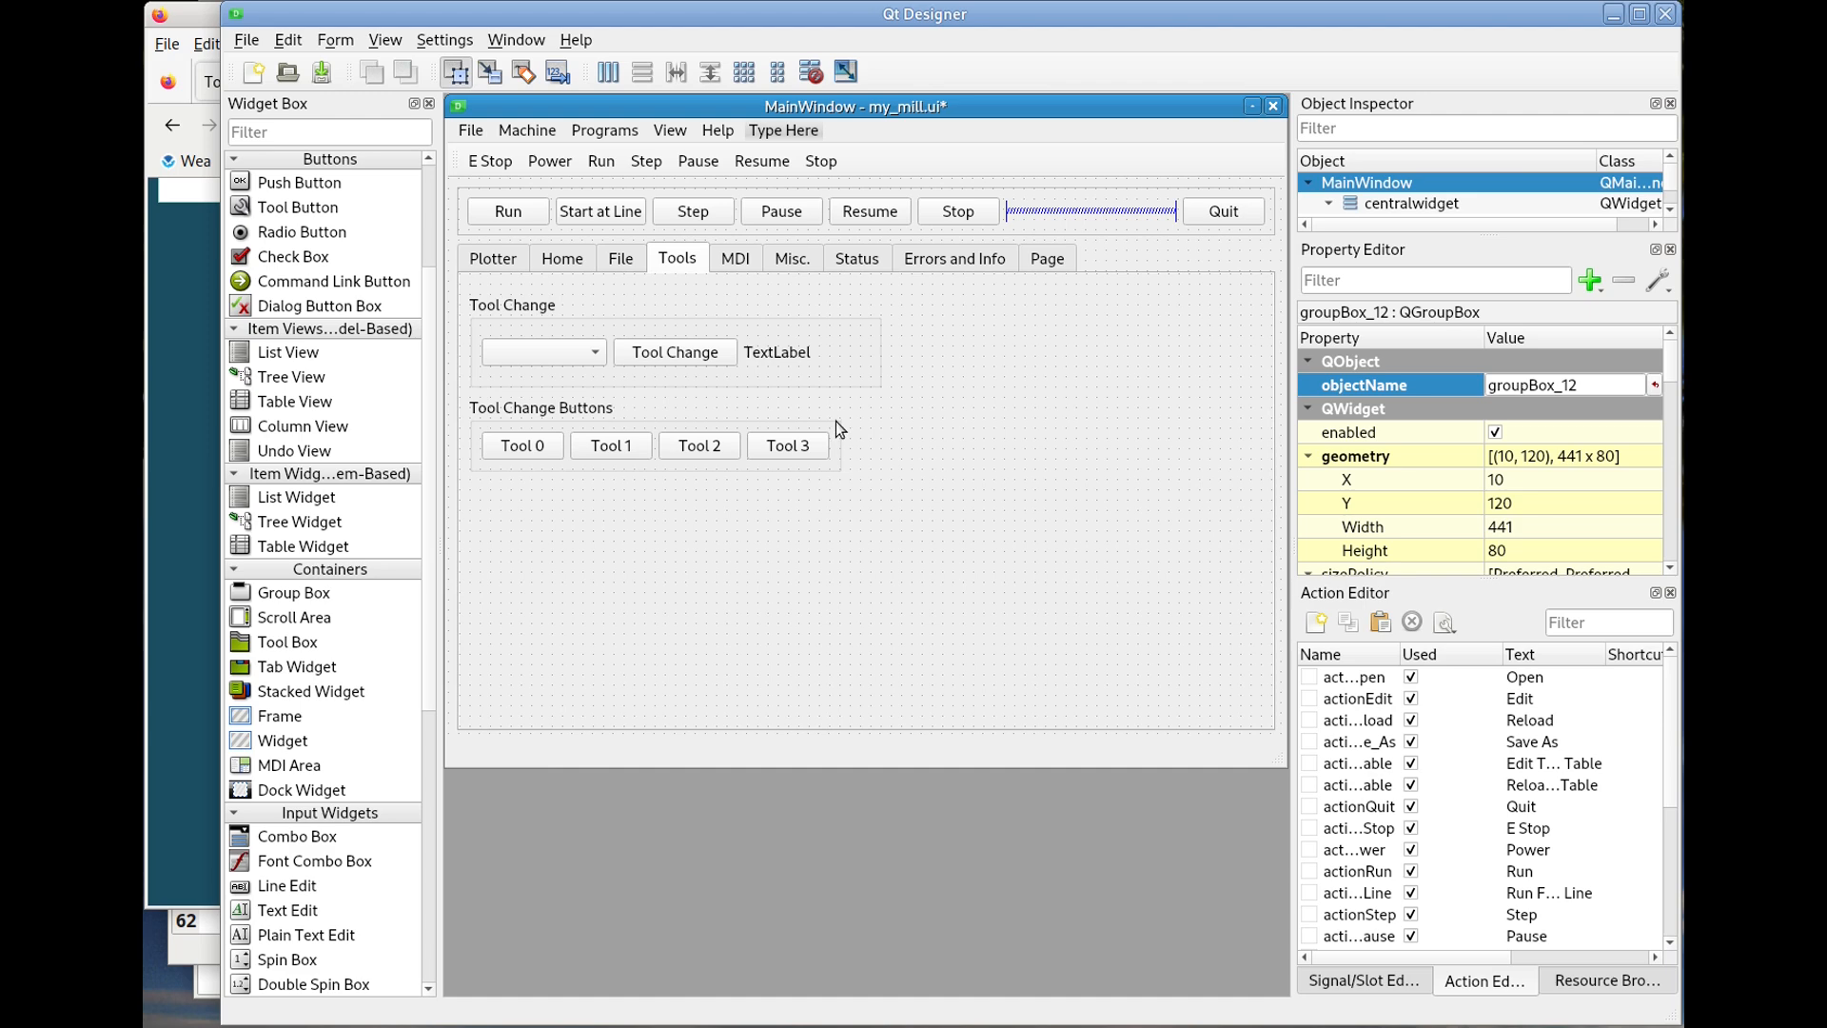
{"action": "left_click", "coordinate": [321, 71]}
Relaunch the My Mill Flex GUI, close the E Stop, power on, home all axes and show the Tools page.
{"action": "left_click", "coordinate": [1399, 2]}
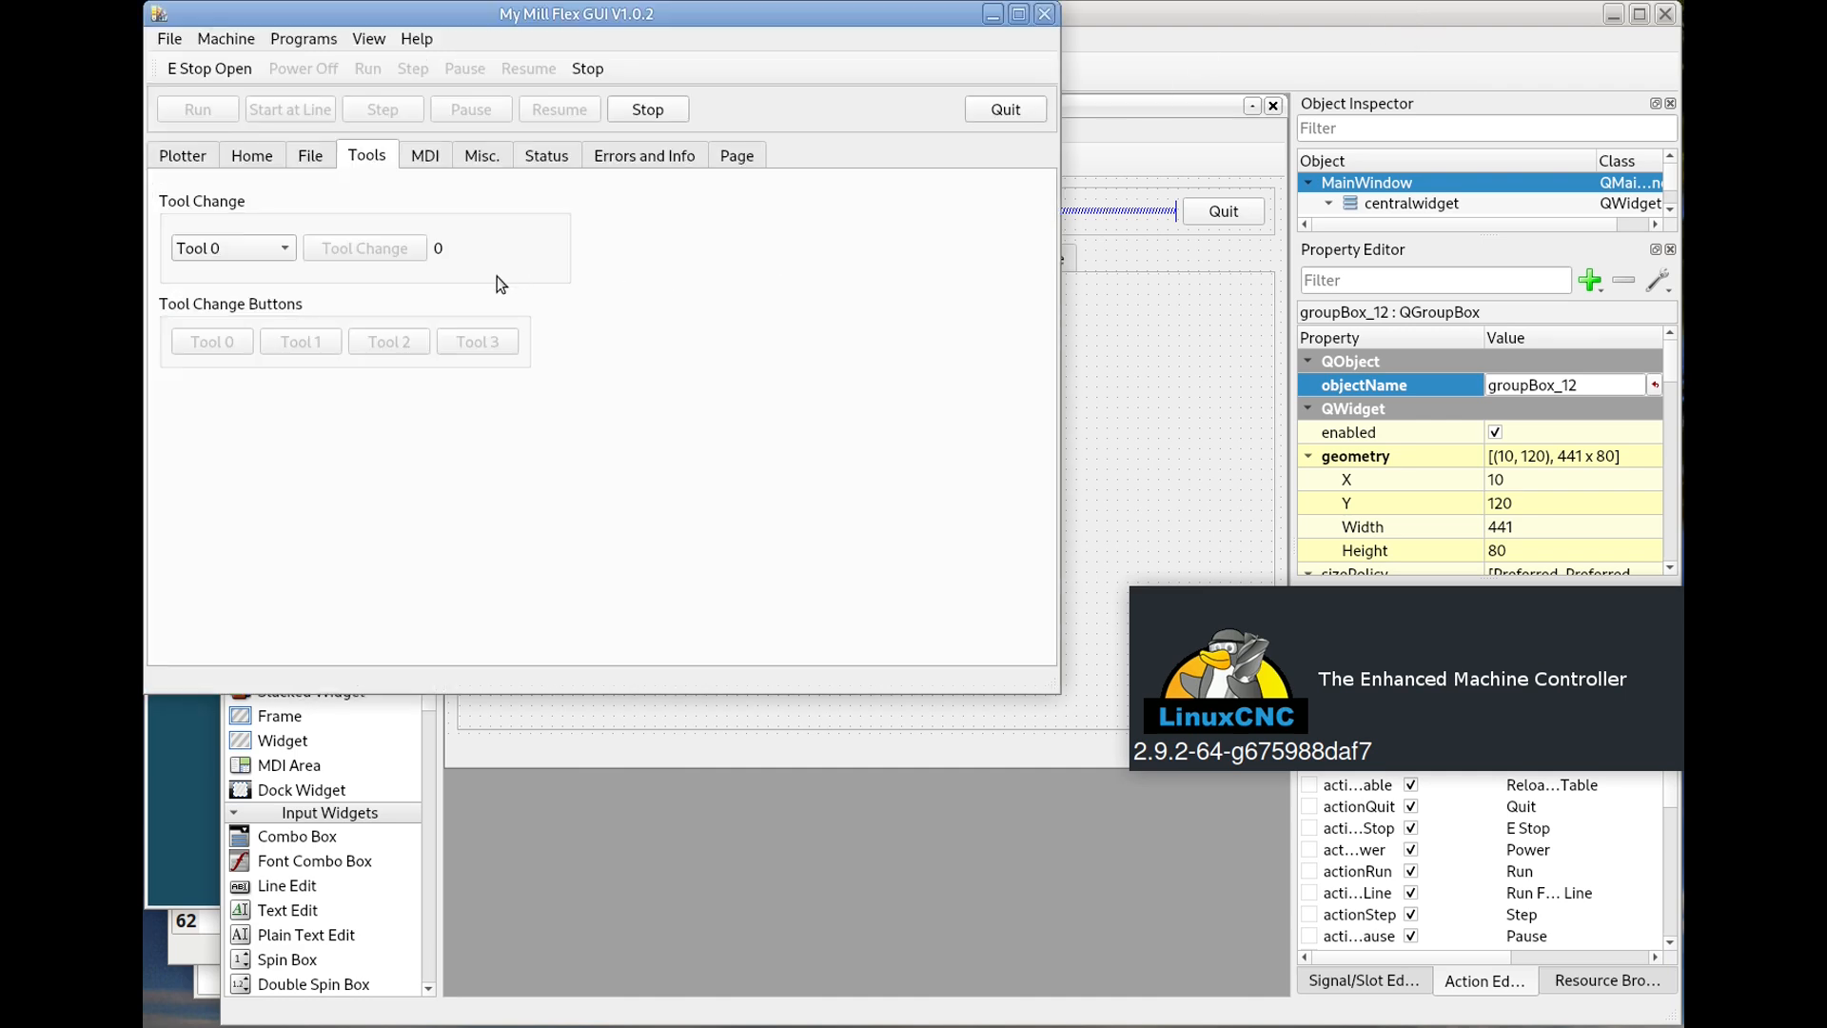
{"action": "left_click", "coordinate": [209, 69]}
{"action": "left_click", "coordinate": [312, 70]}
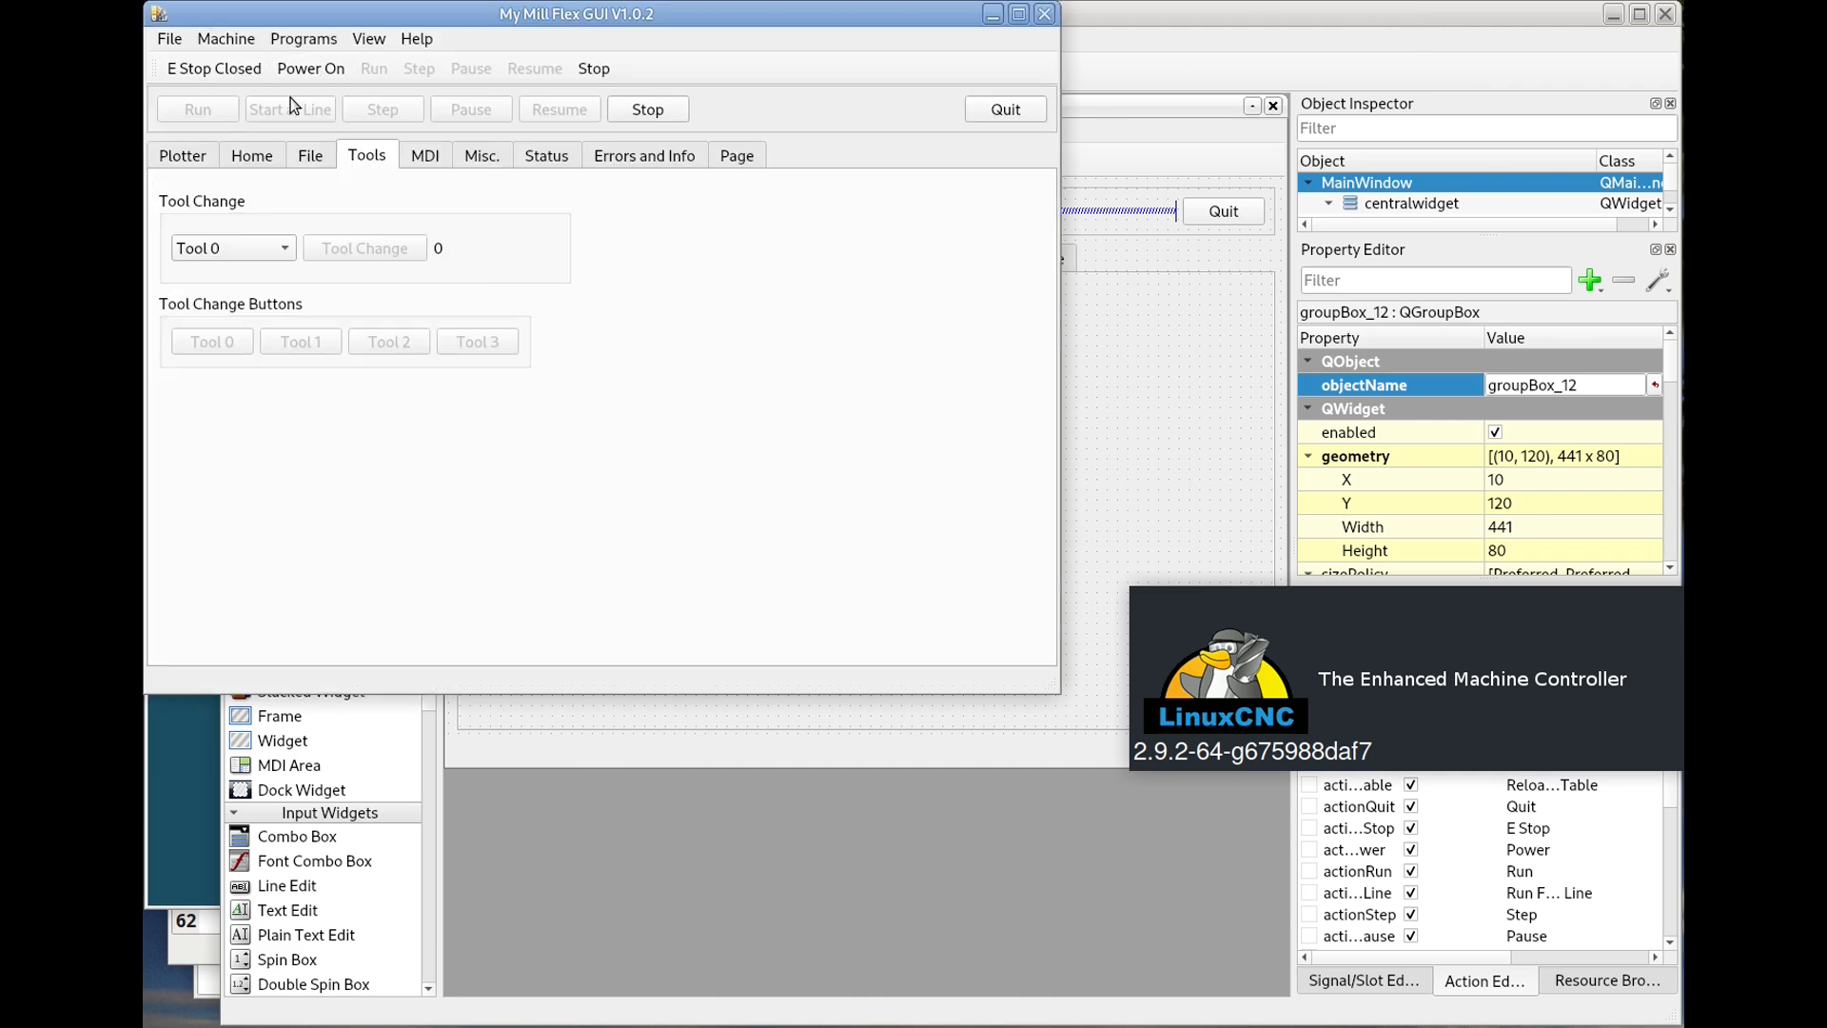
{"action": "left_click", "coordinate": [258, 154]}
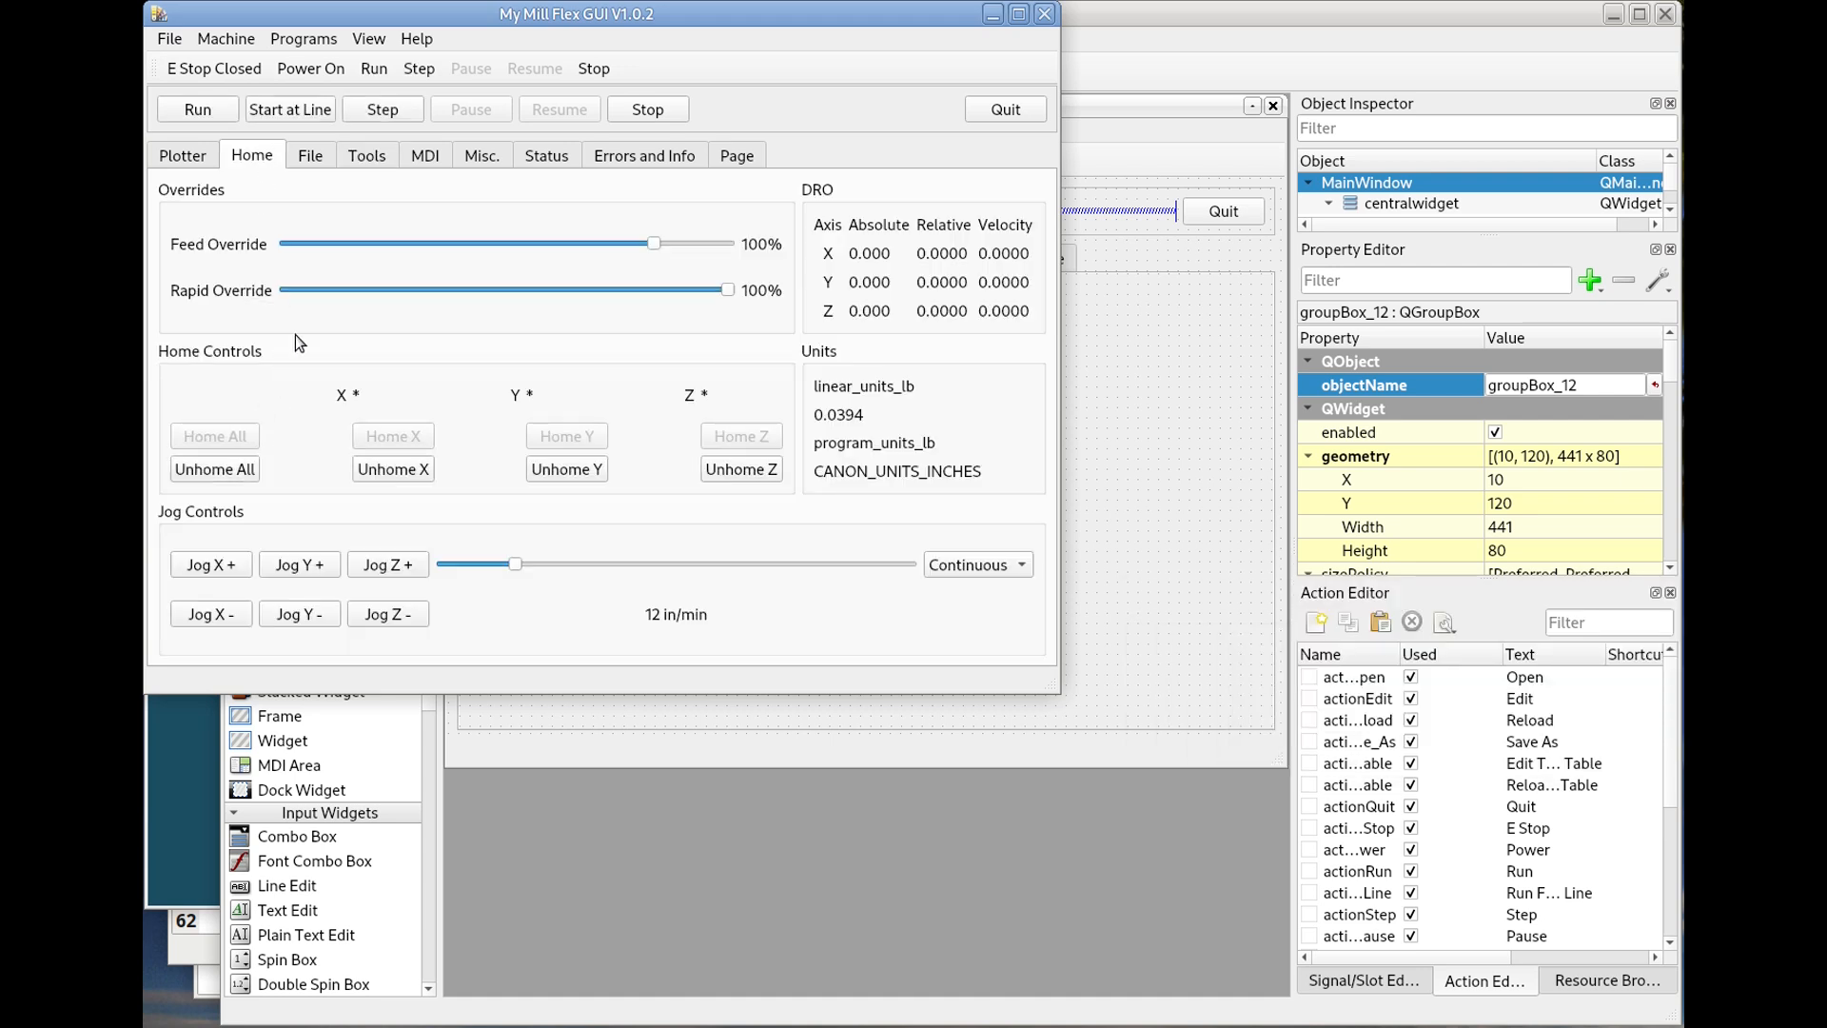
{"action": "left_click", "coordinate": [371, 156]}
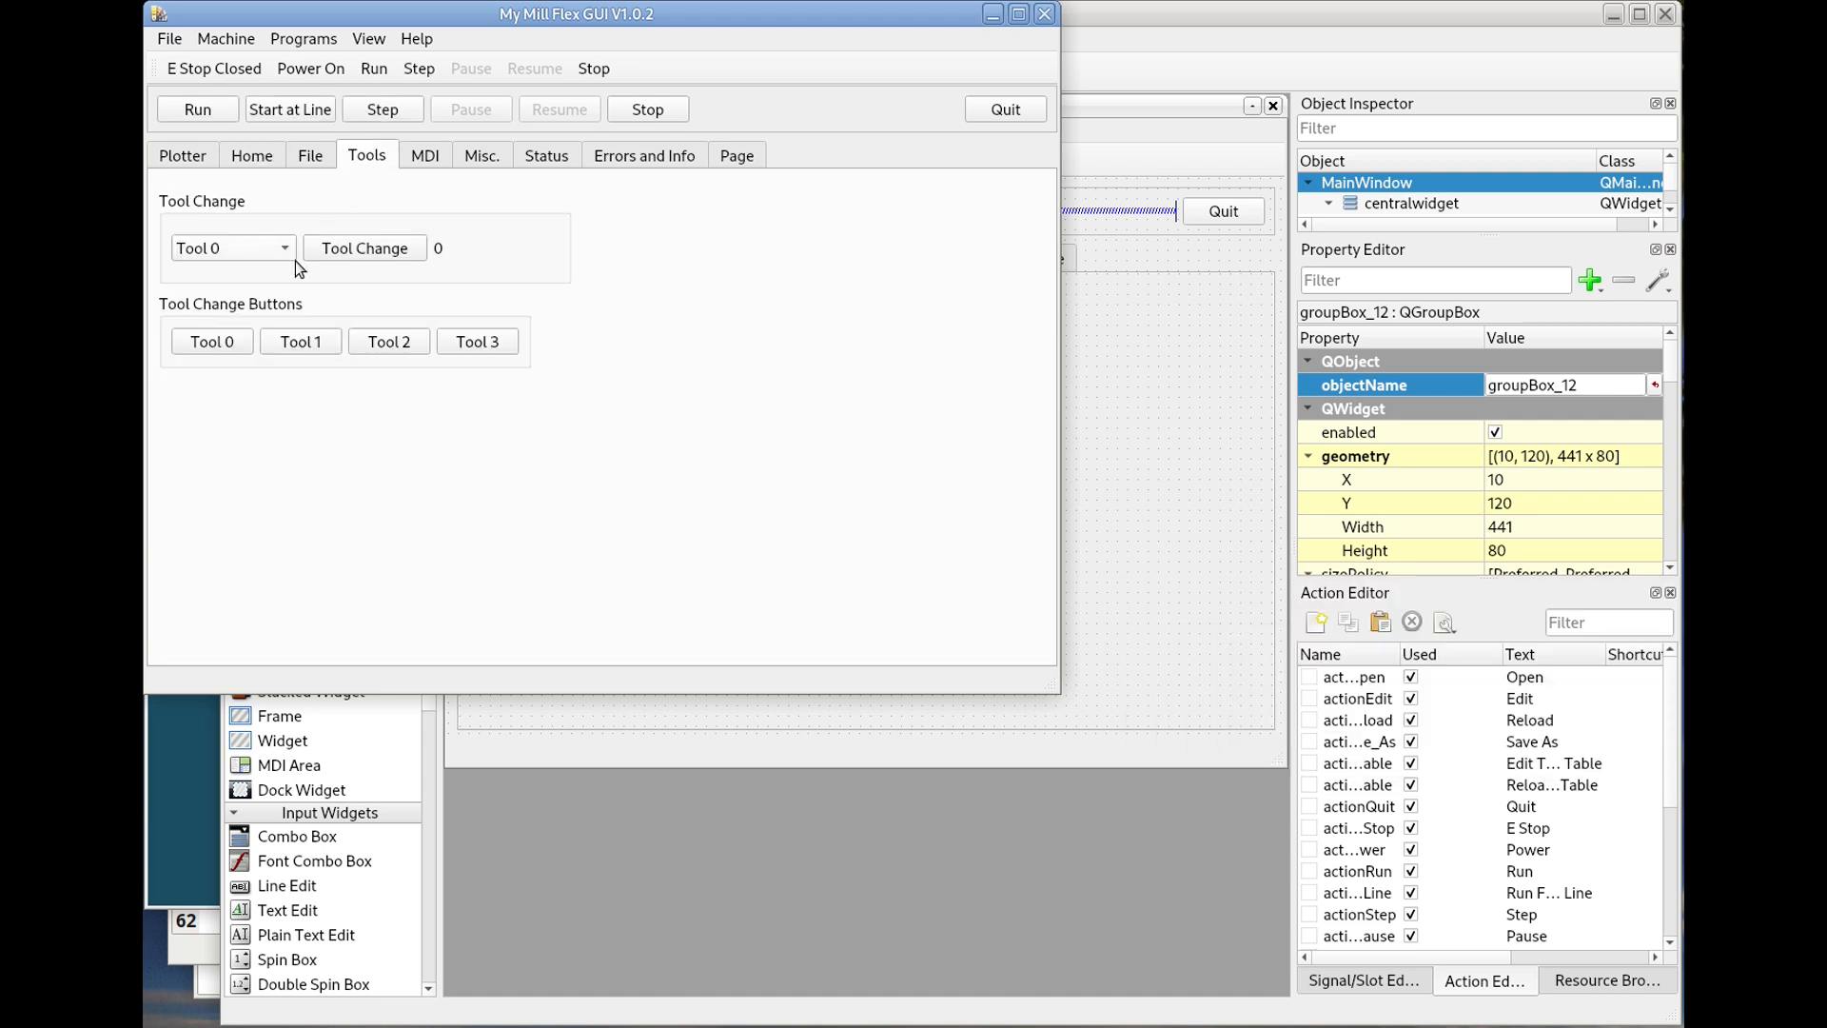
Test the Tool 1, Tool 2 and Tool 0 change buttons, answering each dialog, and quit the My Mill GUI.
{"action": "left_click", "coordinate": [326, 345]}
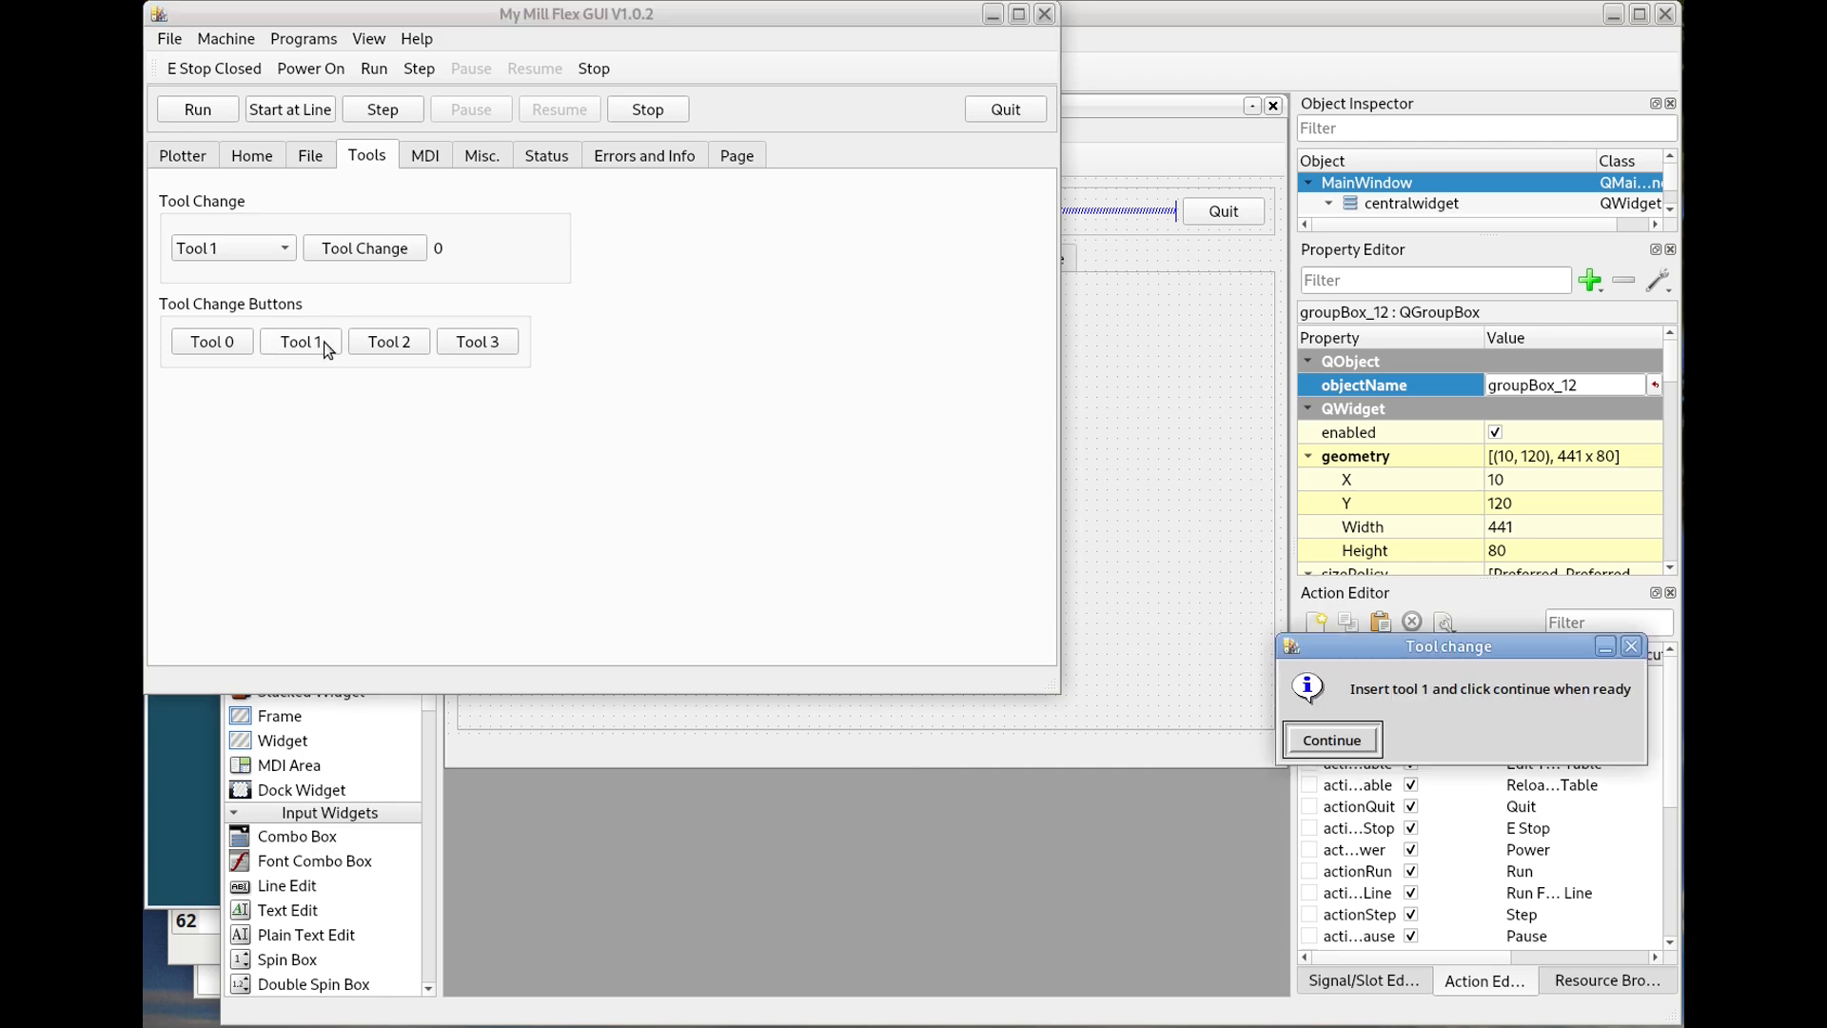
{"action": "left_click", "coordinate": [1333, 741]}
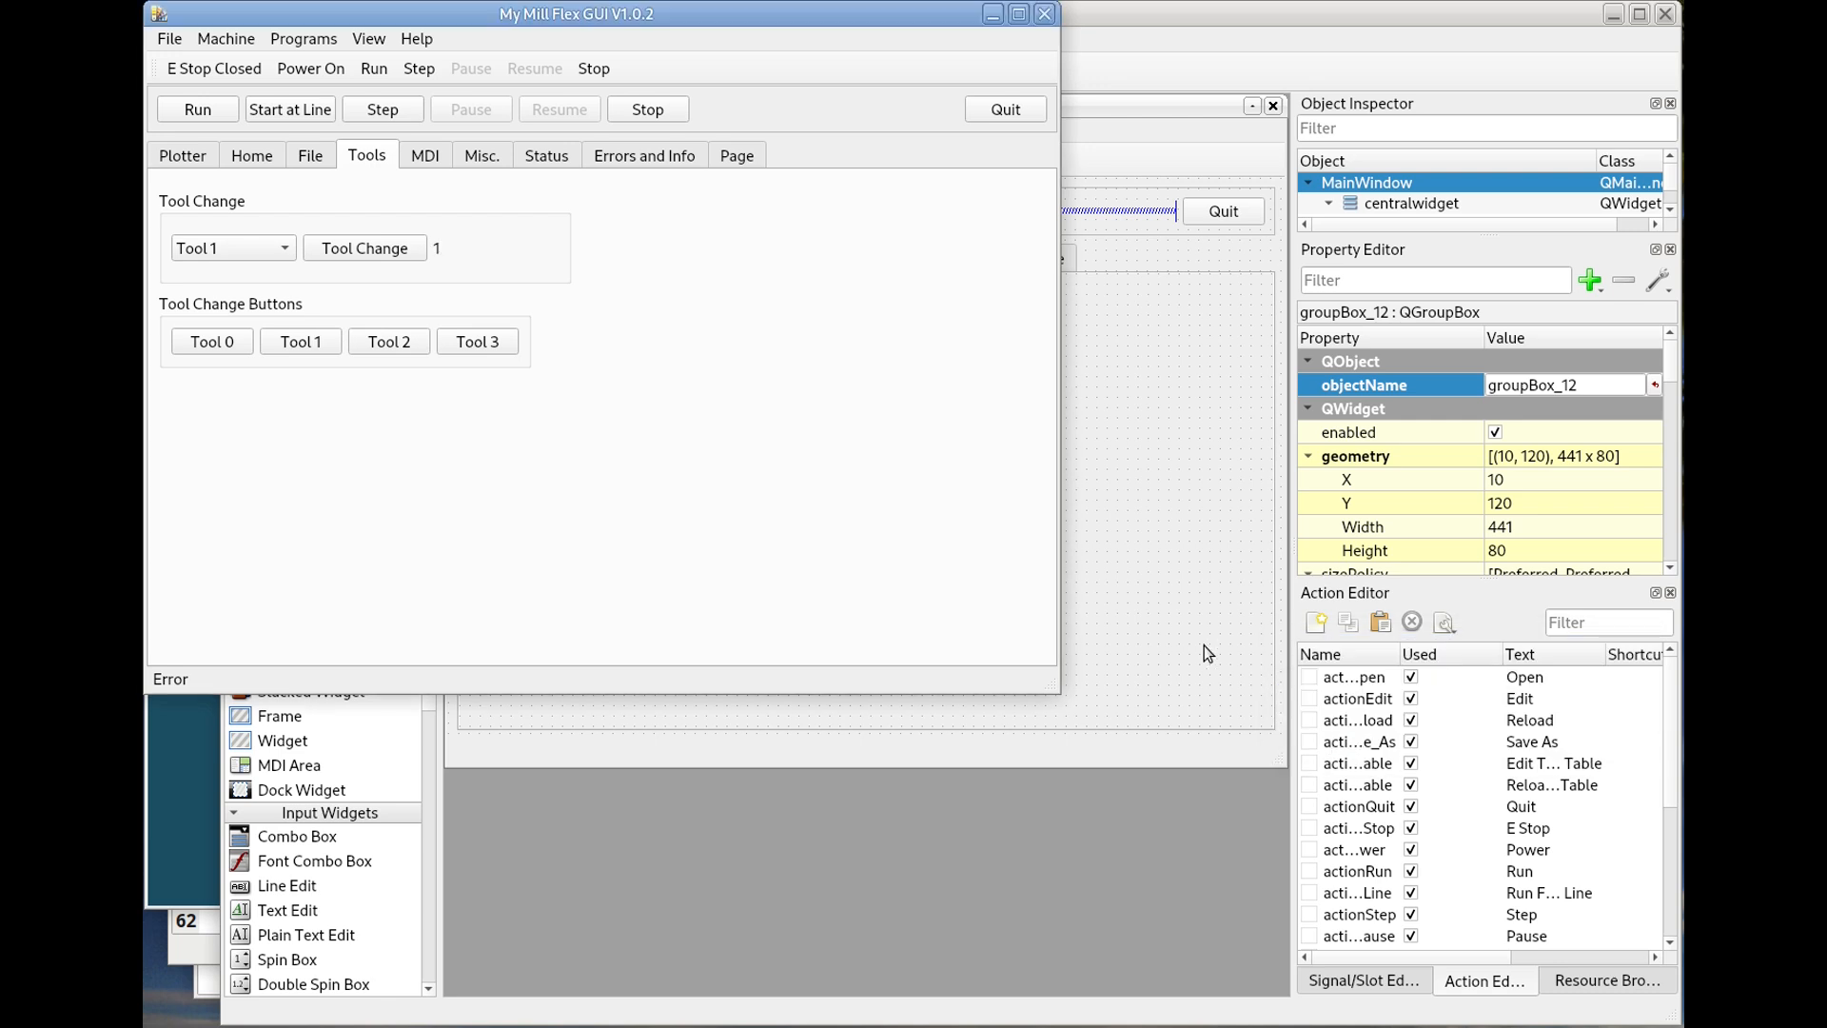
{"action": "left_click", "coordinate": [398, 344]}
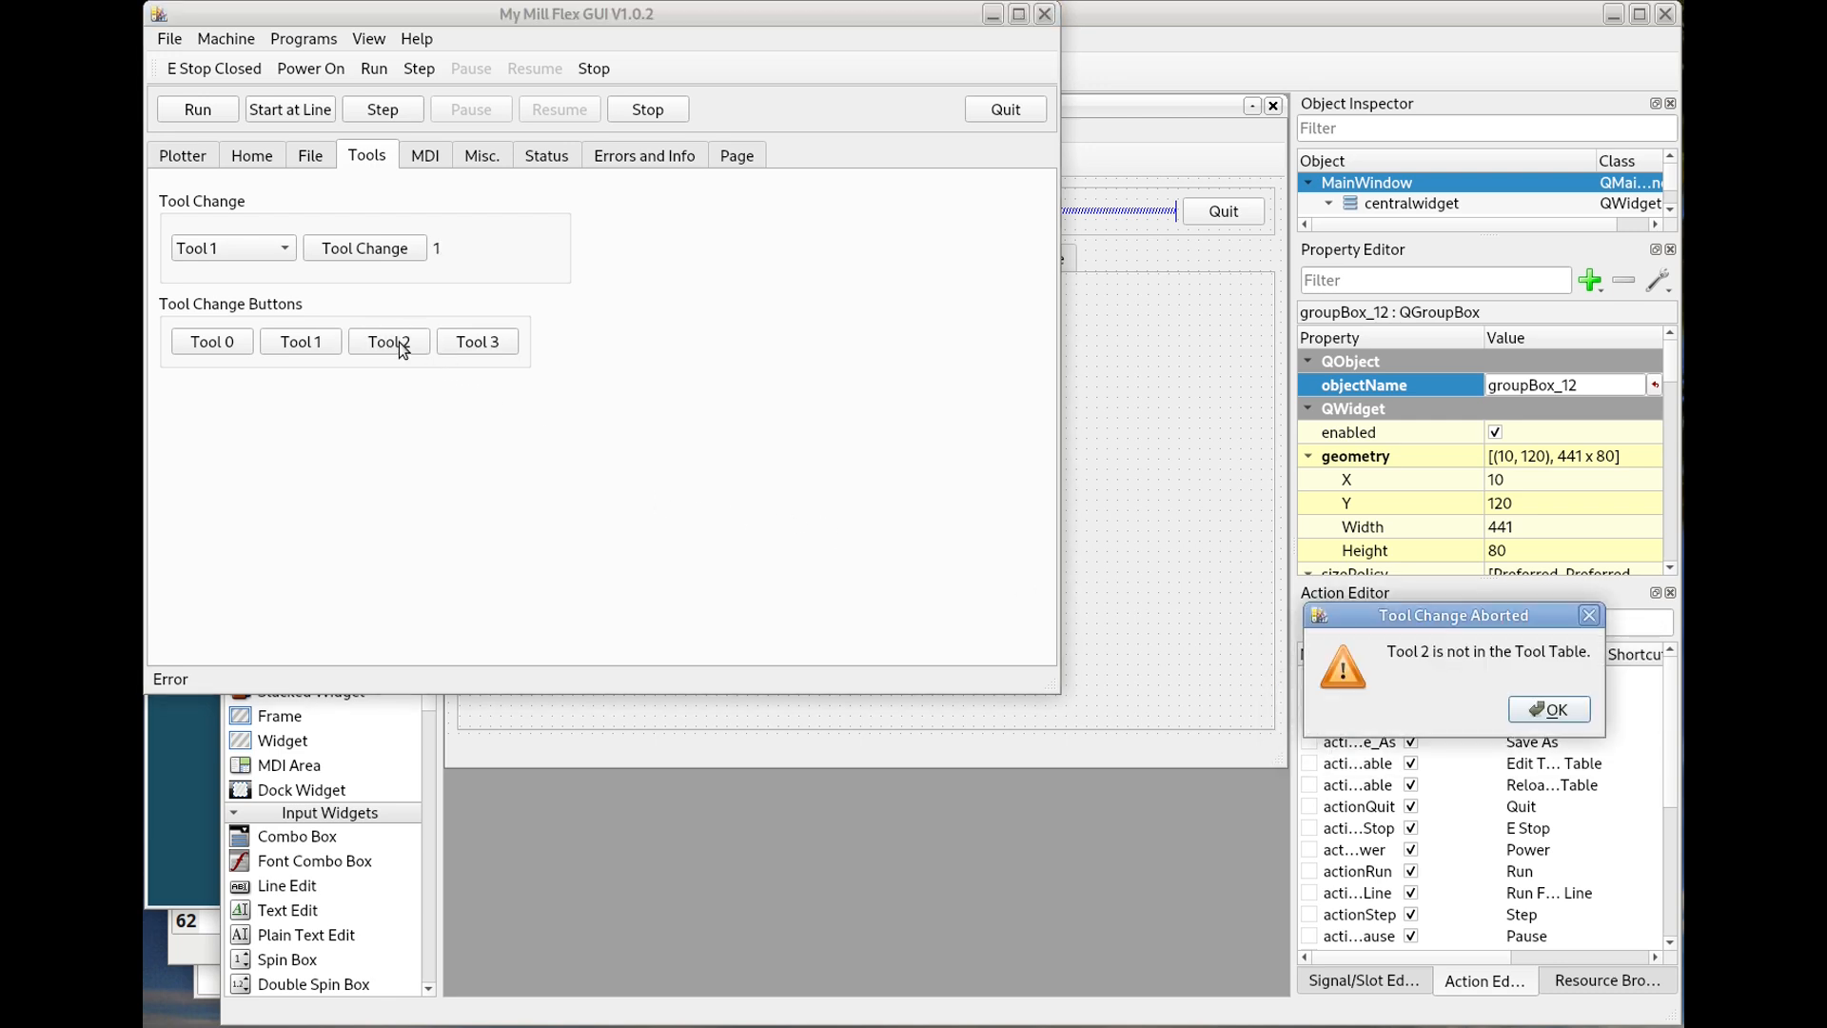
{"action": "left_click", "coordinate": [1538, 711]}
{"action": "left_click", "coordinate": [228, 349]}
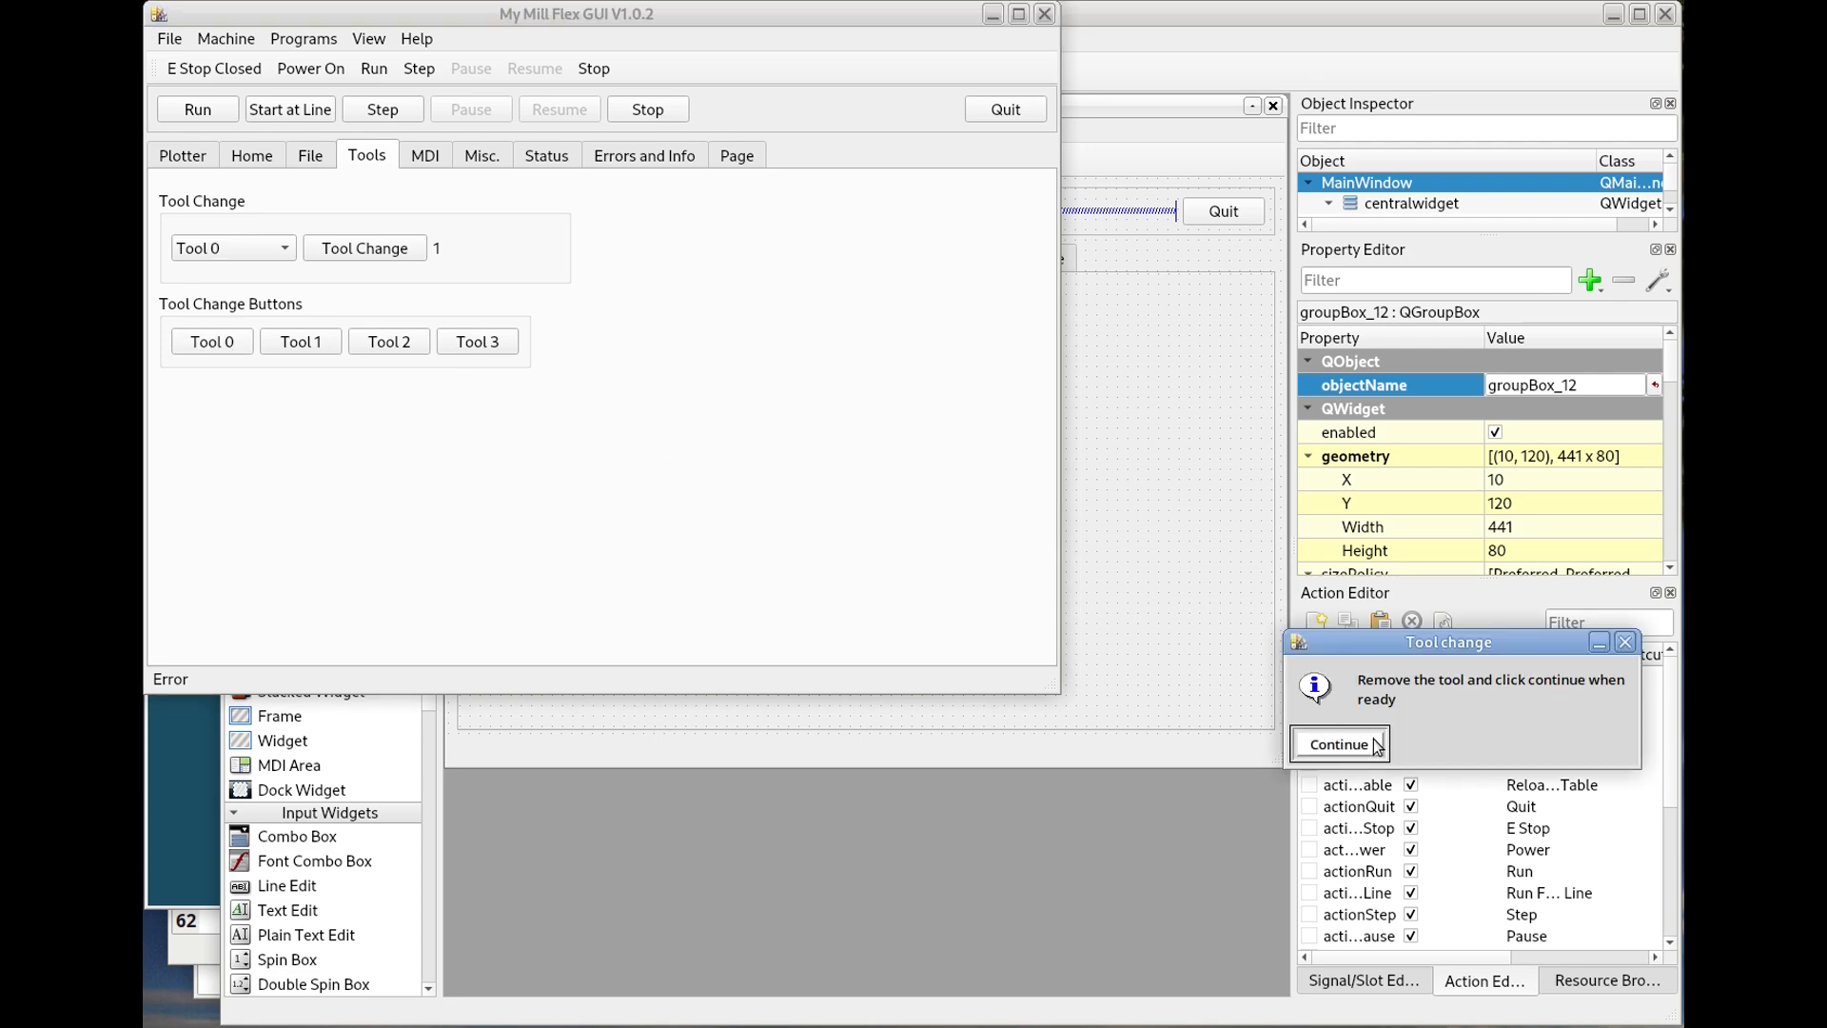
{"action": "left_click", "coordinate": [1341, 743]}
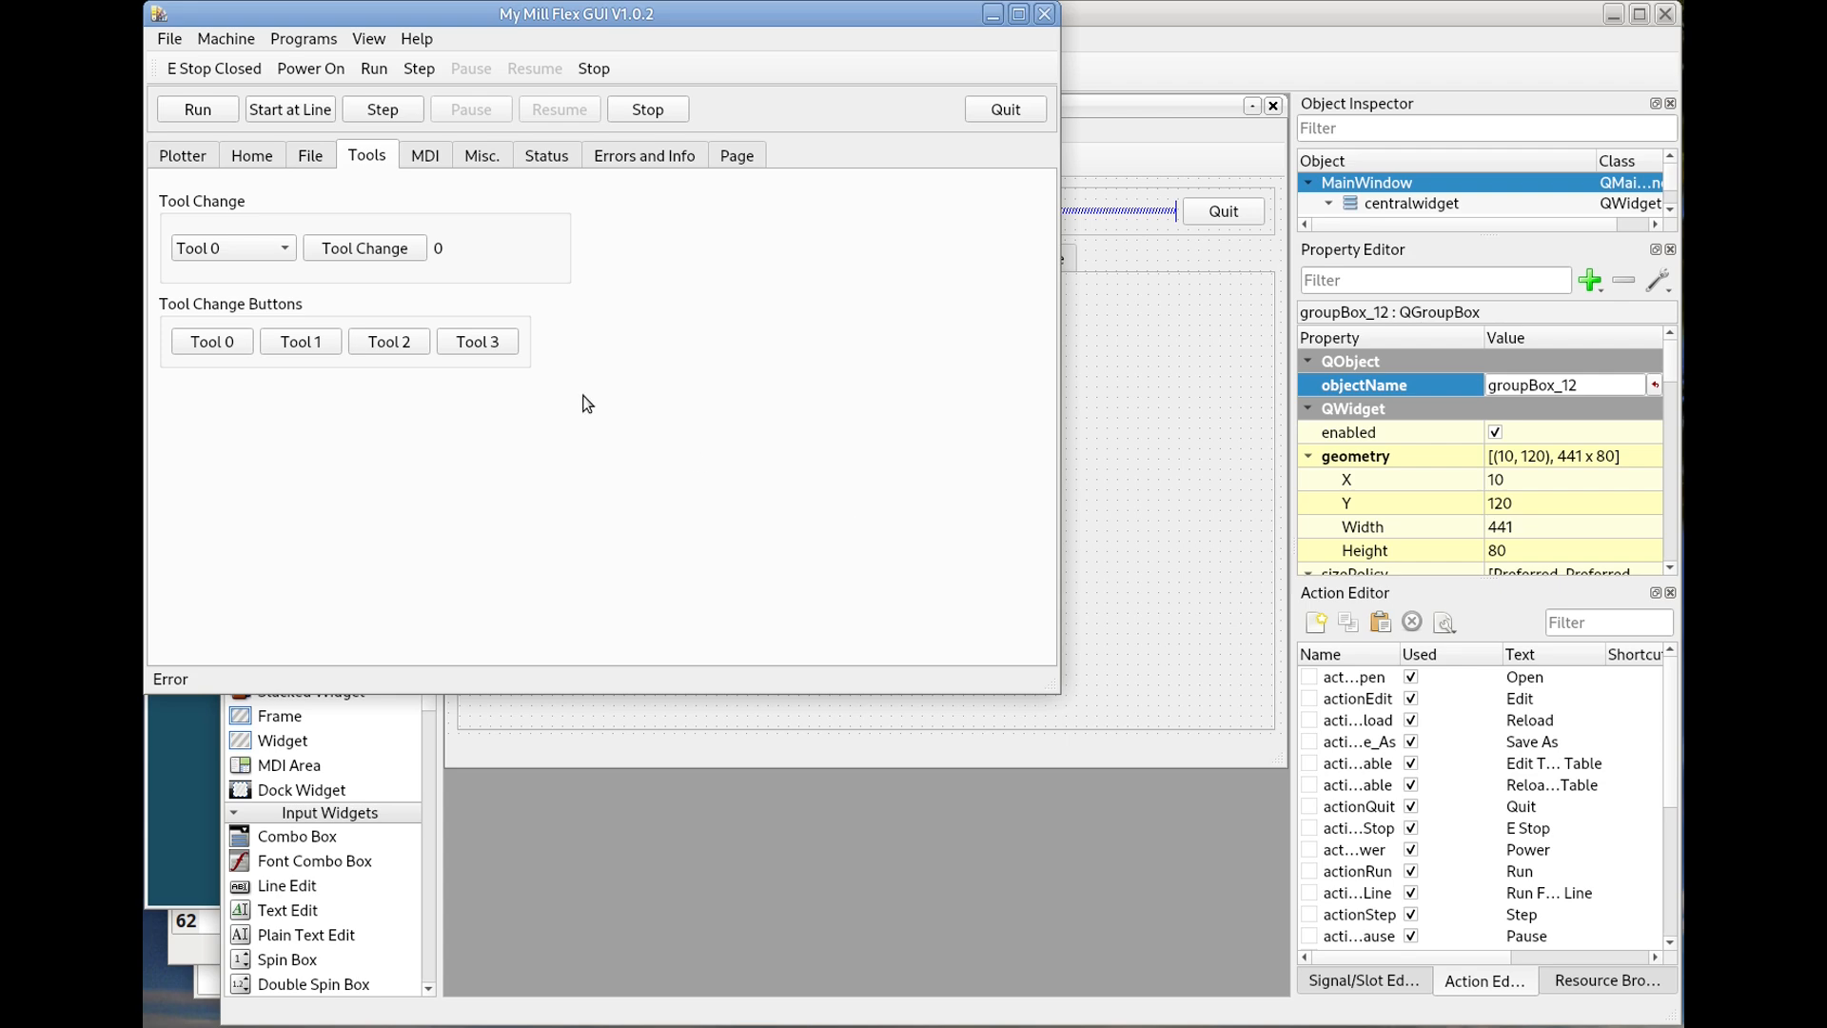
{"action": "left_click", "coordinate": [1008, 110]}
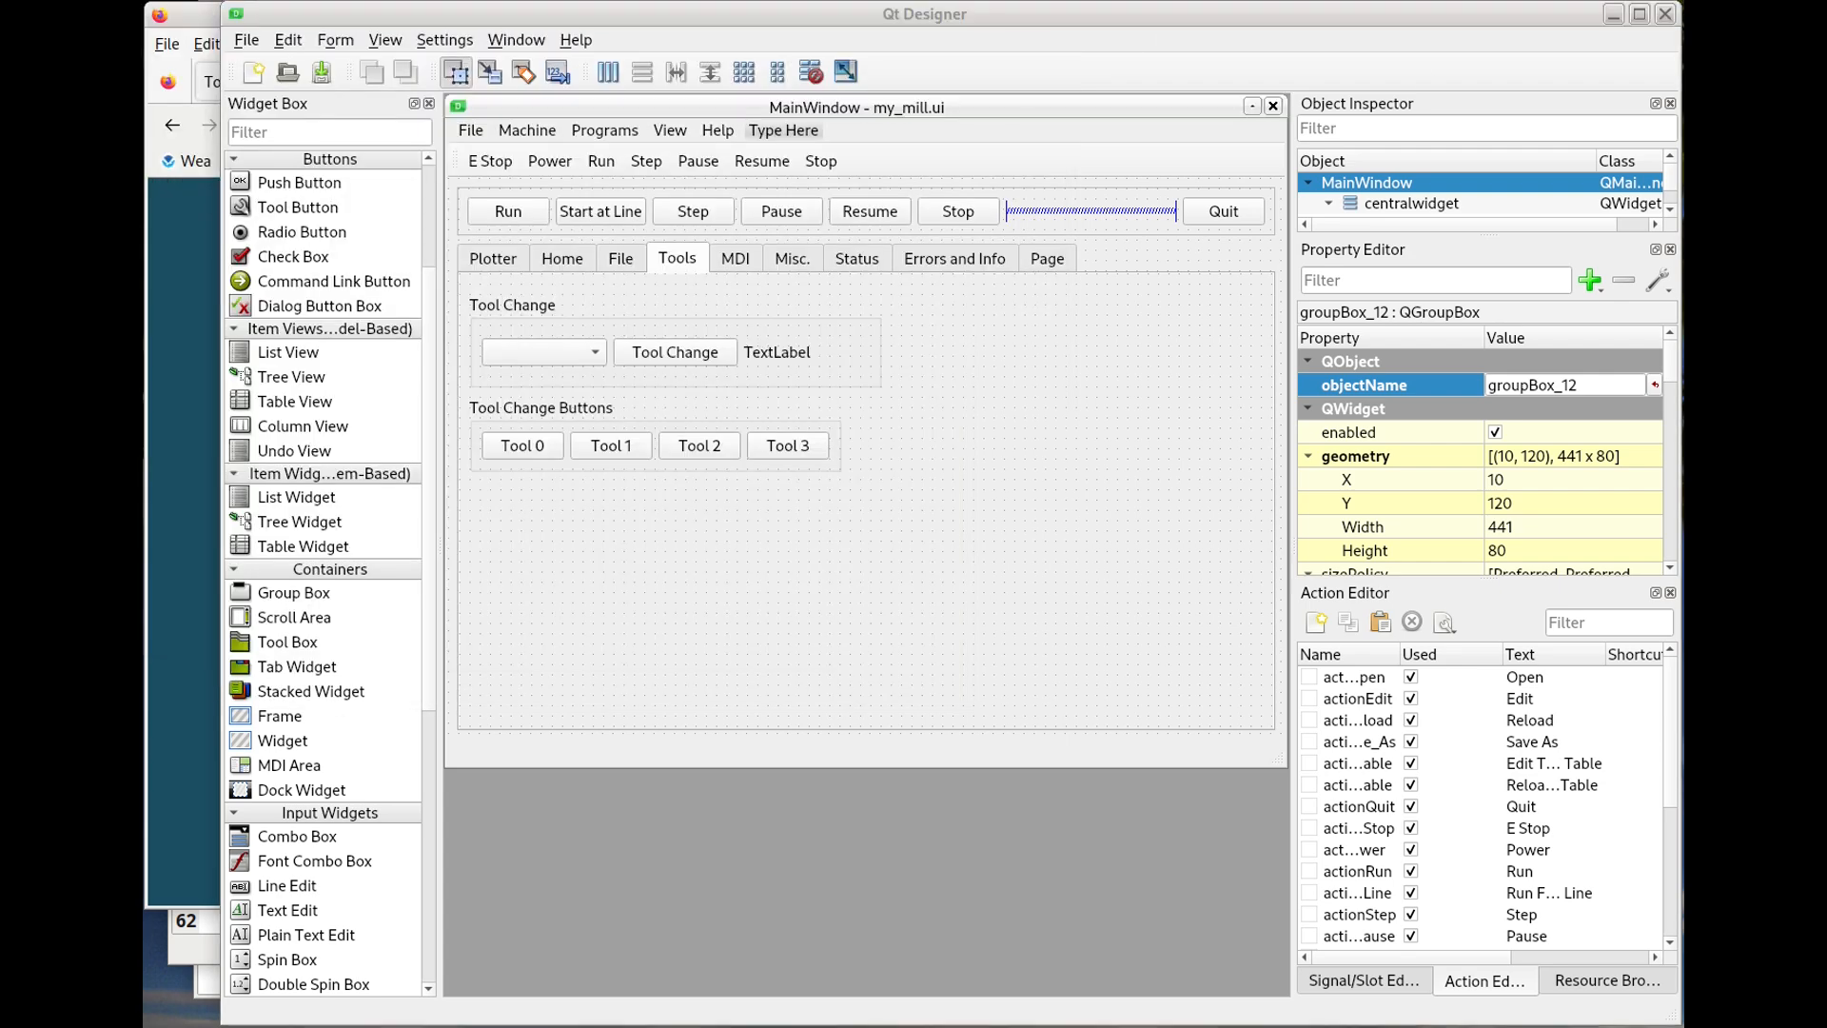
Add a group box about 511 x 80 below the Tool Change Buttons box in Qt Designer and title it Tool Touch Off.
{"action": "left_click_drag", "start_coordinate": [296, 596], "coordinate": [481, 516]}
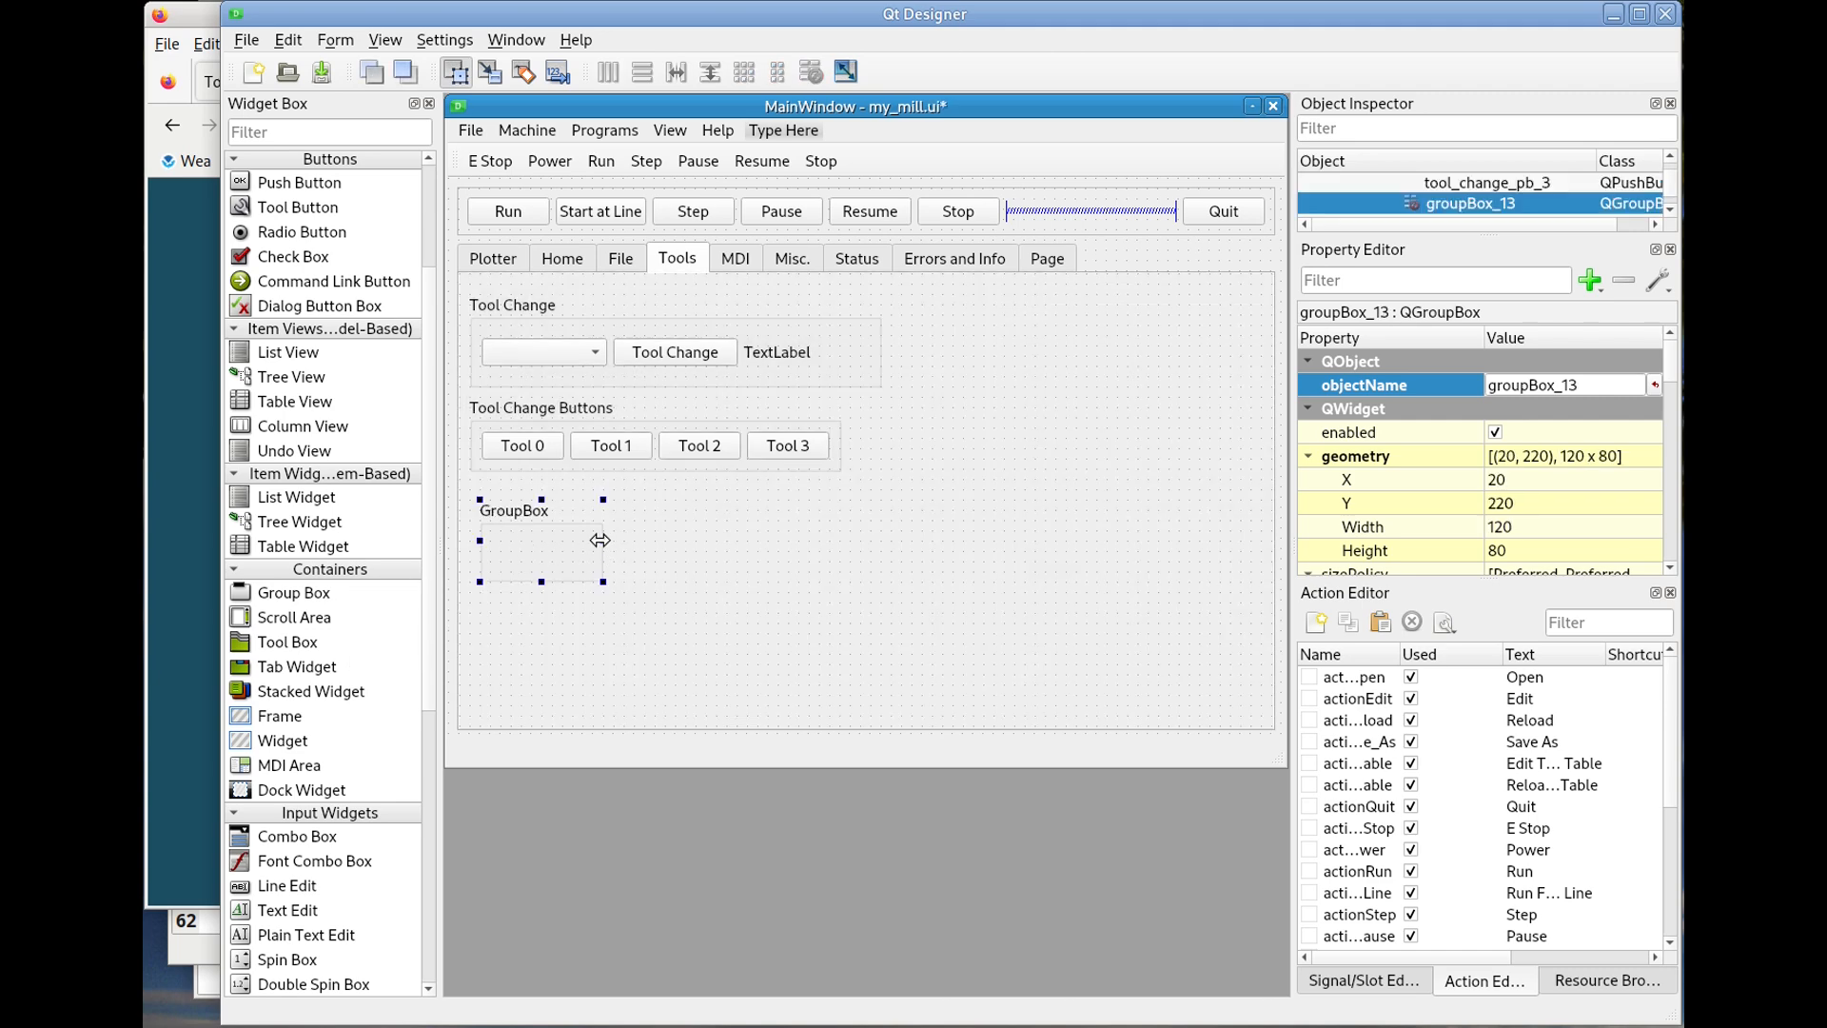
{"action": "left_click_drag", "start_coordinate": [601, 540], "coordinate": [1014, 588]}
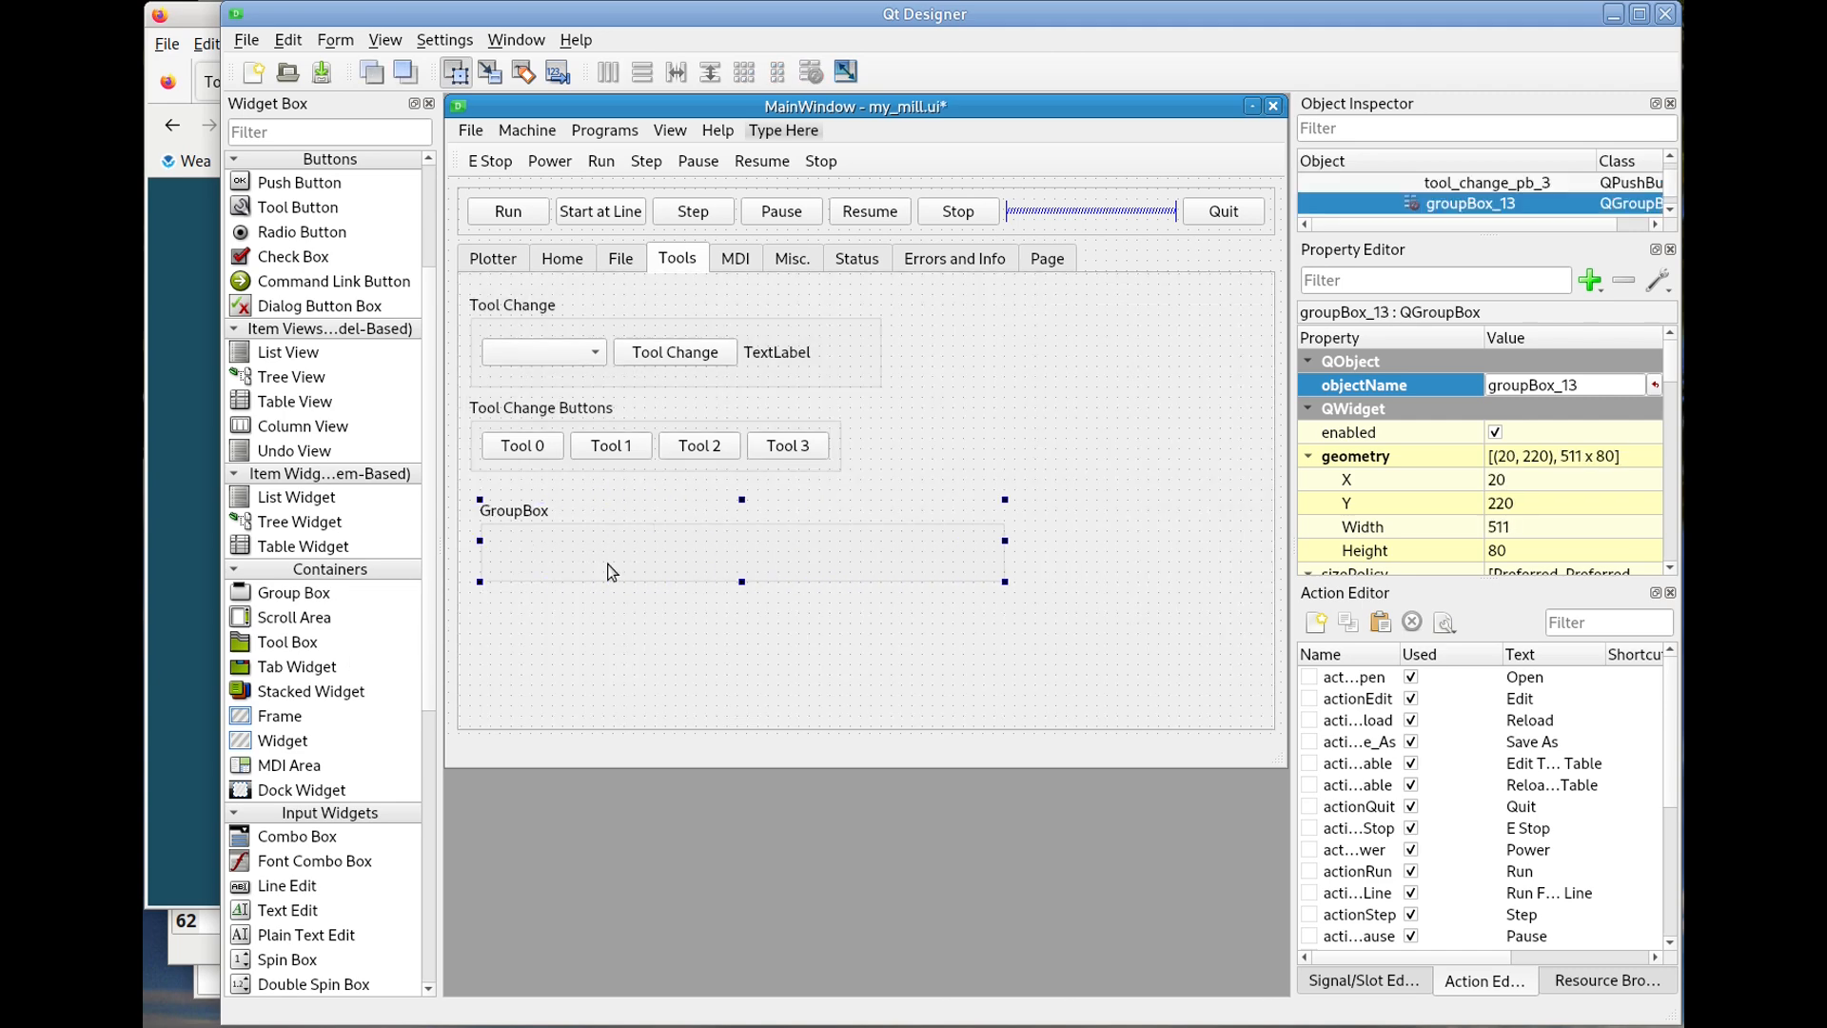
{"action": "double_click", "coordinate": [530, 511]}
{"action": "type", "text": "Too"}
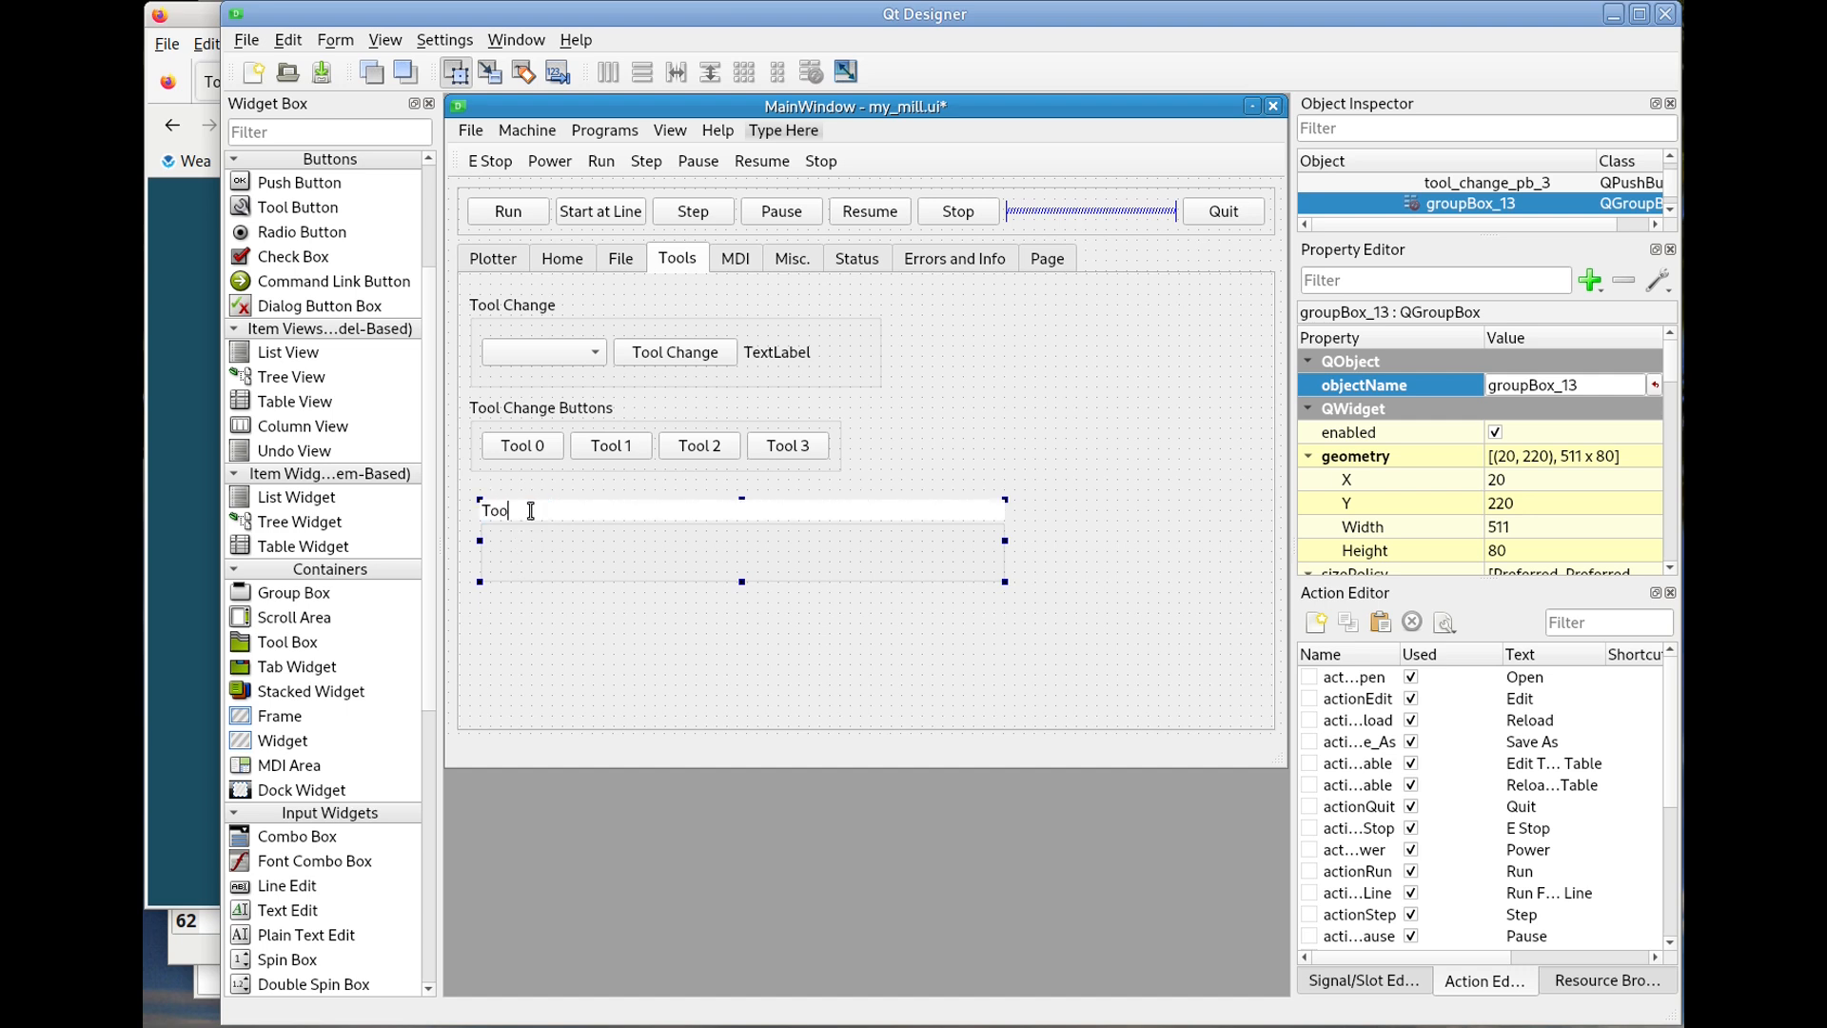
{"action": "type", "text": "l Touch Off"}
Copy the tool_touchoff_le object name from the Tool Touchoff section of the documentation in Firefox and return to Qt Designer.
{"action": "left_click", "coordinate": [184, 388]}
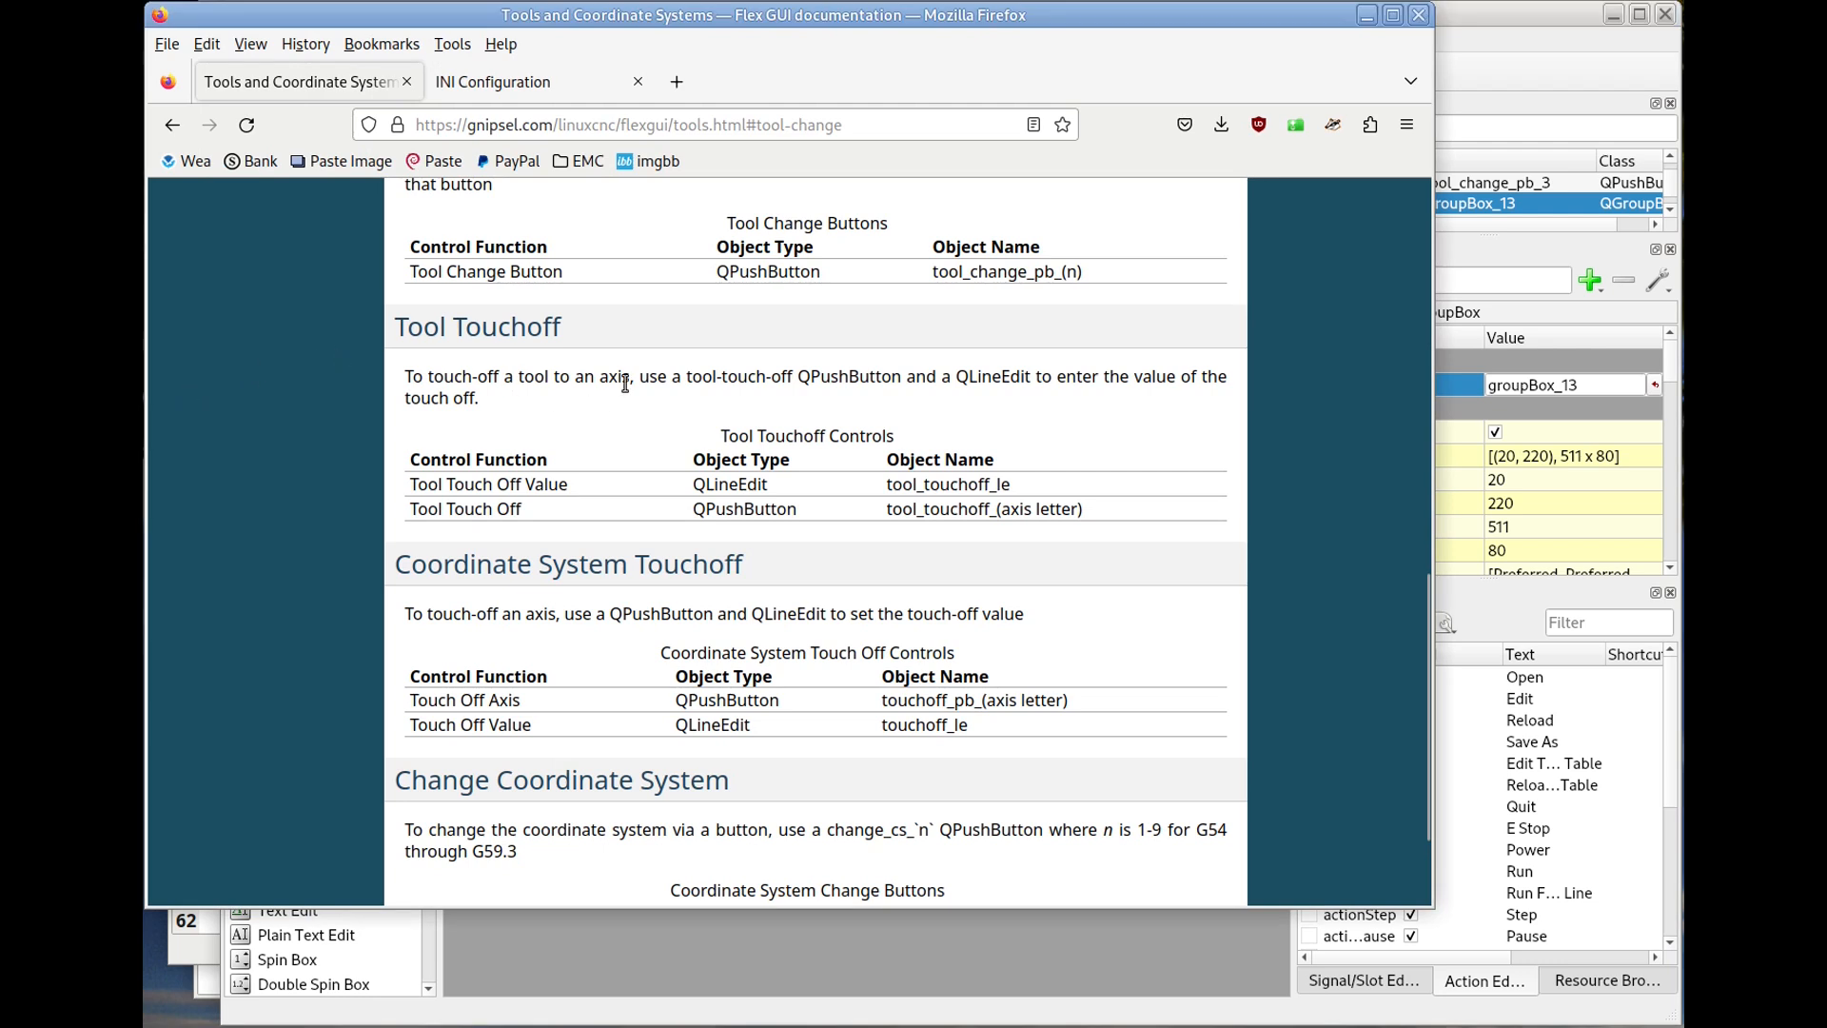
{"action": "double_click", "coordinate": [956, 485]}
{"action": "key", "text": "ctrl+c"}
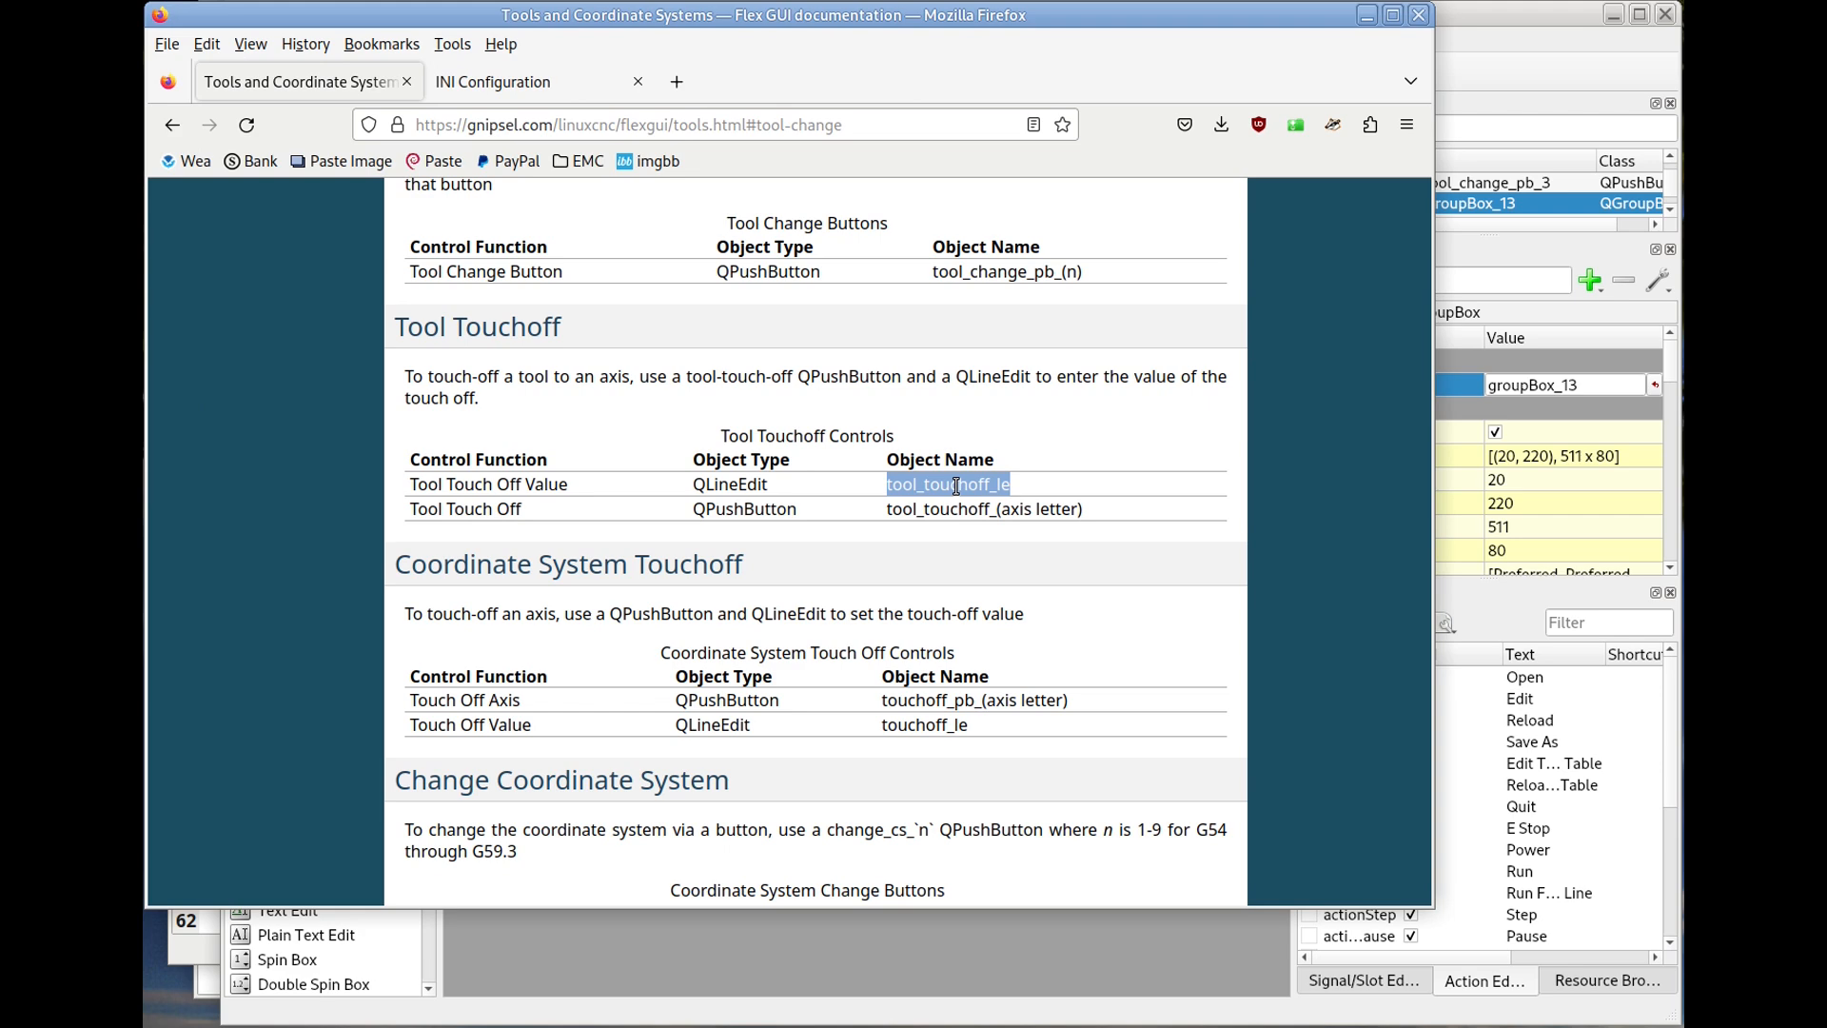
{"action": "left_click", "coordinate": [1499, 80]}
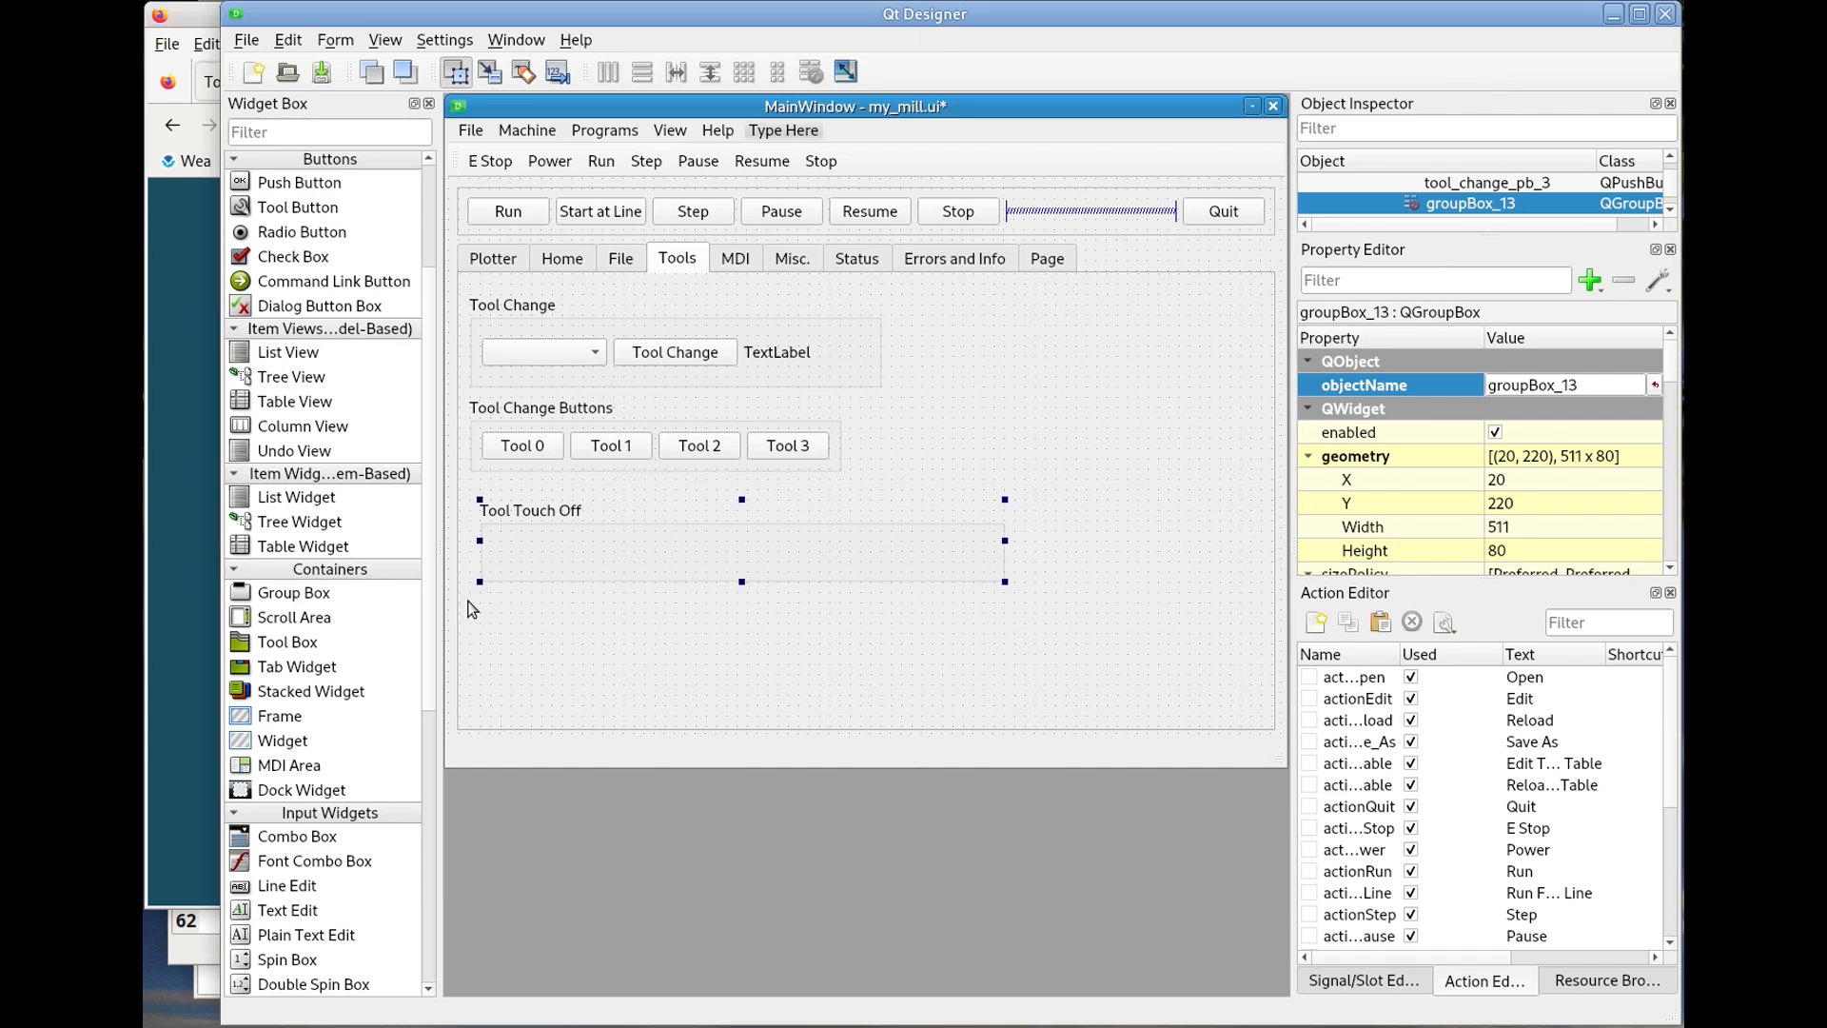
Add a line edit inside the Tool Touch Off group box and name it tool_touchoff_le.
{"action": "scroll", "coordinate": [306, 871], "scroll_direction": "down", "scroll_amount": 2}
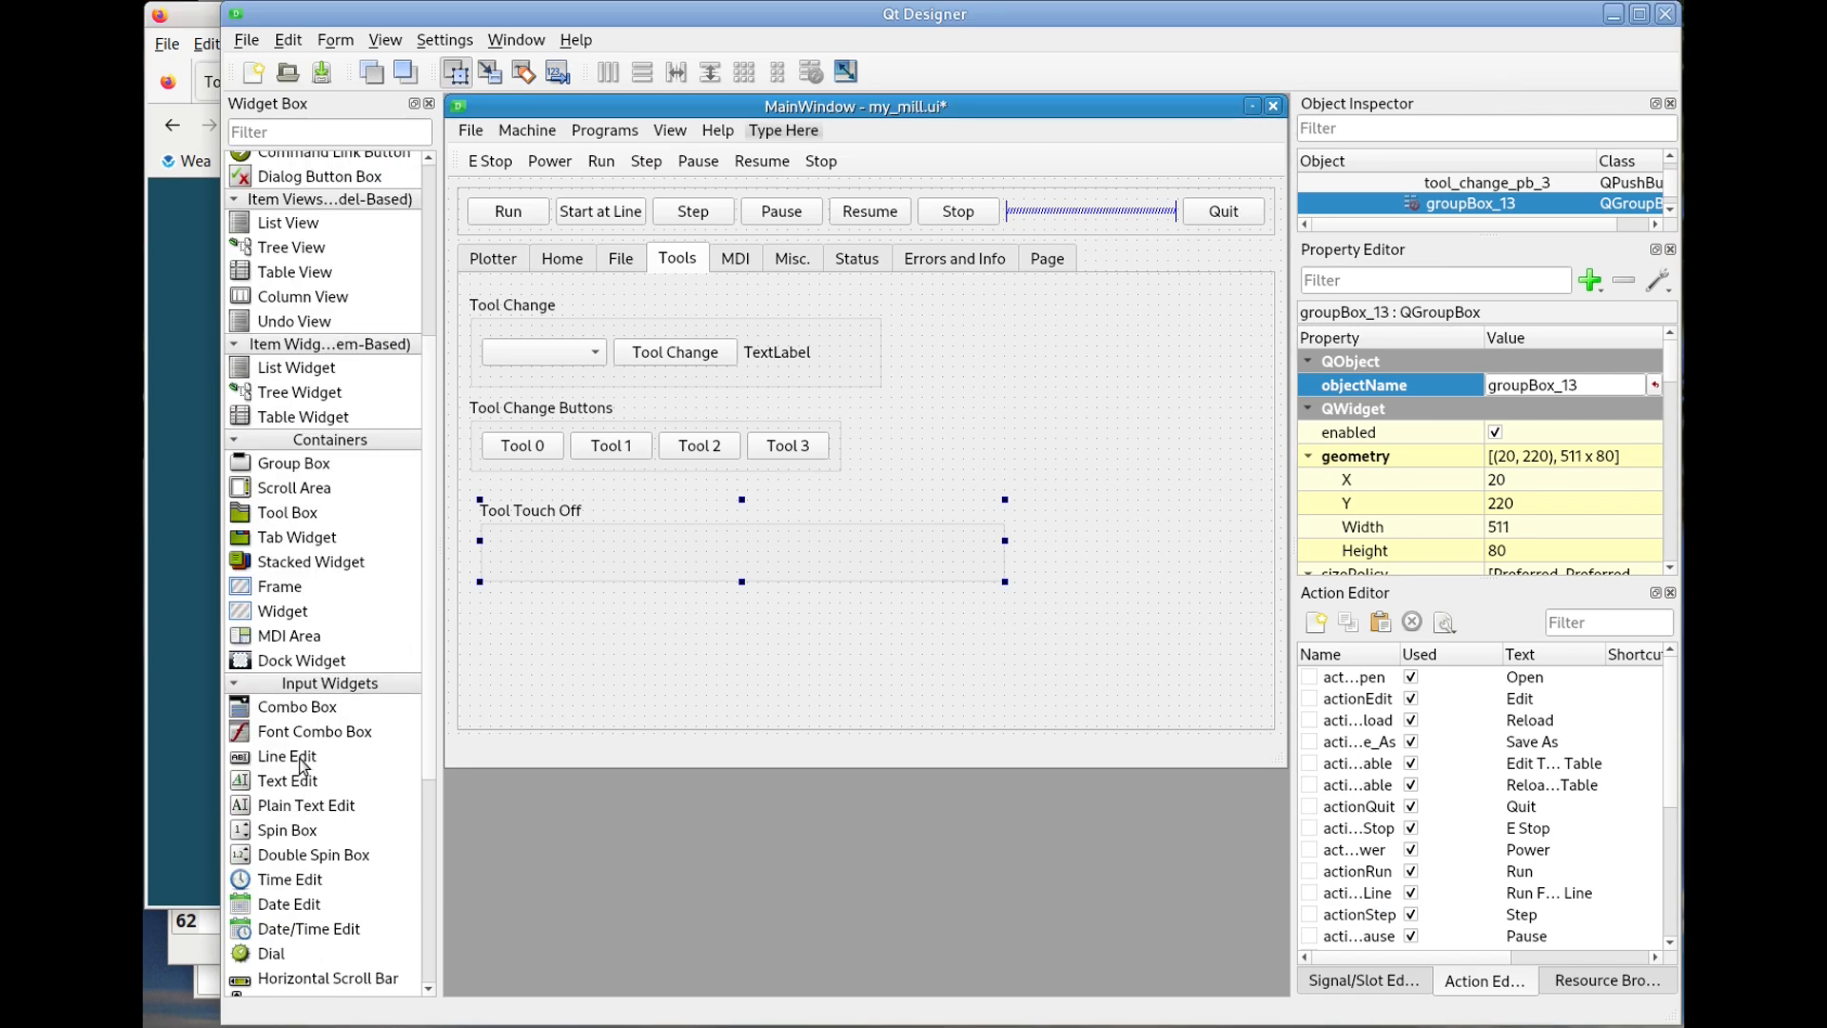
{"action": "left_click_drag", "start_coordinate": [286, 755], "coordinate": [503, 549]}
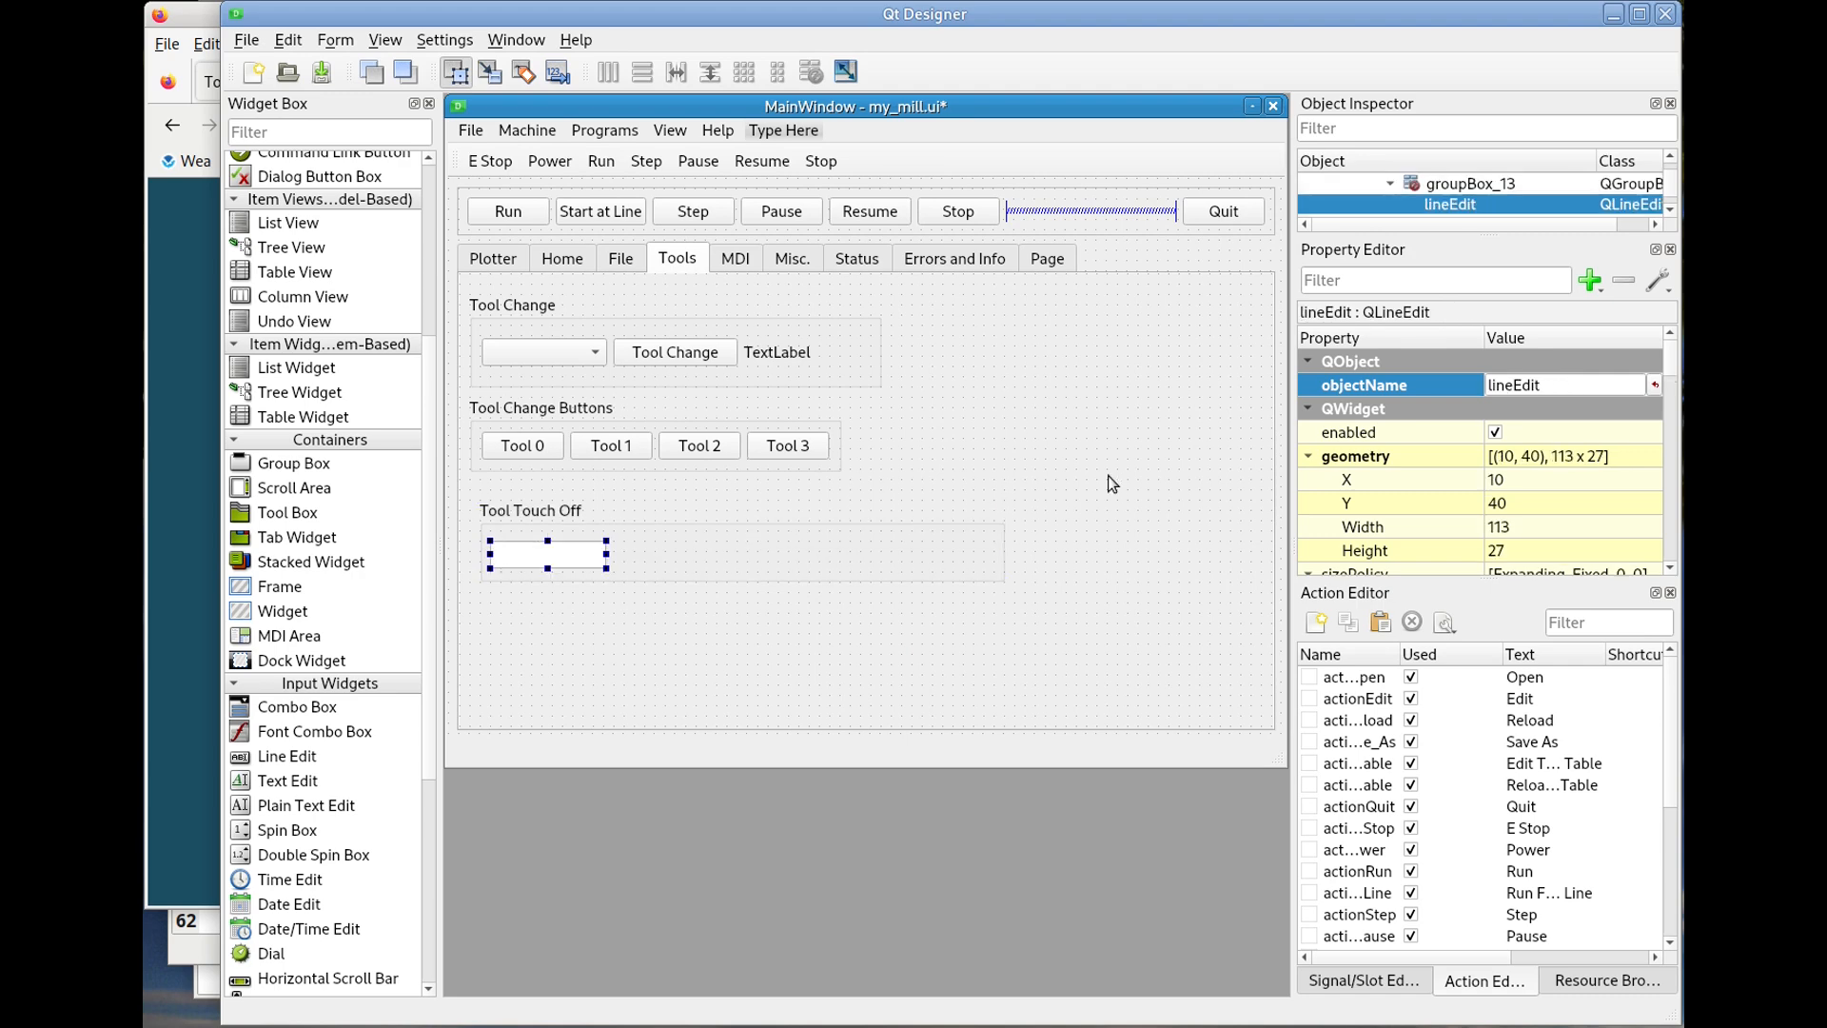
{"action": "left_click", "coordinate": [1522, 384]}
{"action": "key", "text": "ctrl+v"}
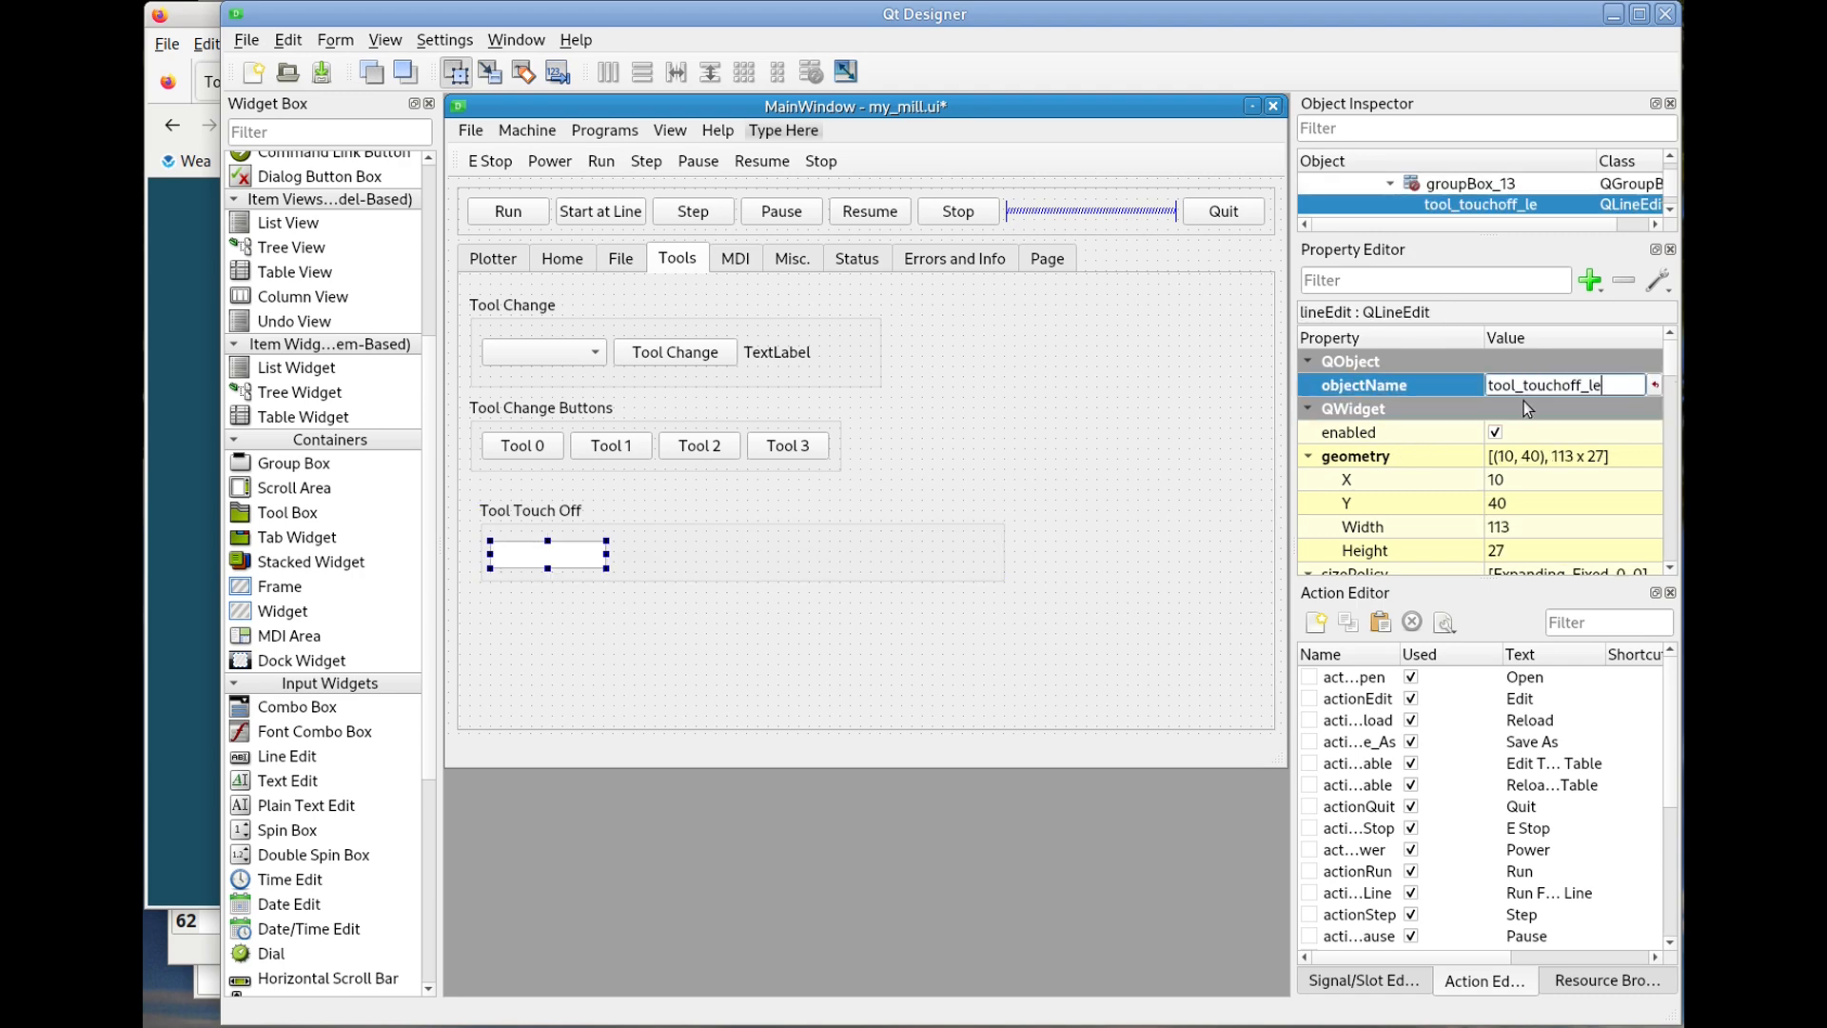
Copy the tool_touchoff_ button name prefix from the Tool Touchoff Controls table in Firefox and return to Qt Designer.
{"action": "left_click", "coordinate": [170, 491]}
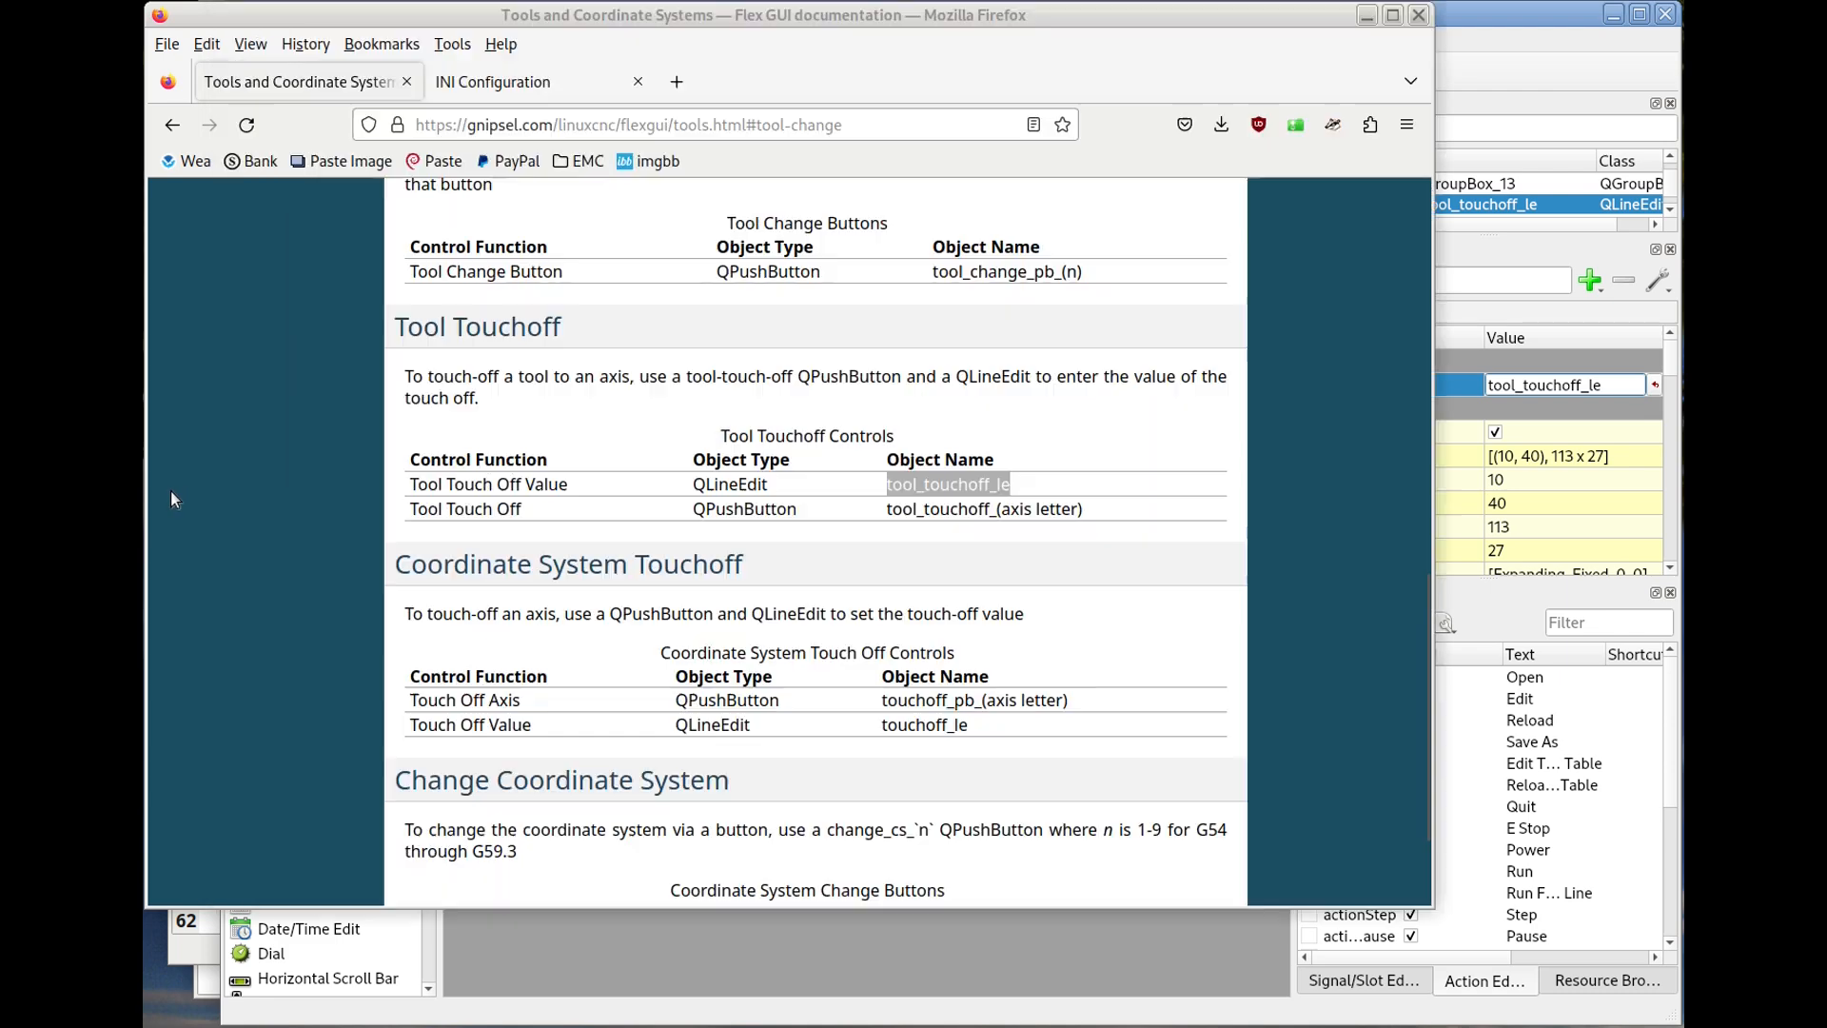
{"action": "double_click", "coordinate": [909, 508]}
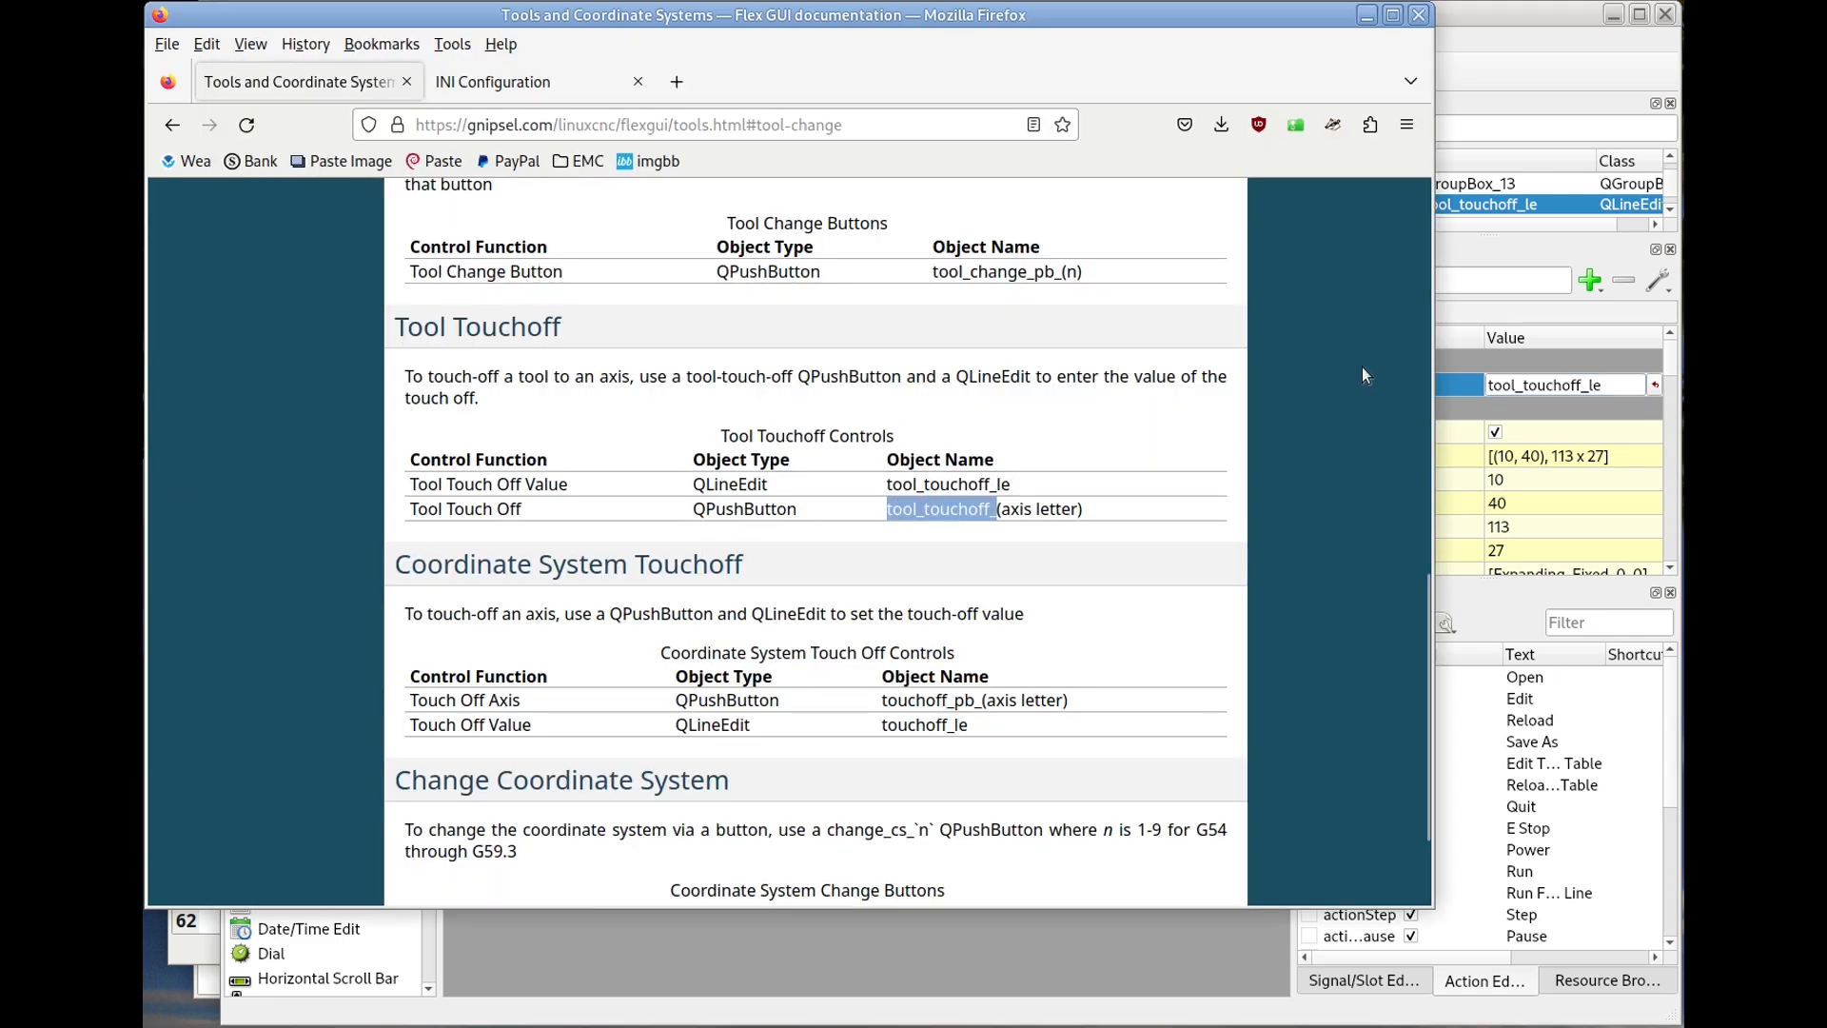
{"action": "left_click", "coordinate": [1511, 253]}
Add three push buttons in a row beside the line edit in the Tool Touch Off group box.
{"action": "scroll", "coordinate": [346, 308], "scroll_direction": "up", "scroll_amount": 3}
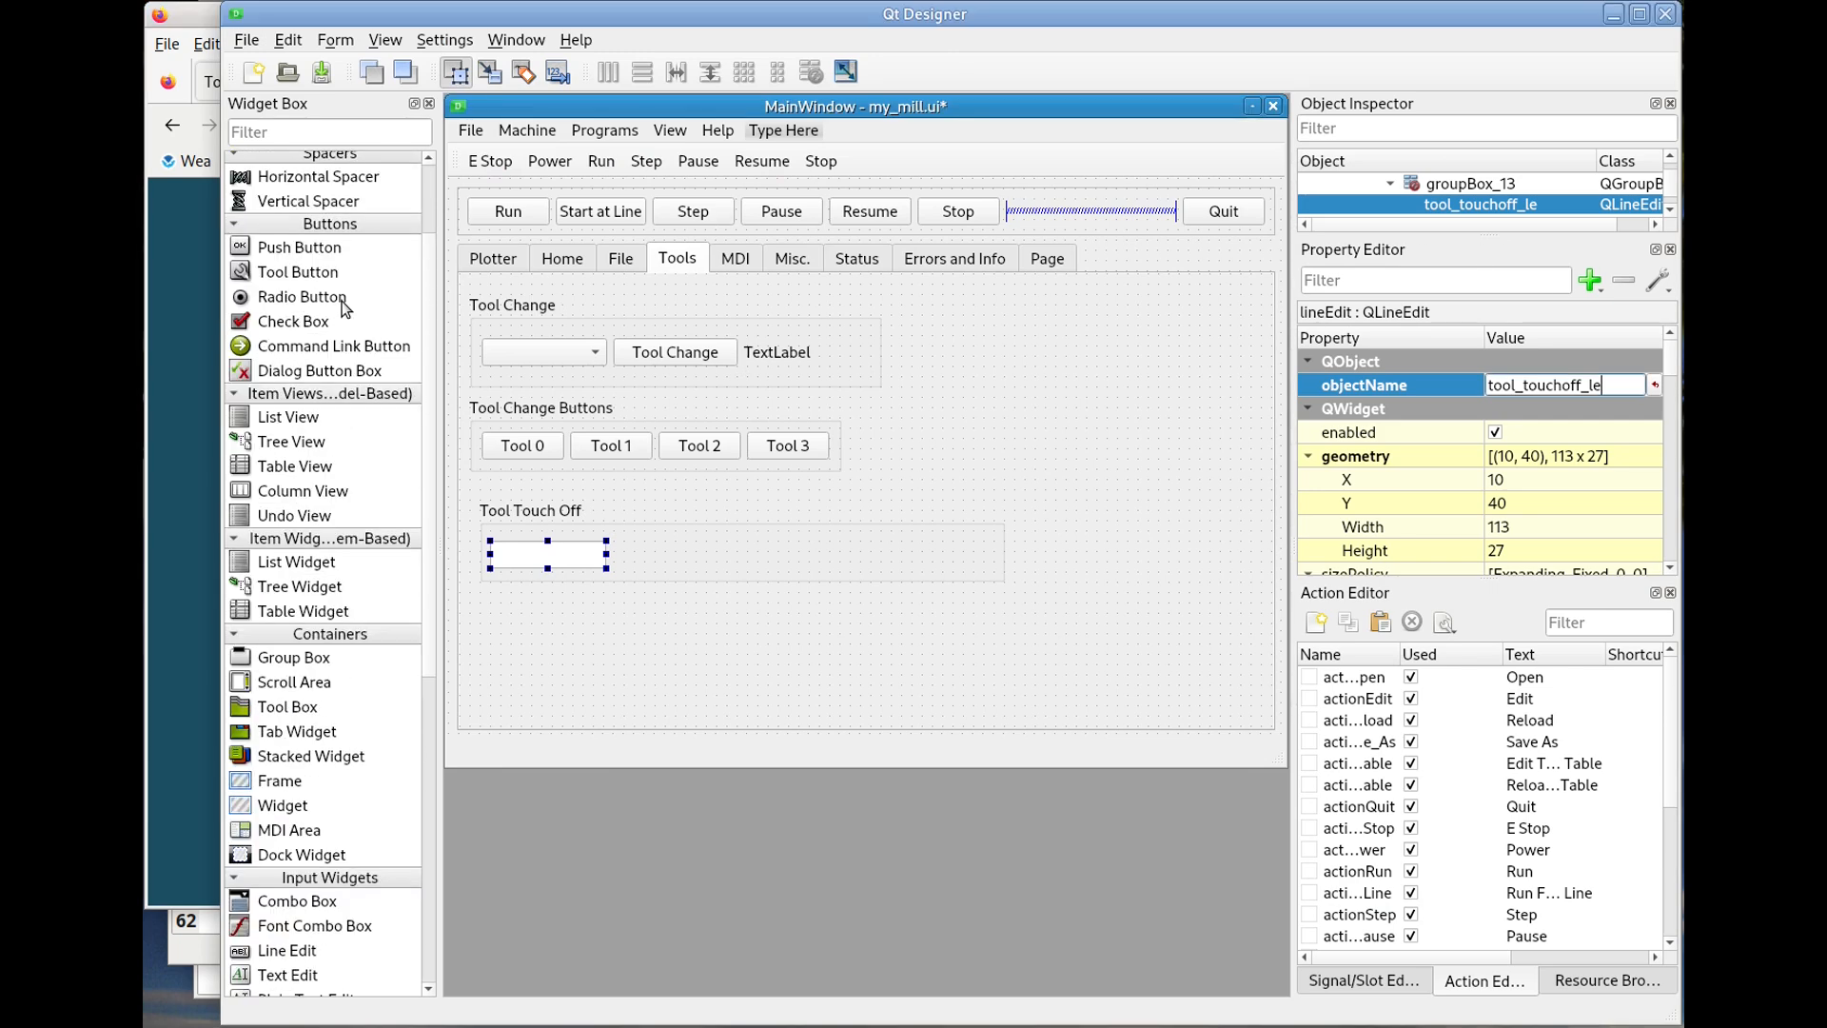
{"action": "left_click_drag", "start_coordinate": [316, 251], "coordinate": [670, 554]}
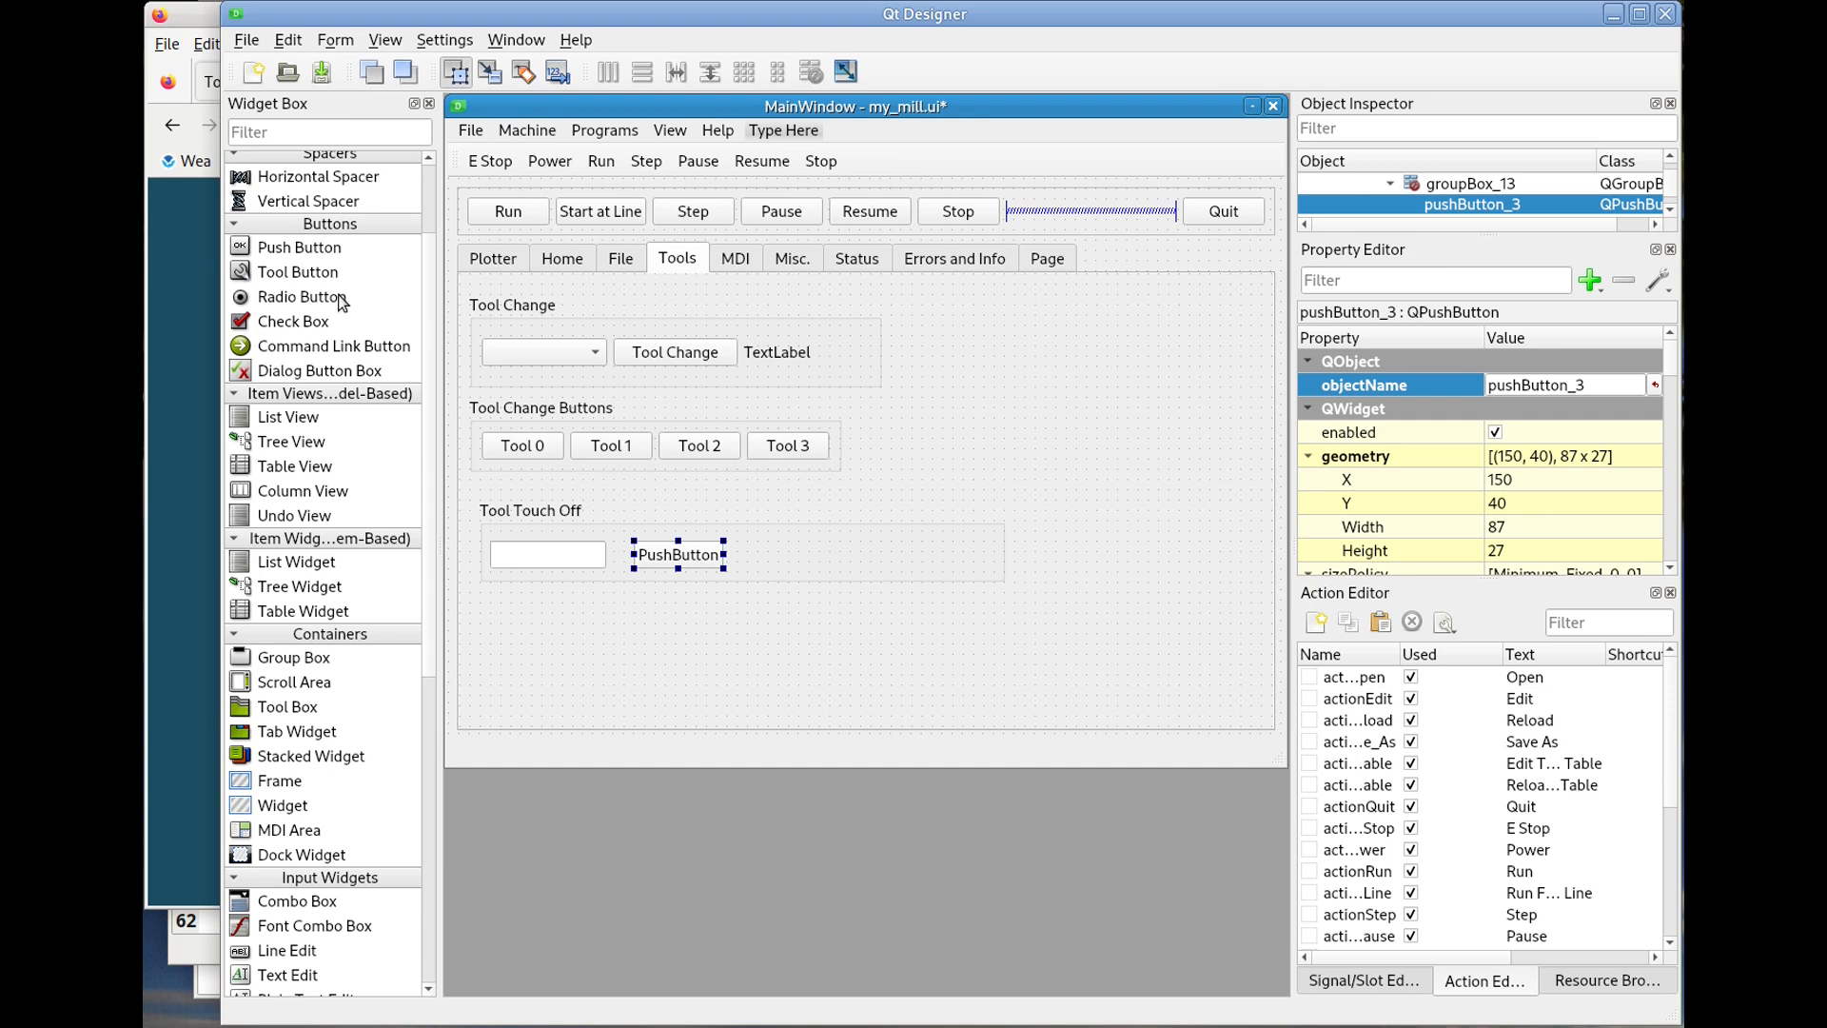
{"action": "left_click_drag", "start_coordinate": [320, 249], "coordinate": [764, 544]}
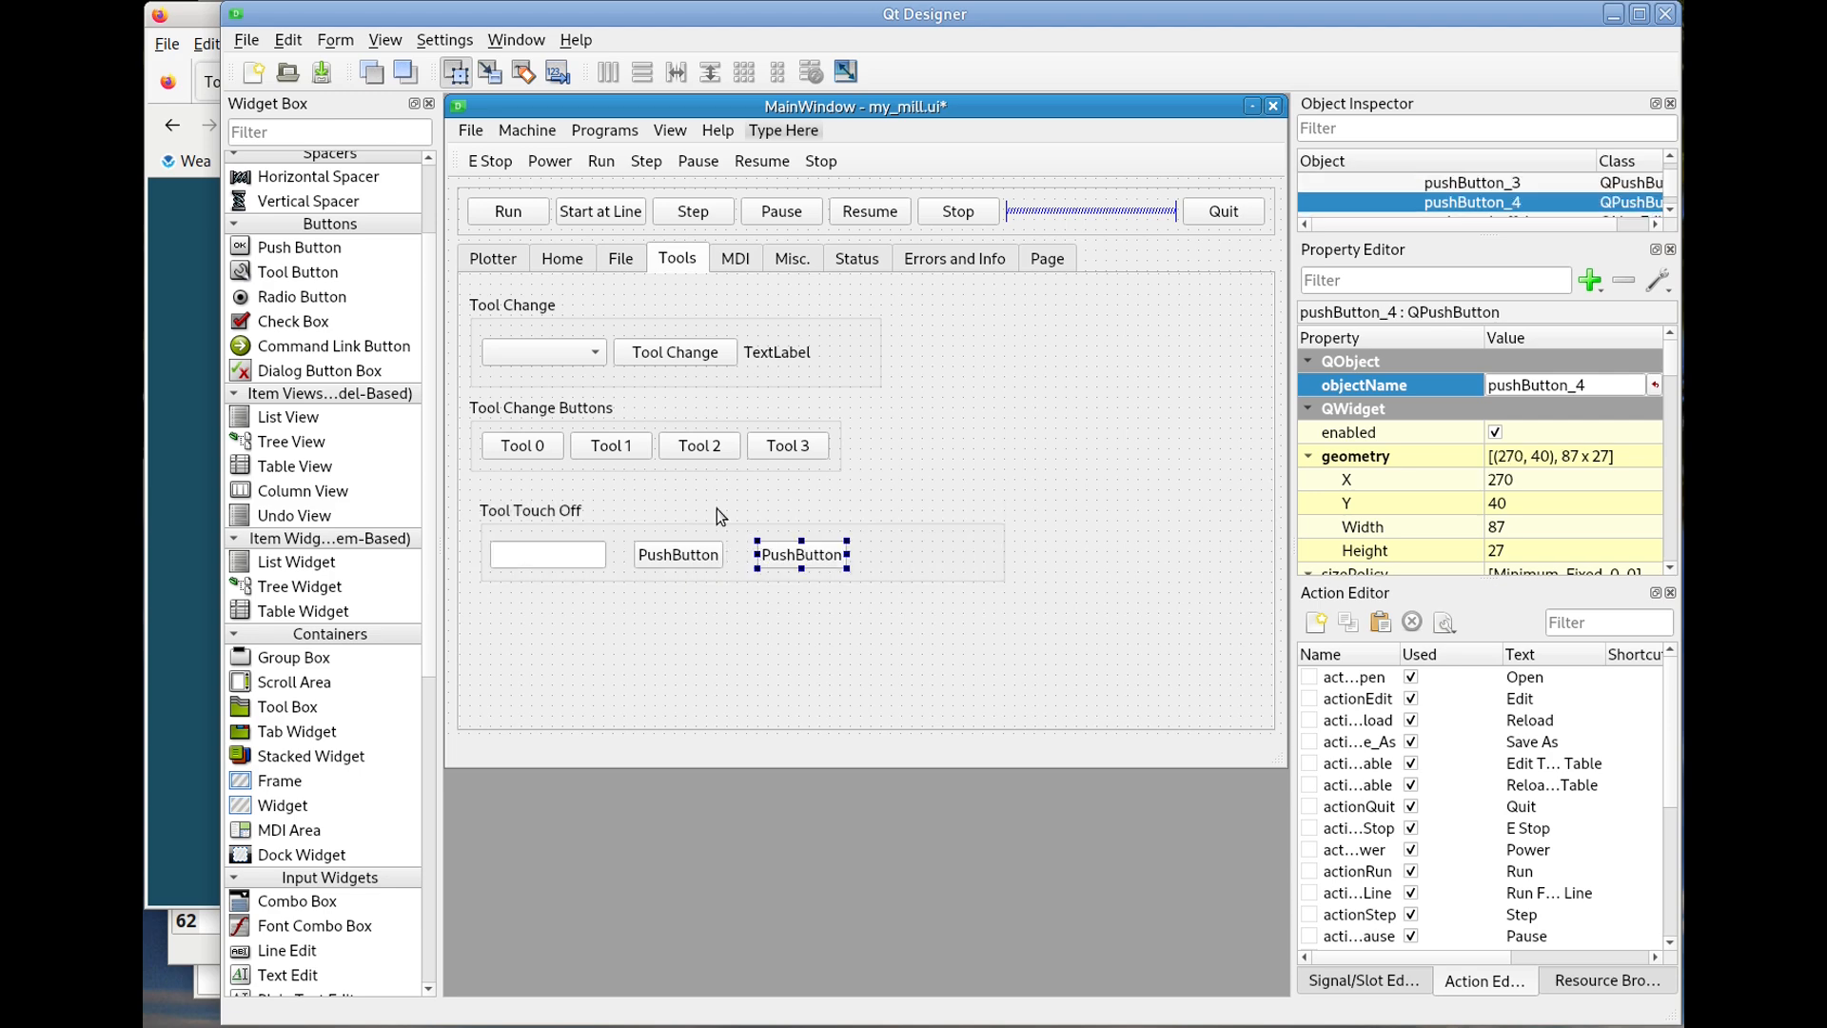
{"action": "left_click_drag", "start_coordinate": [335, 249], "coordinate": [873, 547]}
Label the three new touch-off push buttons X, Y and Z.
{"action": "double_click", "coordinate": [684, 555]}
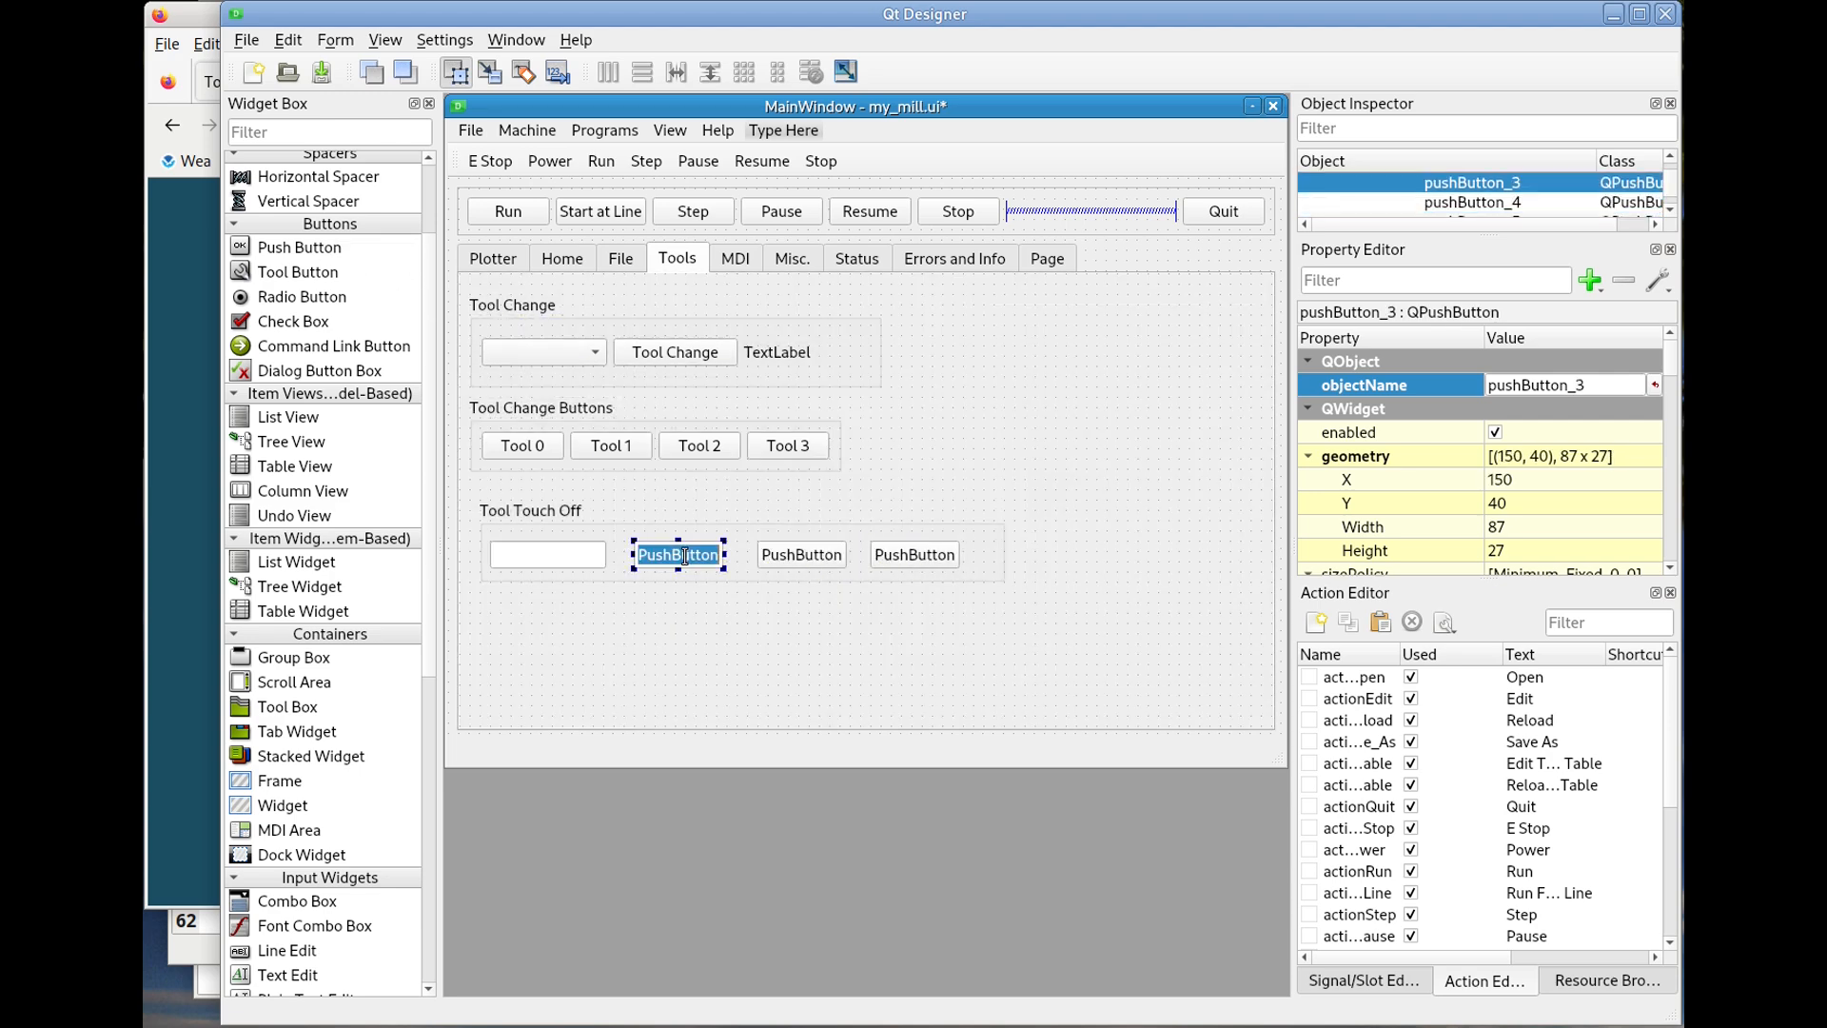
{"action": "type", "text": "X"}
{"action": "double_click", "coordinate": [804, 554]}
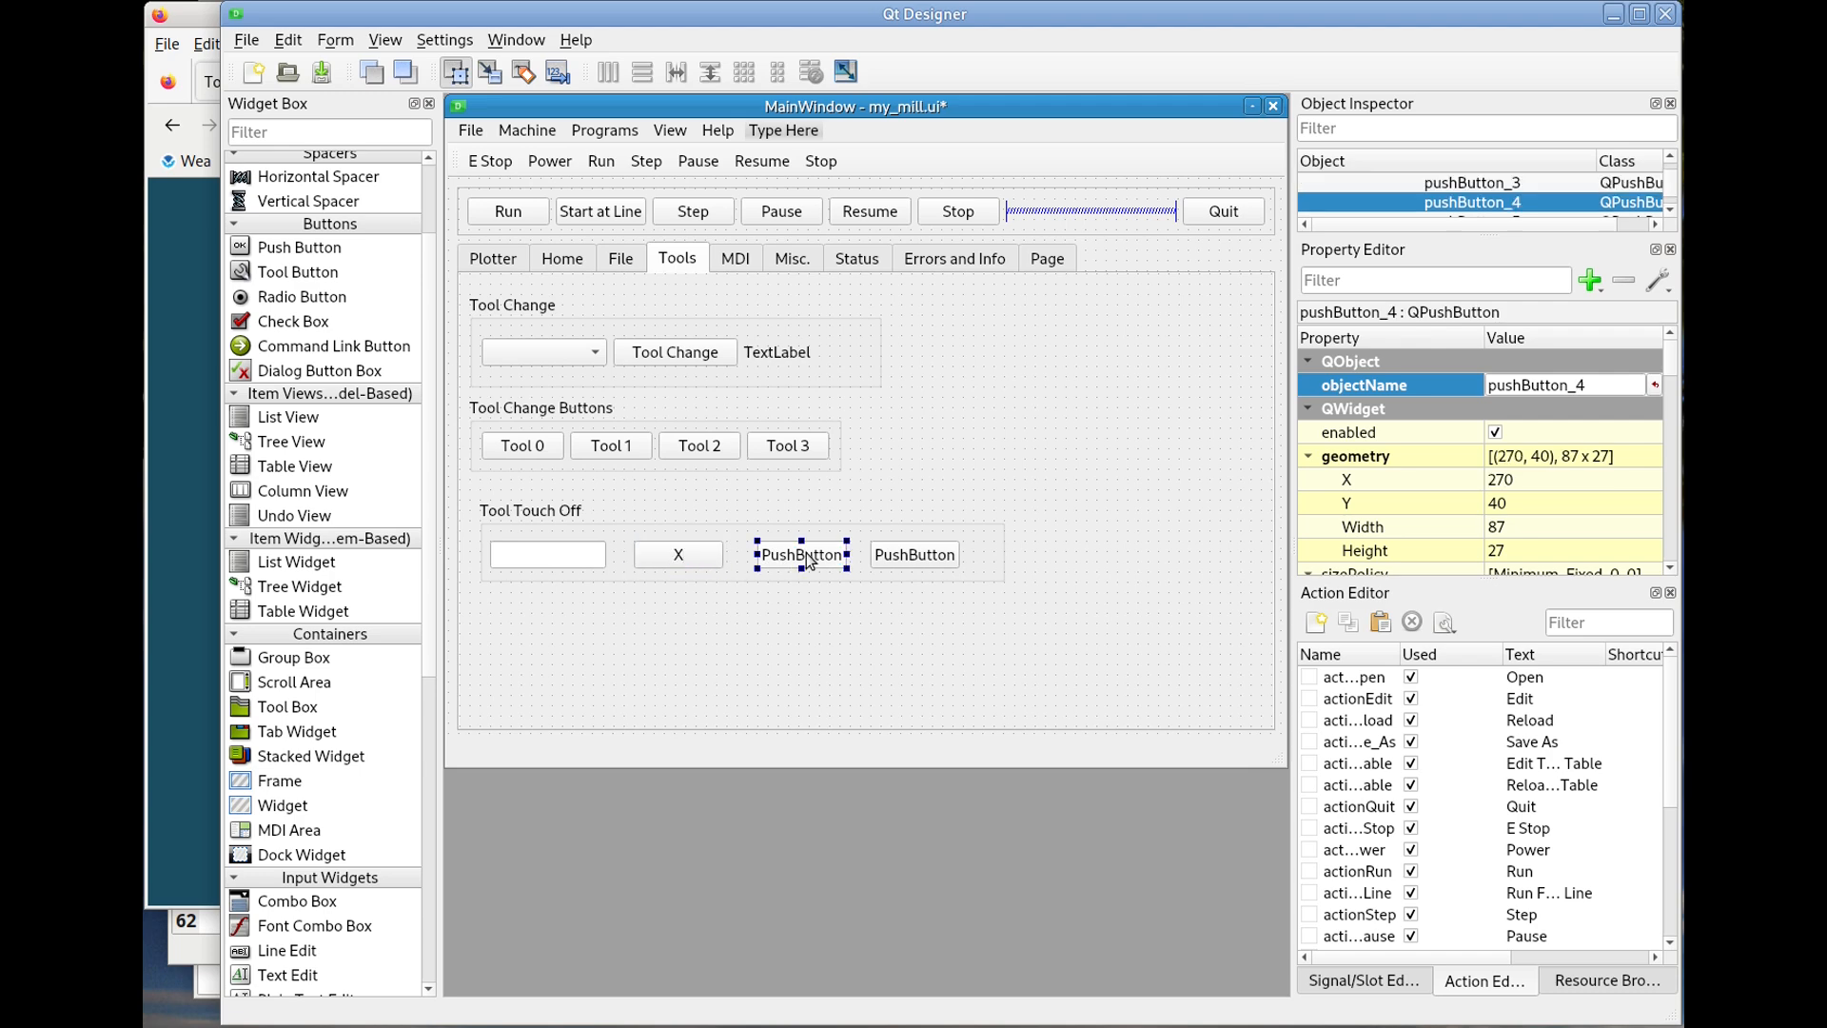
{"action": "type", "text": "Y"}
{"action": "double_click", "coordinate": [921, 559]}
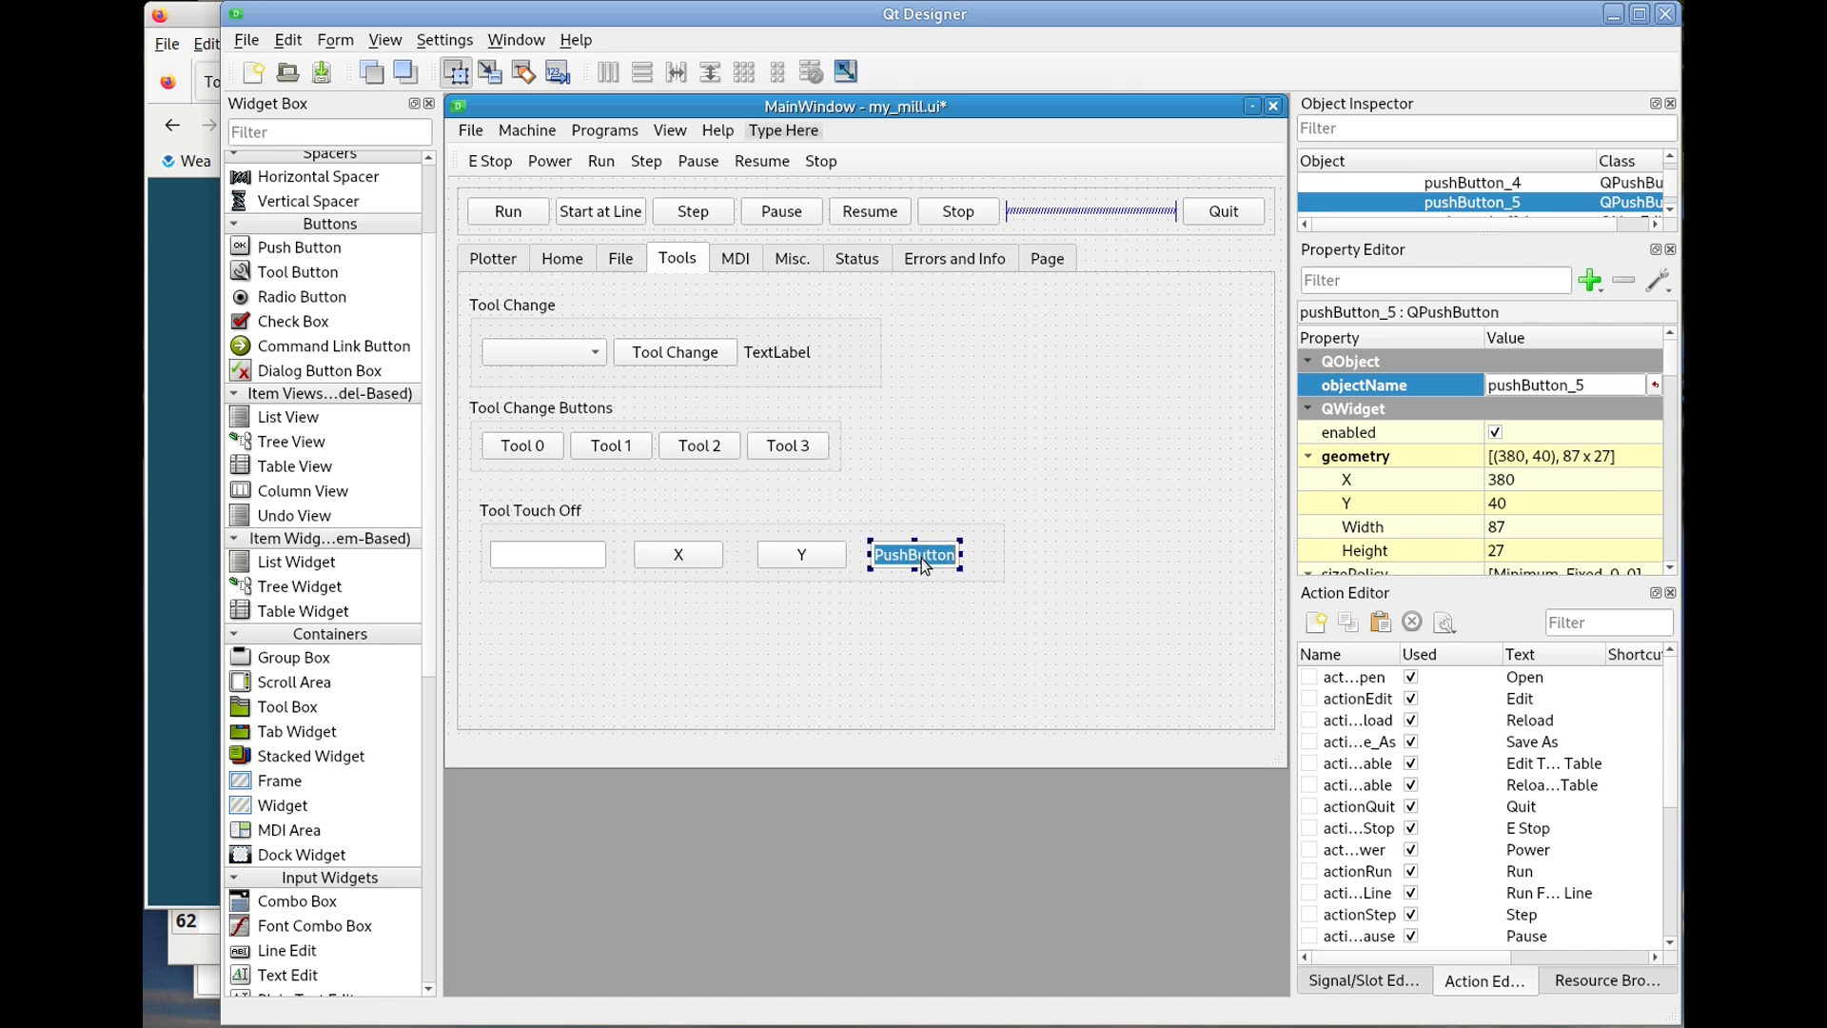
{"action": "type", "text": "Z"}
Name the X, Y and Z buttons tool_touchoff_x, tool_touchoff_y and tool_touchoff_z.
{"action": "left_click", "coordinate": [693, 554]}
{"action": "double_click", "coordinate": [1561, 385]}
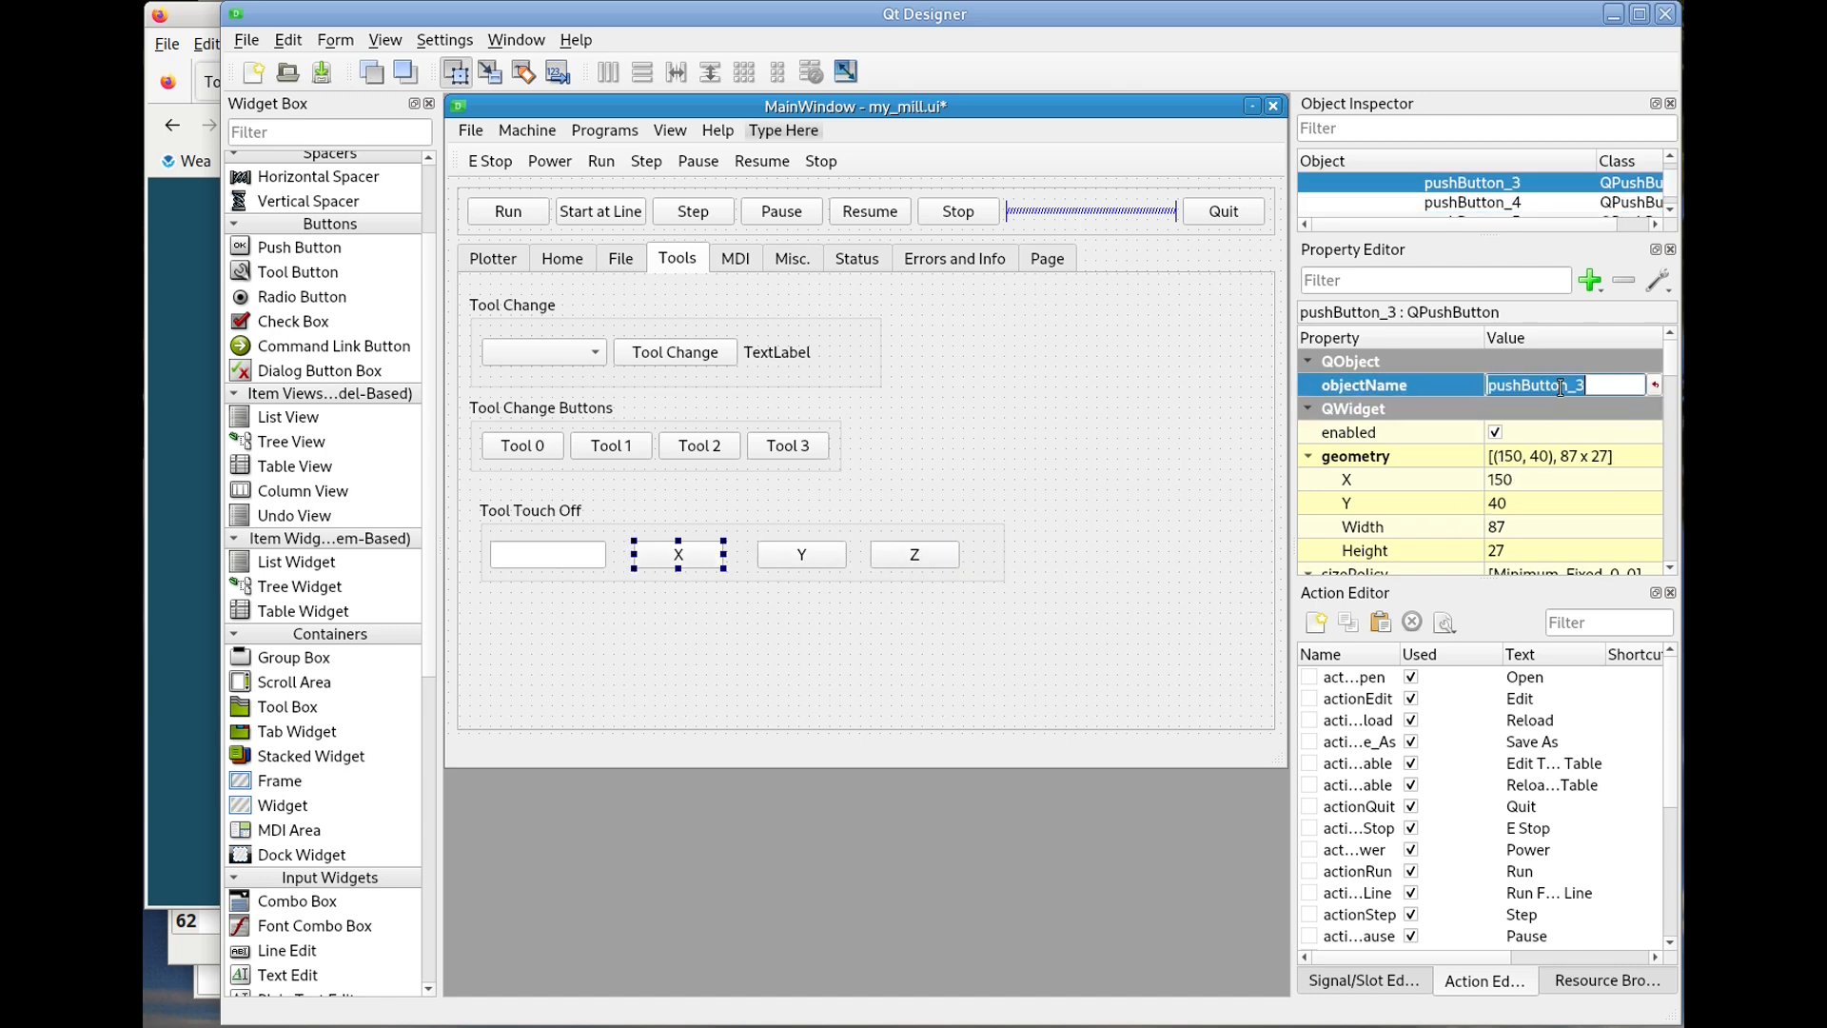
{"action": "type", "text": "tool_touchoff_x"}
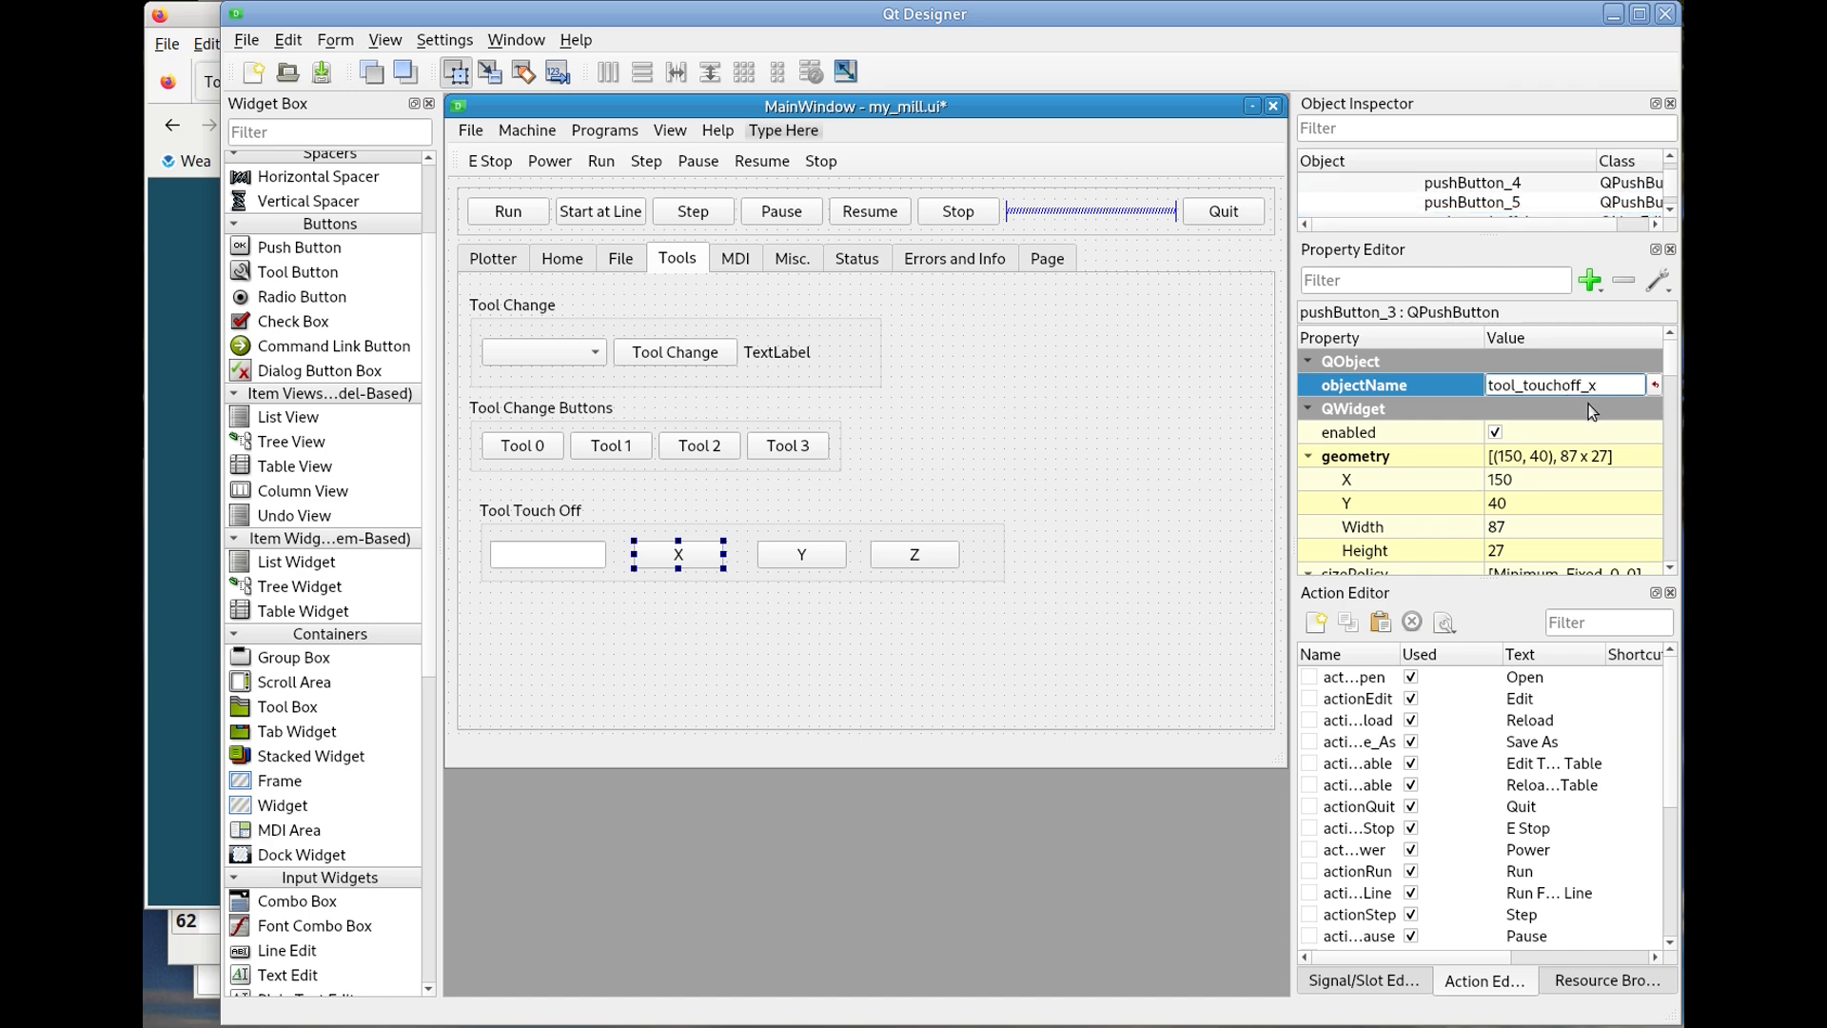
{"action": "left_click", "coordinate": [820, 557]}
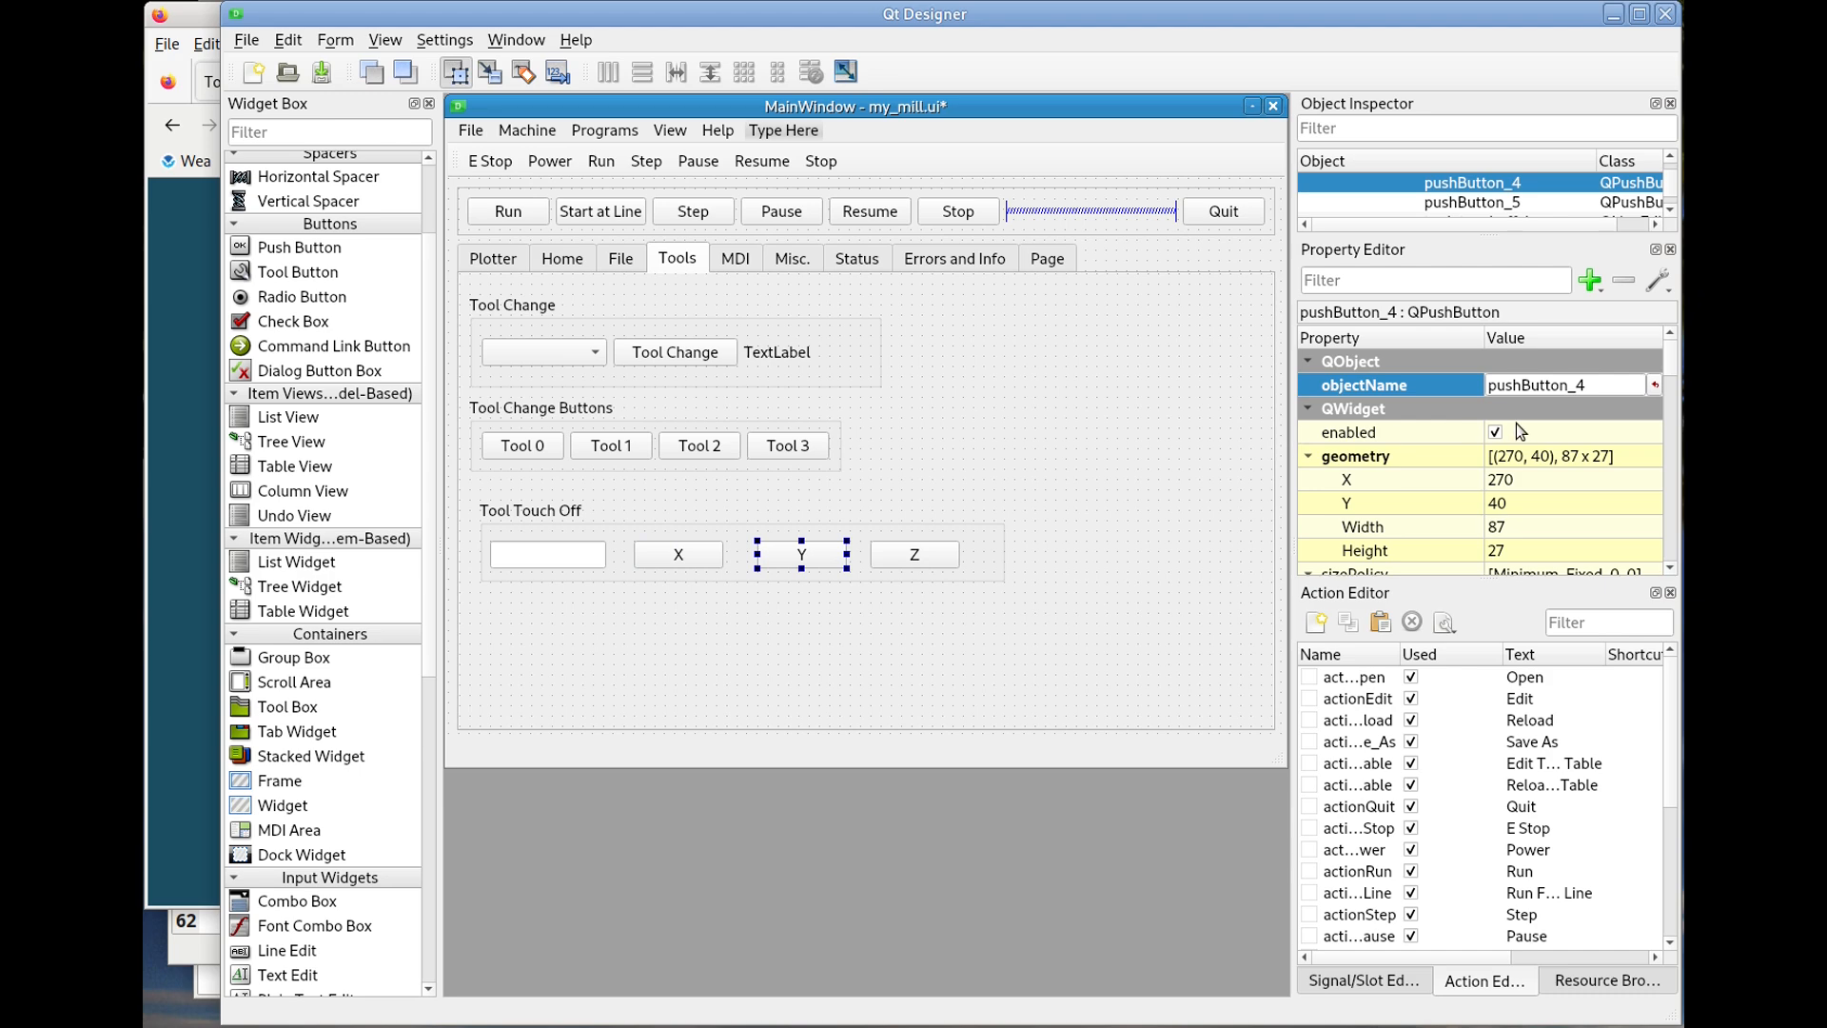
{"action": "double_click", "coordinate": [1565, 385]}
{"action": "type", "text": "tool_touchoff_"}
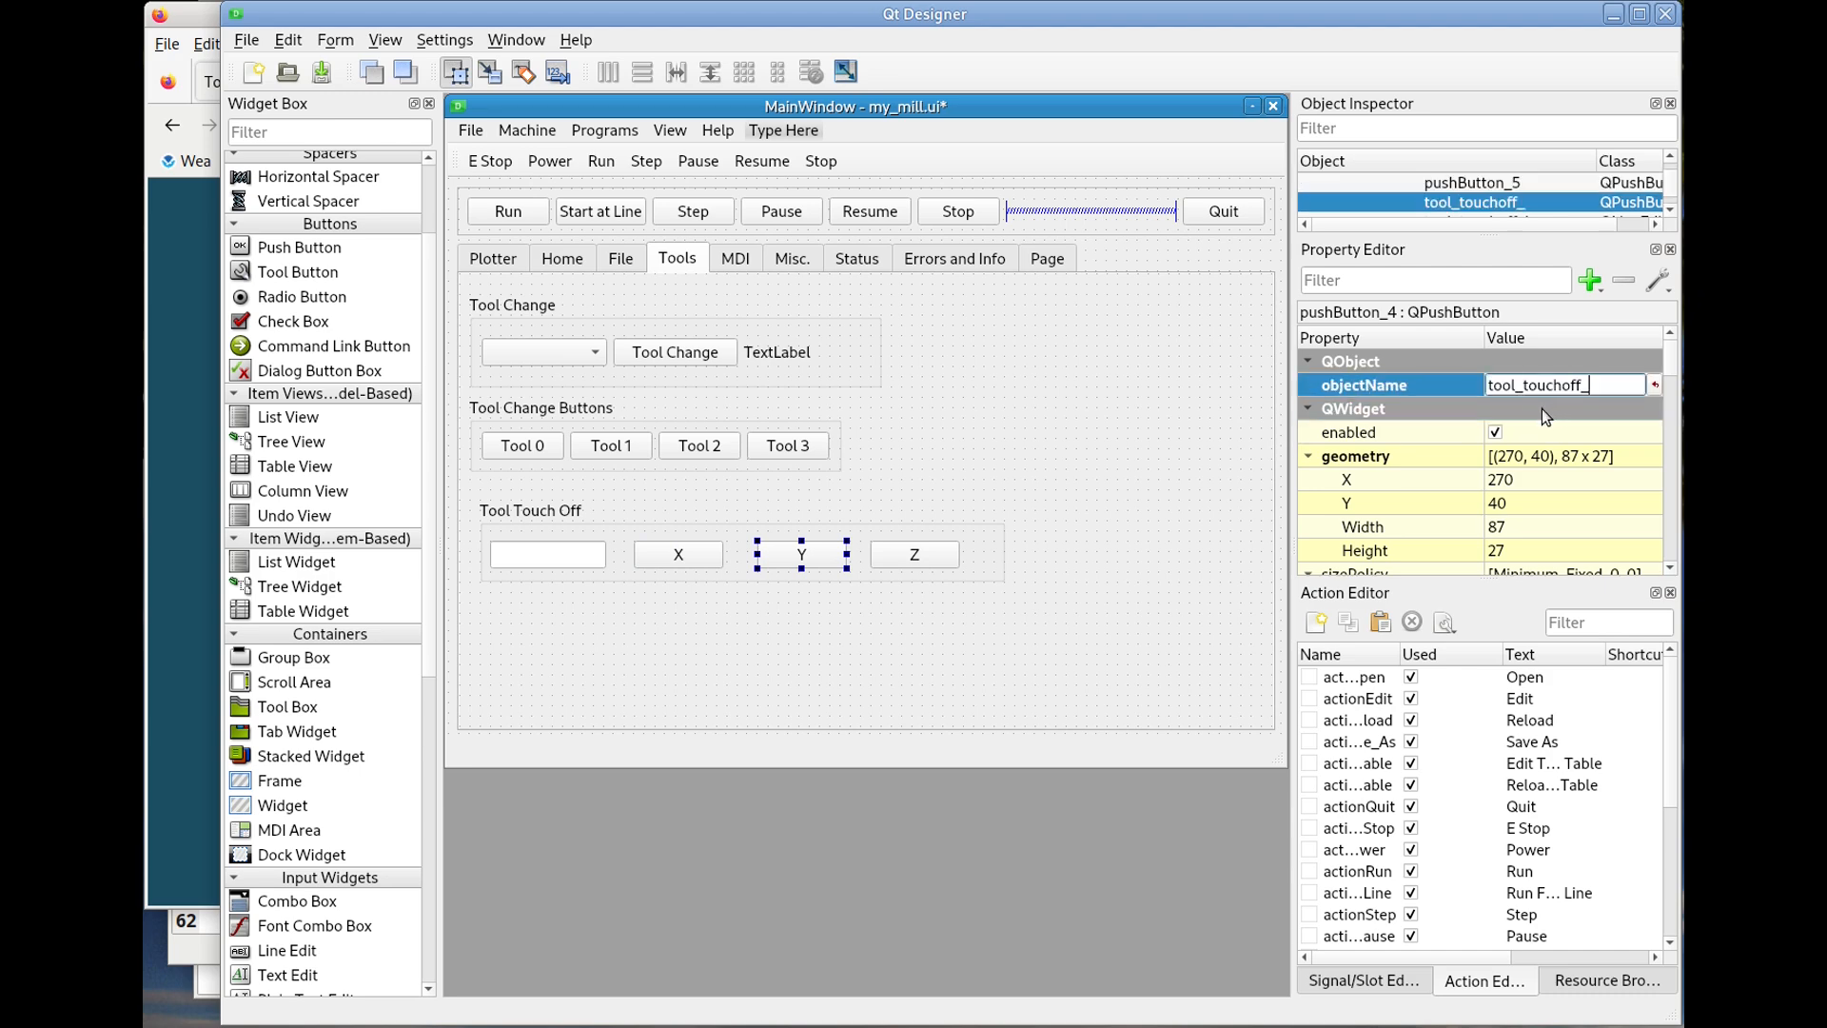
{"action": "type", "text": "y"}
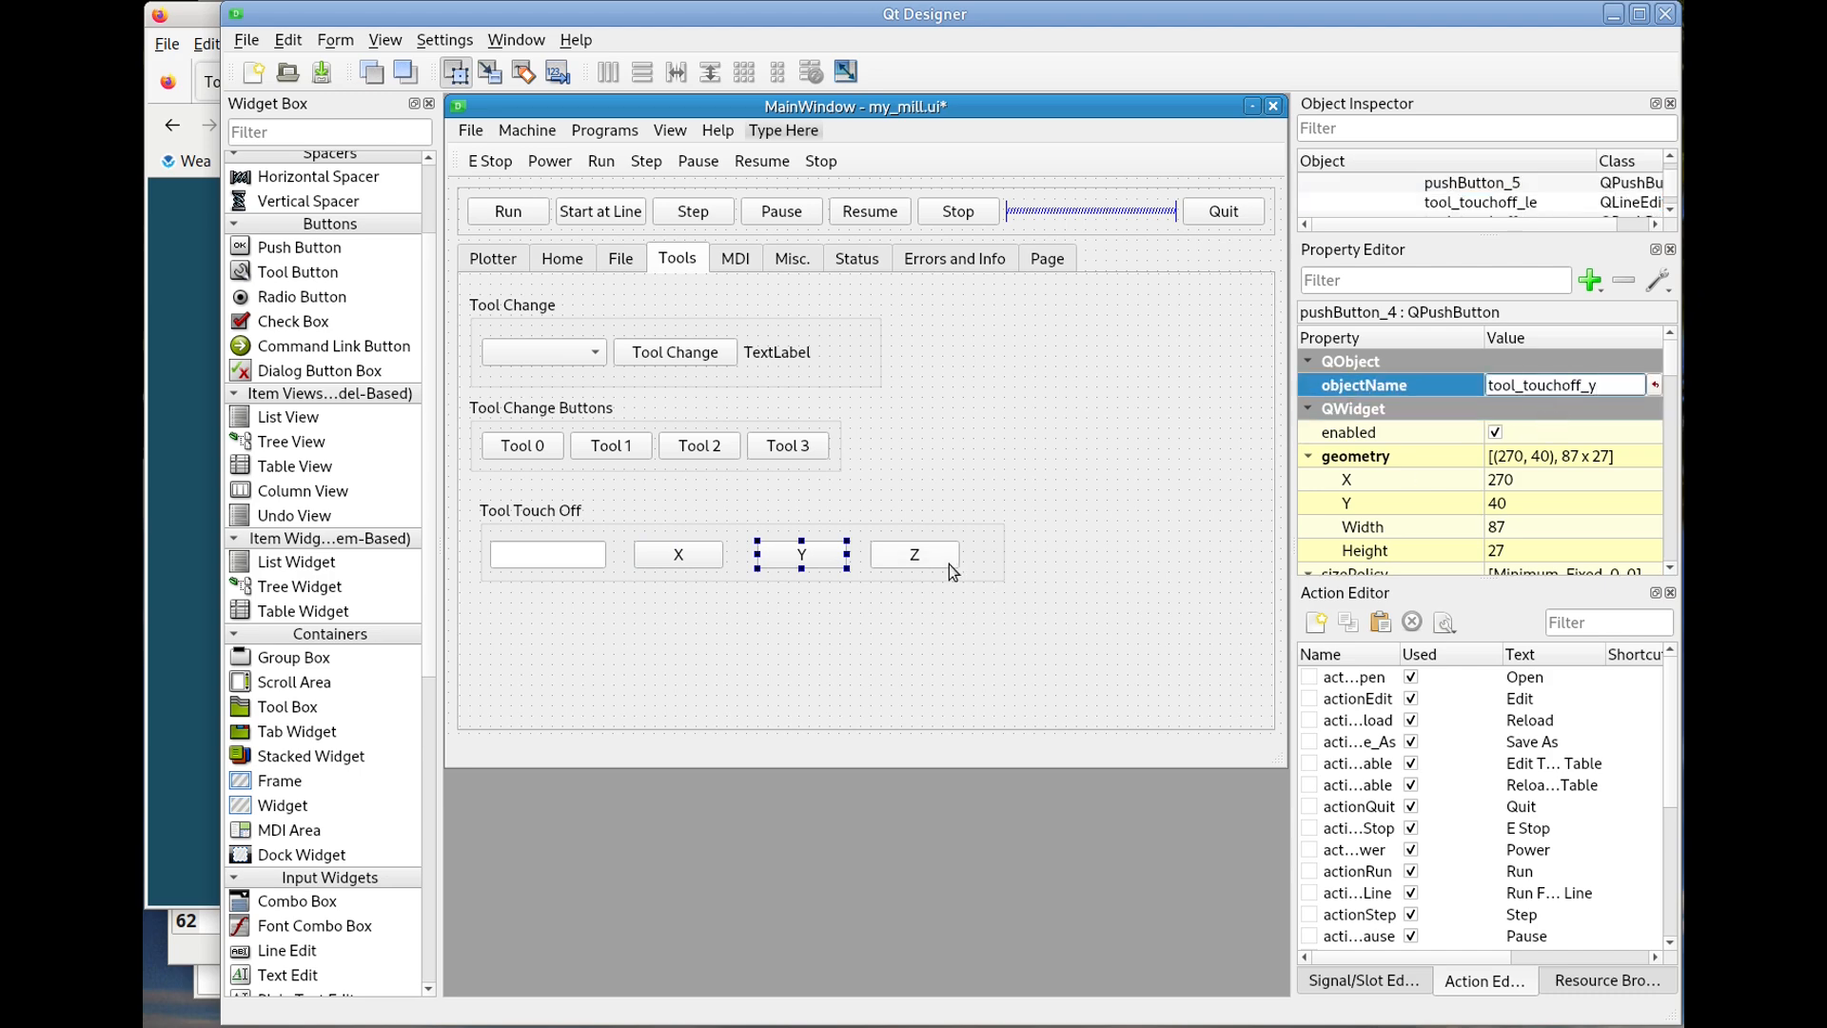
{"action": "left_click", "coordinate": [935, 559]}
{"action": "left_click", "coordinate": [1553, 392]}
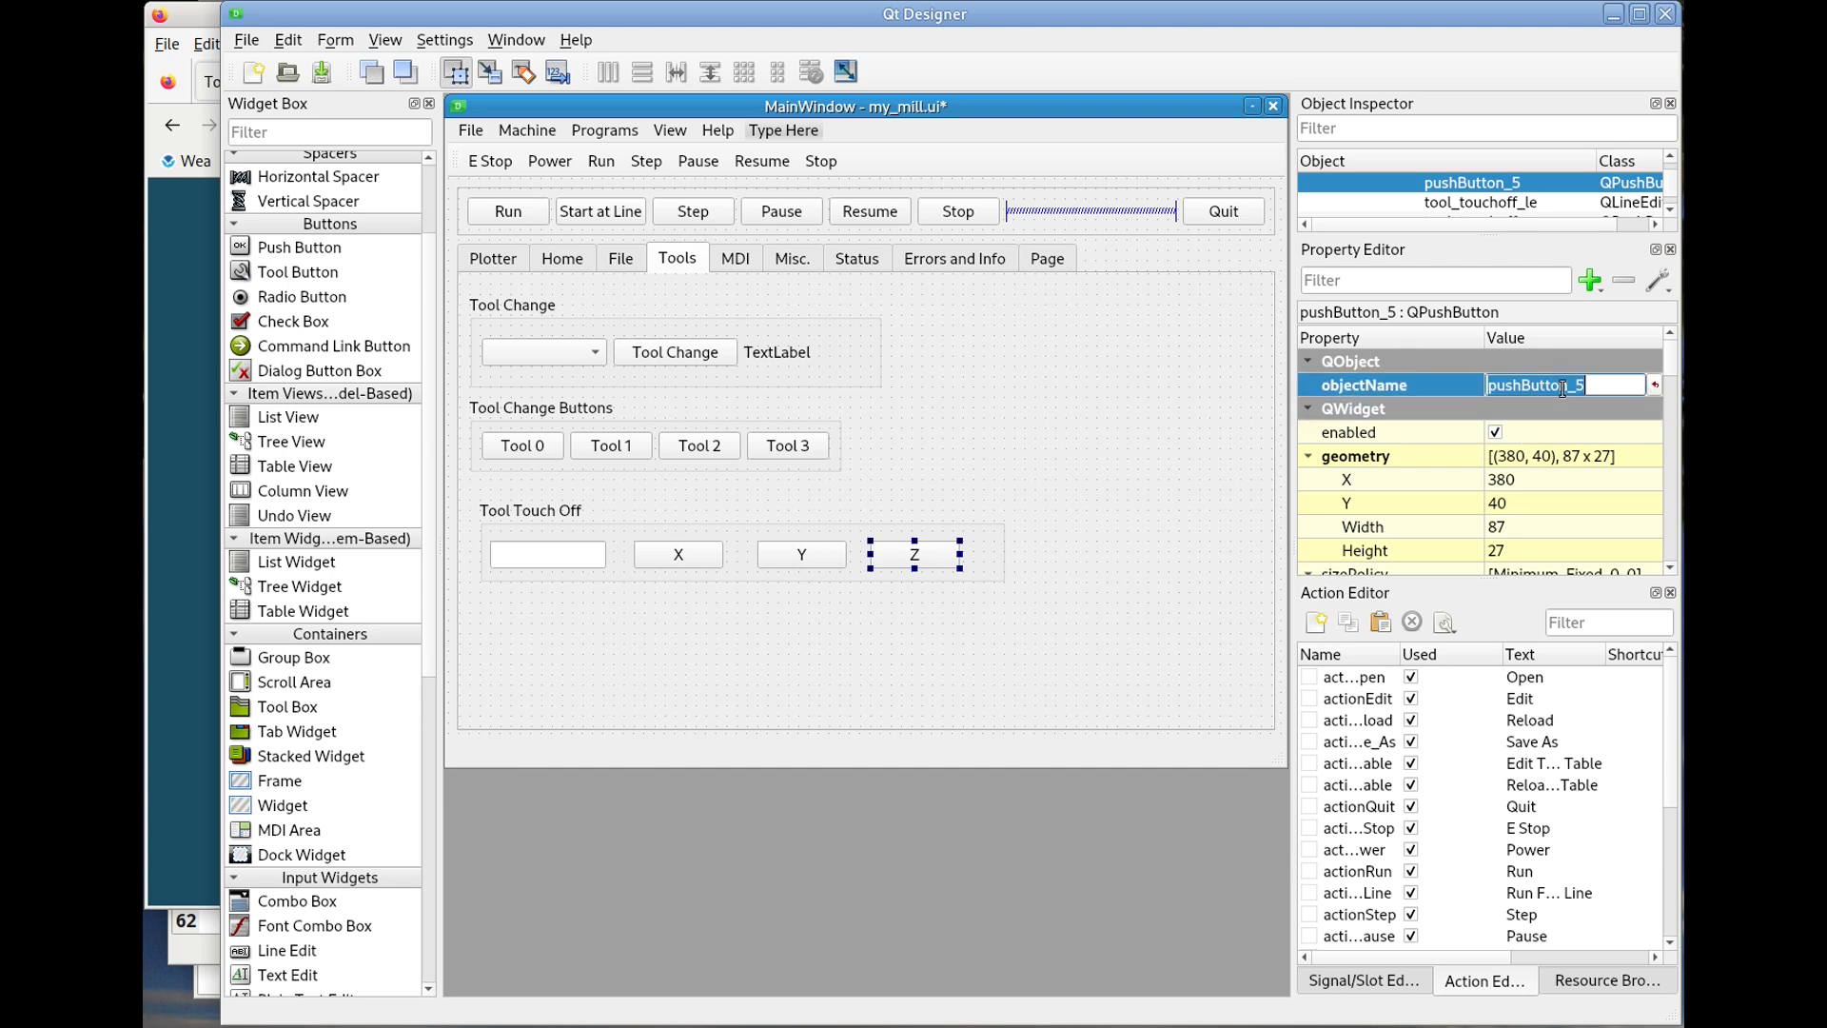
{"action": "type", "text": "tool_touchoff_z"}
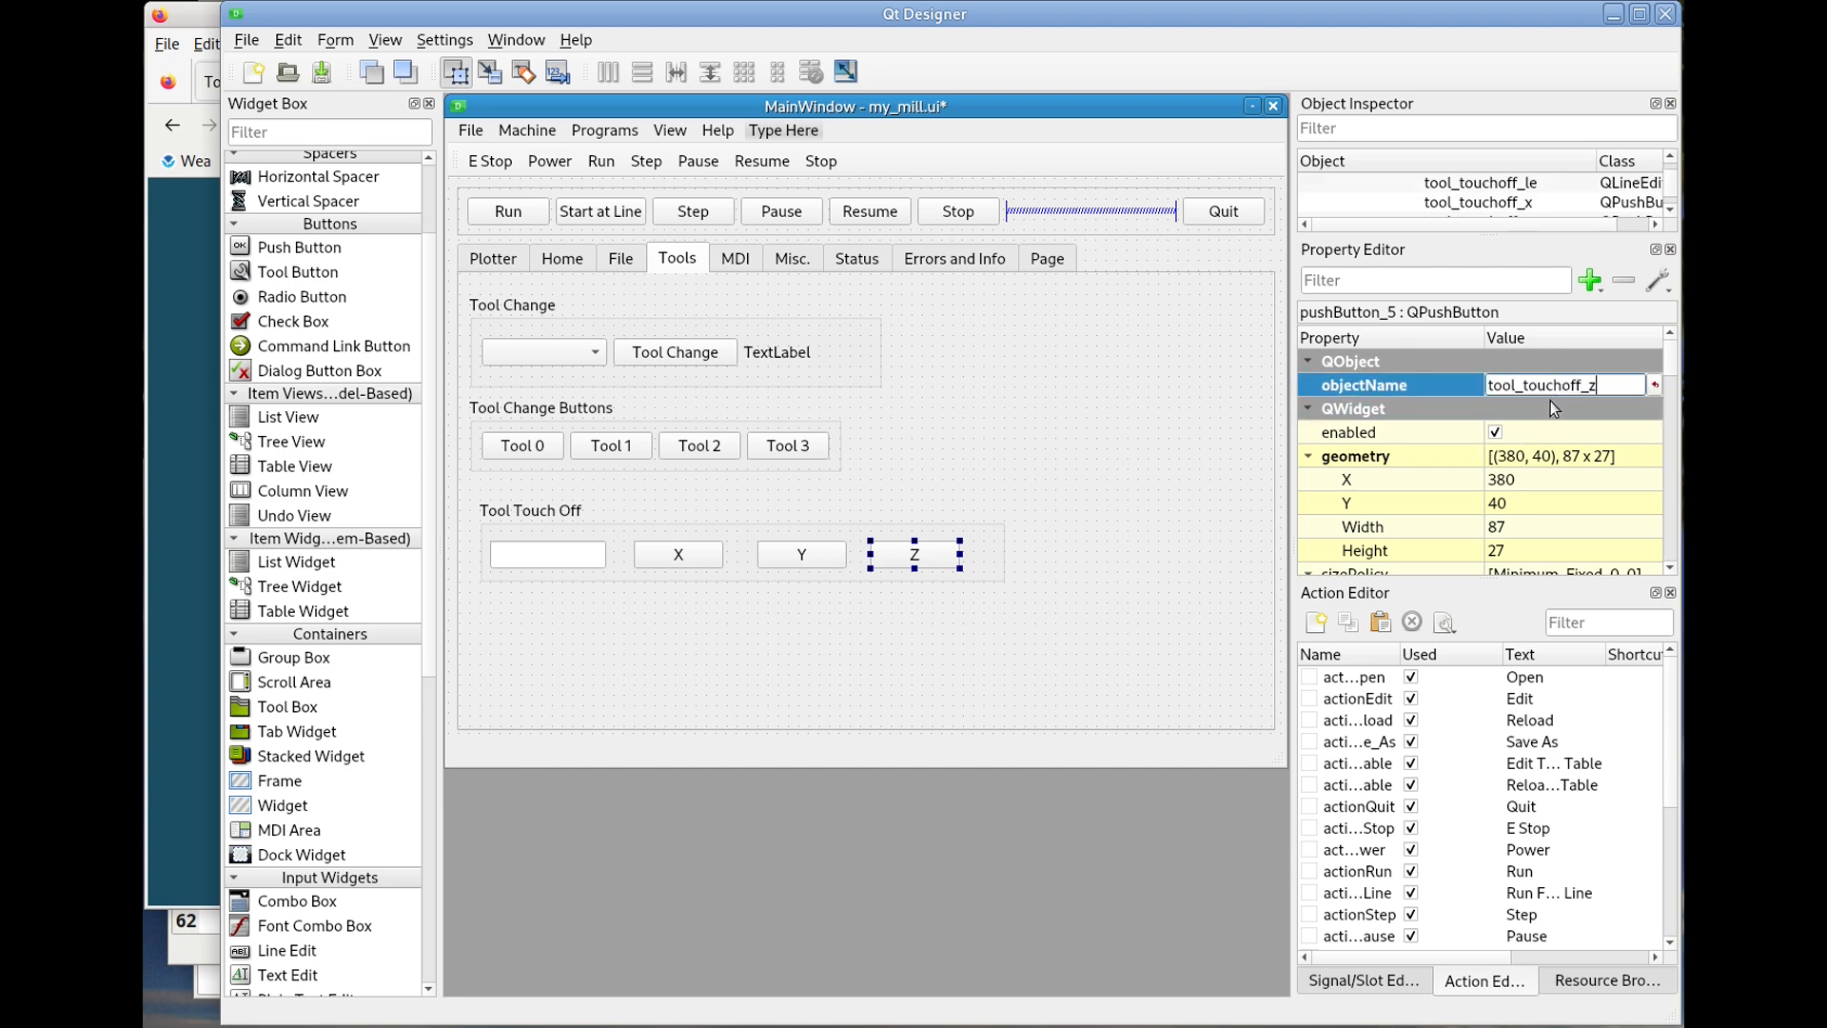
Lay out the Tool Touch Off group box horizontally and save the my_mill.ui form.
{"action": "left_click", "coordinate": [560, 513]}
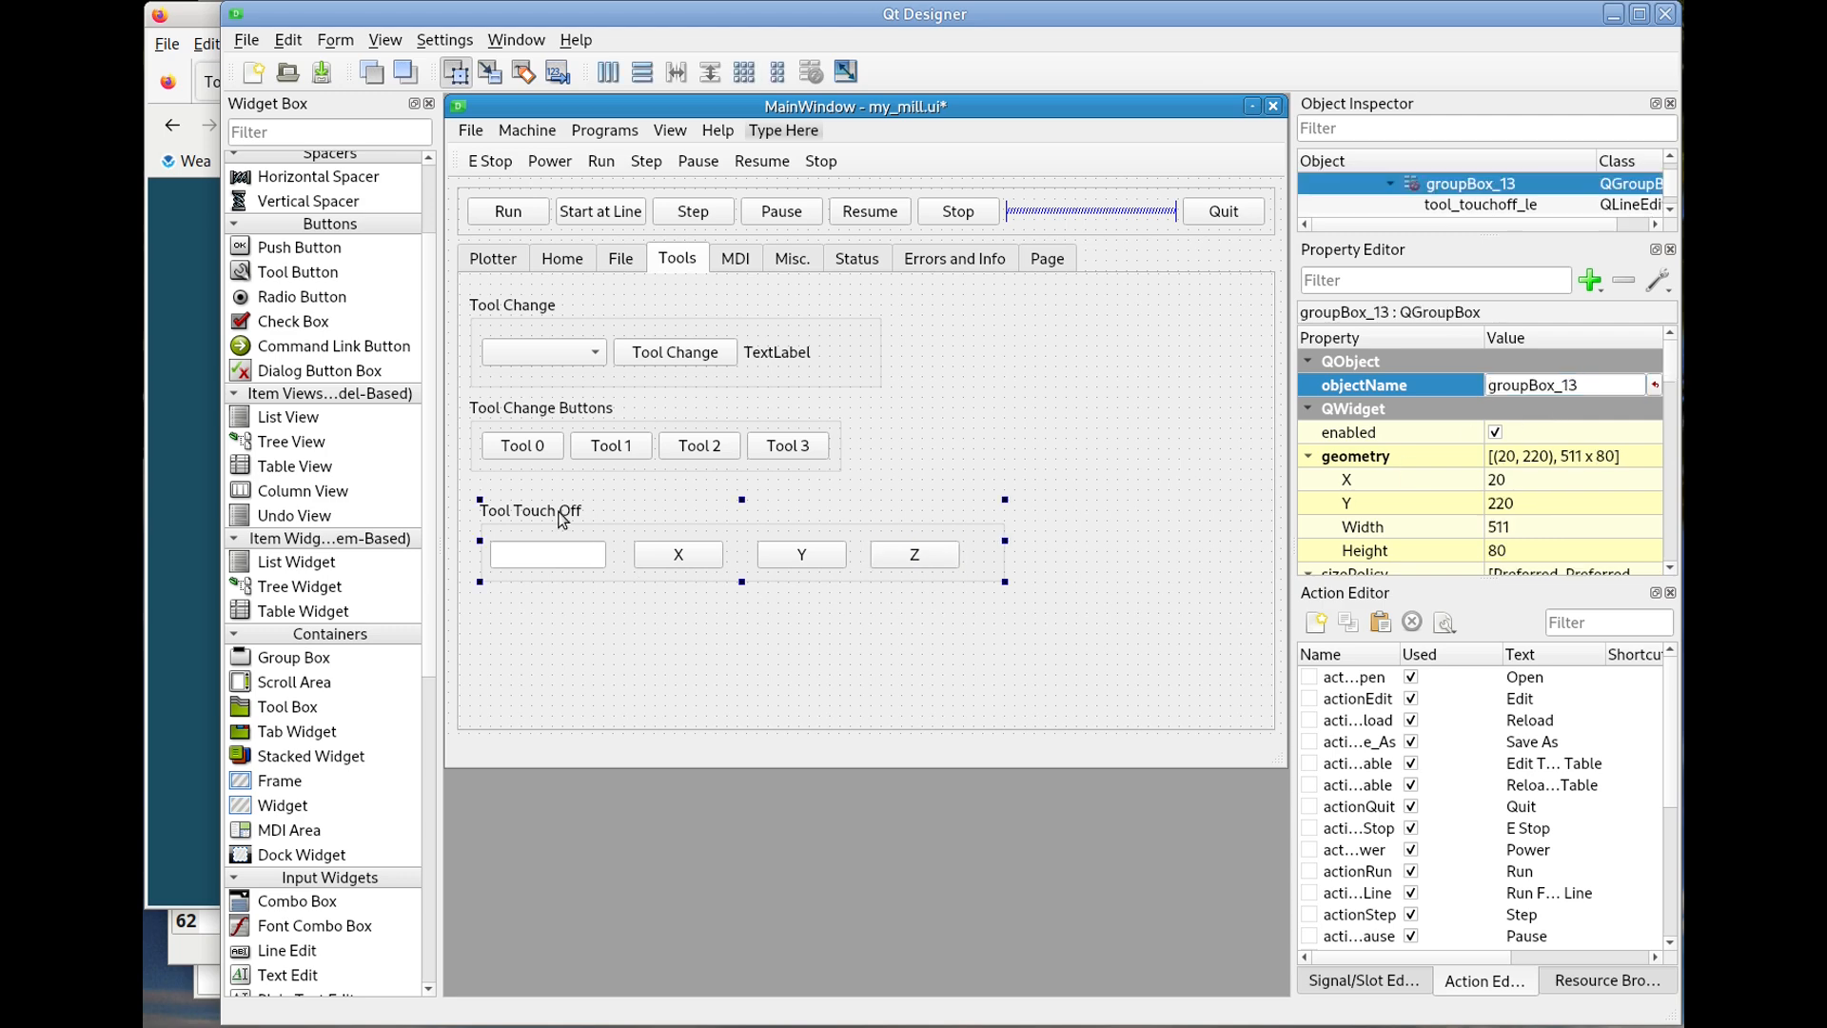
{"action": "right_click", "coordinate": [559, 513]}
{"action": "mouse_move", "coordinate": [648, 989]}
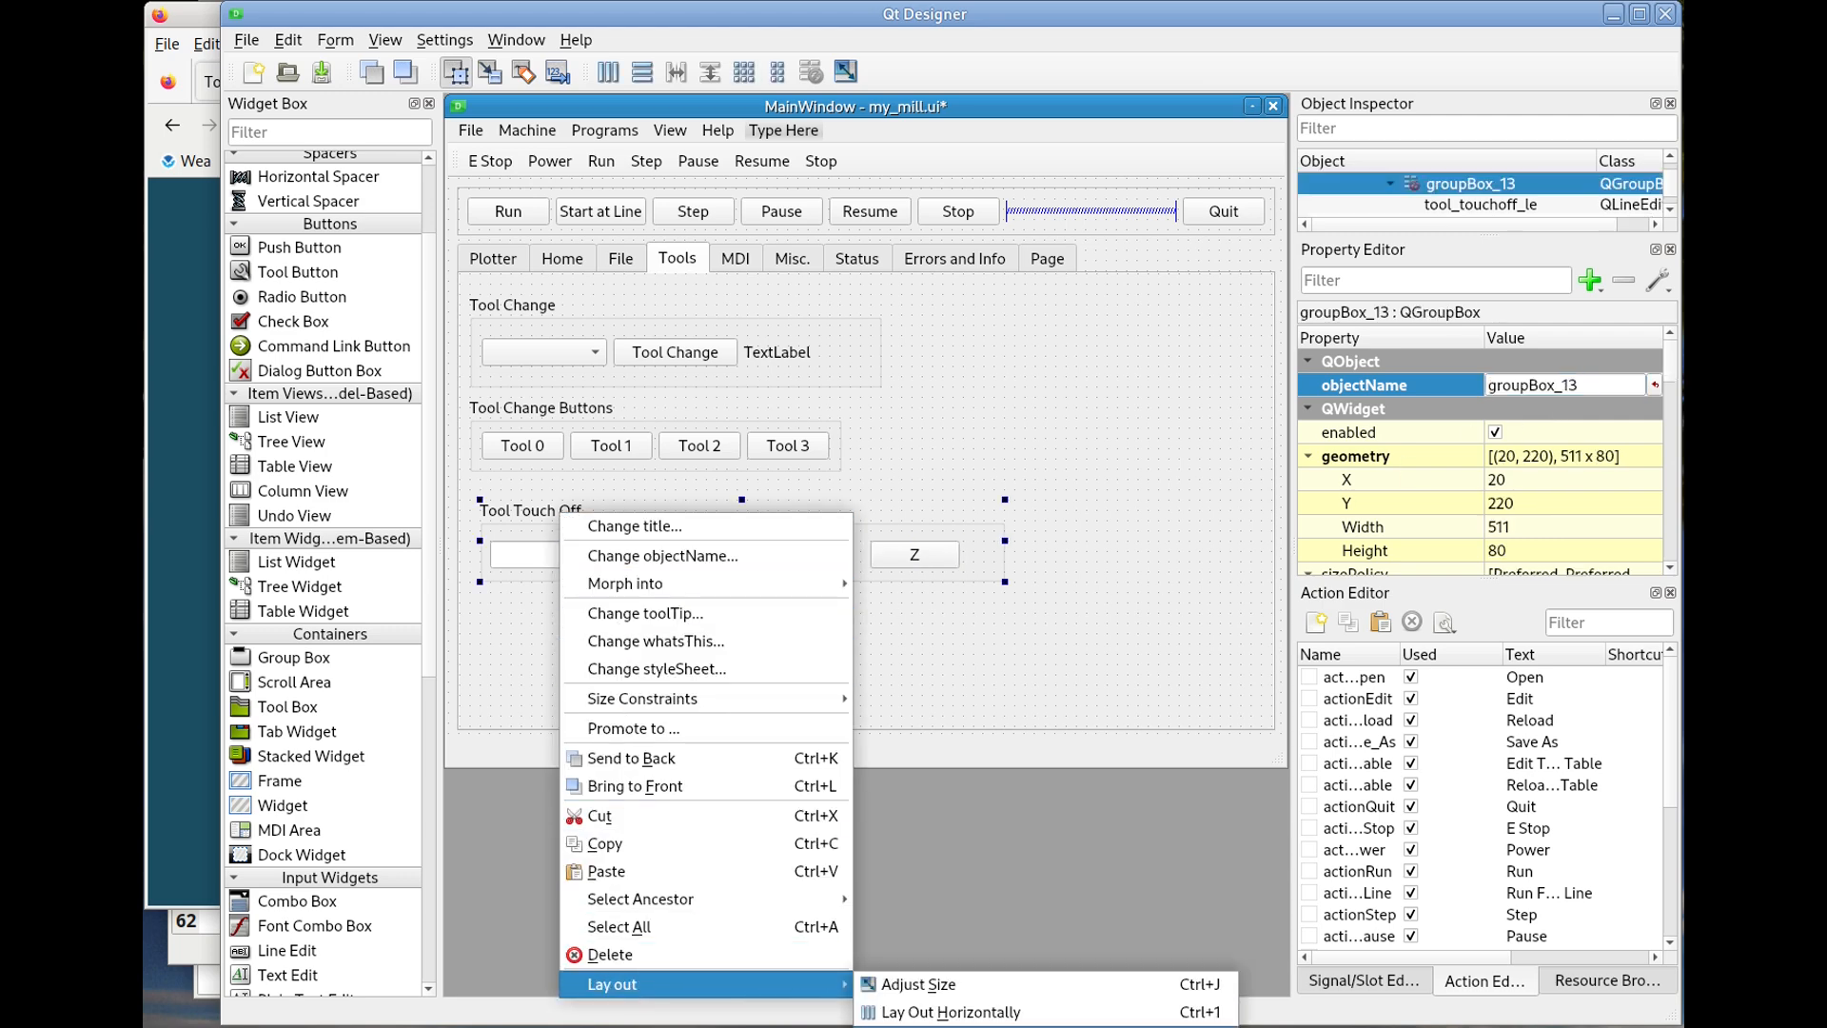
{"action": "left_click", "coordinate": [913, 1007]}
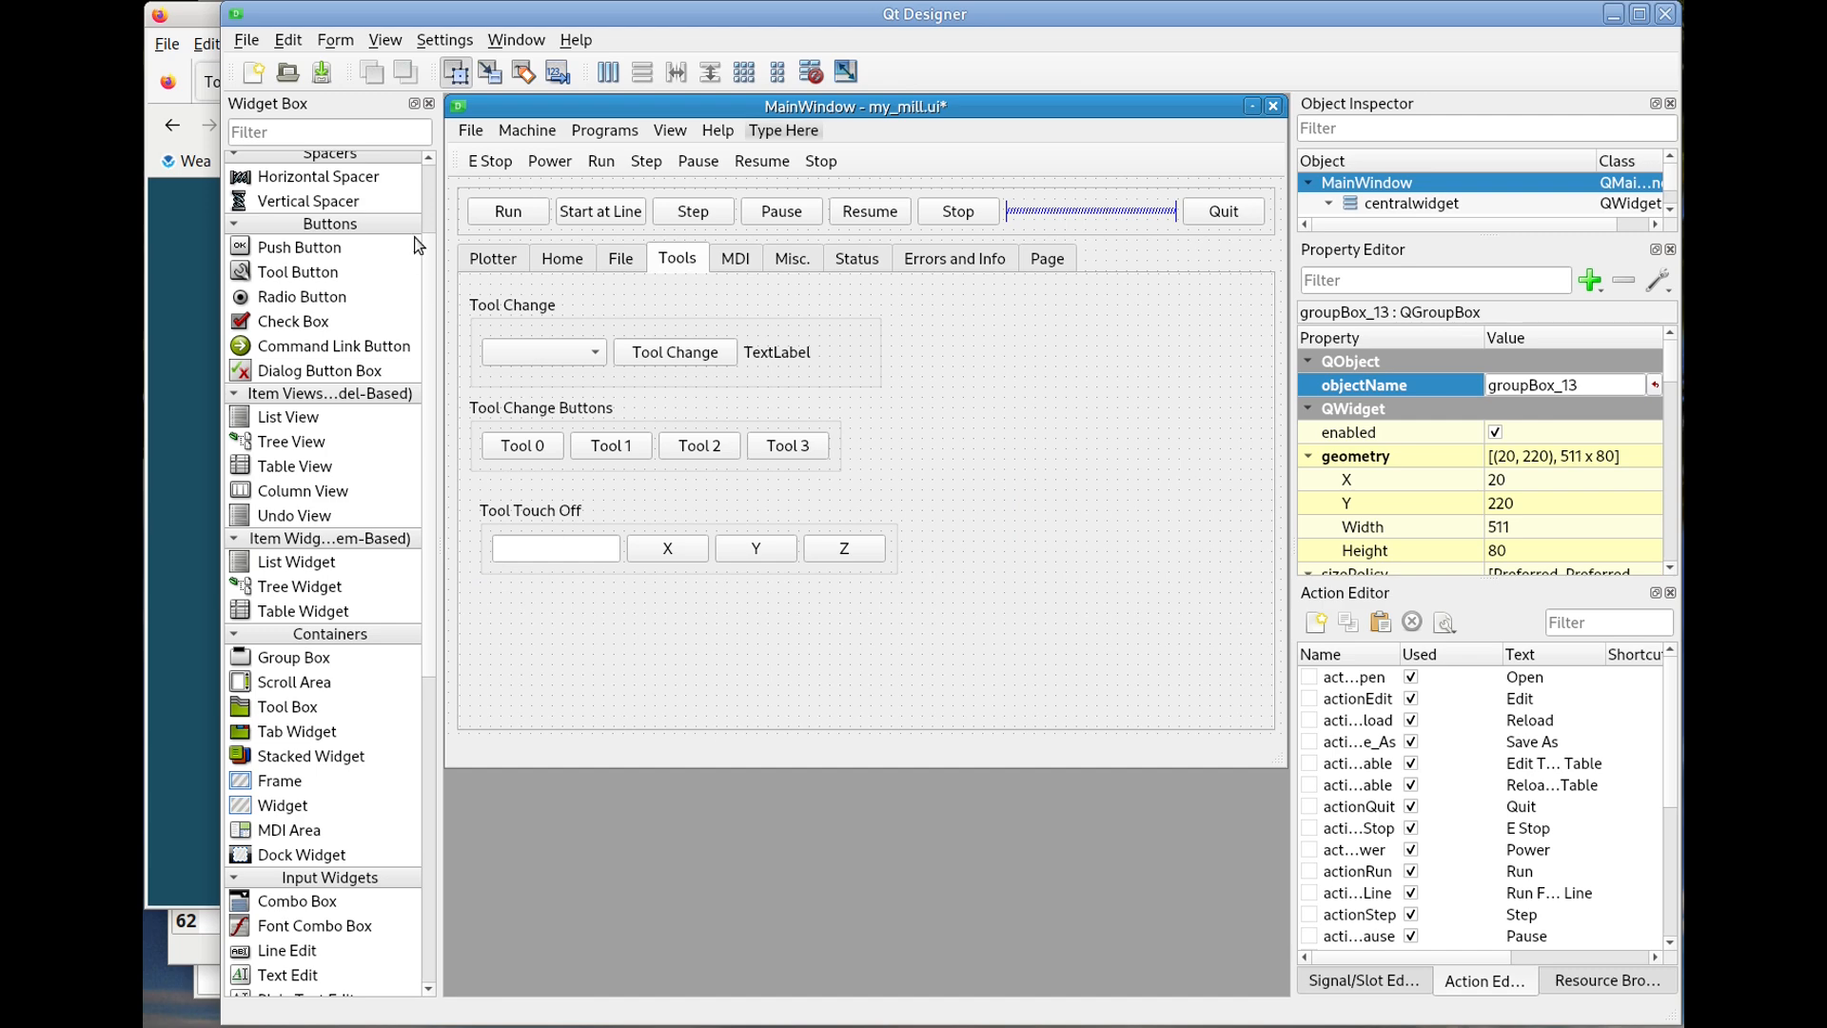
{"action": "left_click", "coordinate": [322, 74]}
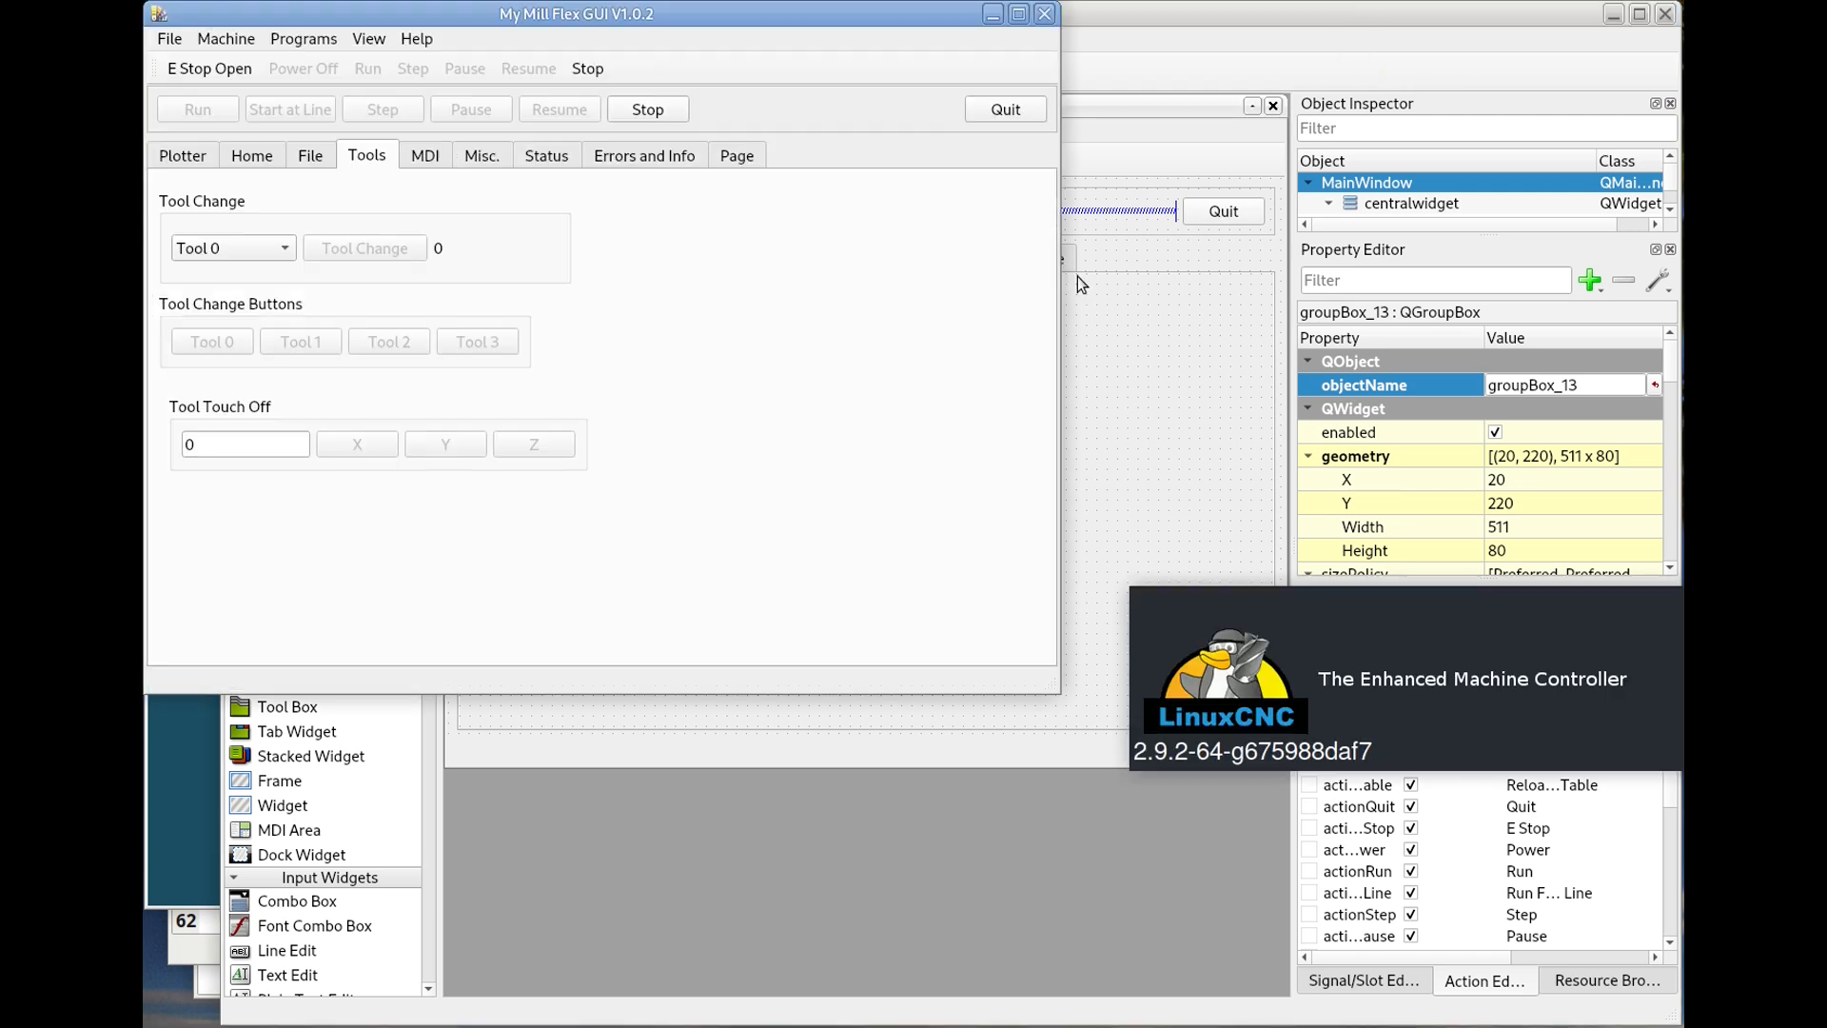
In the relaunched My Mill Flex GUI, close the E Stop, power on, home all axes and return to the Tools page.
{"action": "left_click", "coordinate": [211, 68]}
{"action": "left_click", "coordinate": [293, 72]}
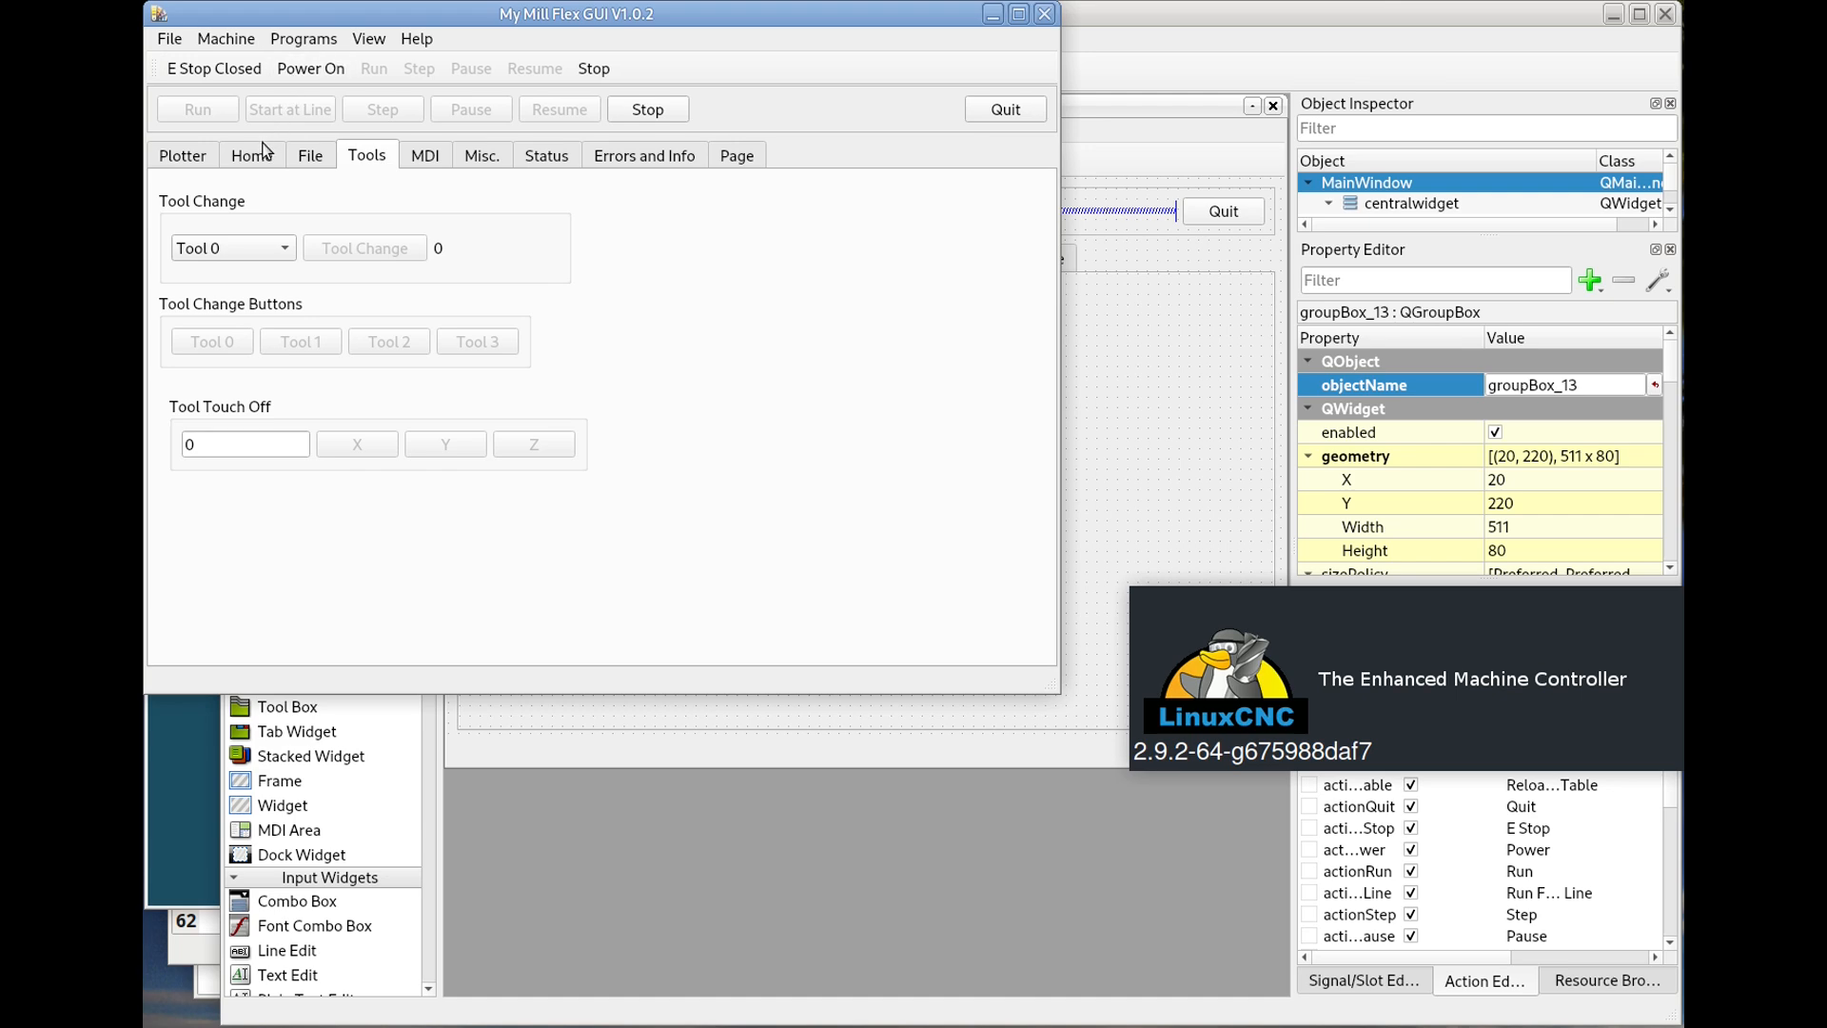
{"action": "left_click", "coordinate": [257, 155]}
{"action": "left_click", "coordinate": [231, 437]}
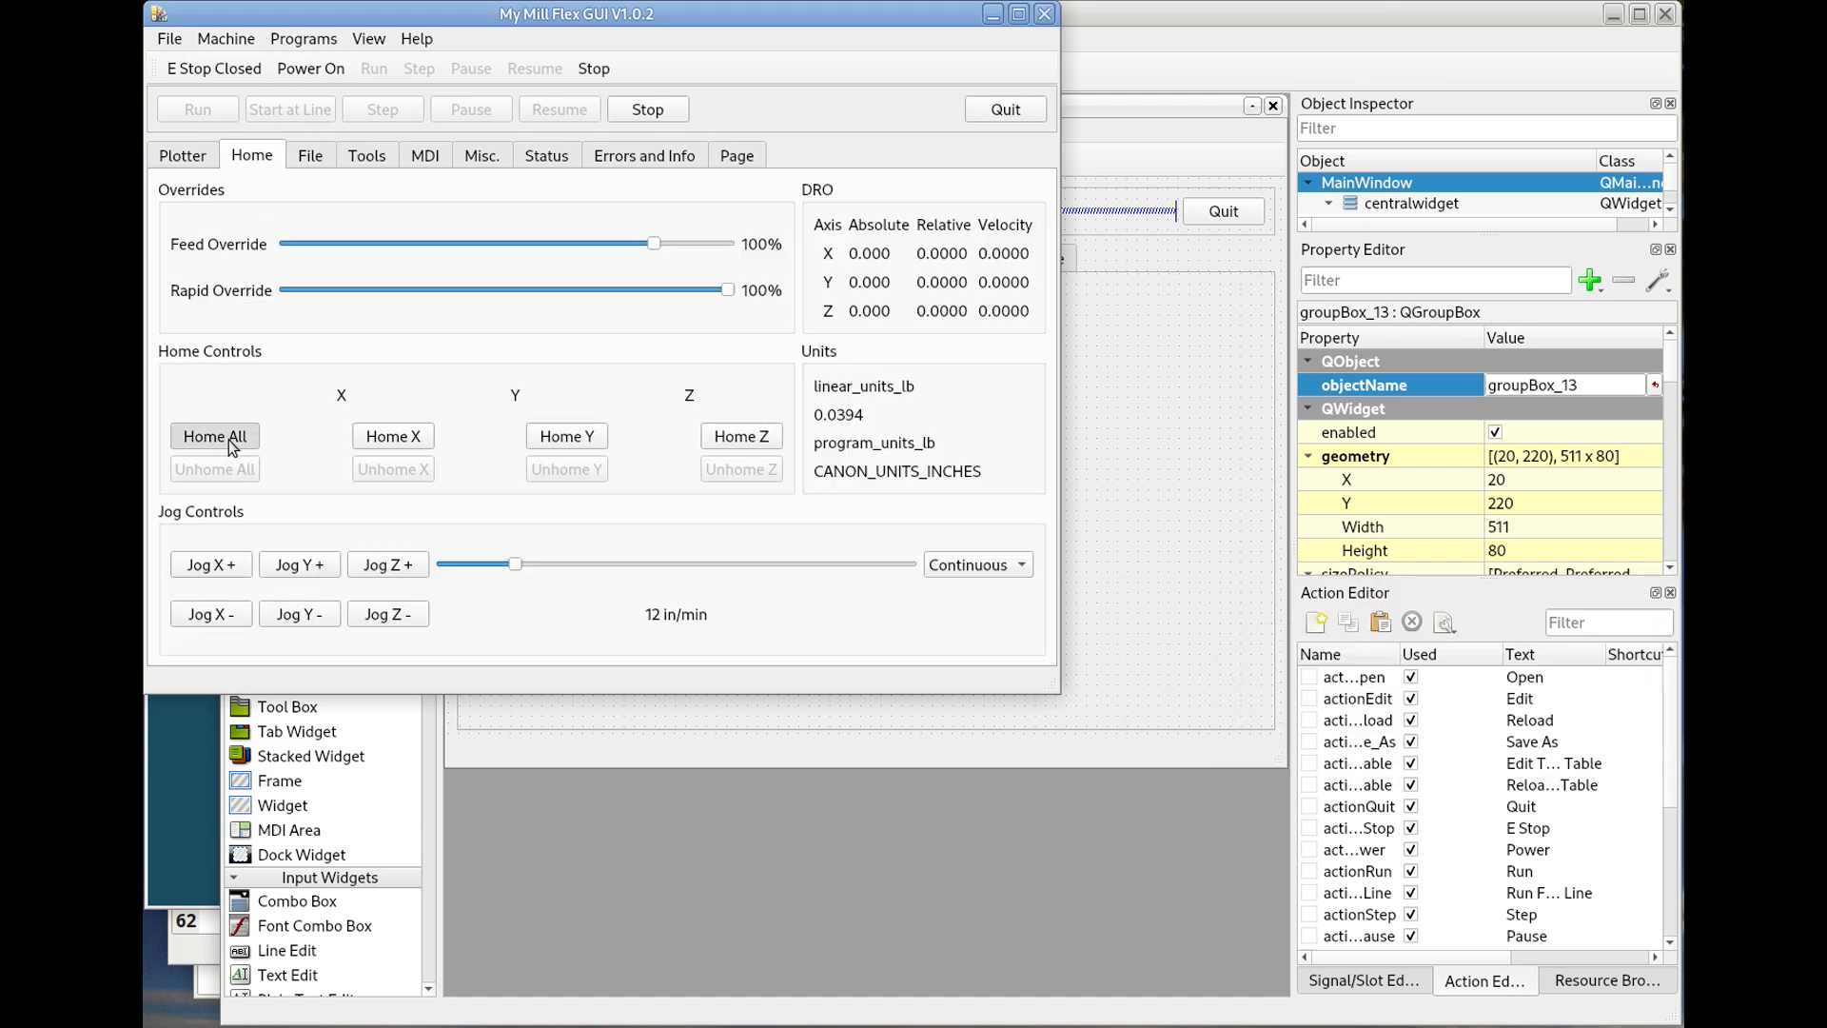
{"action": "left_click", "coordinate": [364, 158]}
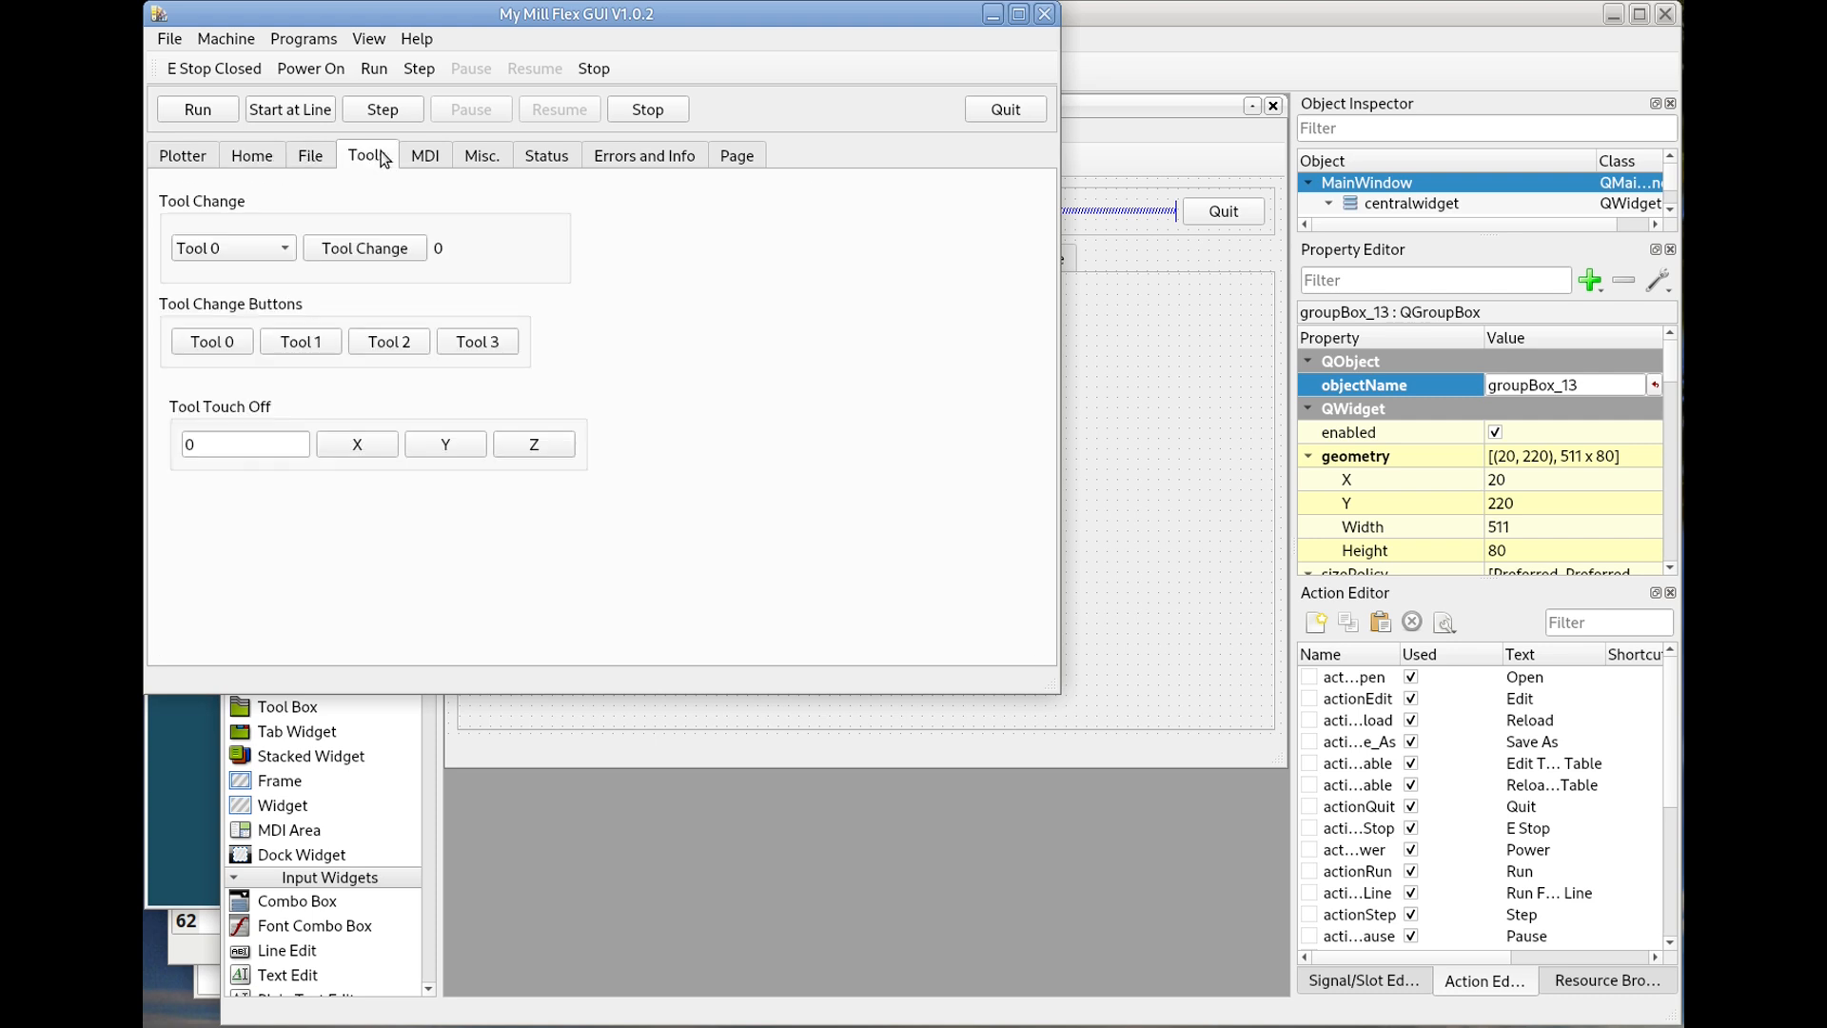
Change to Tool 1, answering the tool change dialog, and touch it off on the Z axis with a value of 1.
{"action": "left_click", "coordinate": [305, 344]}
{"action": "left_click", "coordinate": [1332, 741]}
{"action": "left_click_drag", "start_coordinate": [209, 441], "coordinate": [176, 438]}
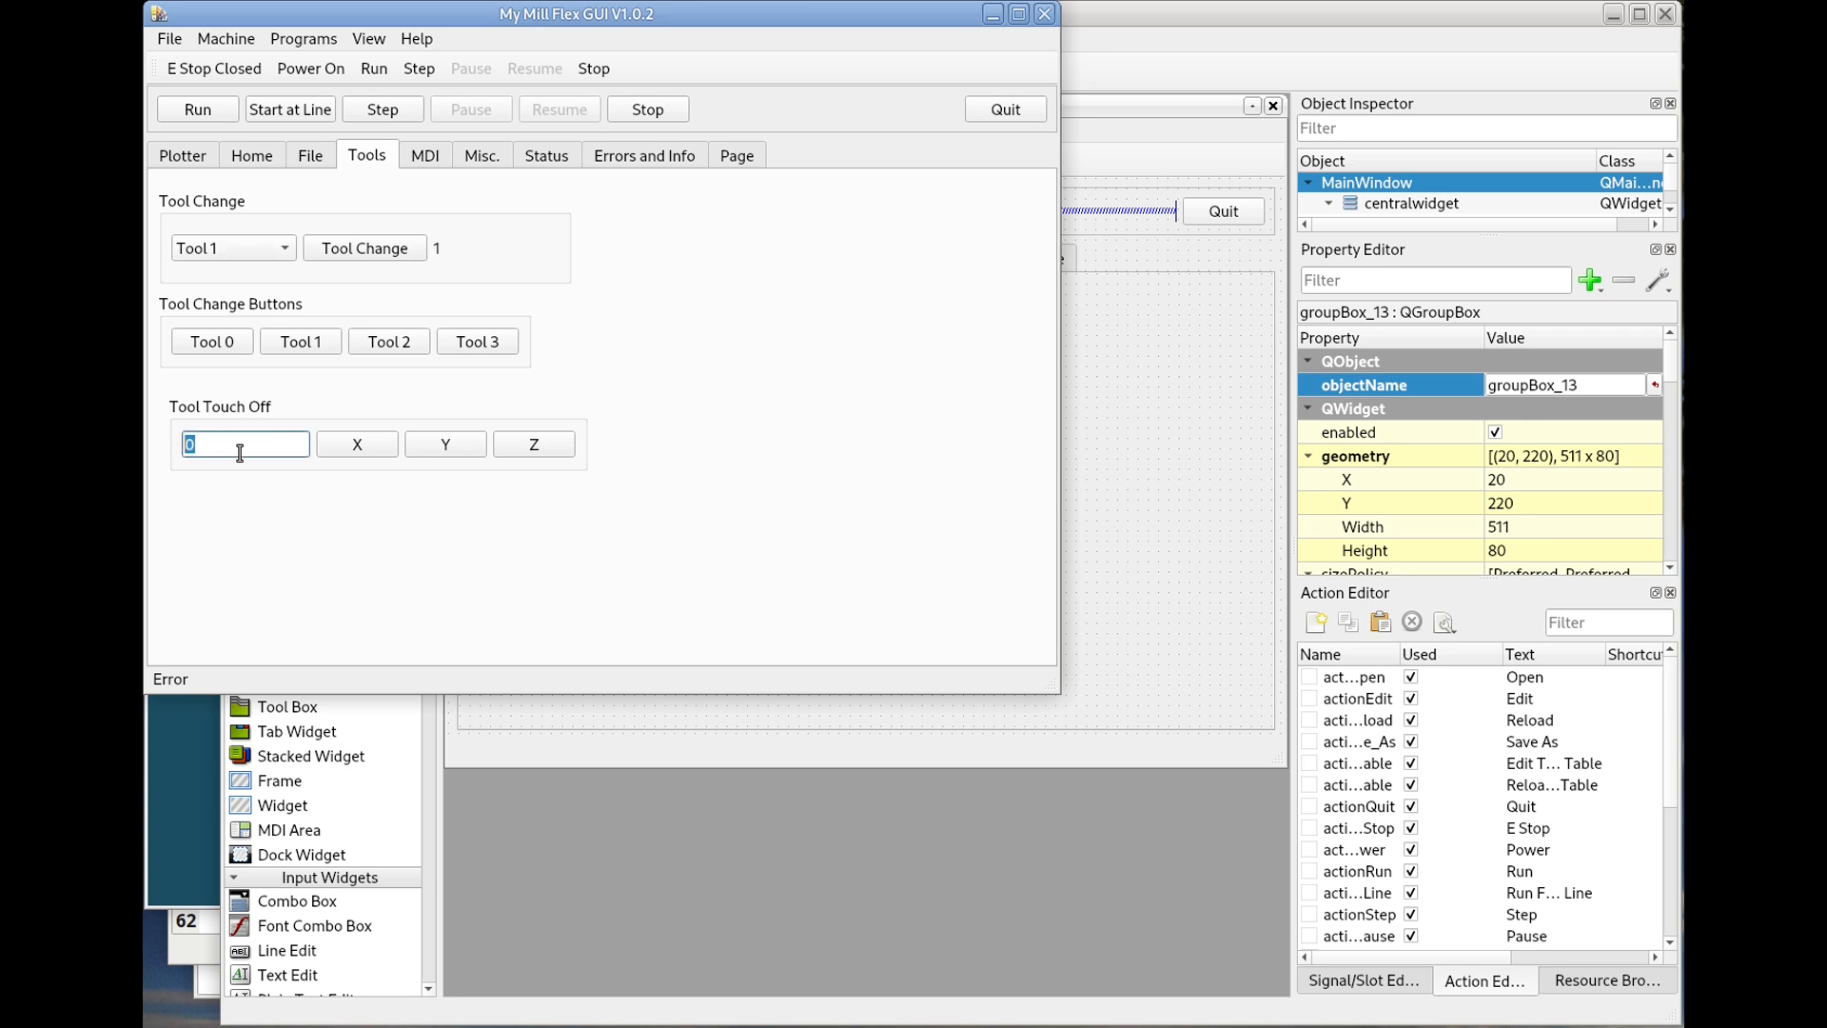
{"action": "type", "text": "1"}
{"action": "left_click", "coordinate": [534, 441]}
Check the position on the Home and Plotter pages and jog Z in the negative direction to about -0.569.
{"action": "left_click", "coordinate": [253, 158]}
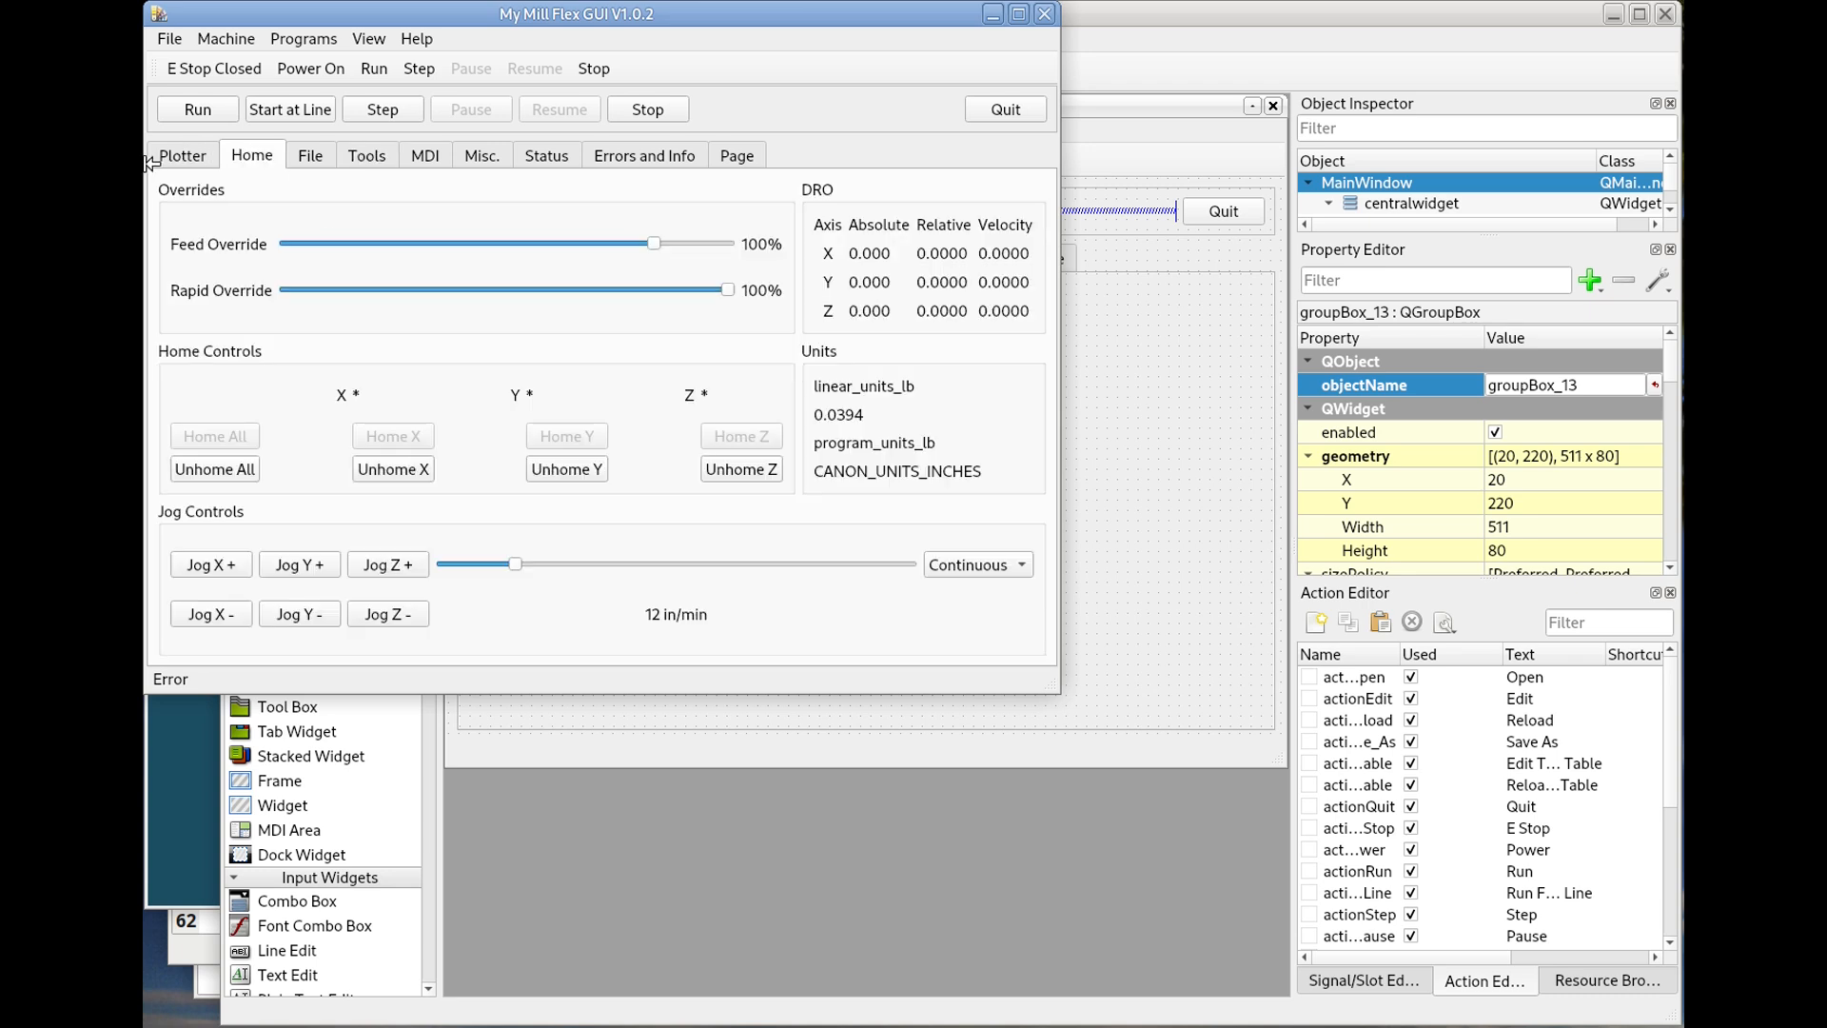
{"action": "left_click", "coordinate": [189, 157]}
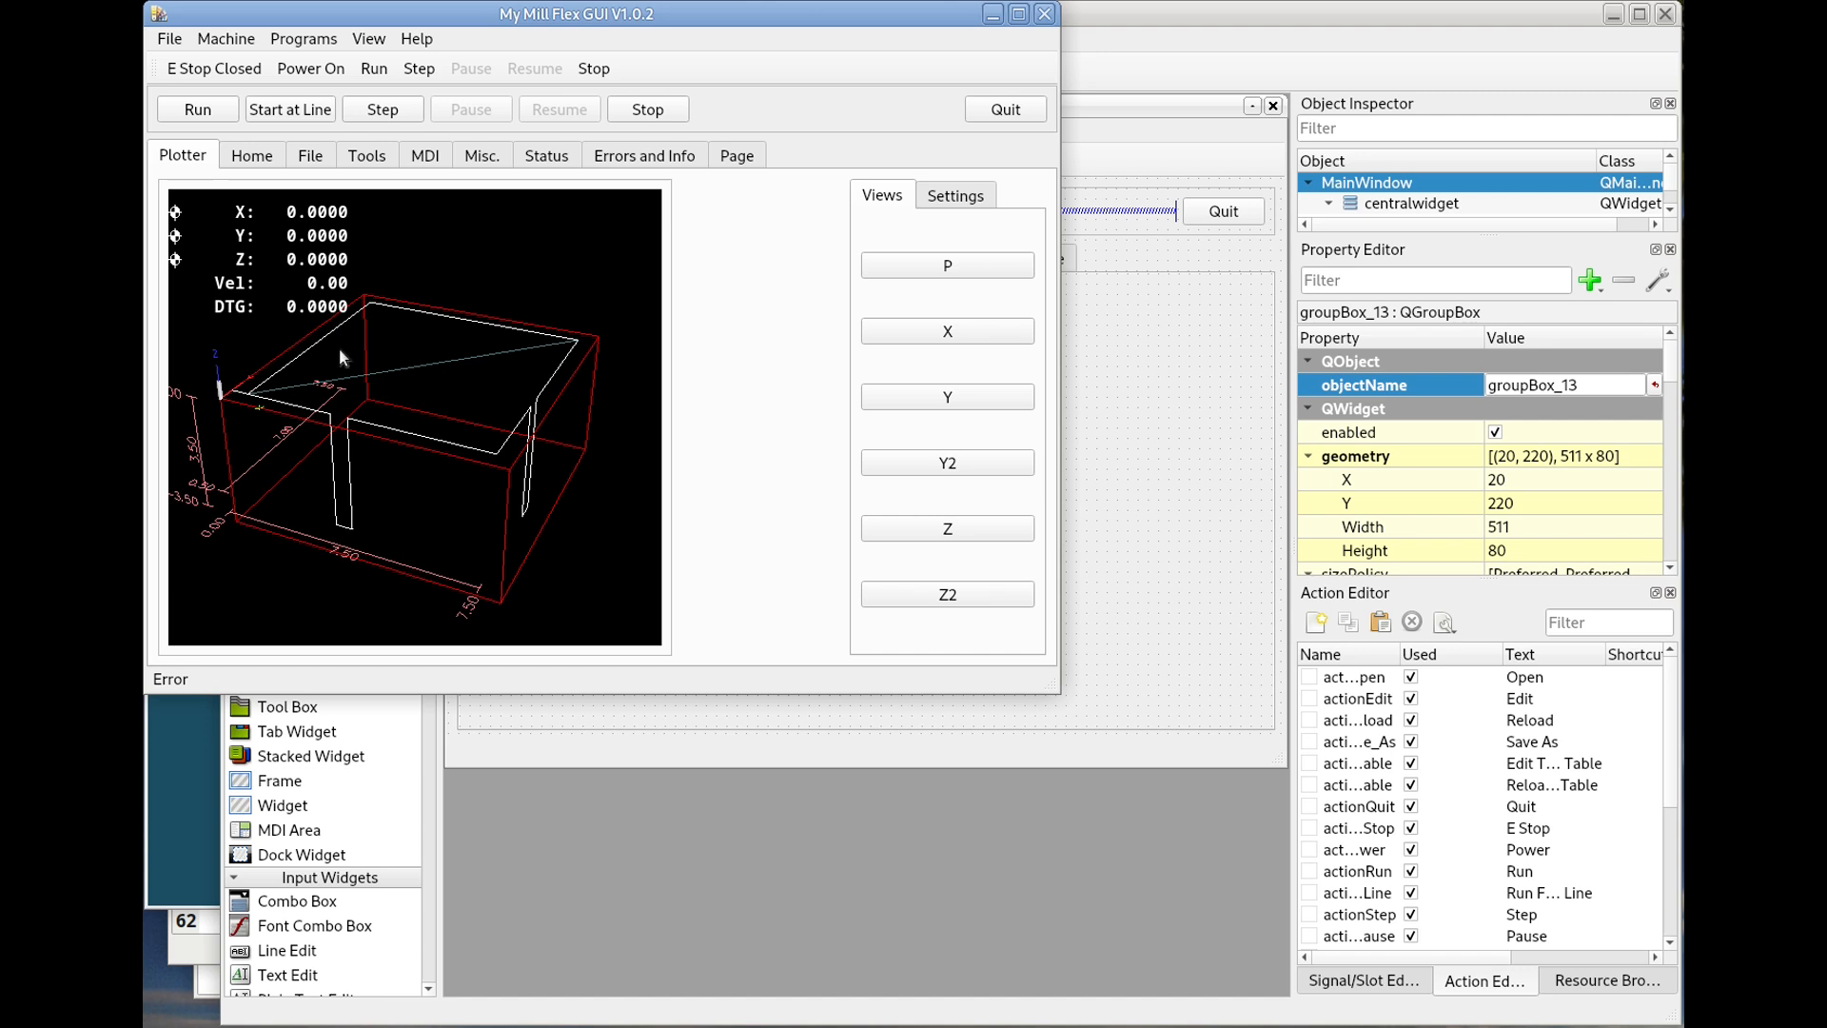
{"action": "left_click", "coordinate": [267, 158]}
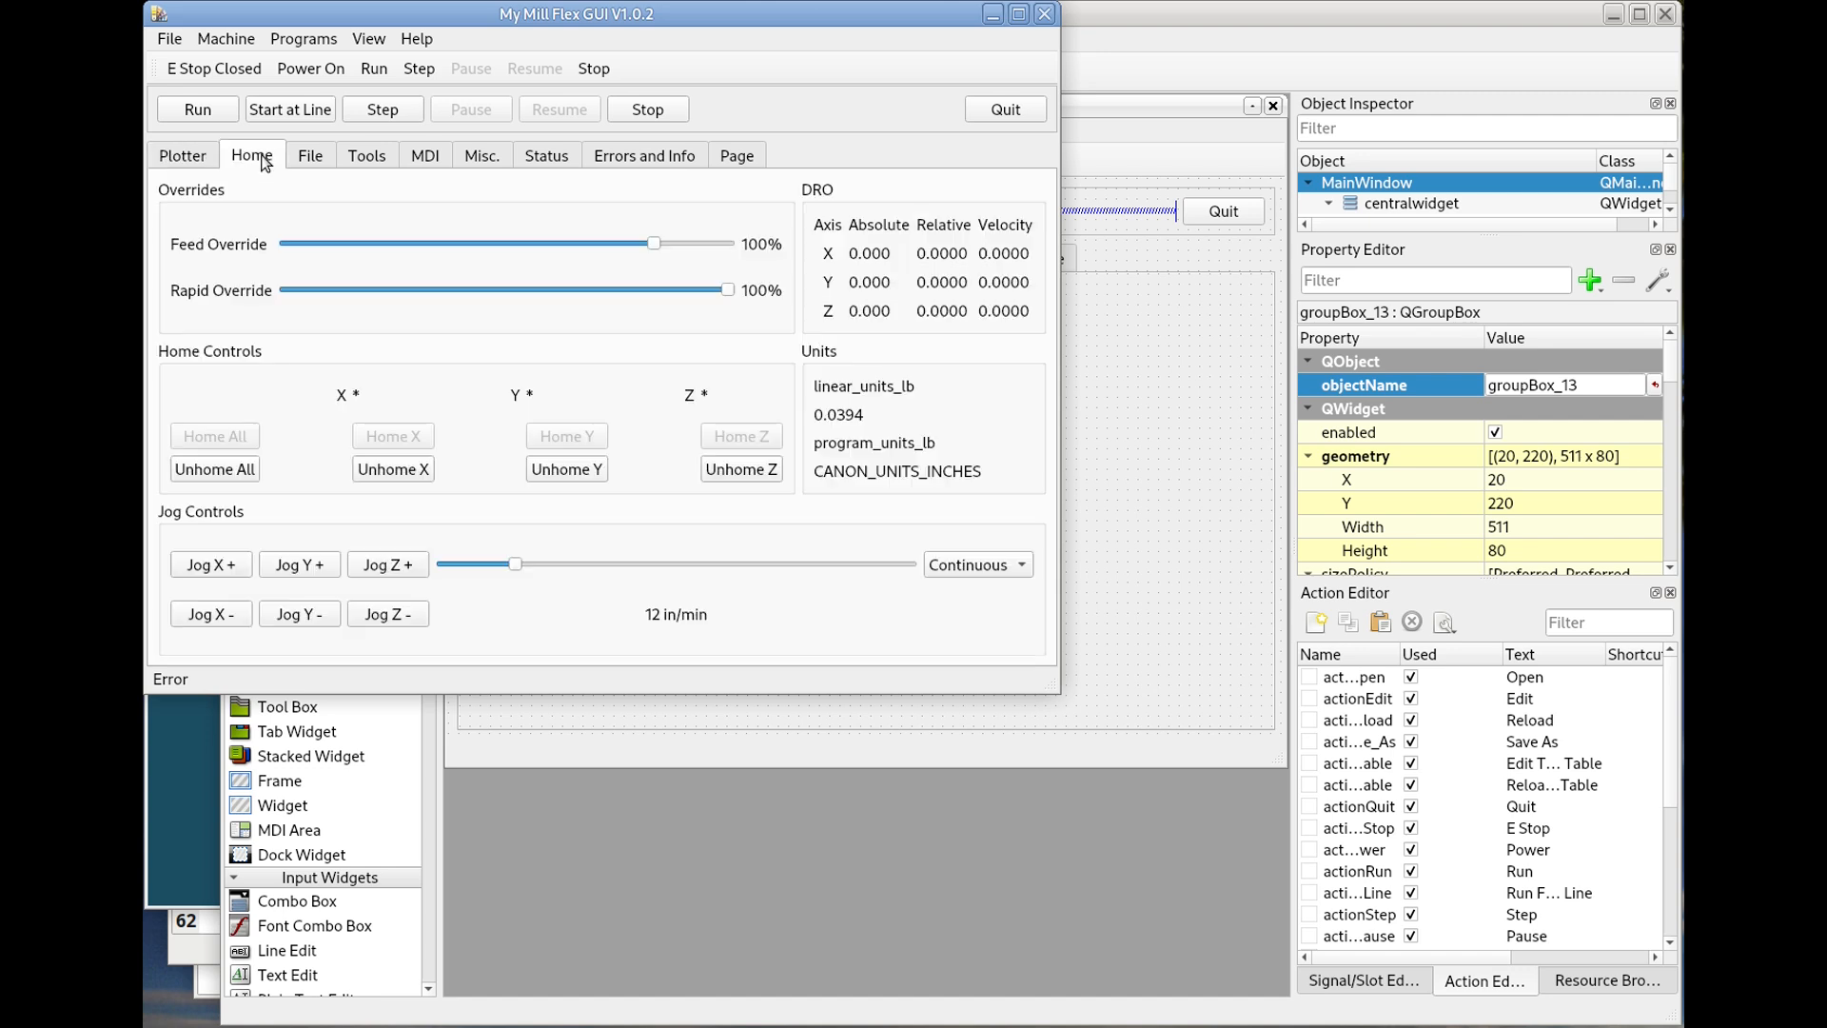
{"action": "left_click", "coordinate": [402, 619]}
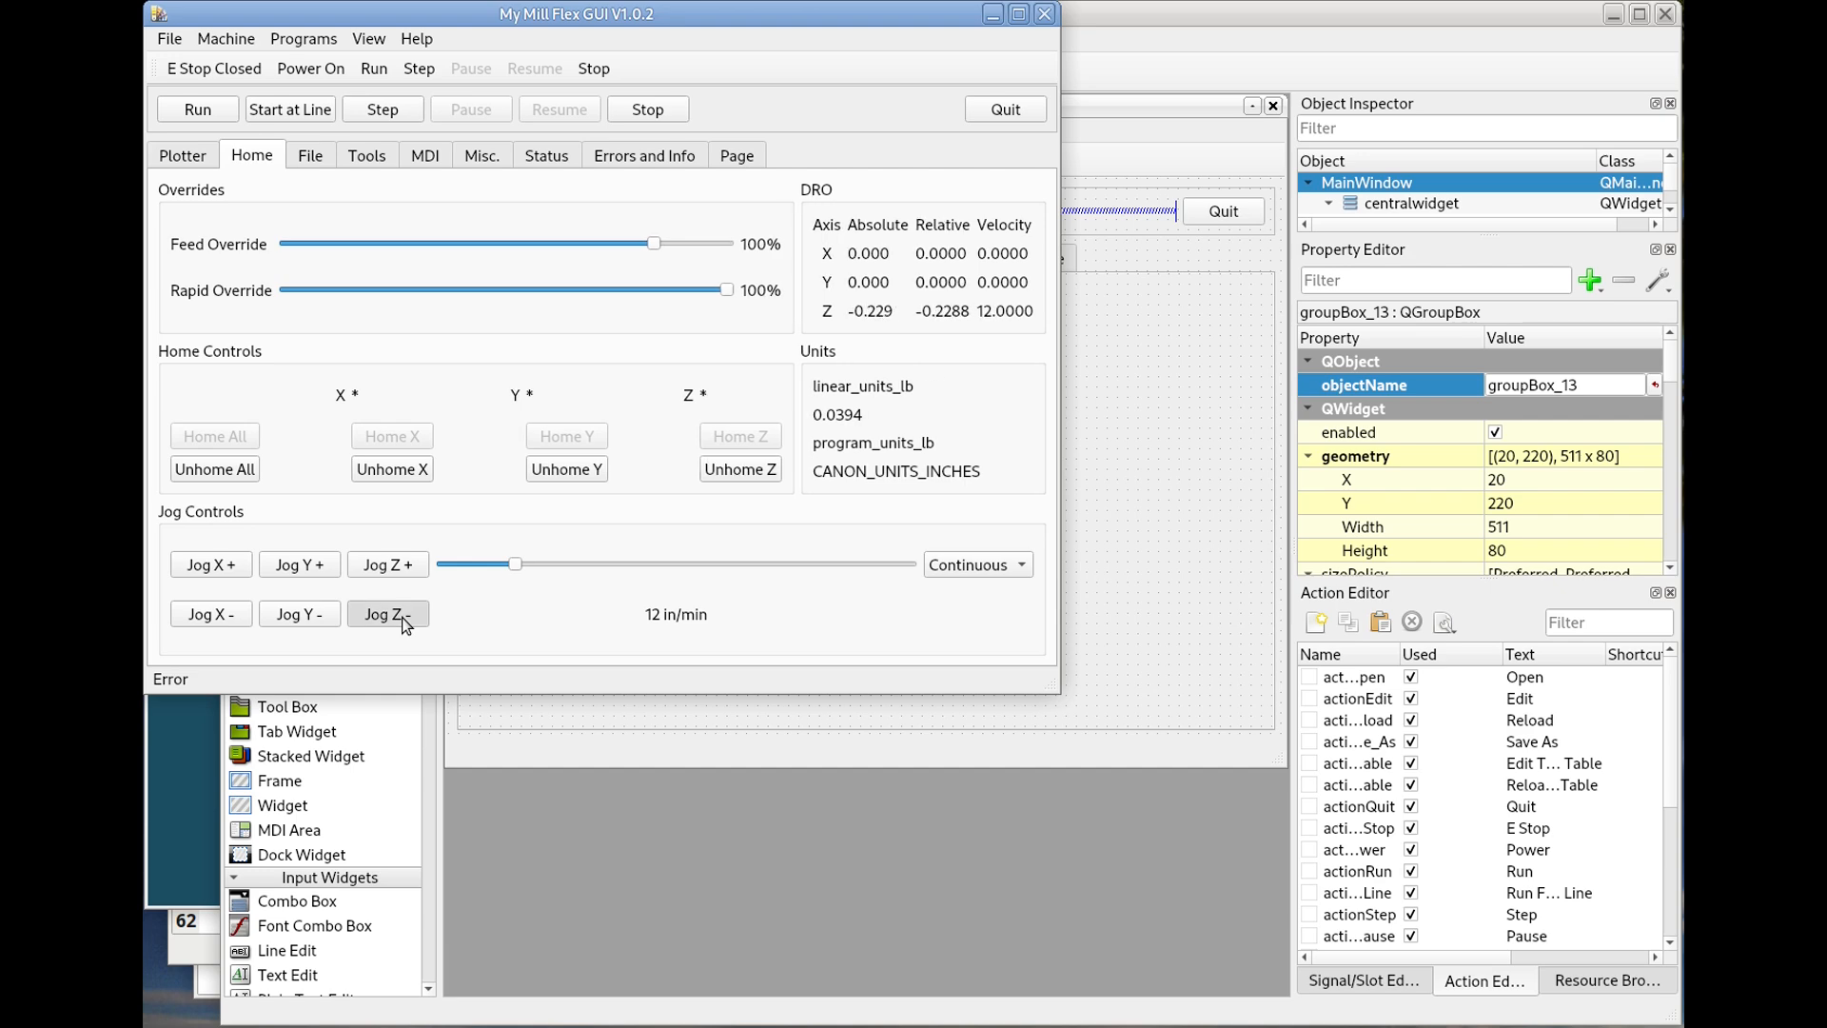
{"action": "left_click_drag", "start_coordinate": [403, 618], "coordinate": [403, 618]}
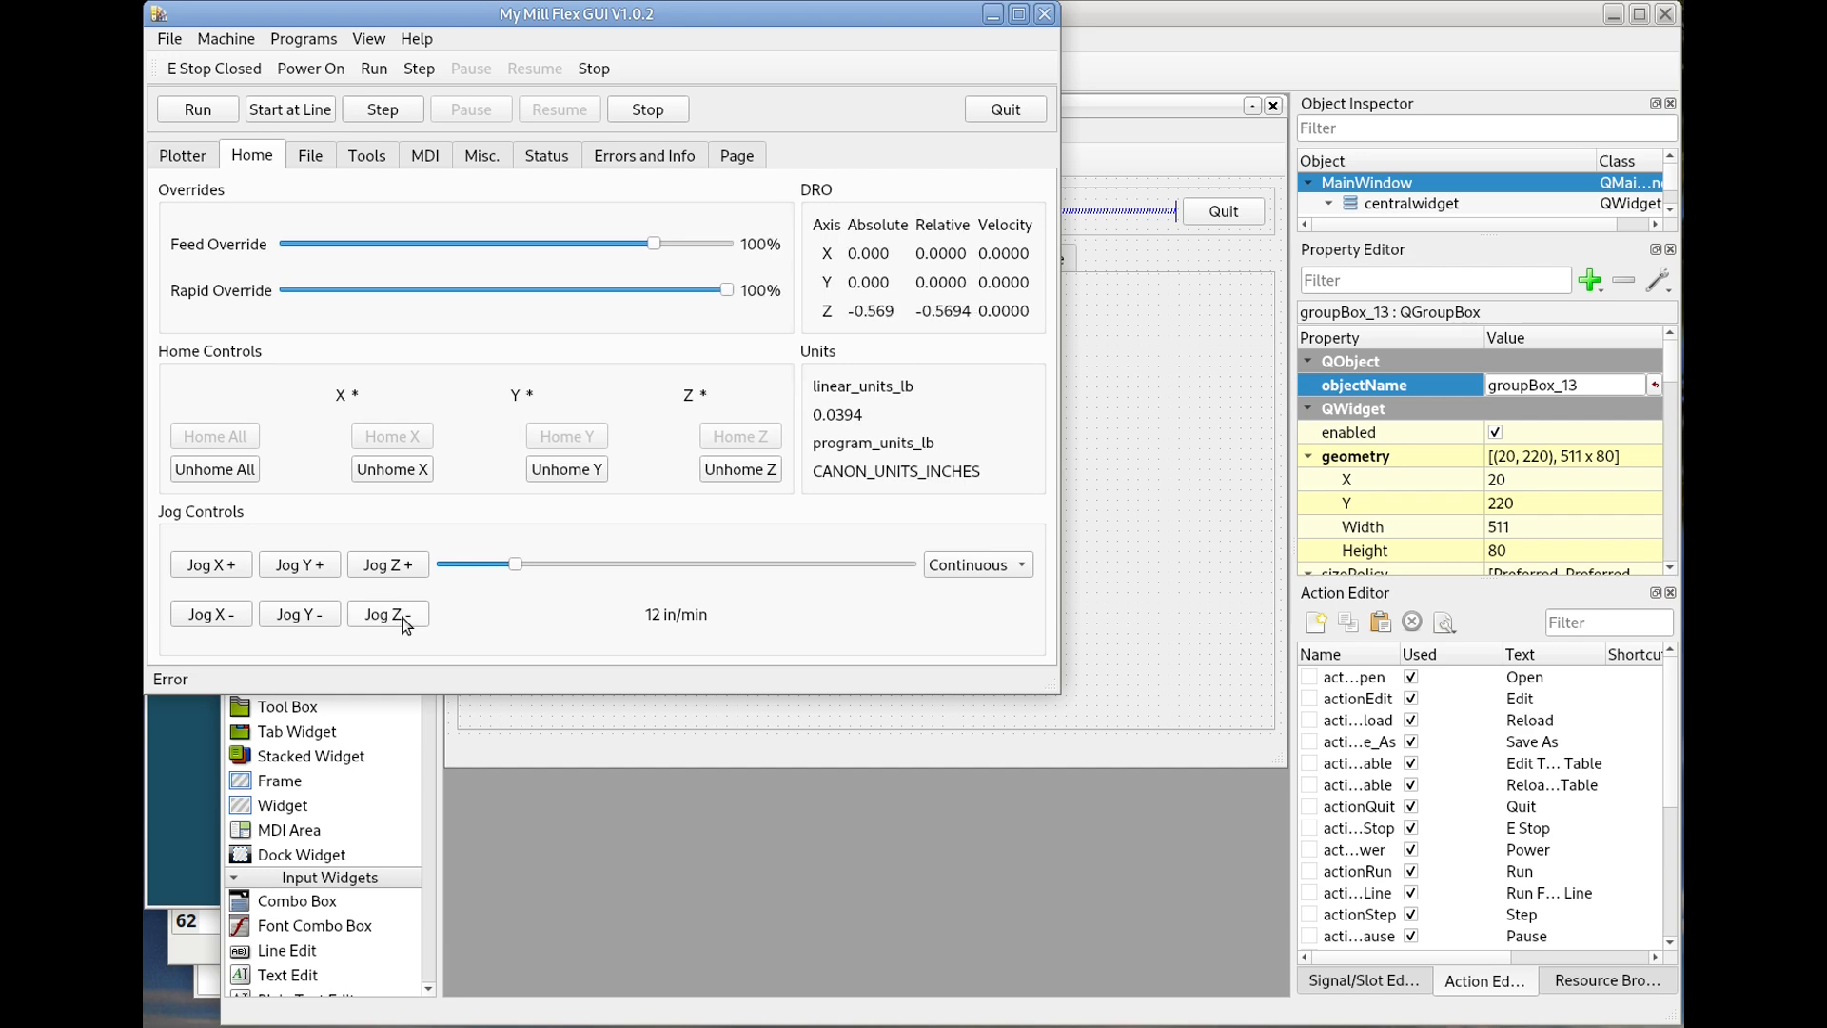
Set the tool touch-off value to 0 and touch off Tool 1 on the Z axis.
{"action": "left_click", "coordinate": [374, 160]}
{"action": "left_click", "coordinate": [204, 443]}
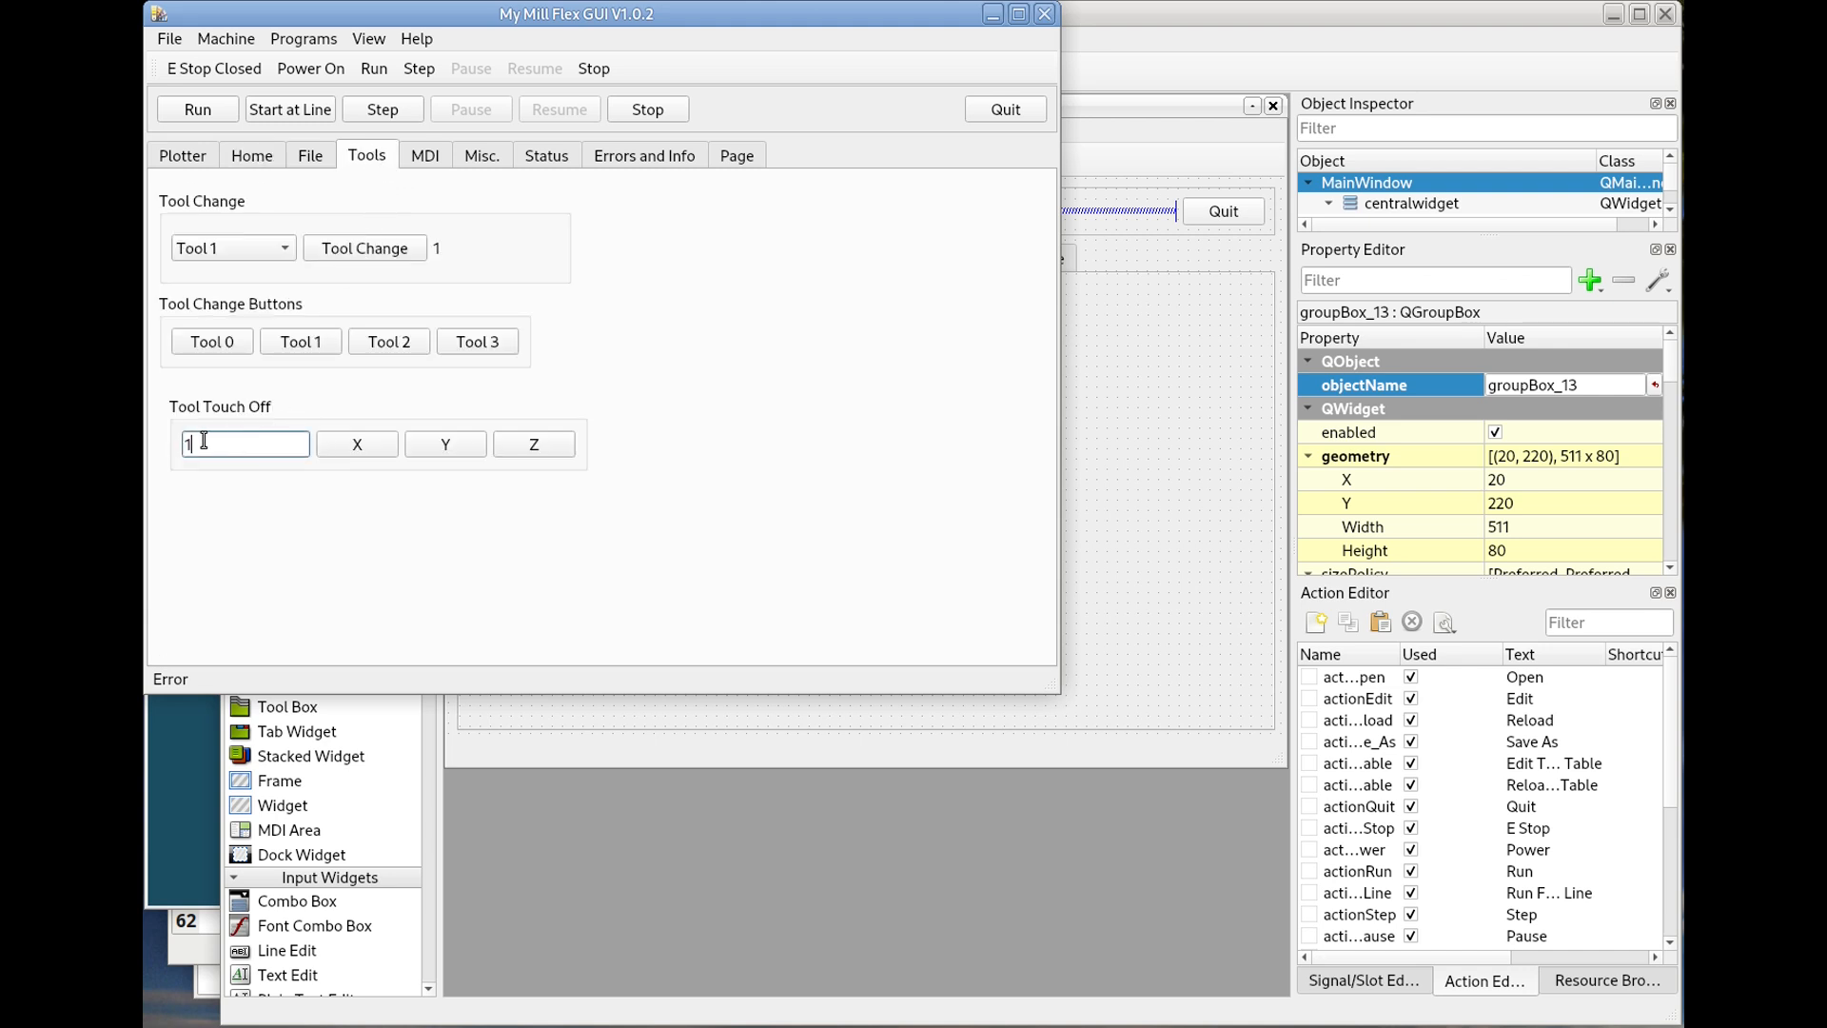
{"action": "left_click_drag", "start_coordinate": [204, 442], "coordinate": [180, 445]}
{"action": "type", "text": "0"}
{"action": "left_click", "coordinate": [538, 447]}
Compare the Z position on the Home and Plotter pages and quit the My Mill GUI.
{"action": "left_click", "coordinate": [254, 157]}
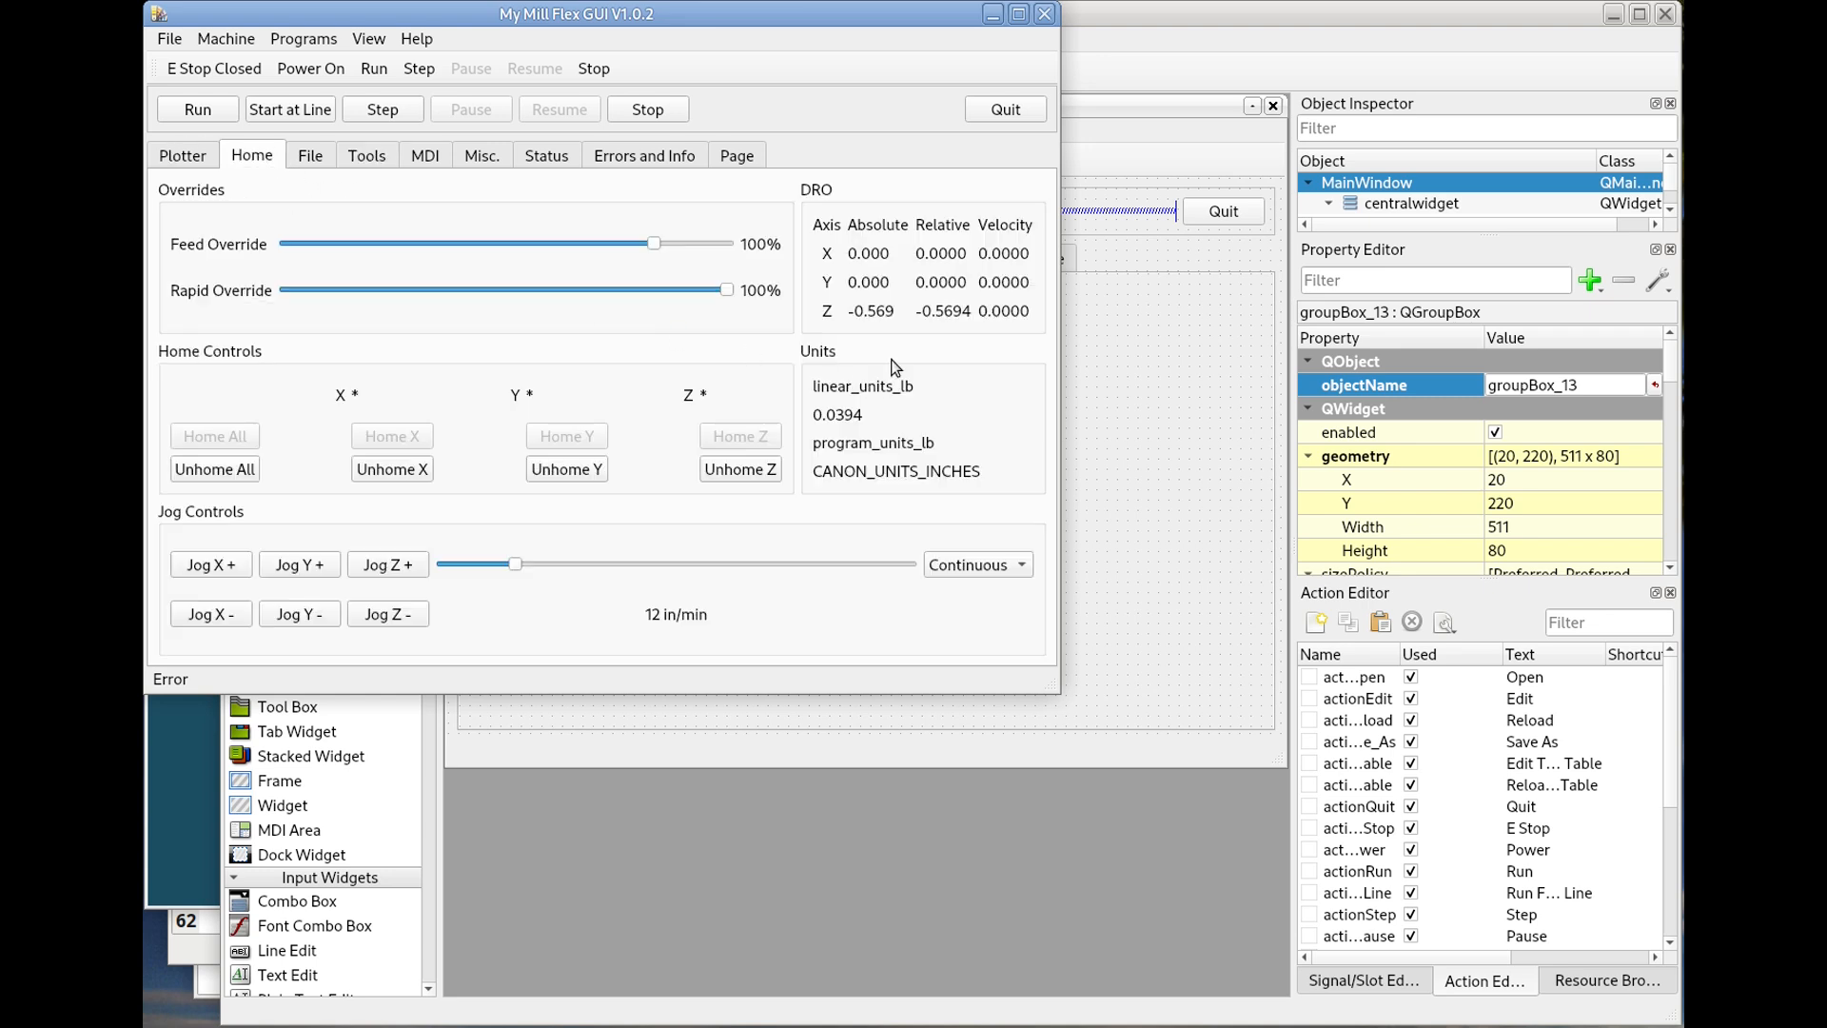
{"action": "left_click", "coordinate": [195, 160]}
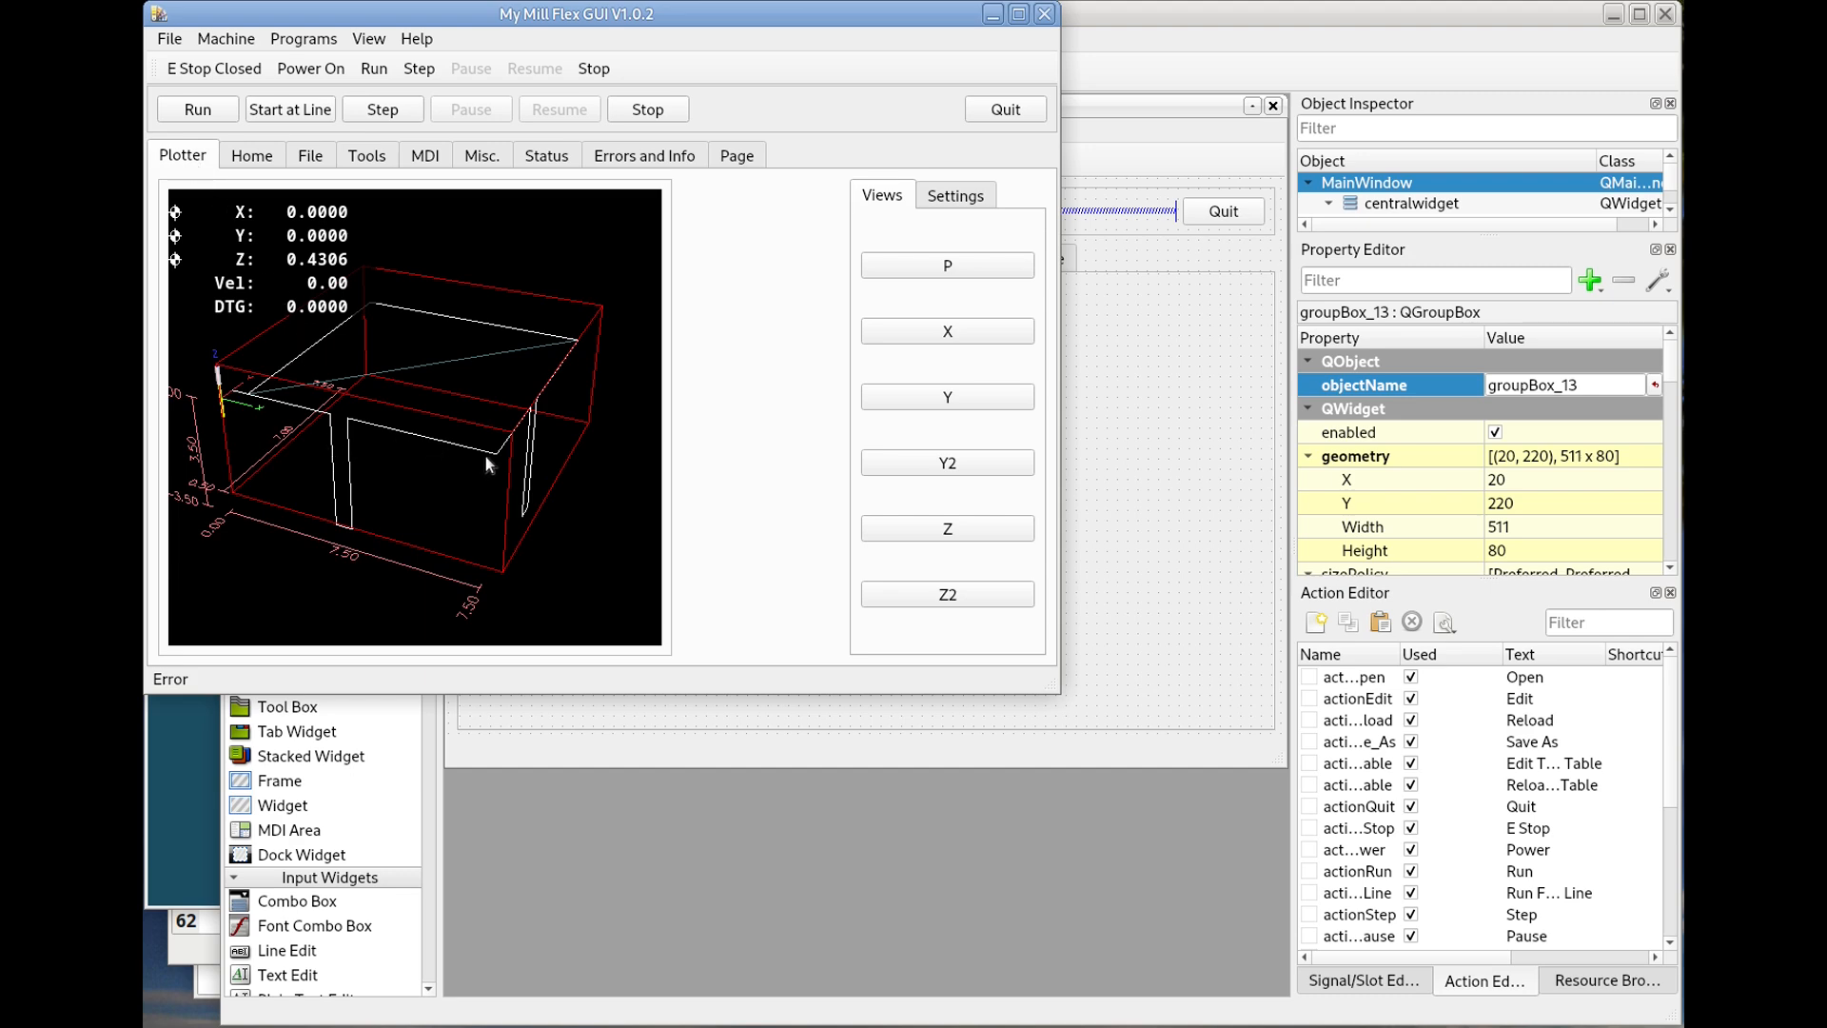
{"action": "left_click", "coordinate": [1009, 111]}
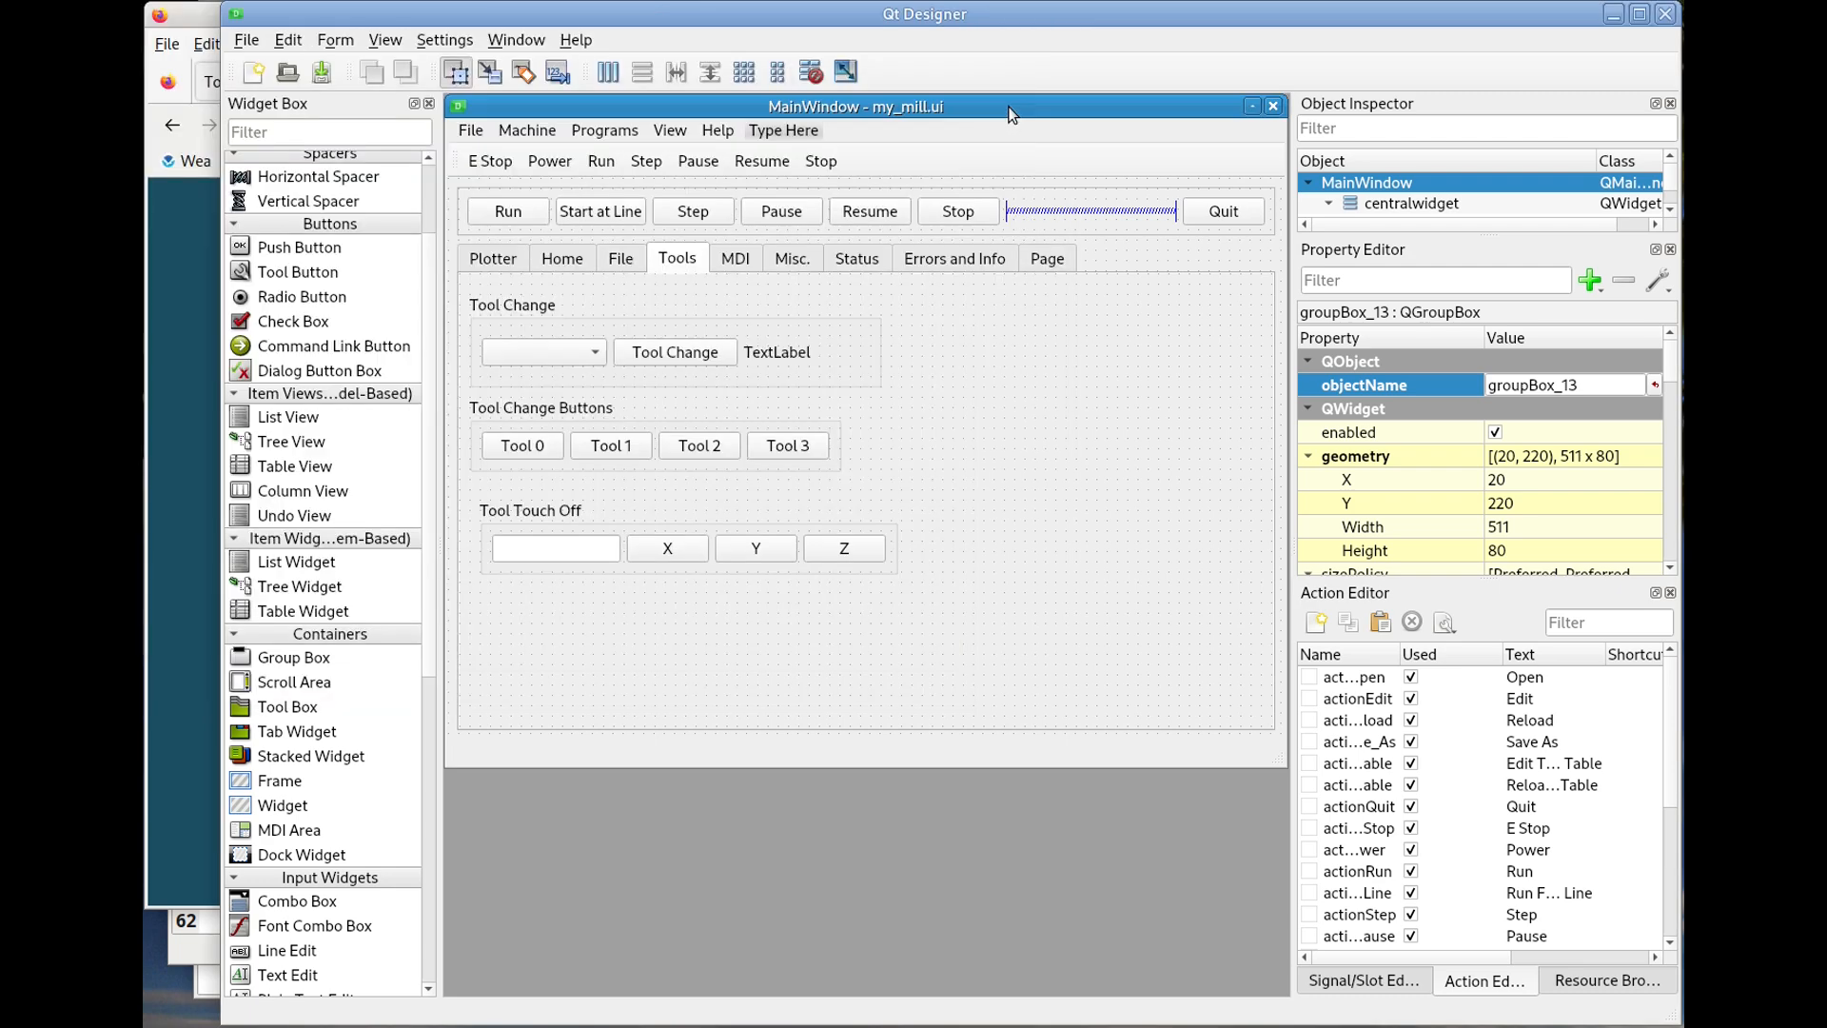